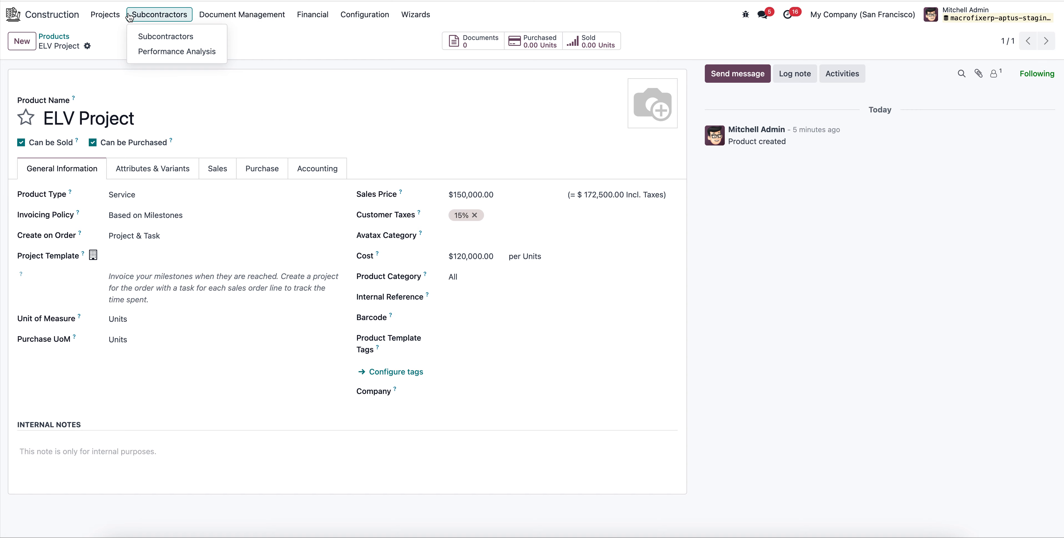
# View the Construction Projects list and the BOQ Items overview in the Construction module.
pyautogui.moveTo(107, 18)
pyautogui.click(122, 42)
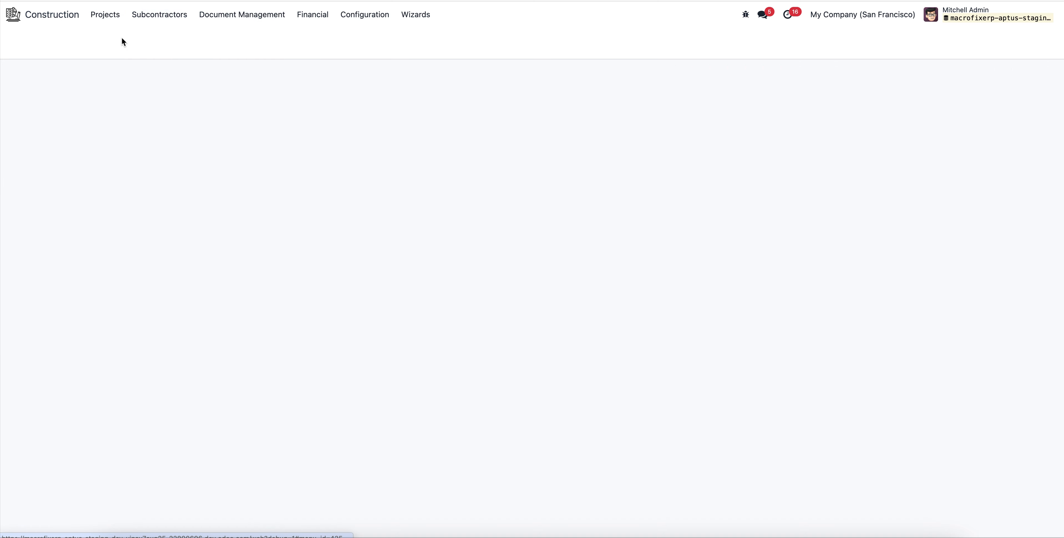
pyautogui.click(456, 41)
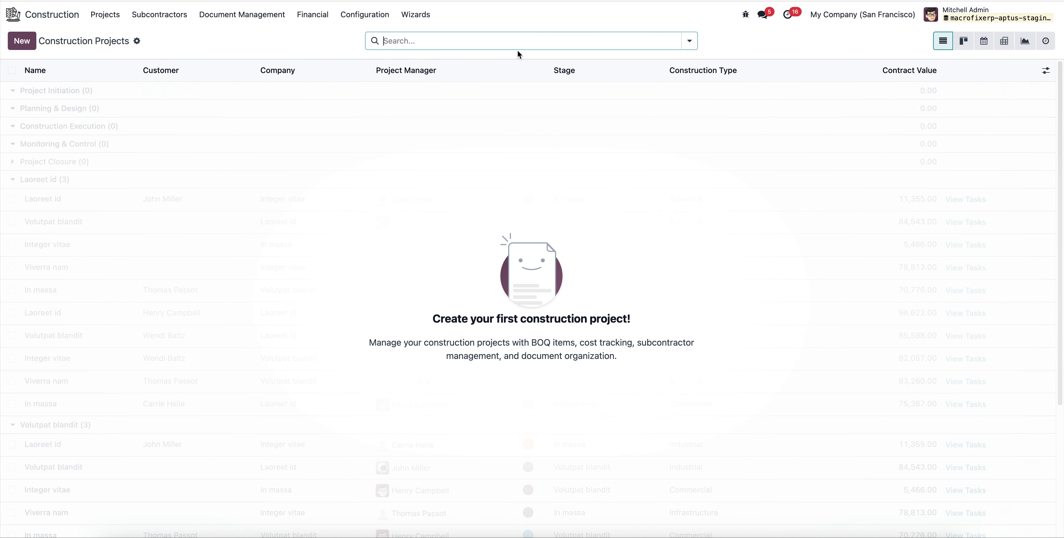
pyautogui.click(105, 15)
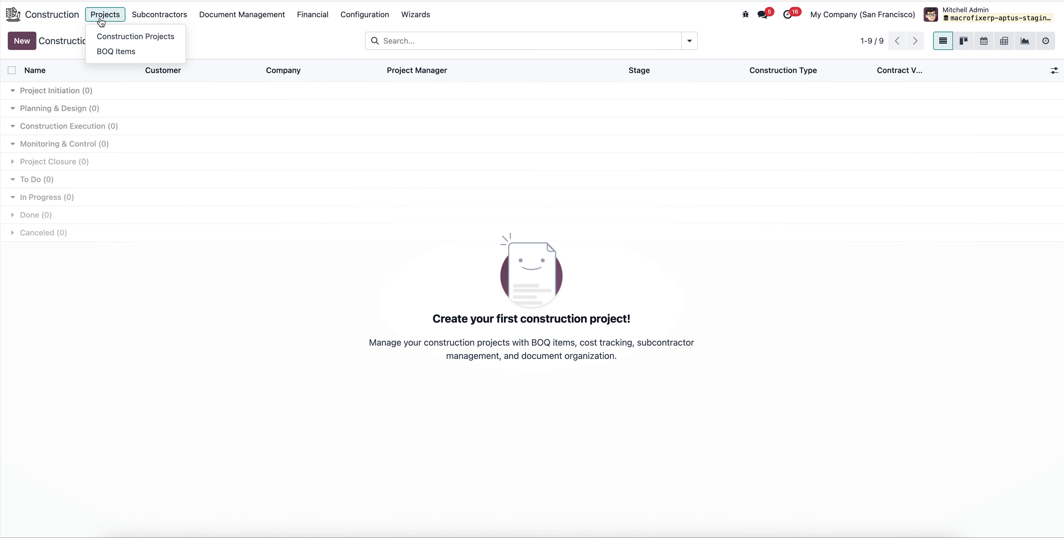
pyautogui.click(118, 51)
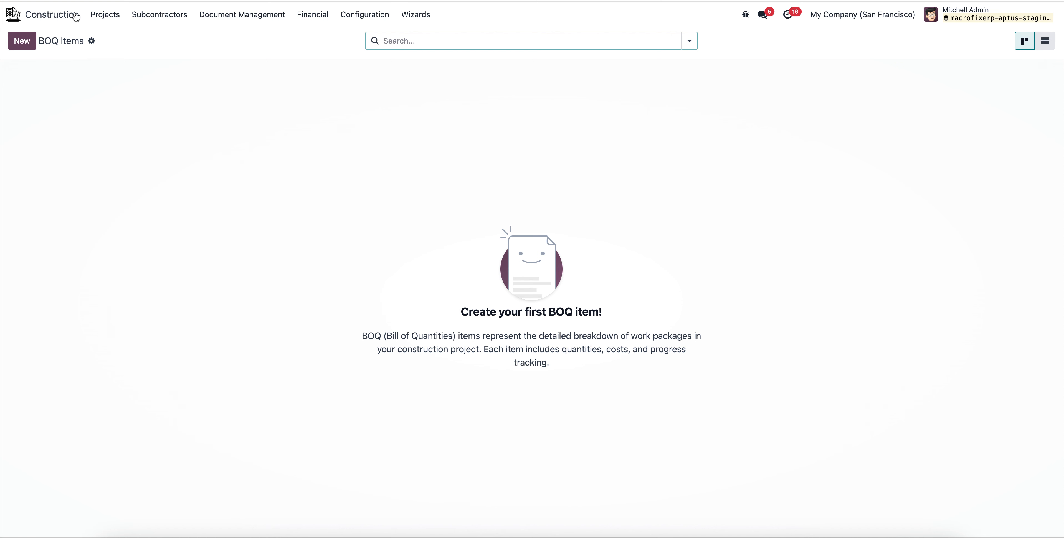
# Open the module information of the Construction Management app from the installed apps catalogue.
pyautogui.click(10, 16)
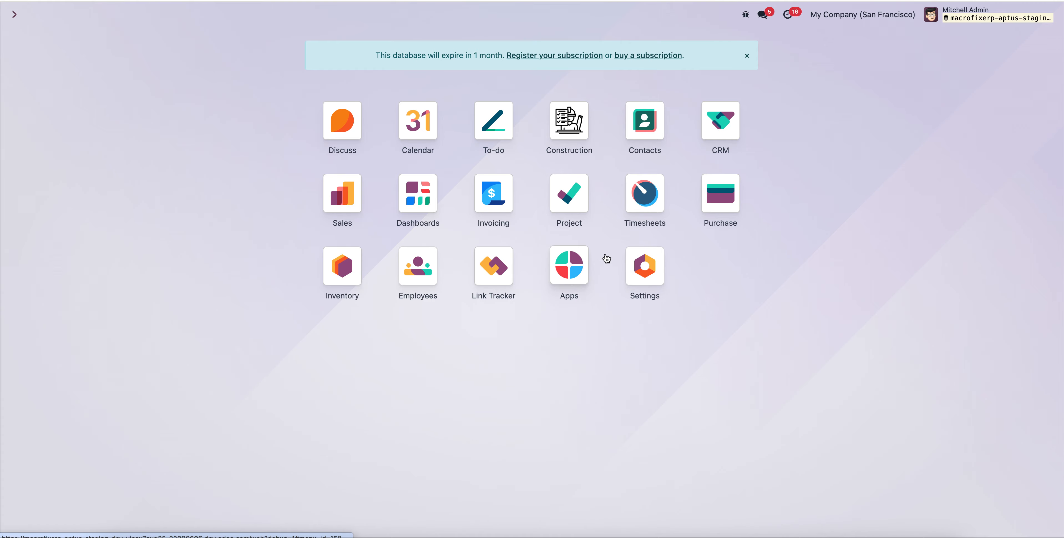
pyautogui.click(569, 271)
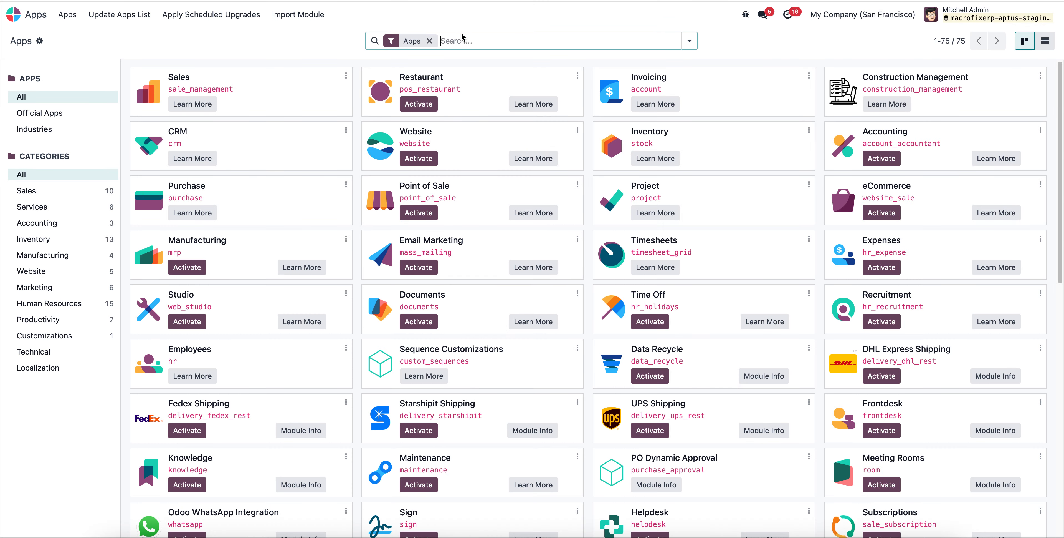
pyautogui.click(1040, 75)
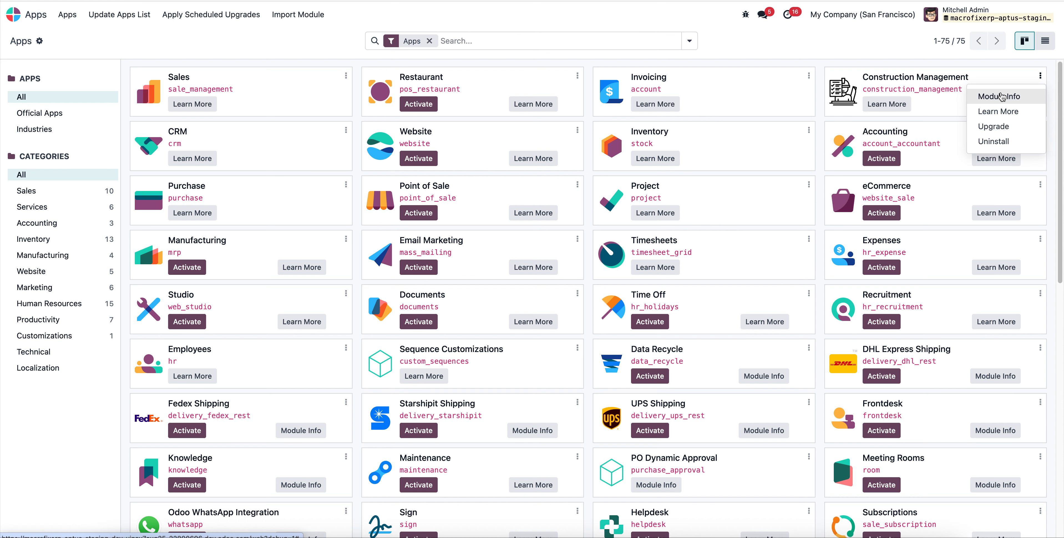
pyautogui.click(1031, 97)
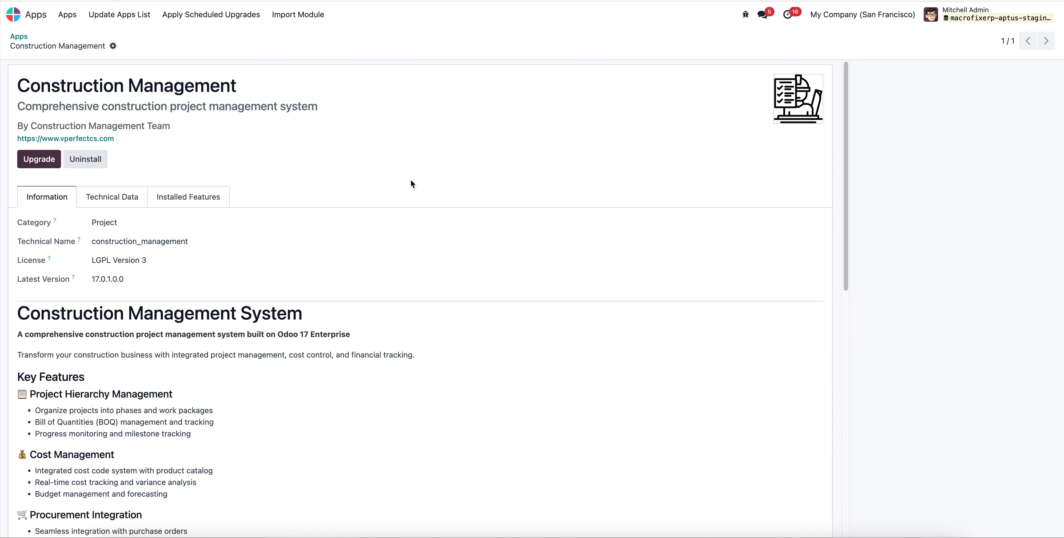
# Review the module's key features, from project hierarchy, cost and procurement to subcontractor management and financial integration.
pyautogui.scroll(-5, 254, 261)
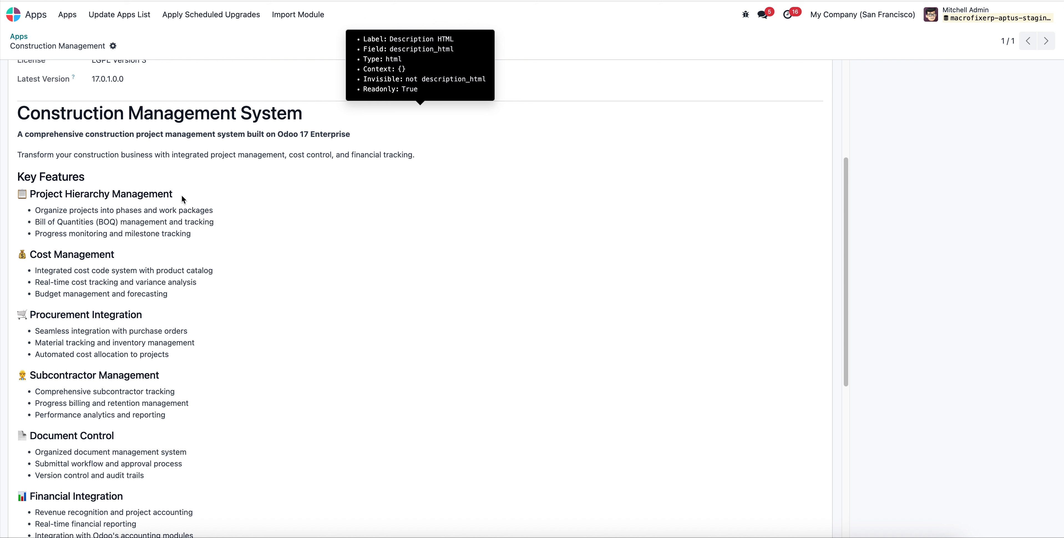
pyautogui.moveTo(181, 199); pyautogui.dragTo(29, 195)
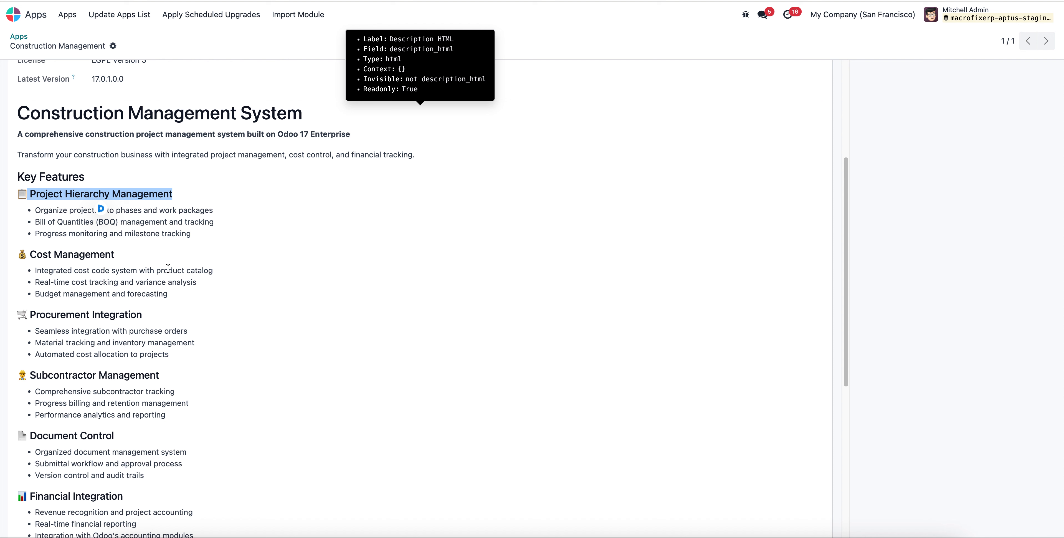
pyautogui.moveTo(202, 245); pyautogui.dragTo(10, 212)
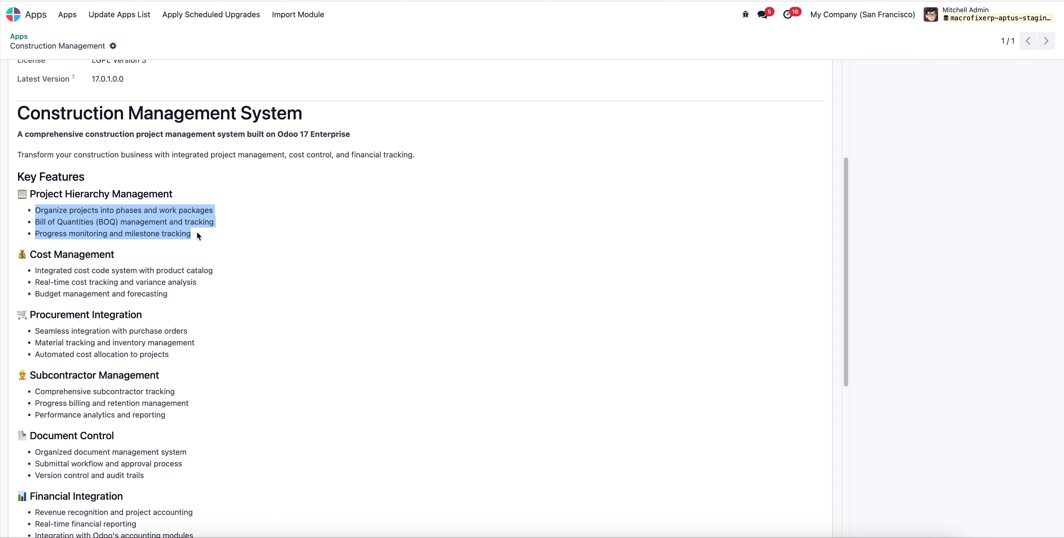
pyautogui.scroll(-3, 198, 268)
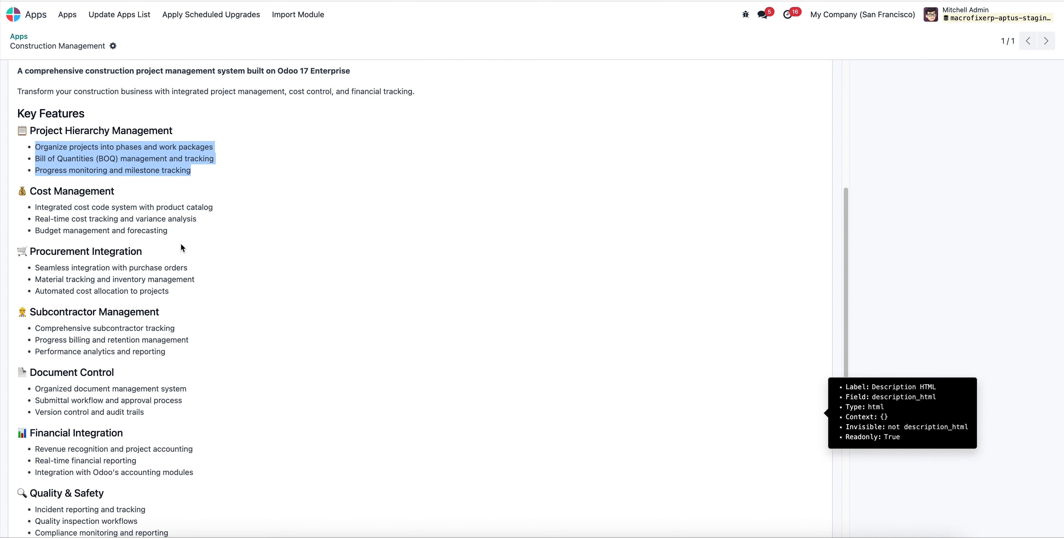
pyautogui.moveTo(180, 246); pyautogui.dragTo(29, 184)
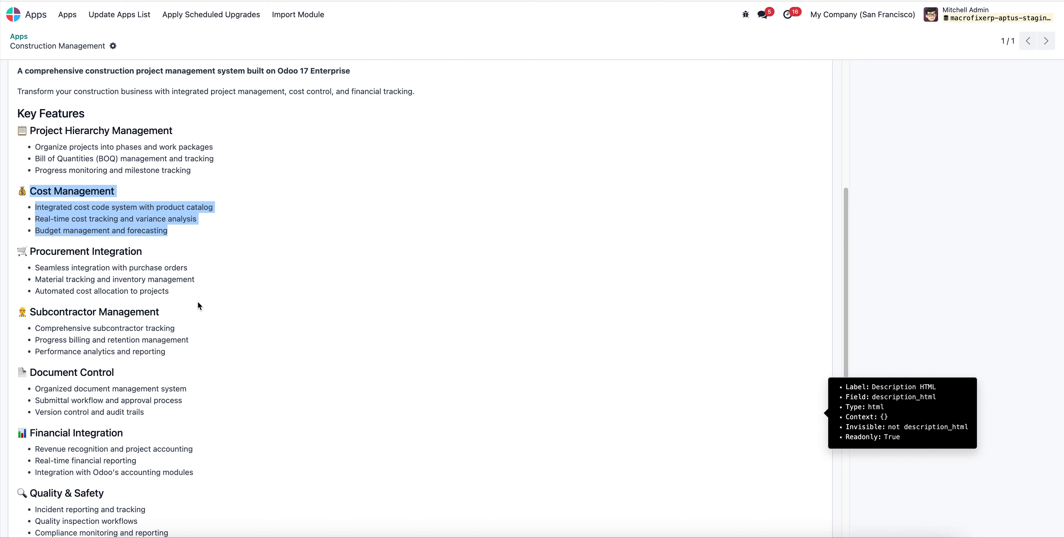
pyautogui.moveTo(202, 305); pyautogui.dragTo(29, 247)
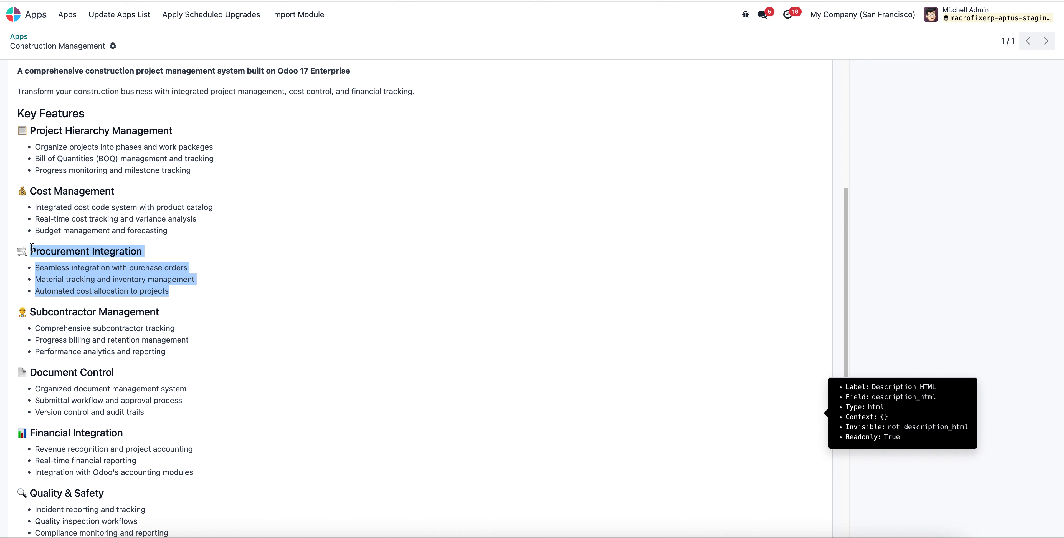
pyautogui.scroll(-3, 240, 312)
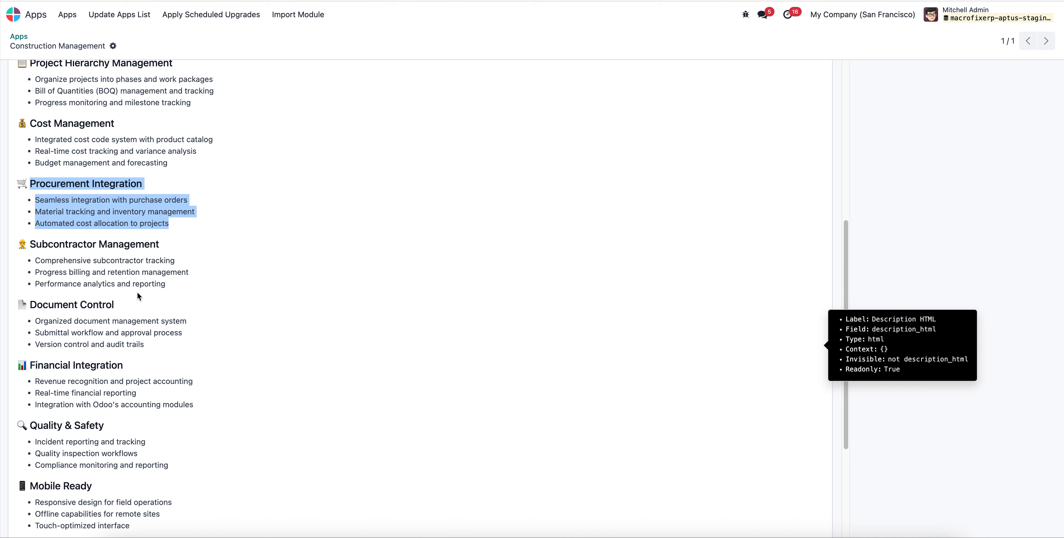
pyautogui.moveTo(27, 244); pyautogui.dragTo(236, 296)
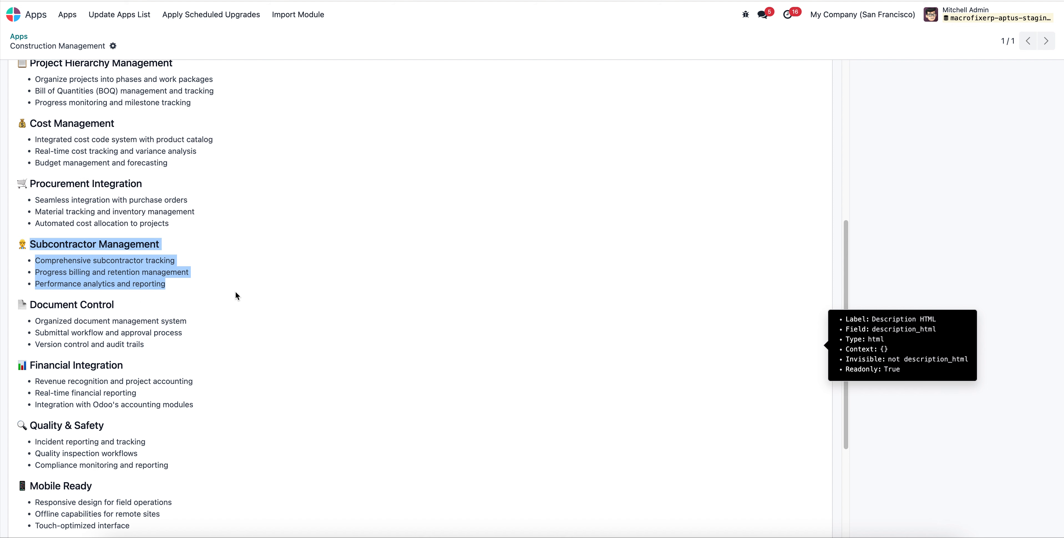
pyautogui.scroll(-3, 228, 339)
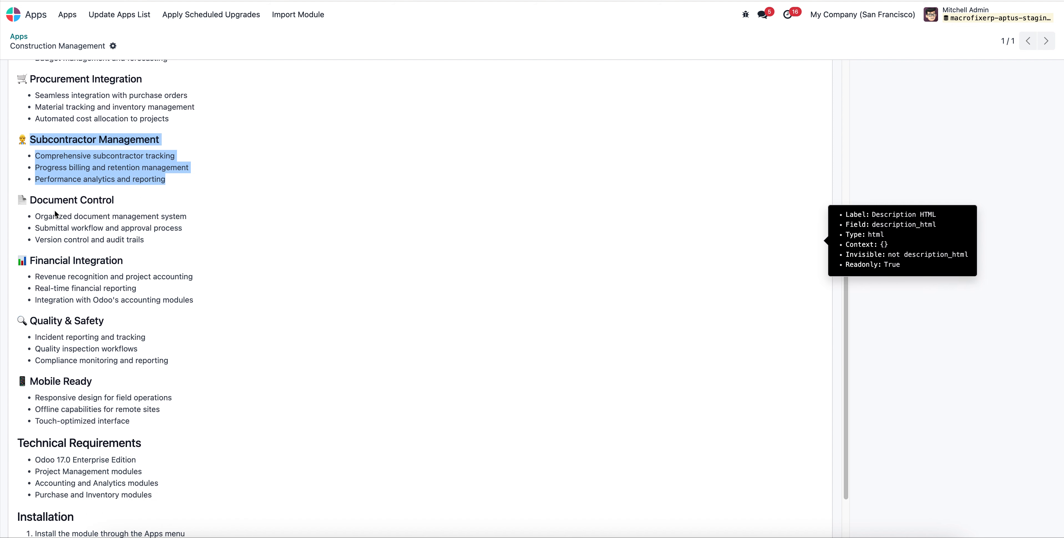
pyautogui.moveTo(207, 298); pyautogui.dragTo(19, 256)
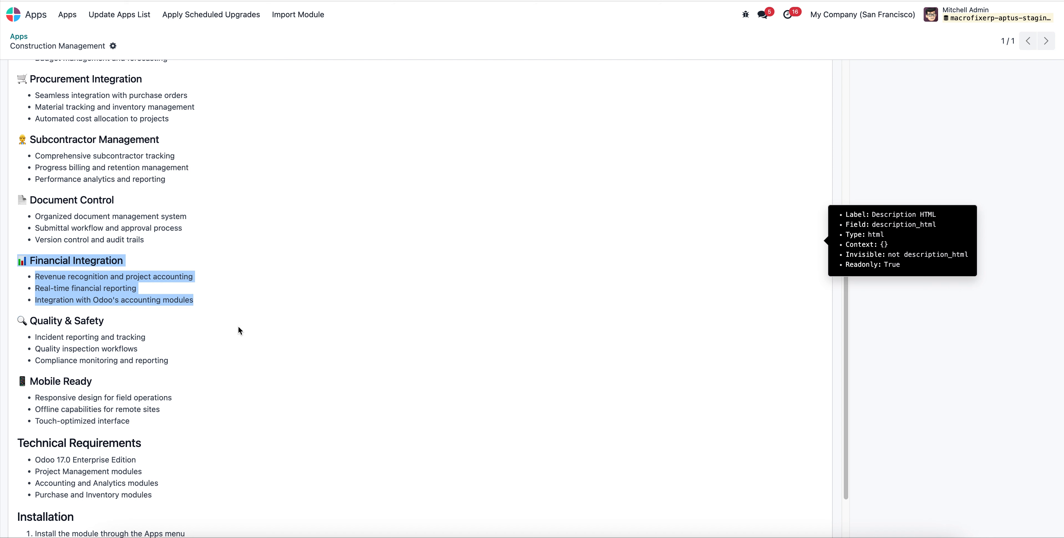
pyautogui.scroll(10, 238, 314)
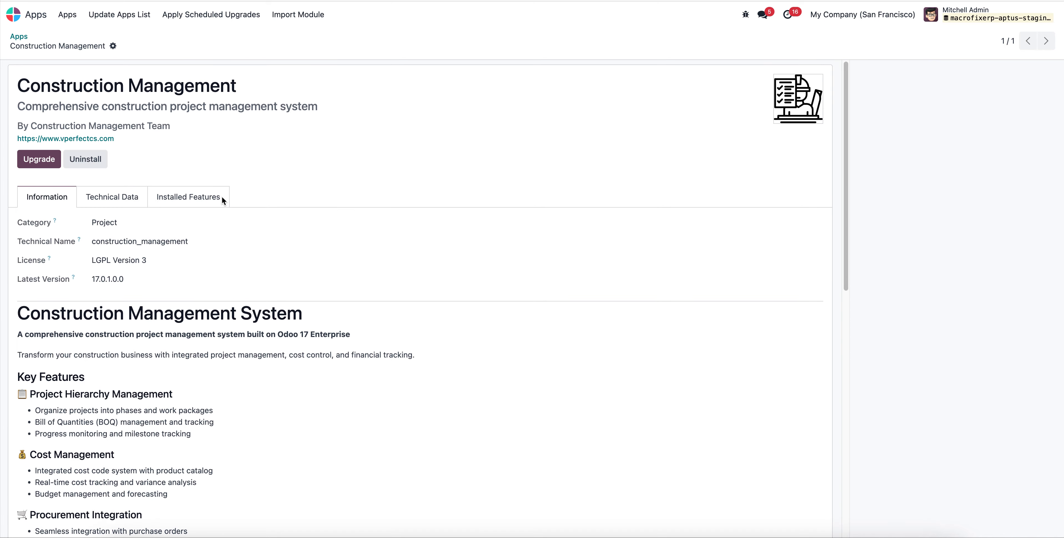
# Search all modules for "progressive" without the Apps filter and open the module information of Construction Progressive Payment Terms.
pyautogui.click(21, 37)
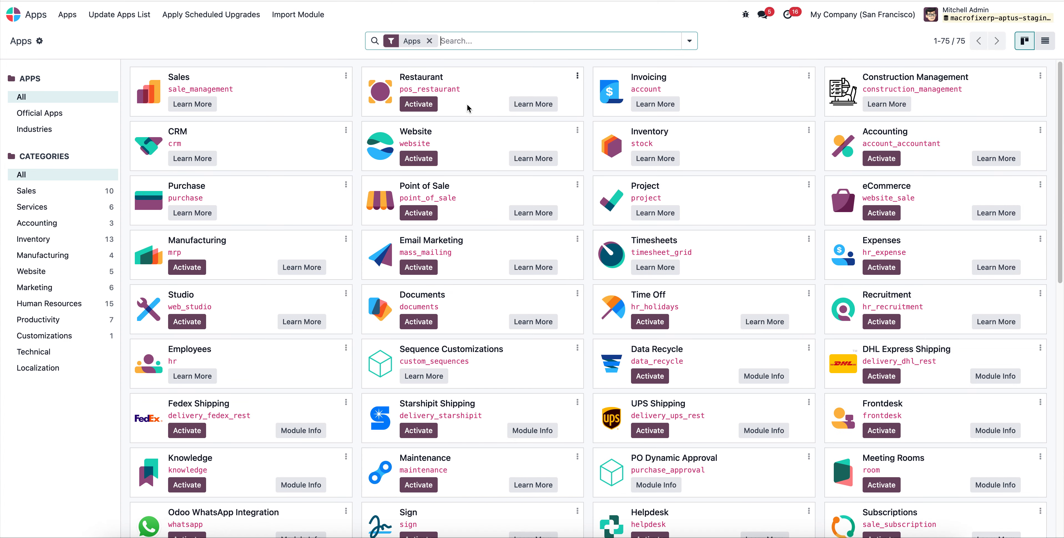
pyautogui.click(429, 40)
pyautogui.write('p')
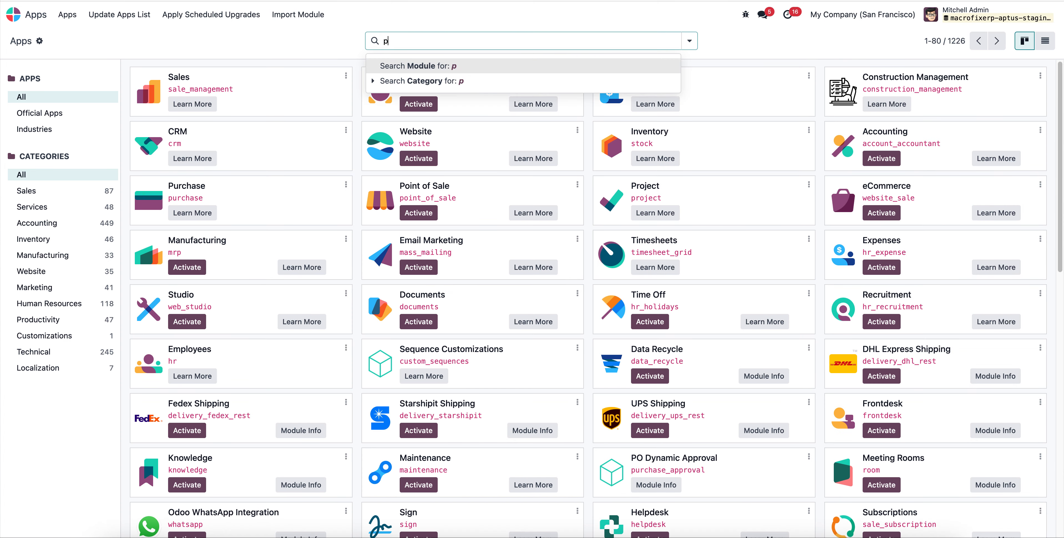
pyautogui.write('rogressive')
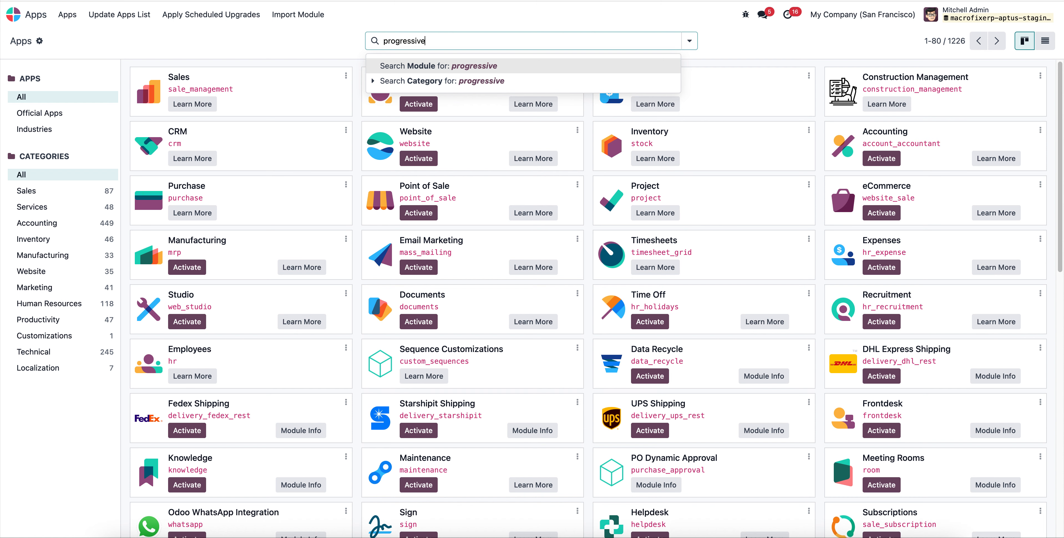
pyautogui.press('Return')
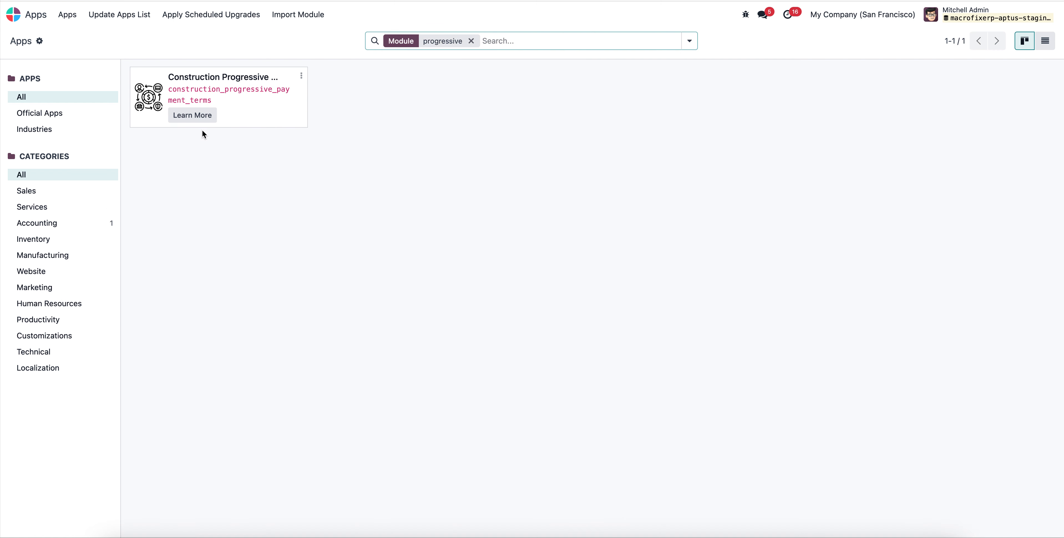
pyautogui.click(301, 79)
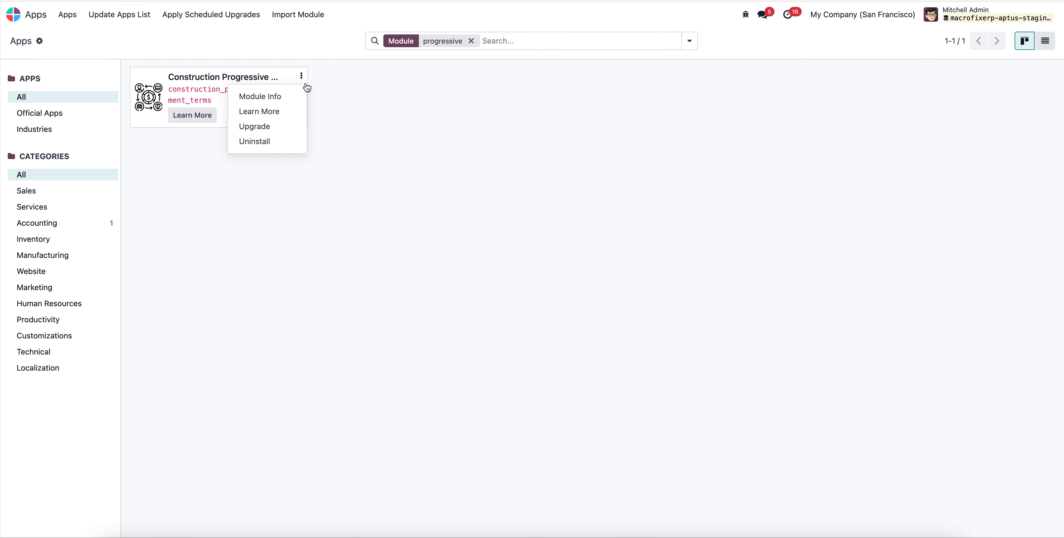
pyautogui.click(279, 98)
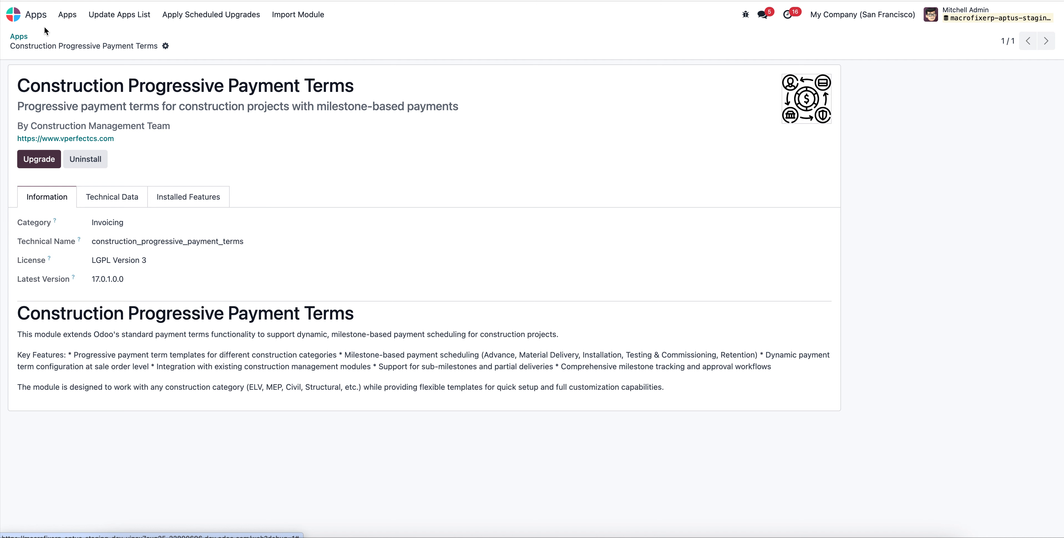
# Search the user groups in Settings for "stage" and open the Technical / Use Stages on Project group to check its users.
pyautogui.click(12, 15)
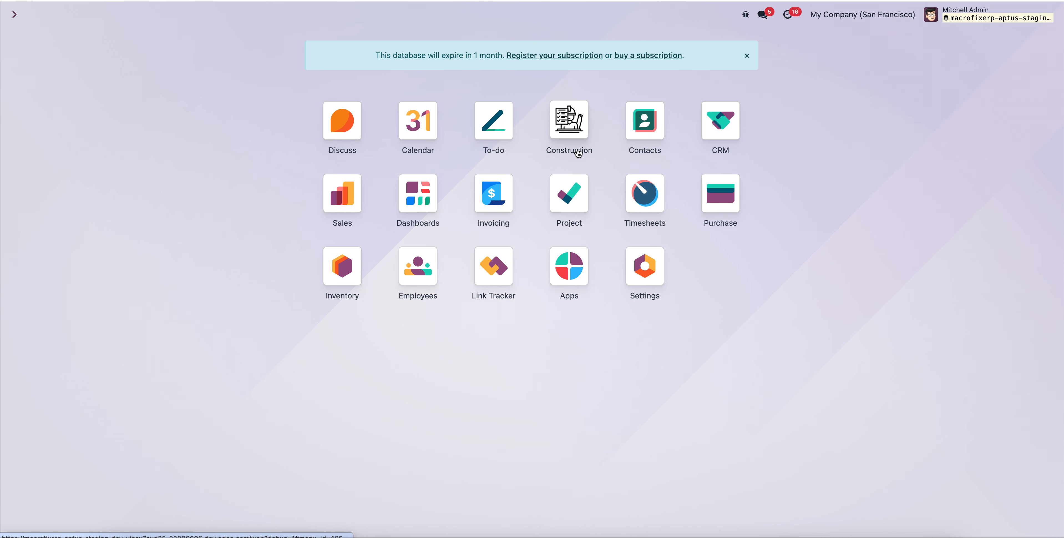
pyautogui.click(649, 283)
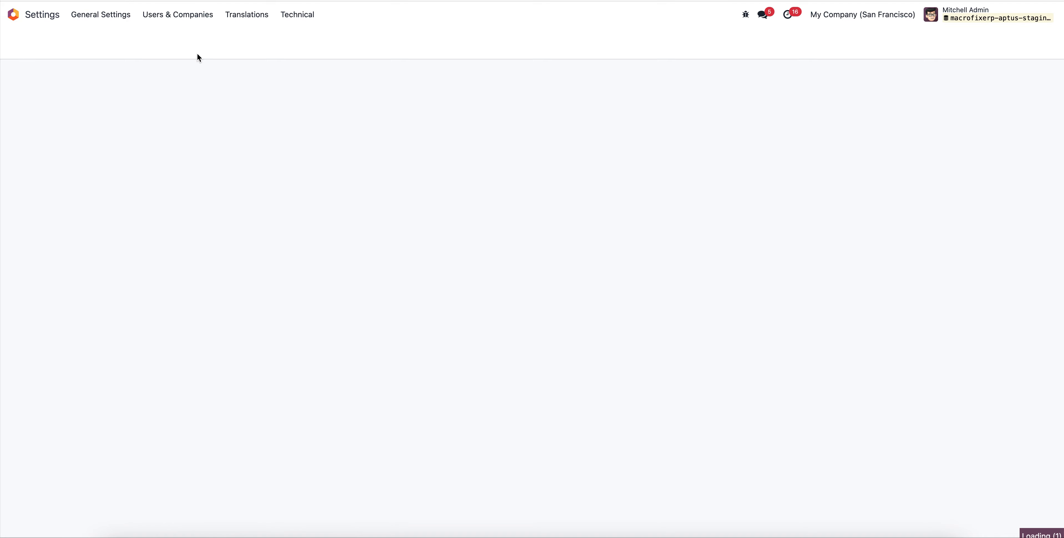
pyautogui.click(171, 20)
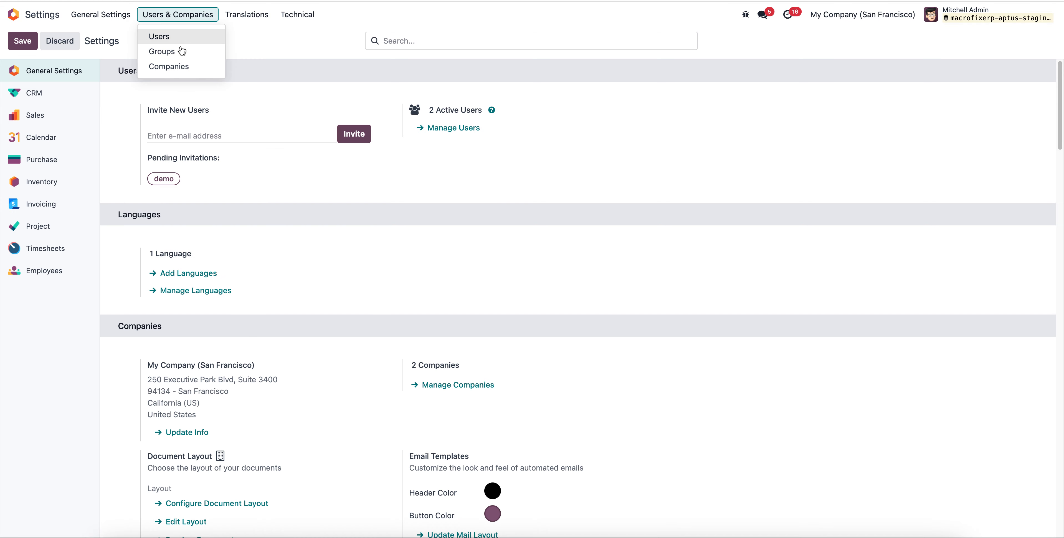
pyautogui.click(184, 53)
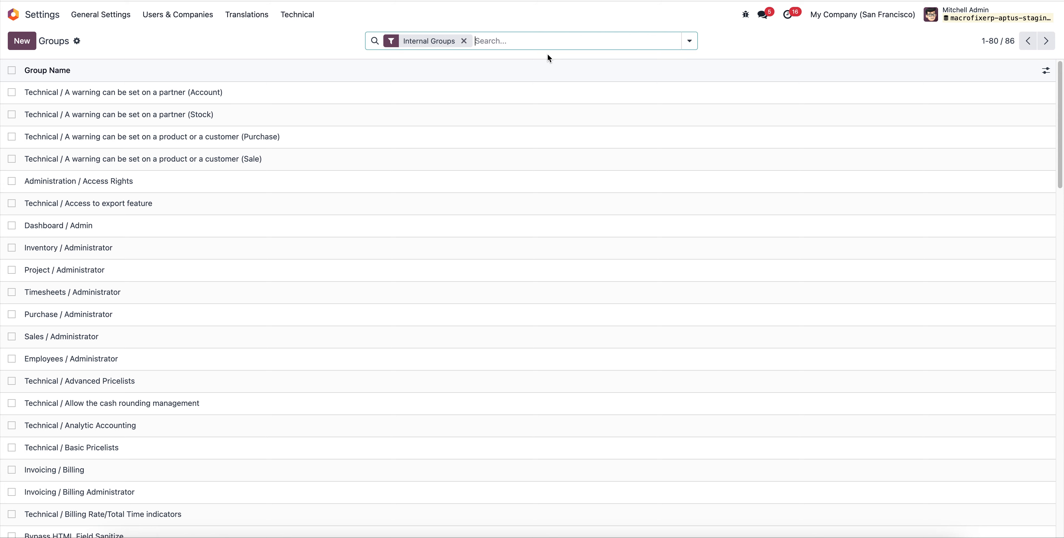
pyautogui.write('stage')
pyautogui.press('Return')
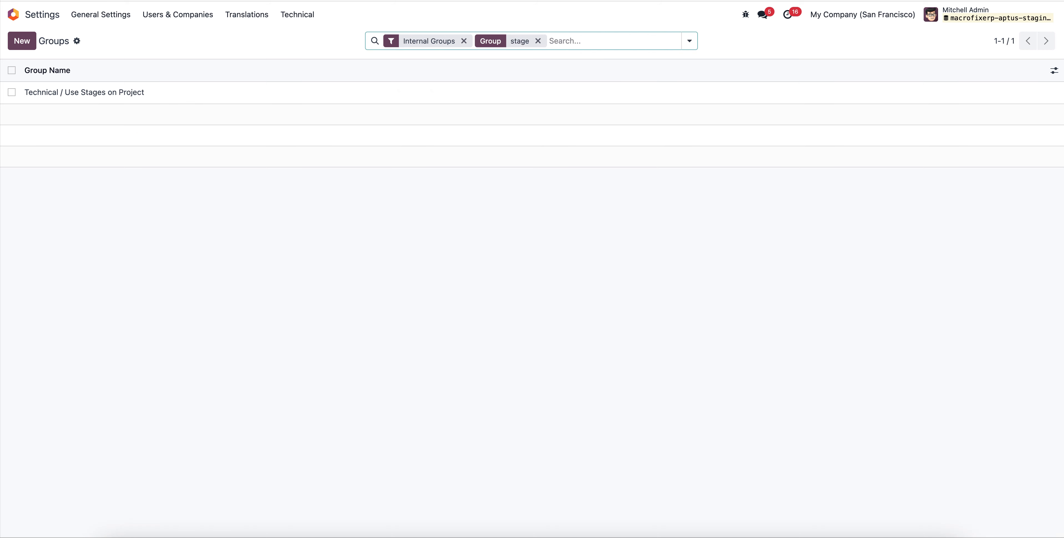
pyautogui.click(209, 92)
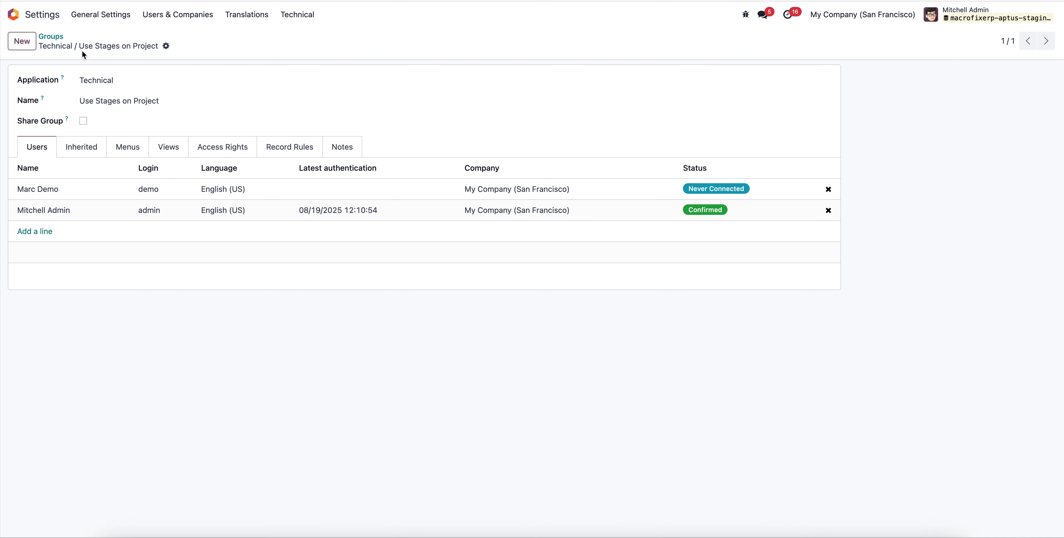
# Open the administrator's user record and check its Progressive Payment role options and Construction Management access rights, keeping Manager as the role.
pyautogui.click(174, 14)
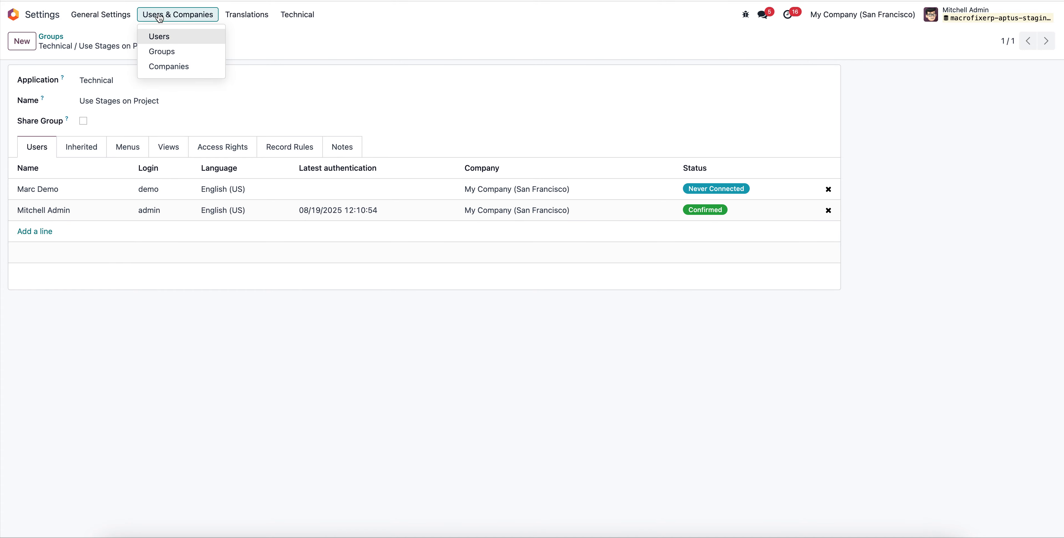
pyautogui.click(158, 37)
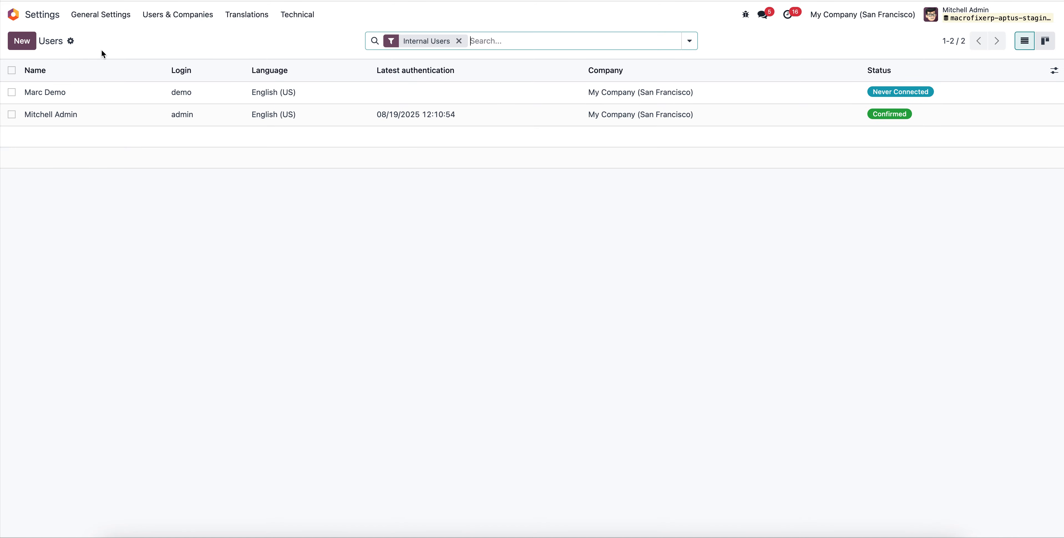
pyautogui.click(92, 116)
pyautogui.scroll(-10, 261, 402)
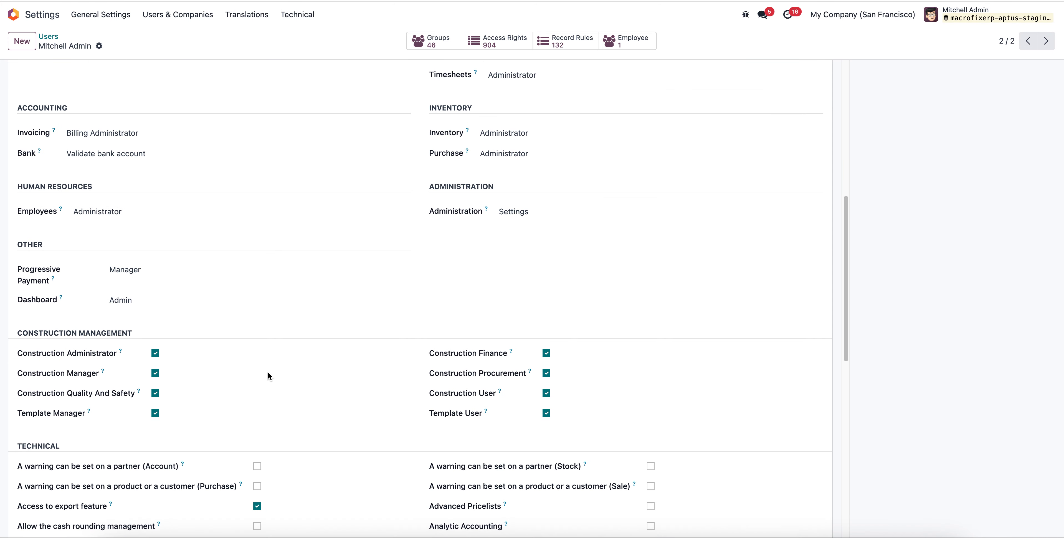
pyautogui.click(153, 254)
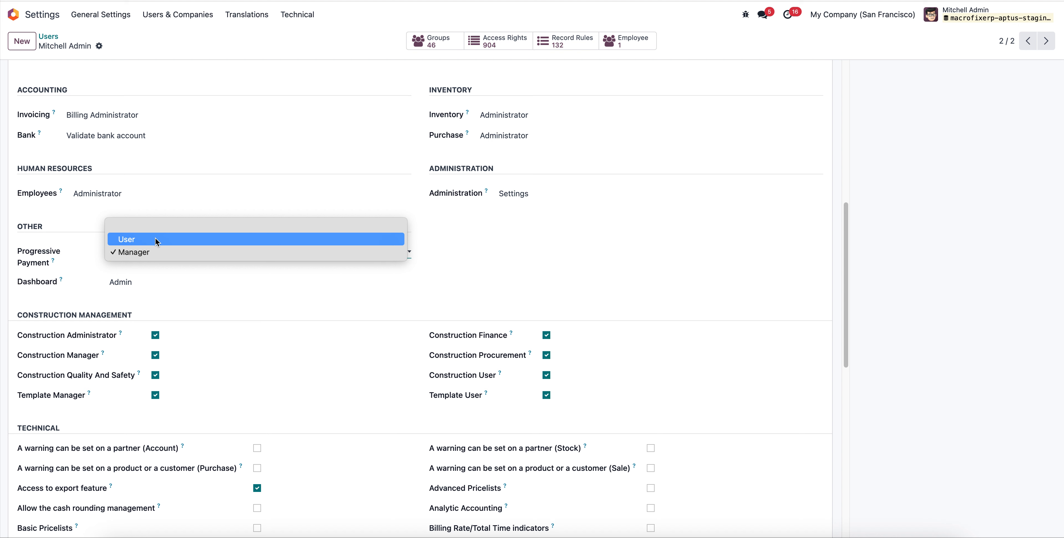
pyautogui.click(155, 247)
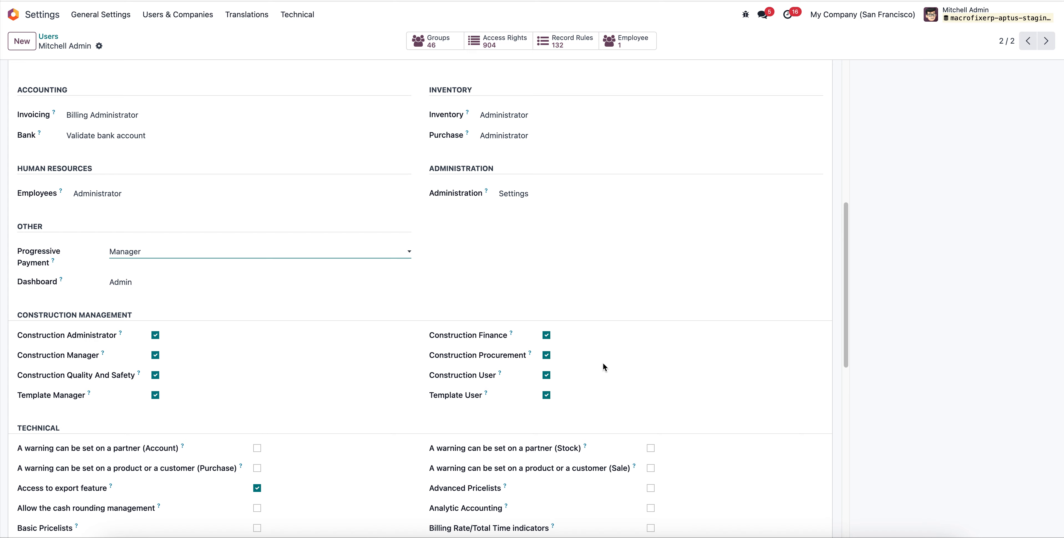
pyautogui.scroll(10, 251, 387)
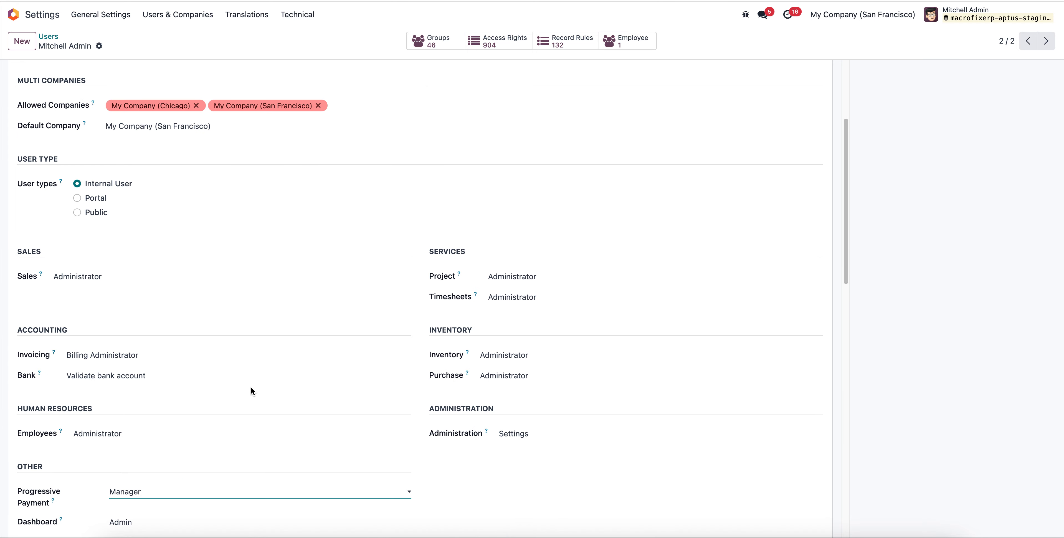
# Switch to the Construction app and open its list of progressive payment terms.
pyautogui.click(12, 15)
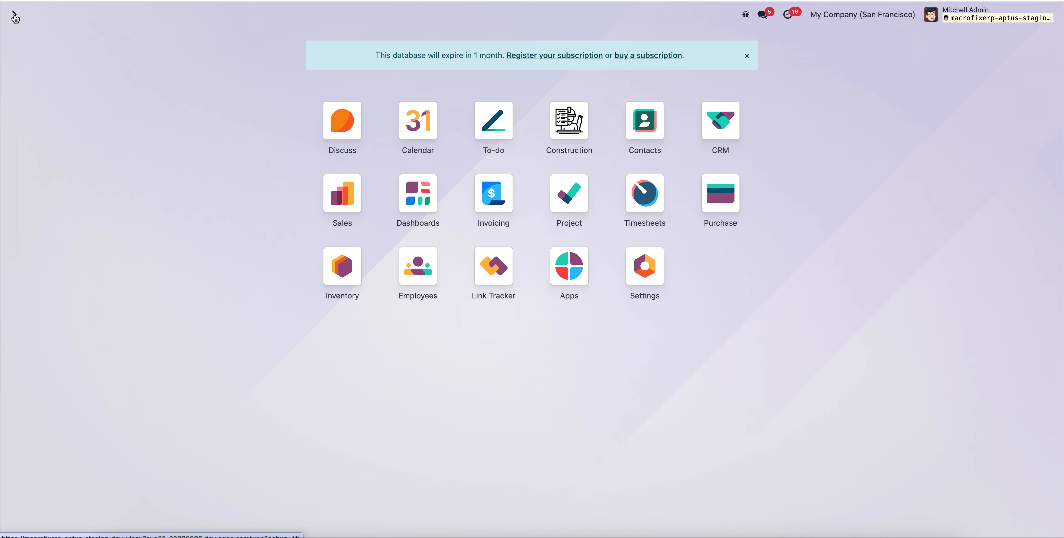
pyautogui.click(577, 126)
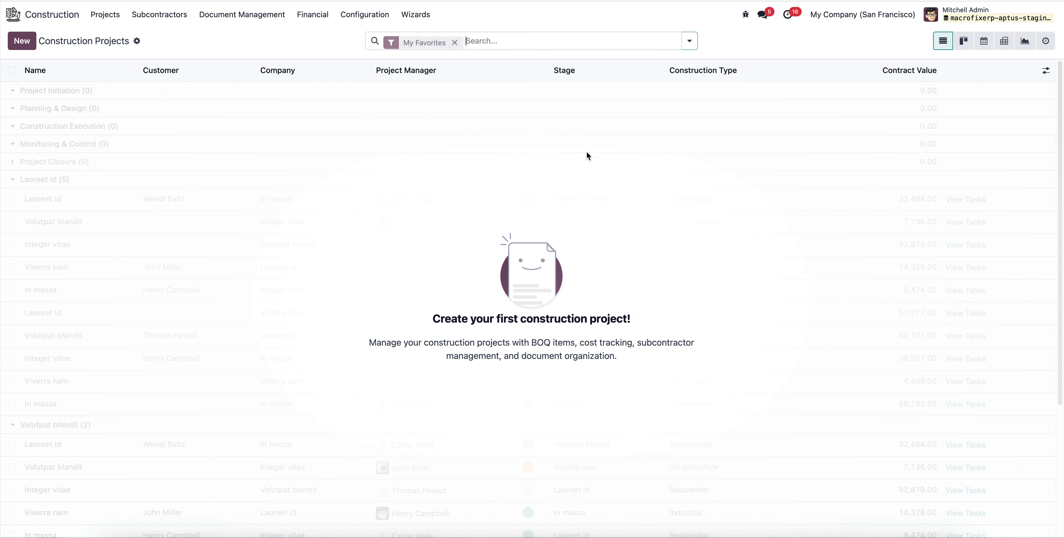
pyautogui.click(361, 16)
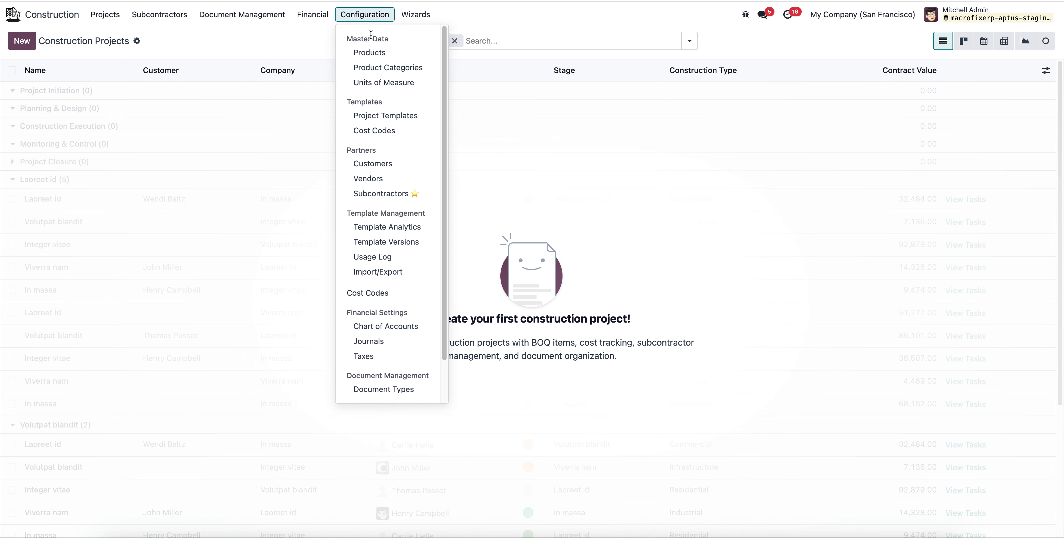
pyautogui.click(316, 21)
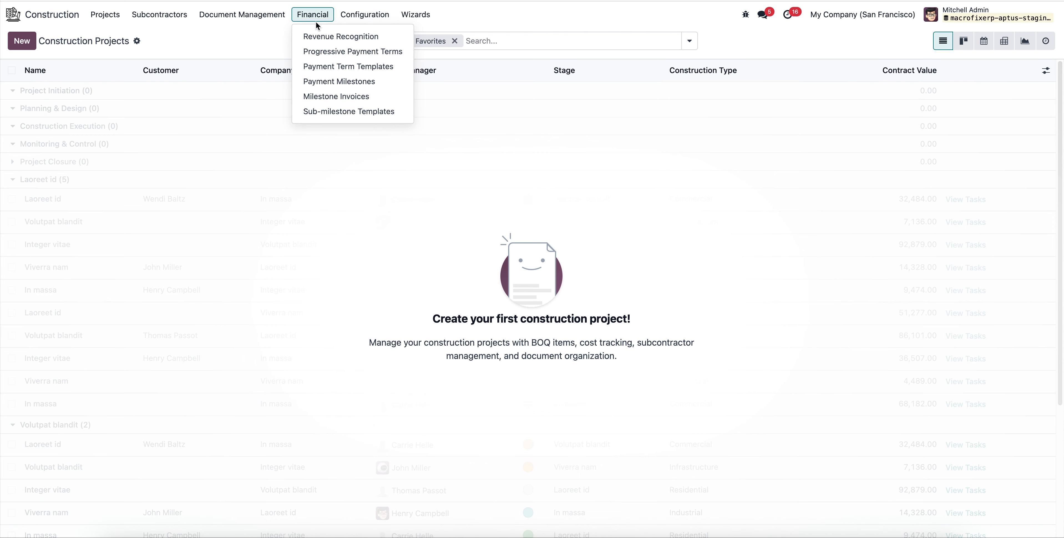
pyautogui.click(356, 51)
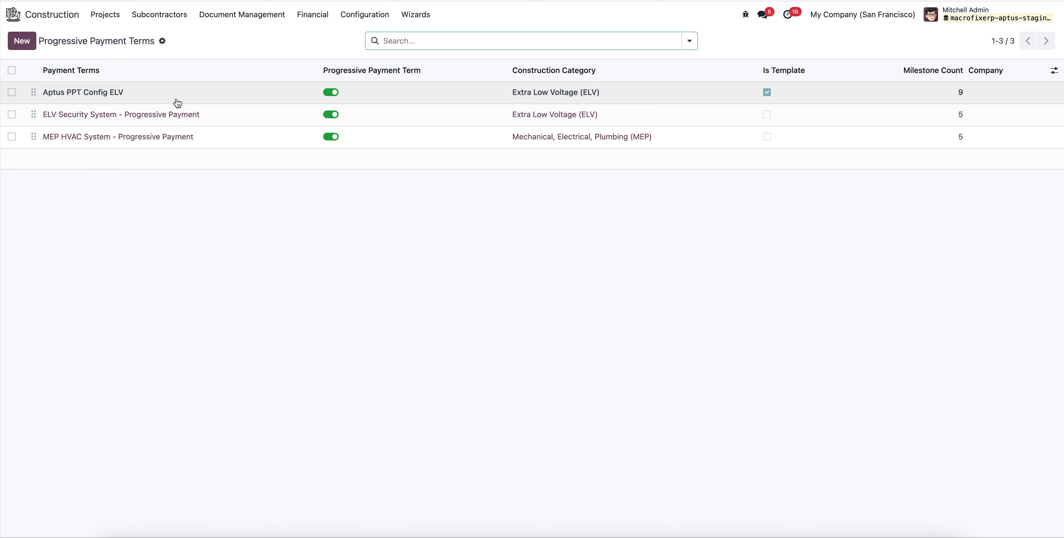
# Page through the progressive payment terms from Aptus PPT Config ELV to MEP HVAC System, and return to the list.
pyautogui.click(186, 91)
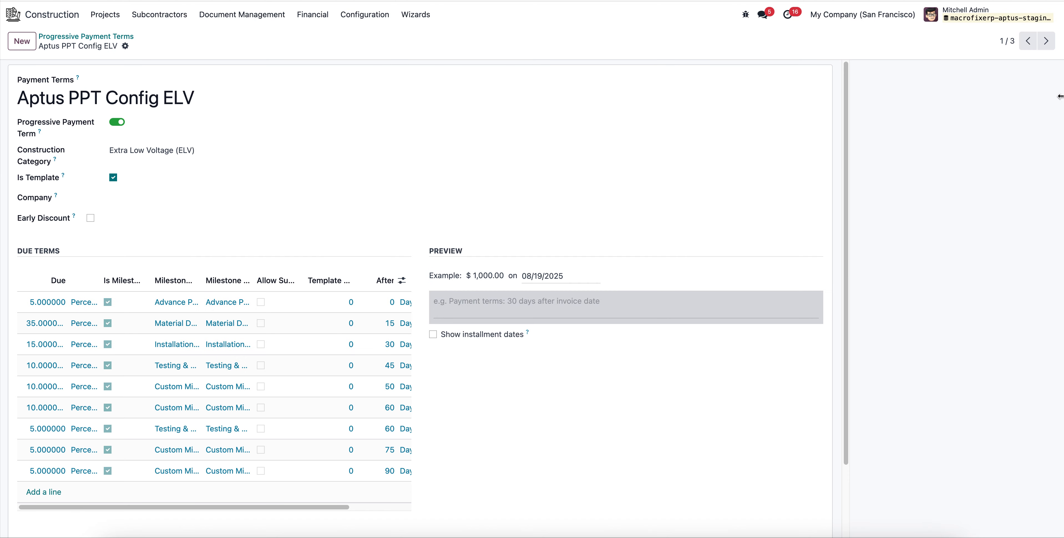
pyautogui.click(1046, 40)
pyautogui.click(1046, 41)
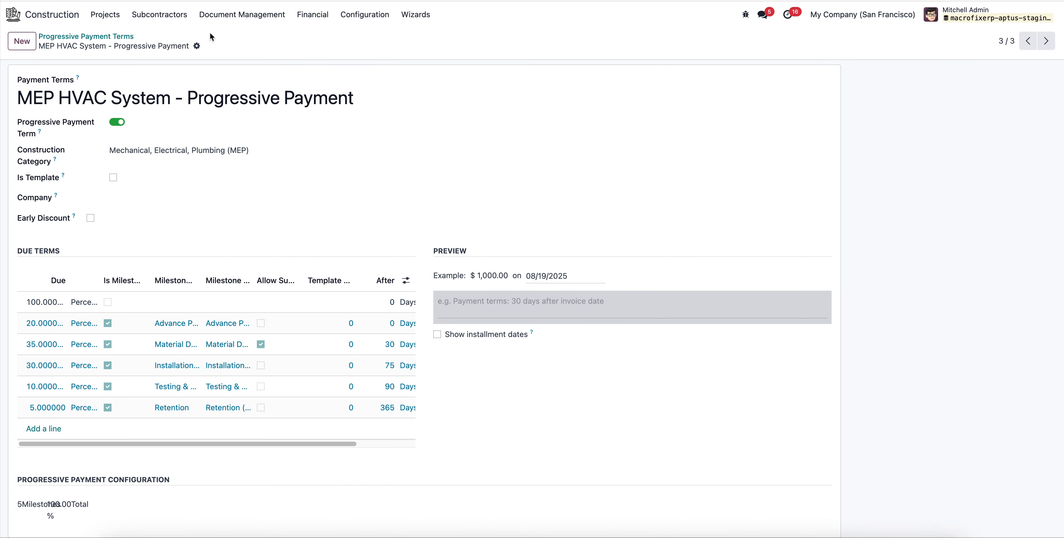
pyautogui.click(86, 37)
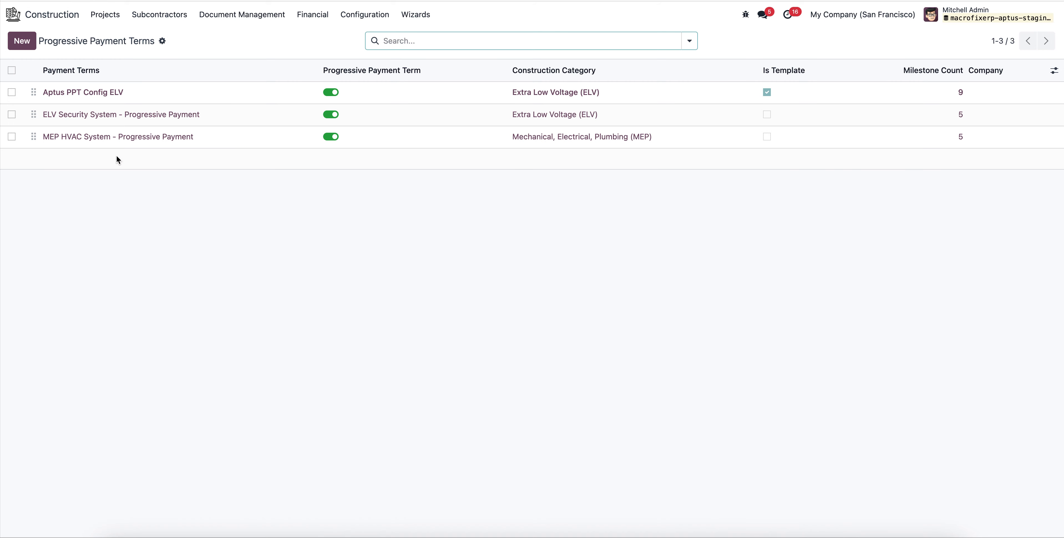
# Open Aptus PPT Config ELV, widen the Milestone Type column of its due terms, and examine each milestone's type and due days.
pyautogui.click(105, 92)
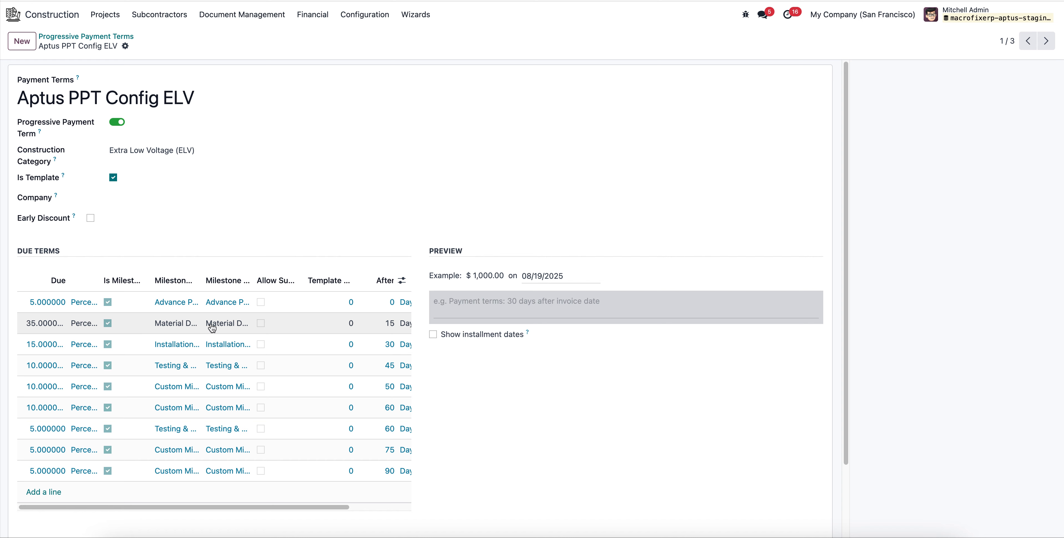
pyautogui.moveTo(202, 280); pyautogui.dragTo(325, 295)
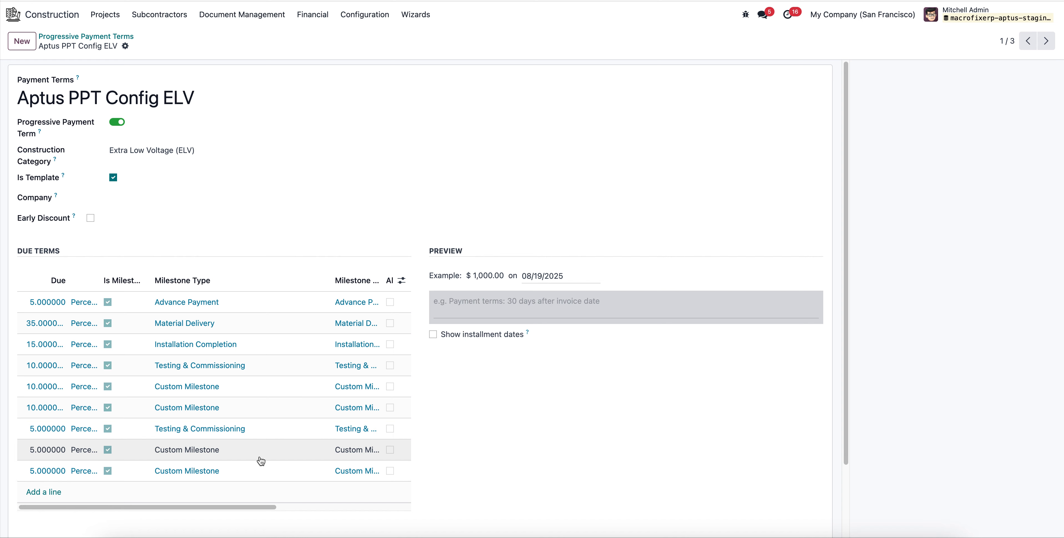
pyautogui.moveTo(254, 506); pyautogui.dragTo(418, 526)
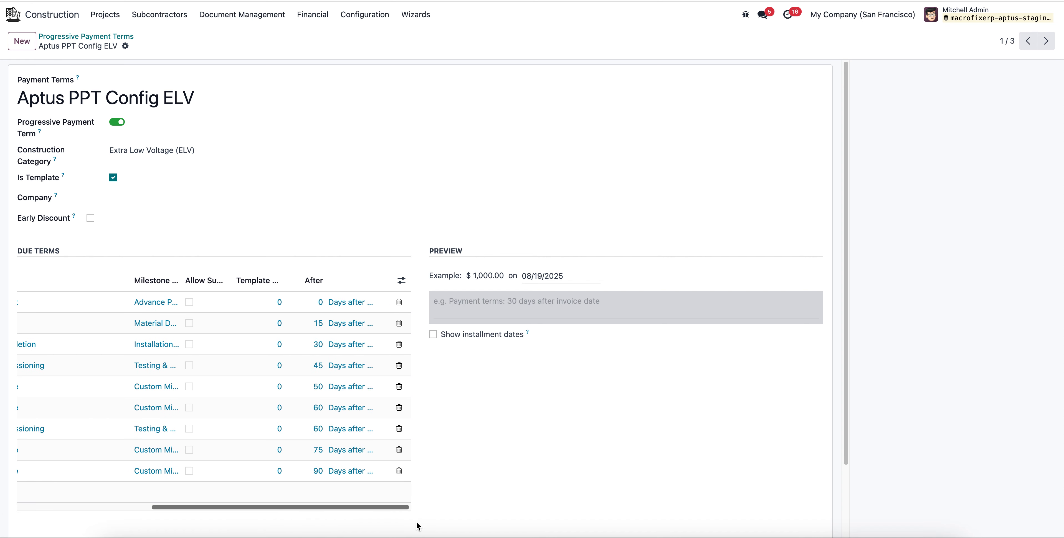
pyautogui.moveTo(300, 507); pyautogui.dragTo(150, 445)
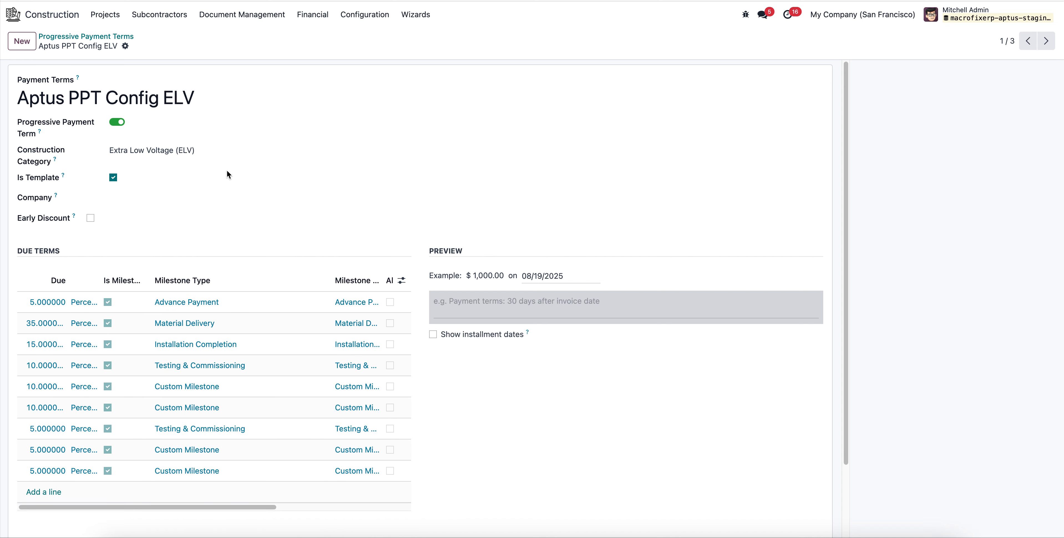
# Archive the ELV Security System and MEP HVAC System progressive payment terms.
pyautogui.click(110, 36)
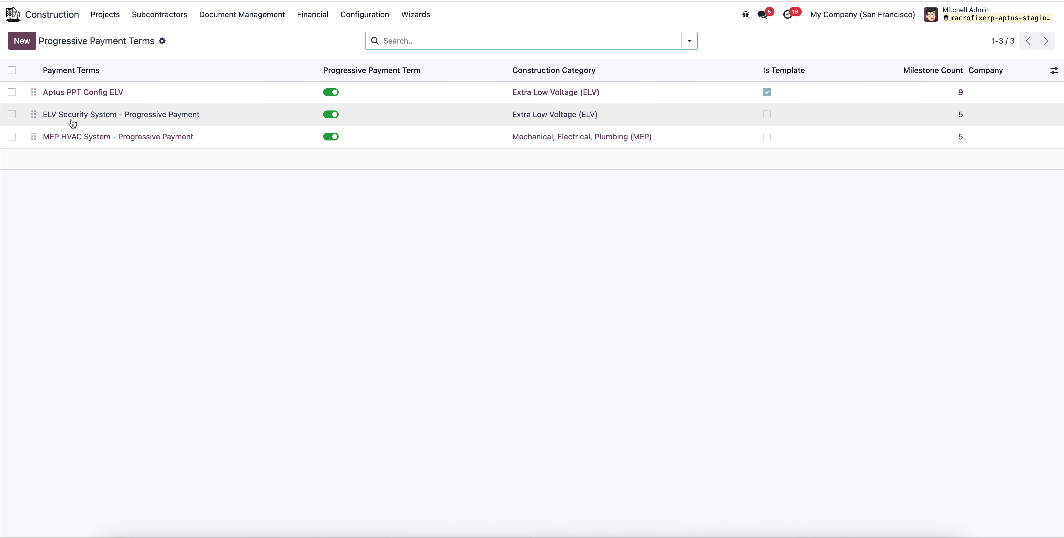
pyautogui.click(11, 114)
pyautogui.click(11, 137)
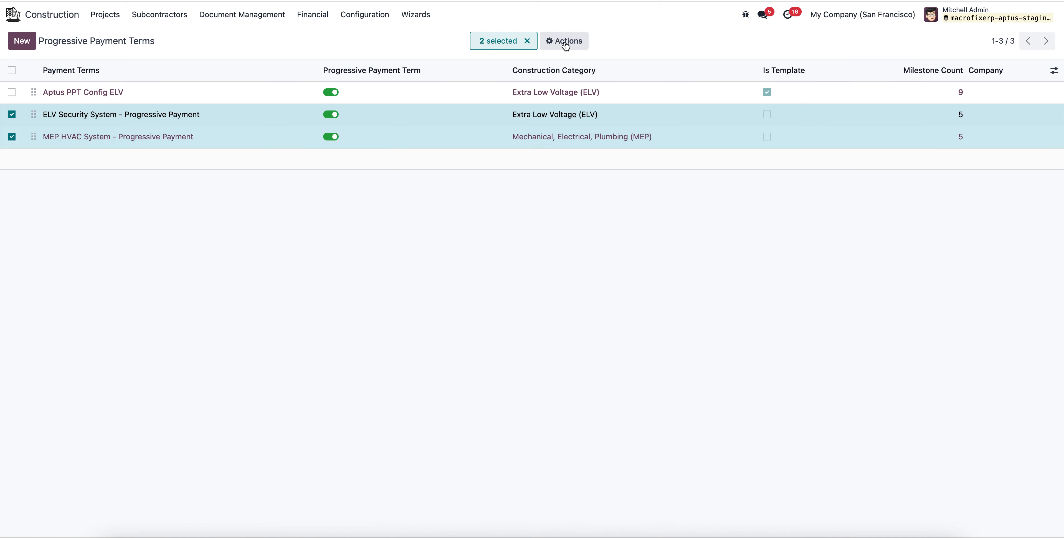
pyautogui.click(564, 41)
pyautogui.click(583, 80)
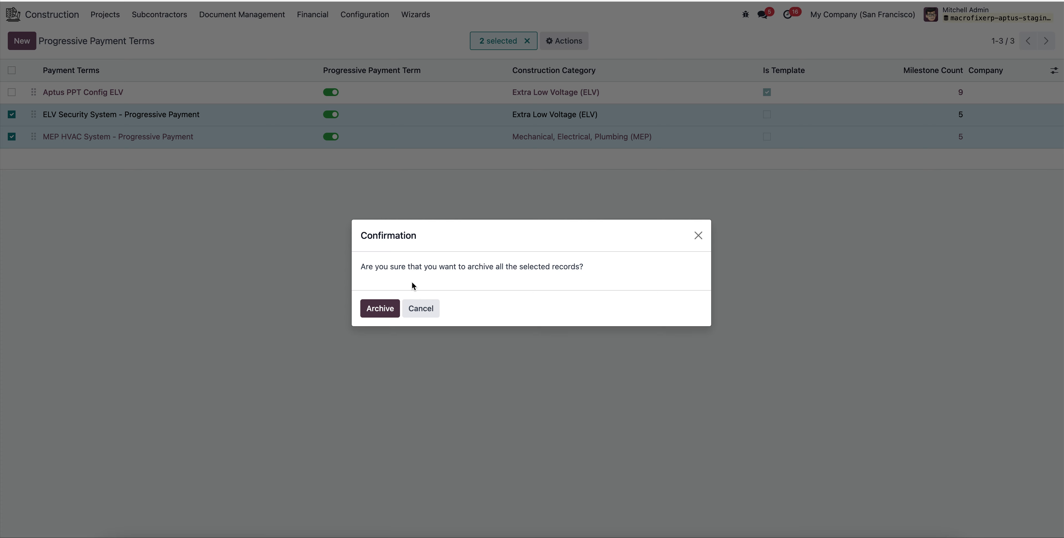
pyautogui.click(380, 310)
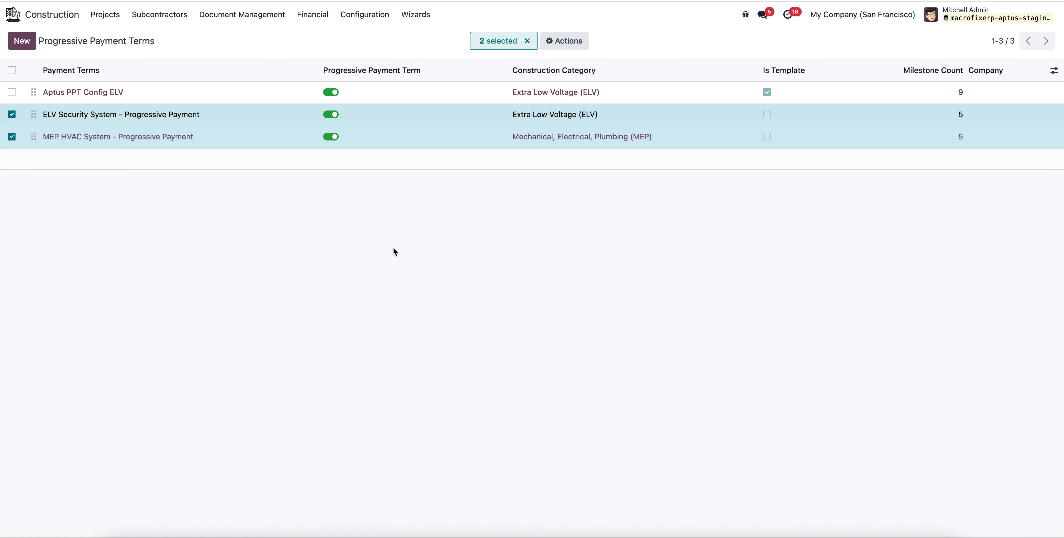
# Open the Payment Milestones overview of the construction financials to check for existing milestones.
pyautogui.click(319, 19)
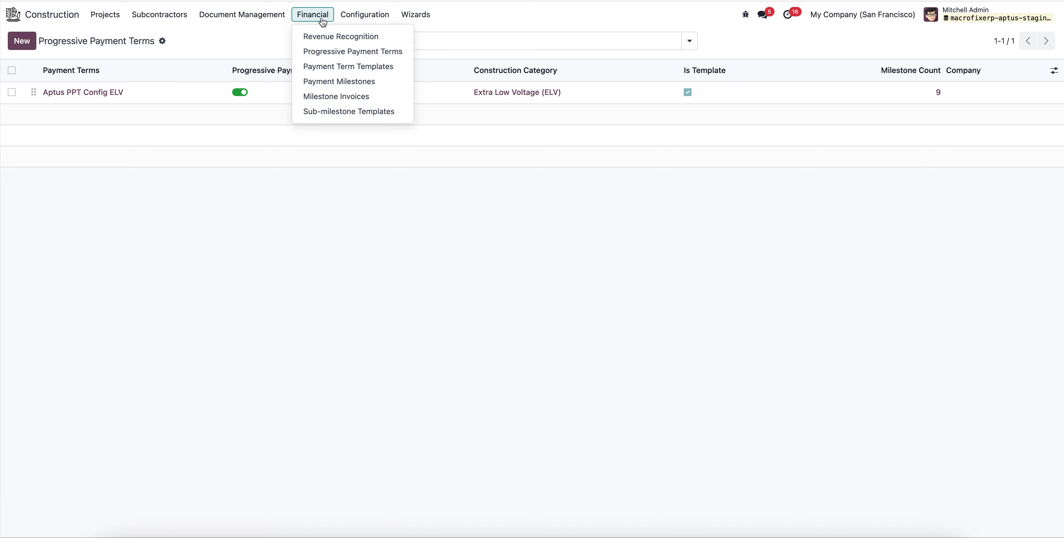
pyautogui.click(354, 85)
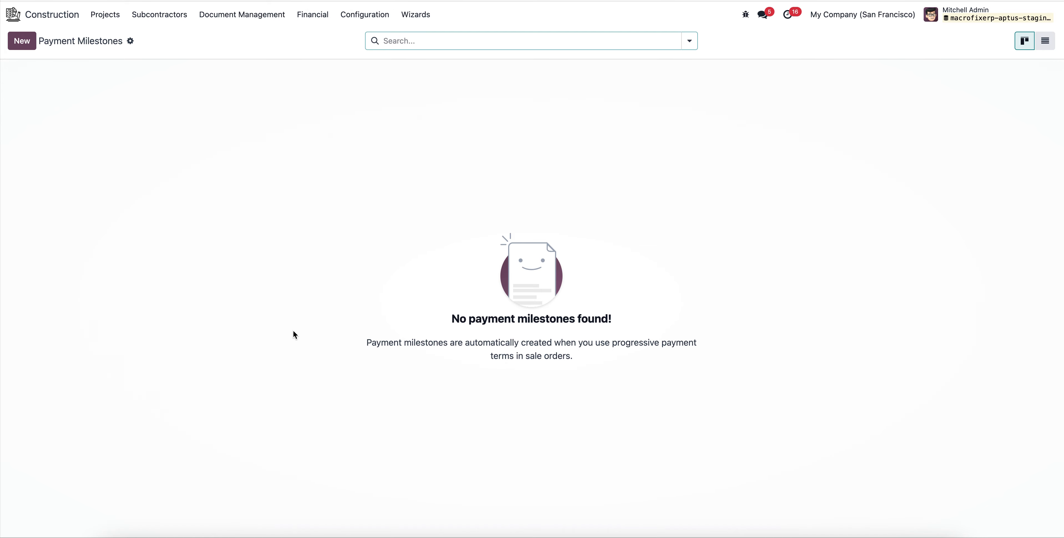
pyautogui.click(309, 16)
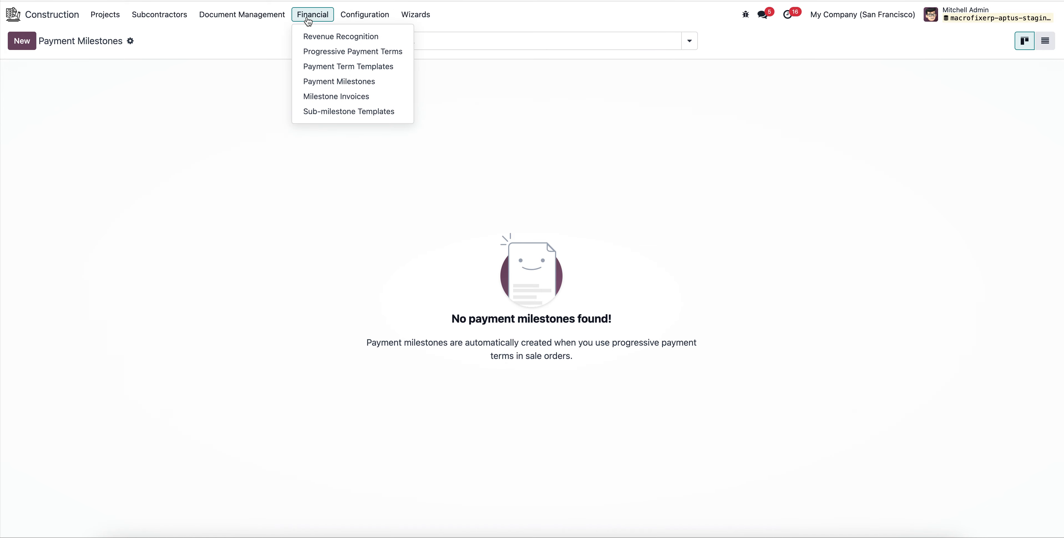
# Open the Template Equipment cost code from the cost codes in the Construction configuration.
pyautogui.click(347, 20)
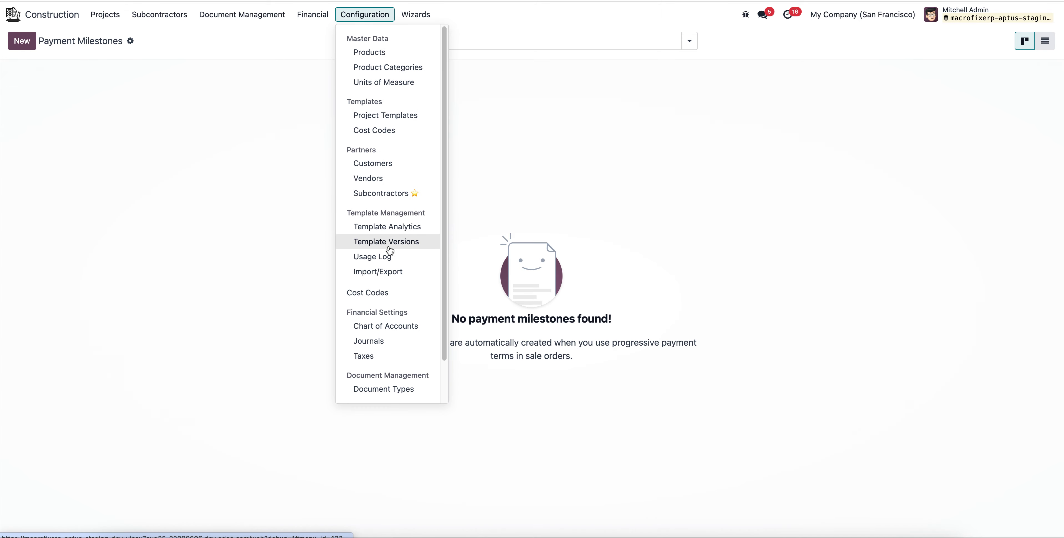
pyautogui.scroll(-1, 358, 242)
pyautogui.scroll(1, 374, 163)
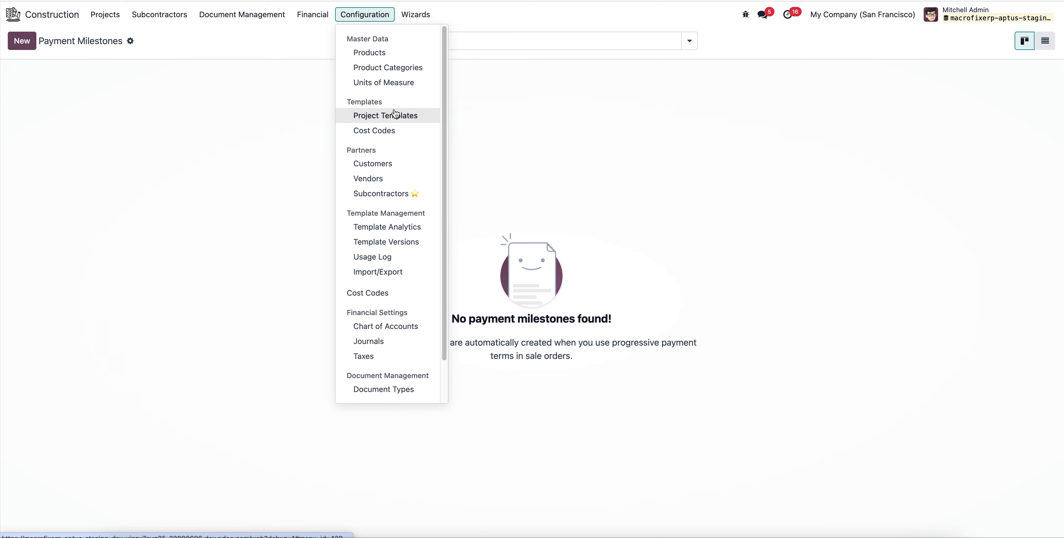
pyautogui.click(393, 131)
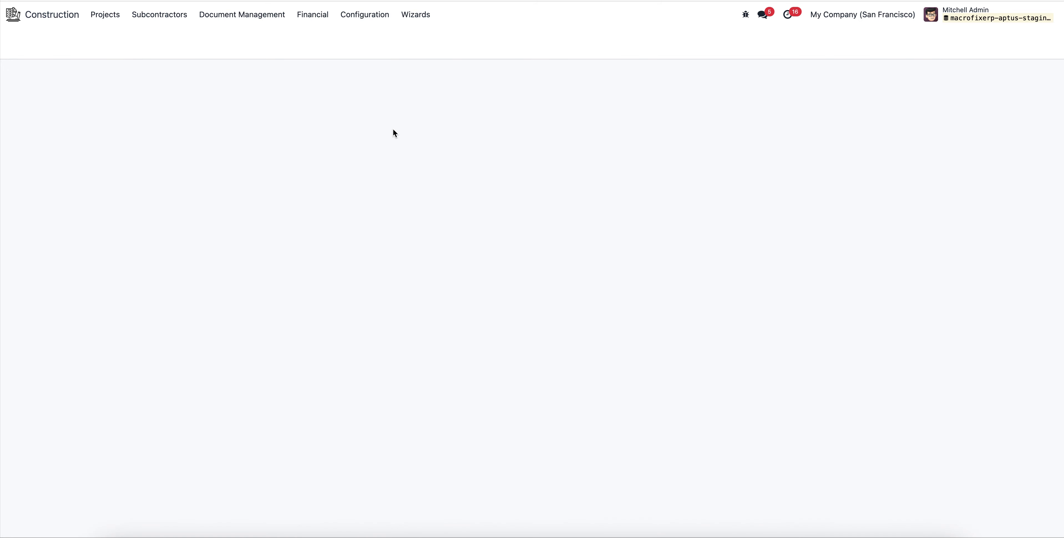
pyautogui.click(205, 95)
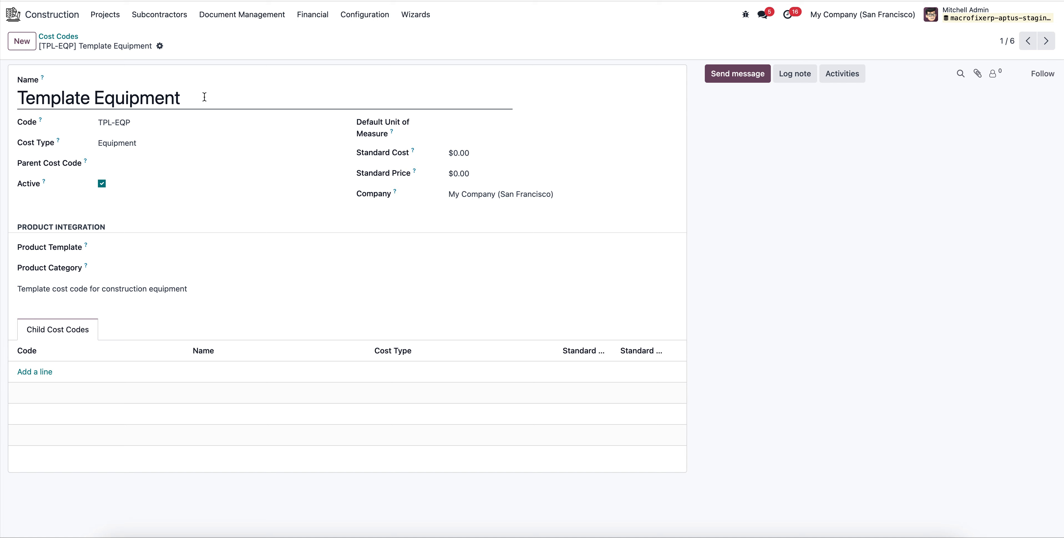
# Review the available cost types for the Template Equipment cost code, keeping Equipment.
pyautogui.click(147, 145)
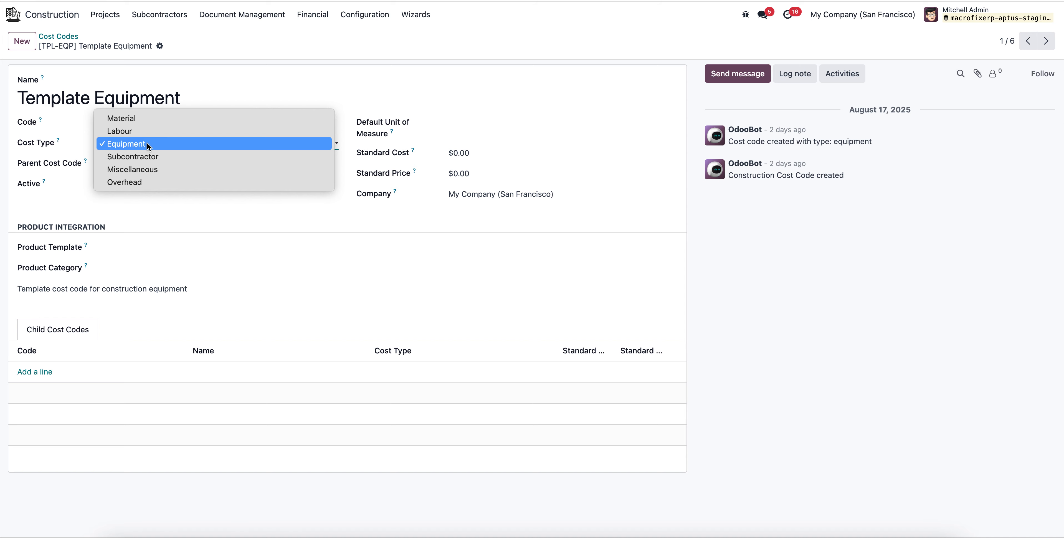
pyautogui.click(151, 146)
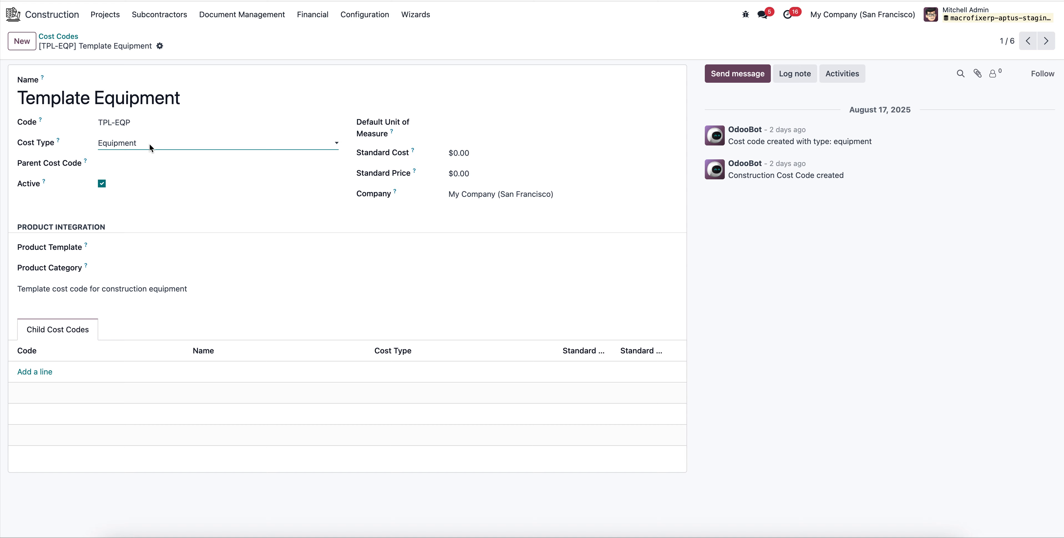
pyautogui.click(150, 144)
pyautogui.click(149, 144)
# Enter Camara as a new product template for the Template Equipment cost code and open its full creation form.
pyautogui.click(141, 248)
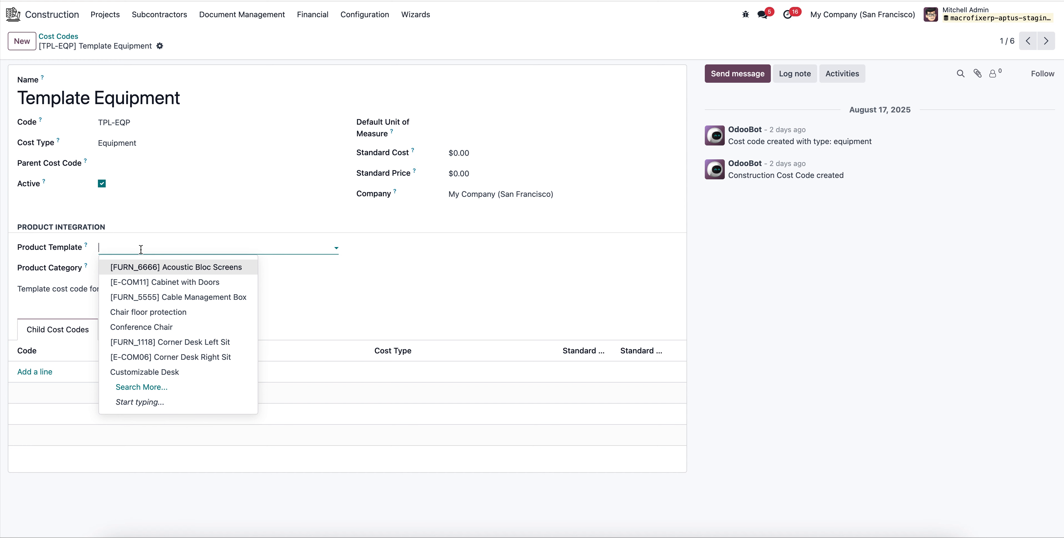
pyautogui.write('cama')
pyautogui.press('BackSpace')
pyautogui.press('BackSpace')
pyautogui.write('Ama')
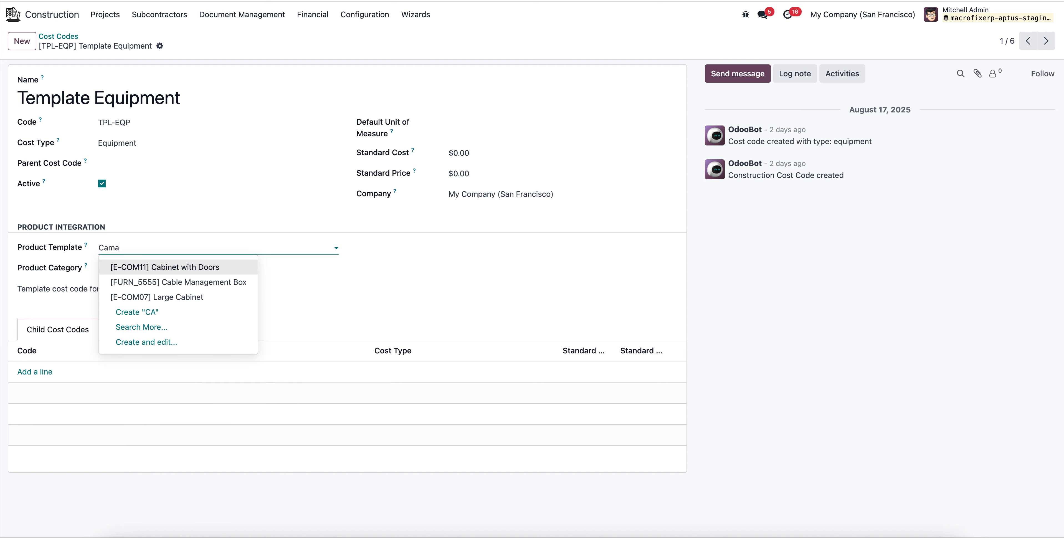
pyautogui.write('ra')
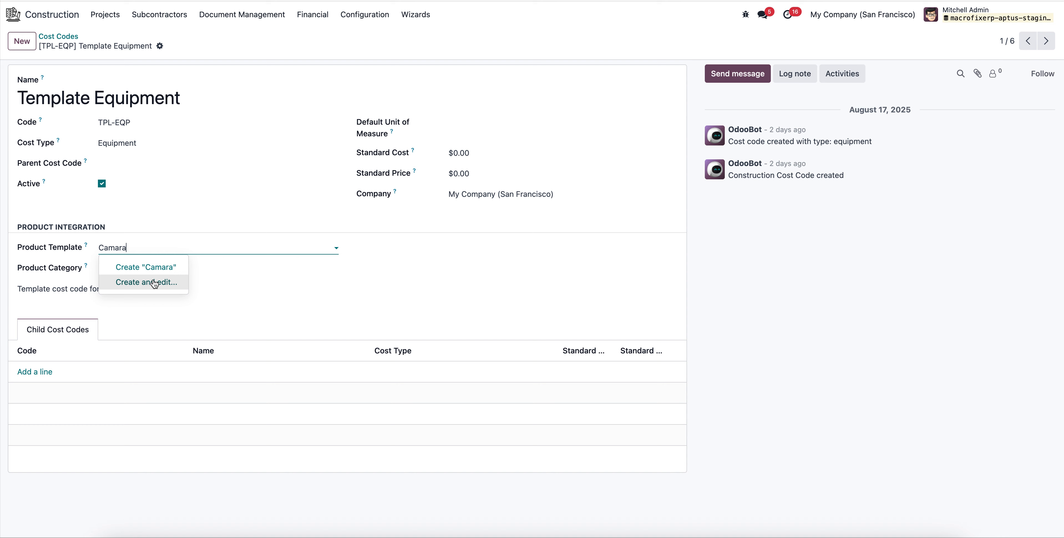
pyautogui.click(154, 282)
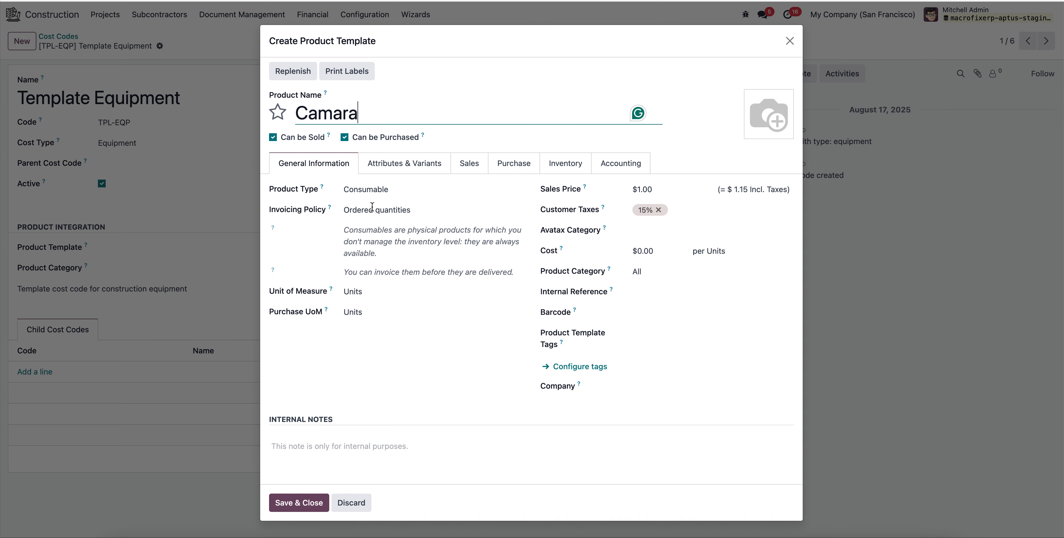
# Make Camara a storable product with a cost of $120 and a sales price of $150.
pyautogui.click(377, 189)
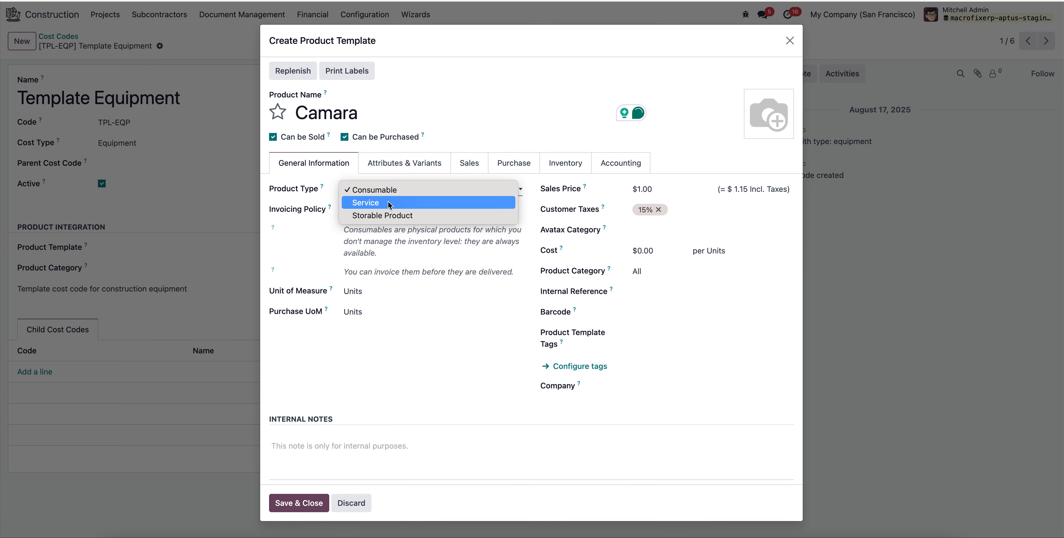
pyautogui.click(391, 216)
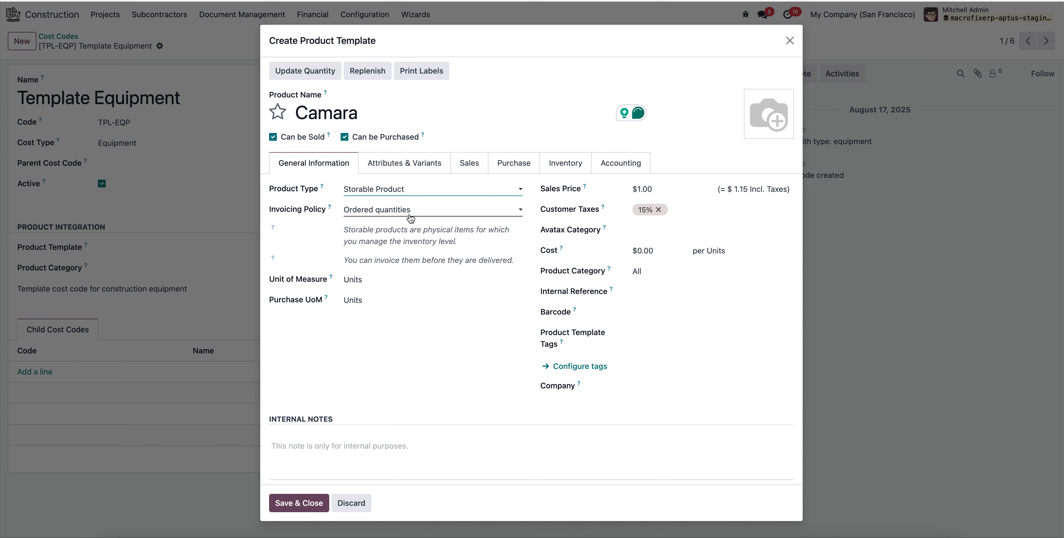
pyautogui.click(669, 256)
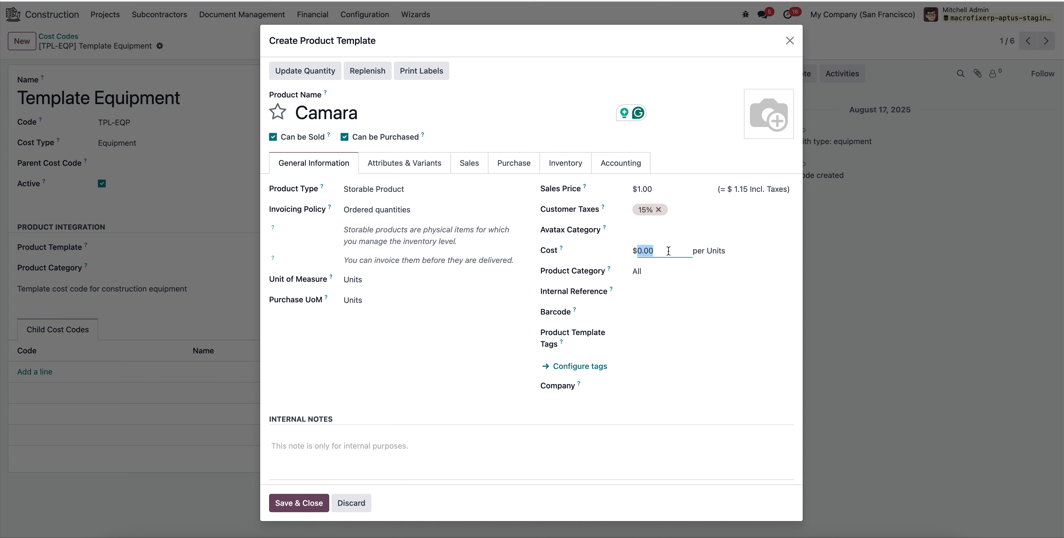
pyautogui.write('120')
pyautogui.click(666, 188)
pyautogui.write('1')
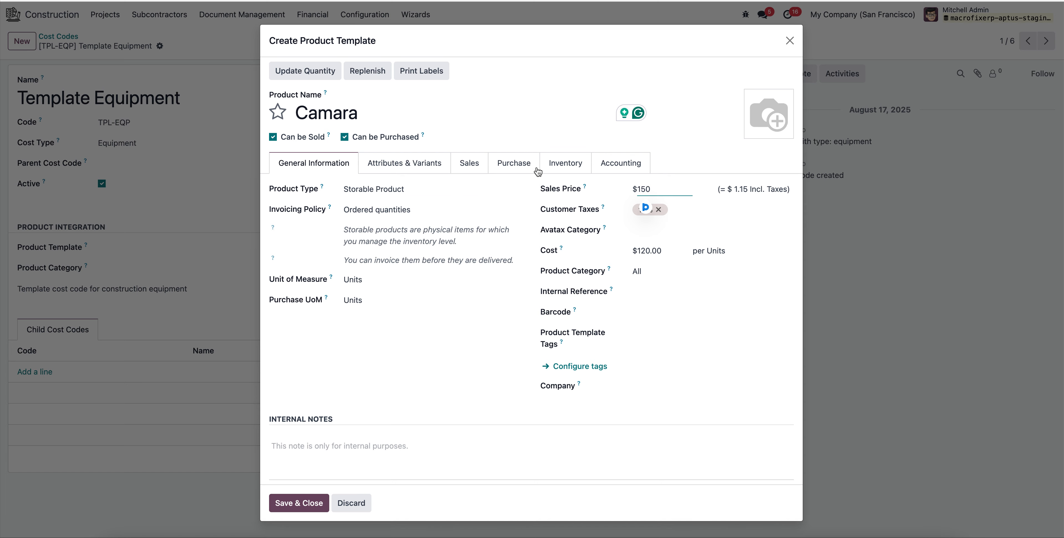
# Add a new supplier named Vendor to the Camara product's purchase vendors with a price of 100.
pyautogui.click(565, 163)
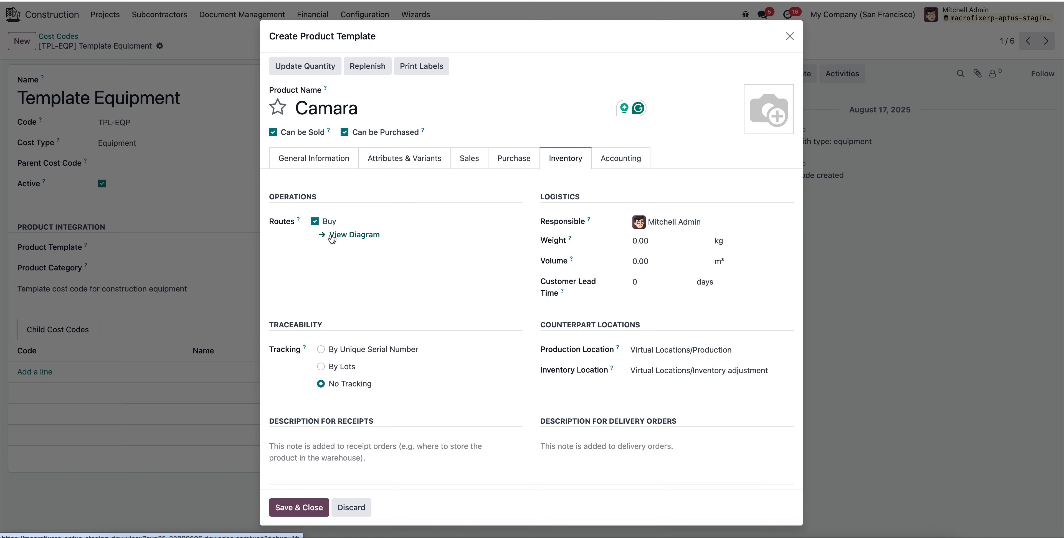
pyautogui.click(510, 163)
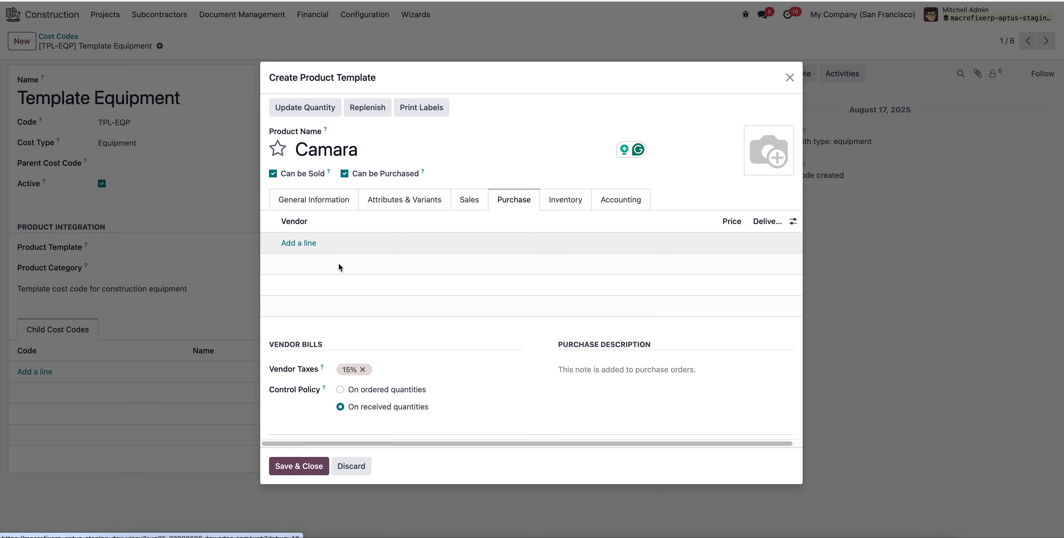
pyautogui.click(305, 243)
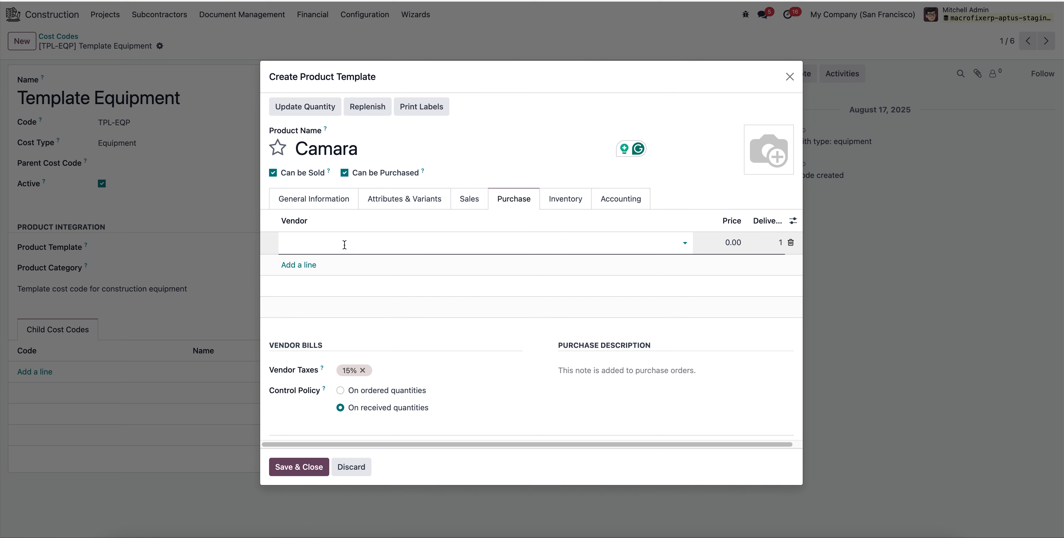
pyautogui.write('Vendor')
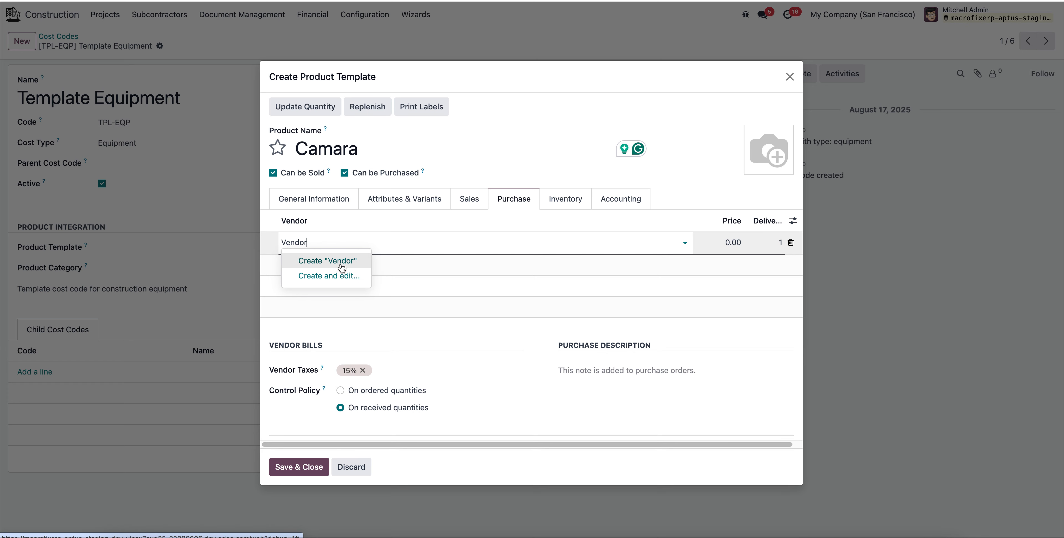
pyautogui.click(331, 260)
pyautogui.click(734, 242)
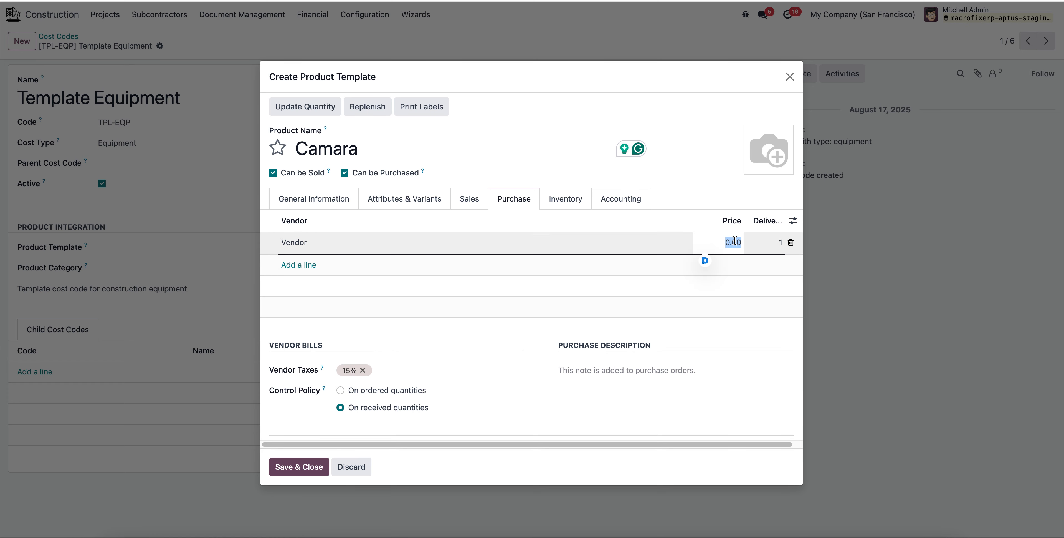
pyautogui.write('1')
pyautogui.press('Tab')
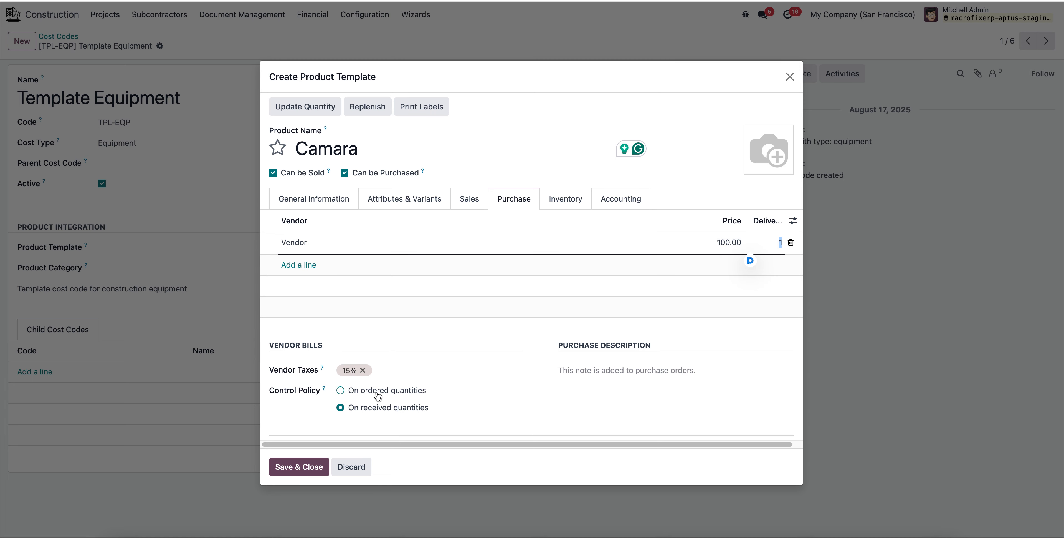
# Save the Camara product and the Template Equipment cost code, and return to the cost code list.
pyautogui.click(298, 467)
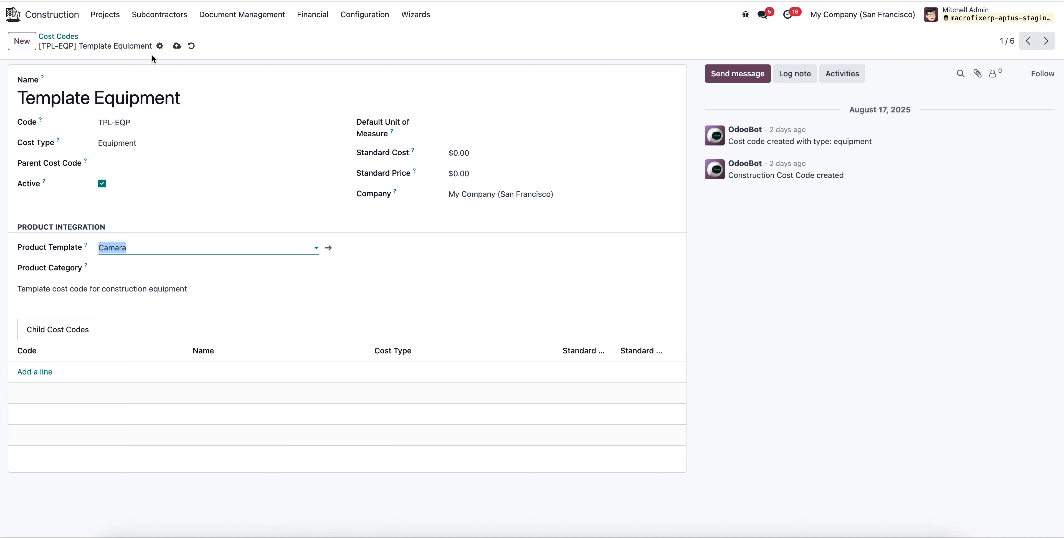
pyautogui.click(176, 46)
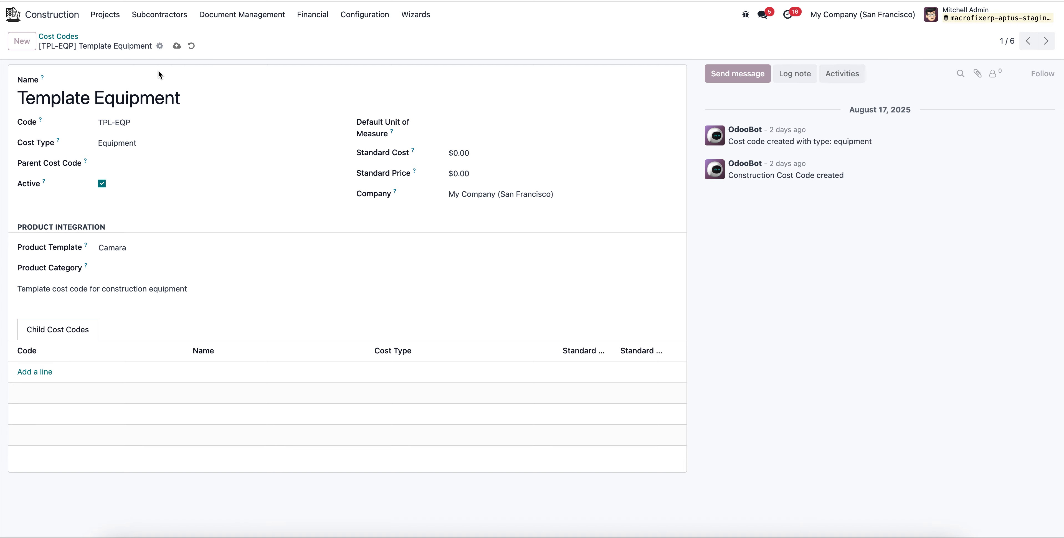
pyautogui.click(66, 39)
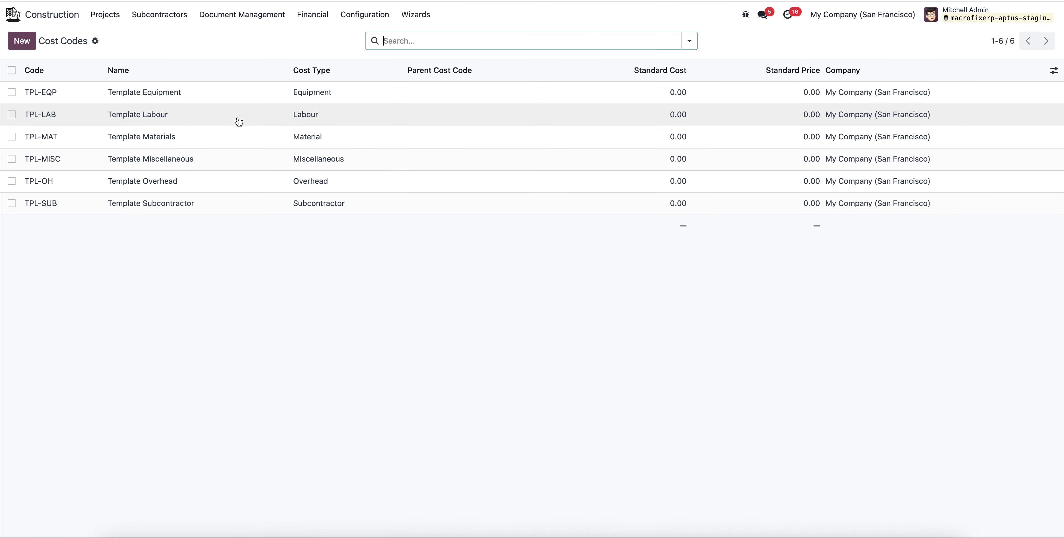
# Link the existing Service on Timesheets product template to the Template Labour cost code.
pyautogui.click(219, 121)
pyautogui.click(125, 246)
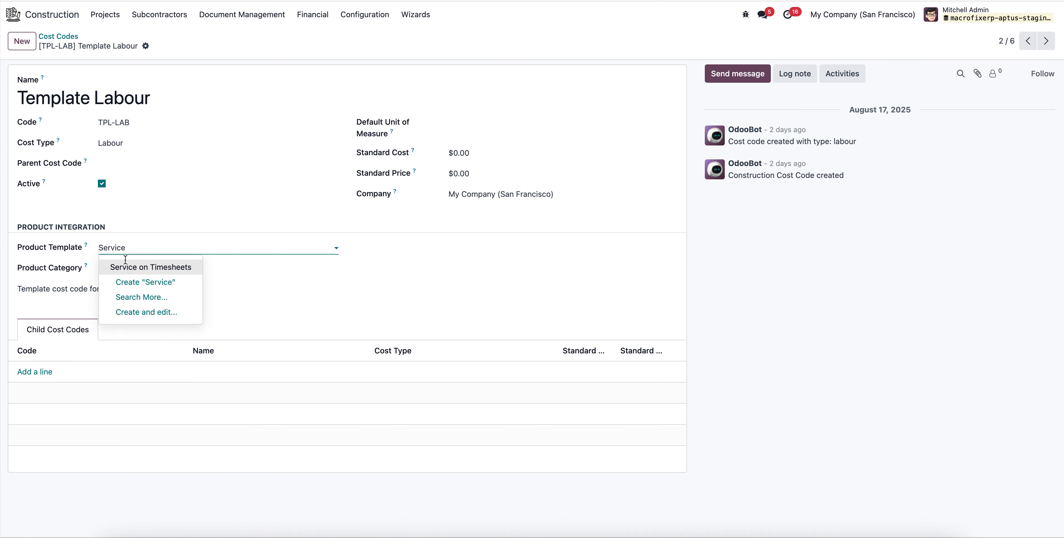
pyautogui.click(163, 271)
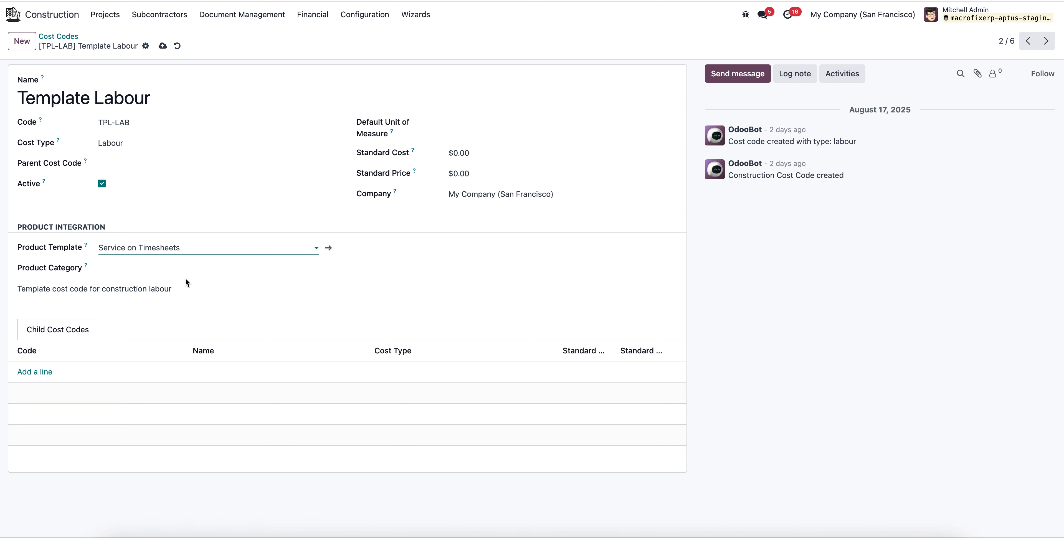
# Enter the hourly cost on the Service on Timesheets product, keeping Create on Order at Nothing, and return to Template Labour.
pyautogui.click(330, 249)
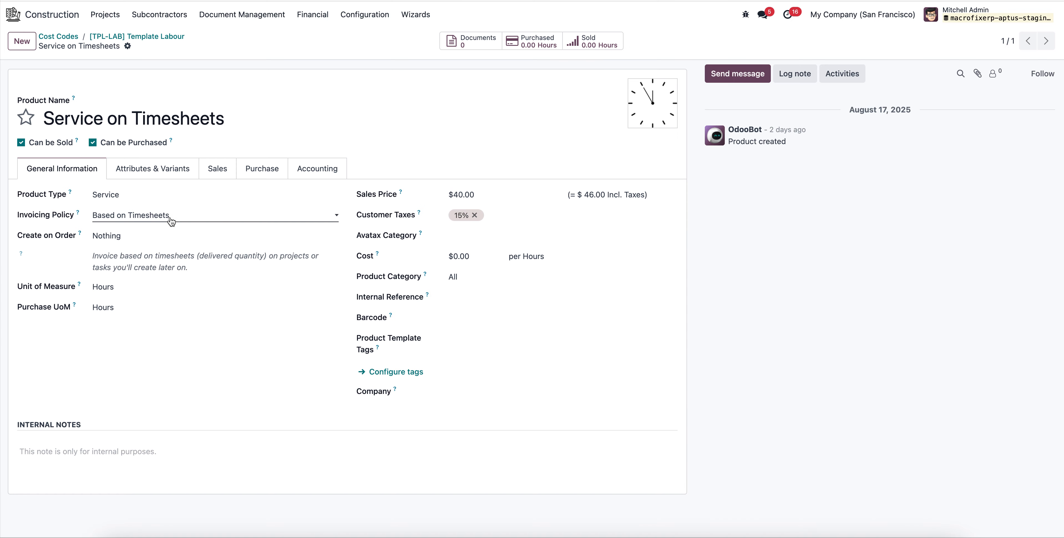
pyautogui.click(157, 237)
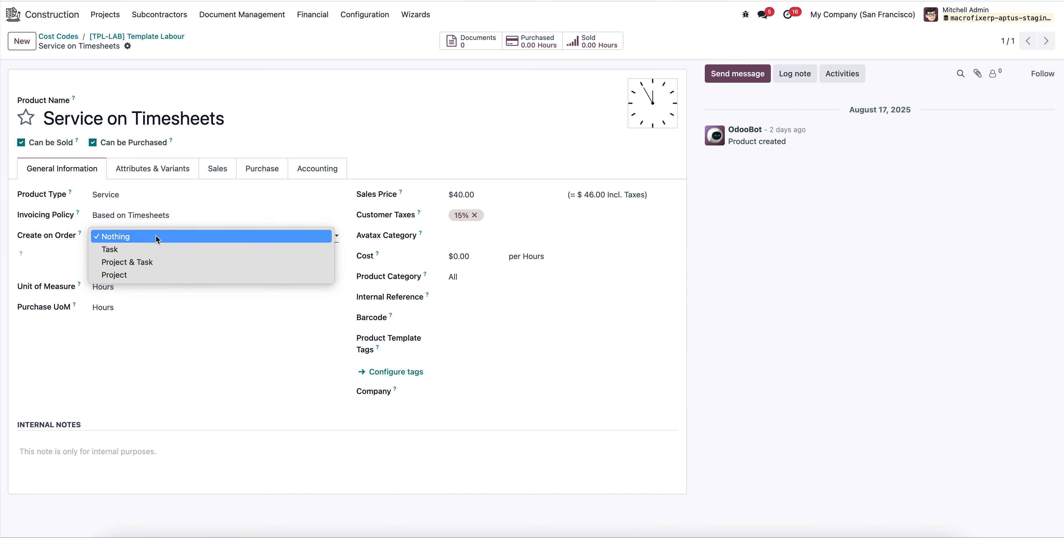
pyautogui.click(60, 242)
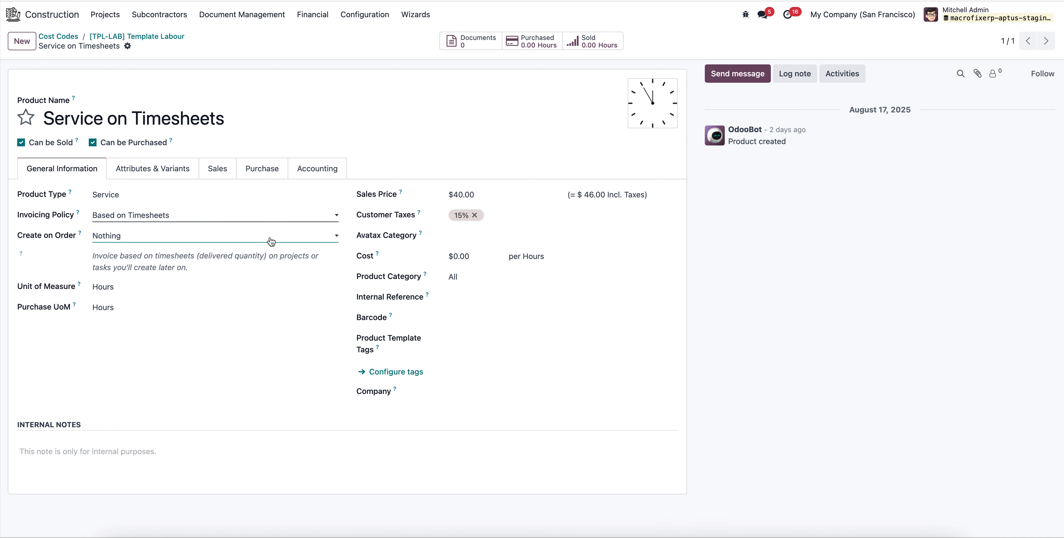
pyautogui.click(483, 258)
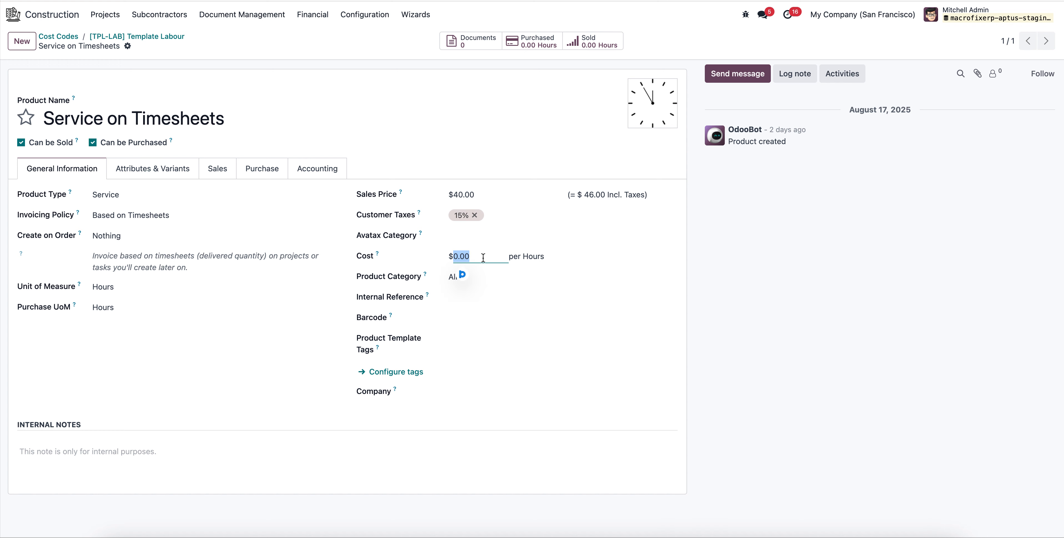
pyautogui.write('25')
pyautogui.click(156, 38)
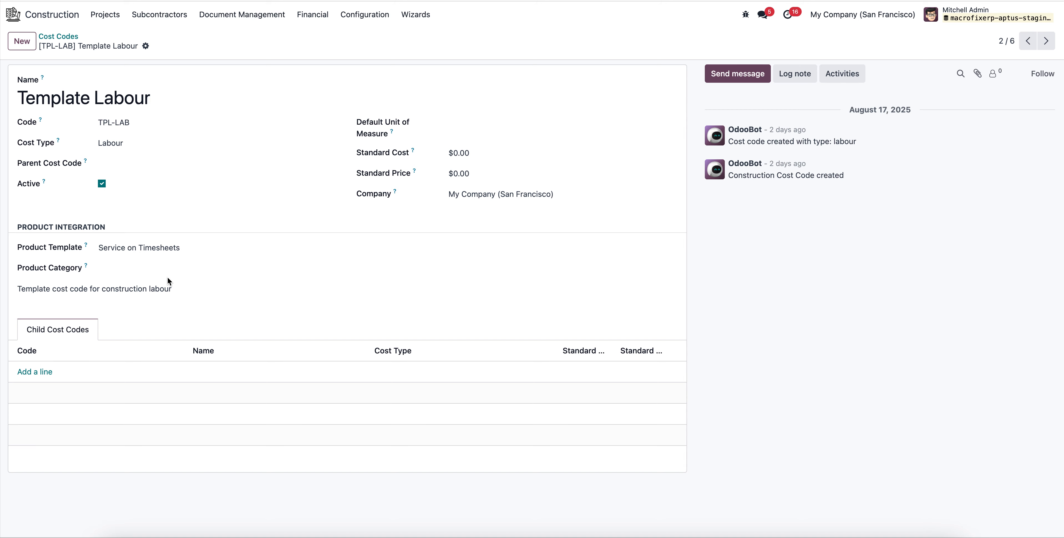
# Set the Template Labour standard price to $100 and standard cost to $120, and save the cost code.
pyautogui.click(500, 152)
pyautogui.click(482, 174)
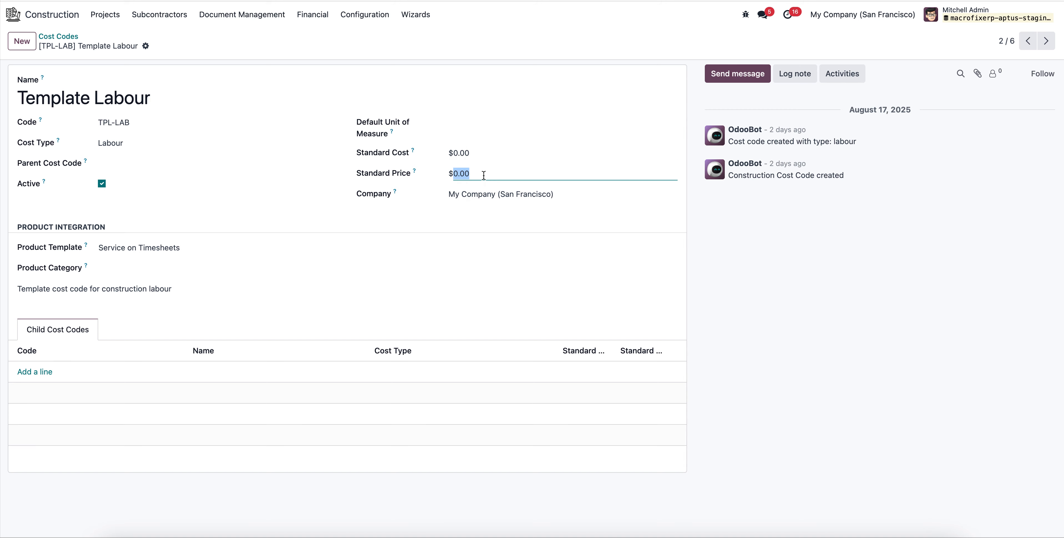
pyautogui.write('10')
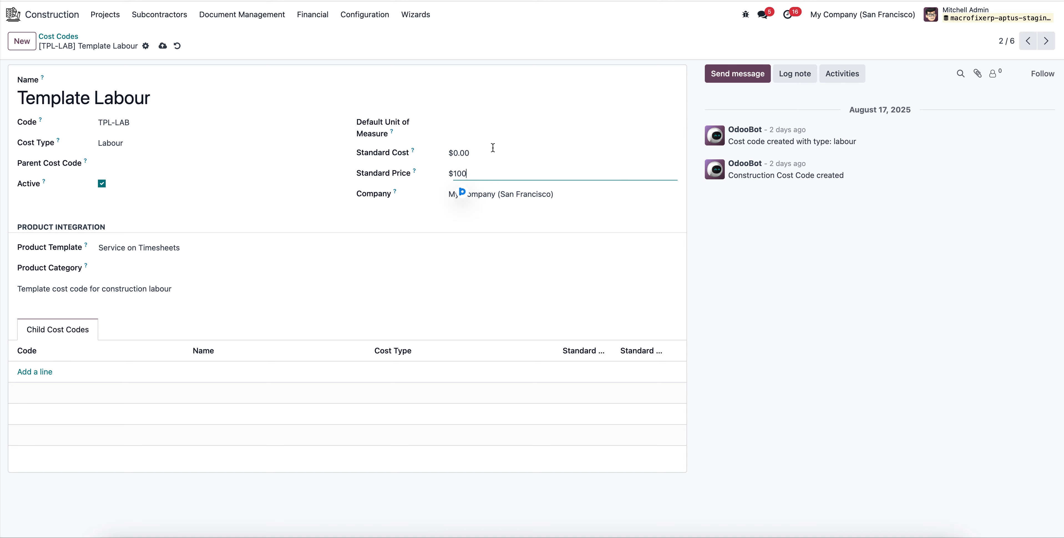
pyautogui.click(491, 154)
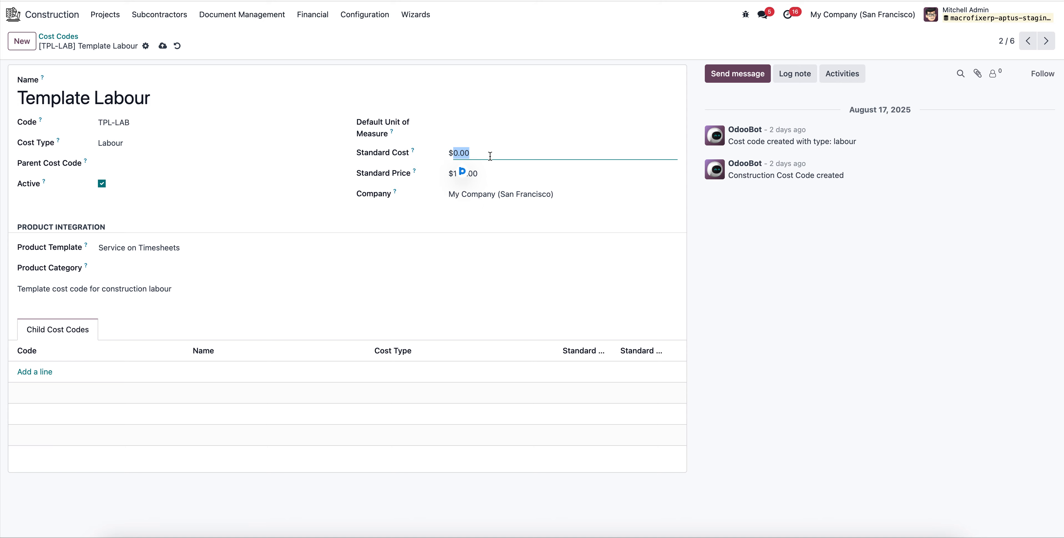
pyautogui.write('120')
pyautogui.click(162, 46)
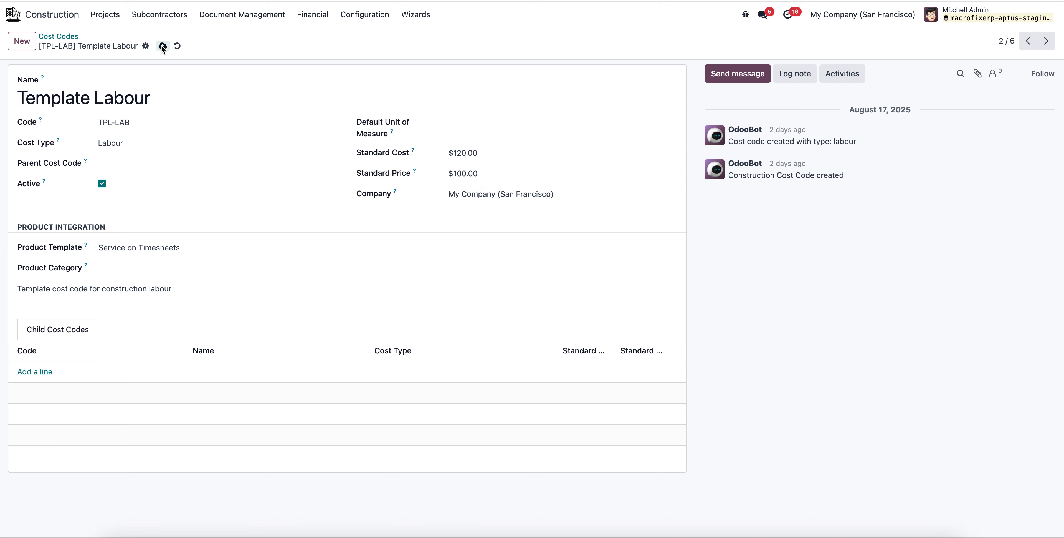
# Enter Cables as a new product template for the Template Materials cost code and open its full creation form.
pyautogui.click(67, 37)
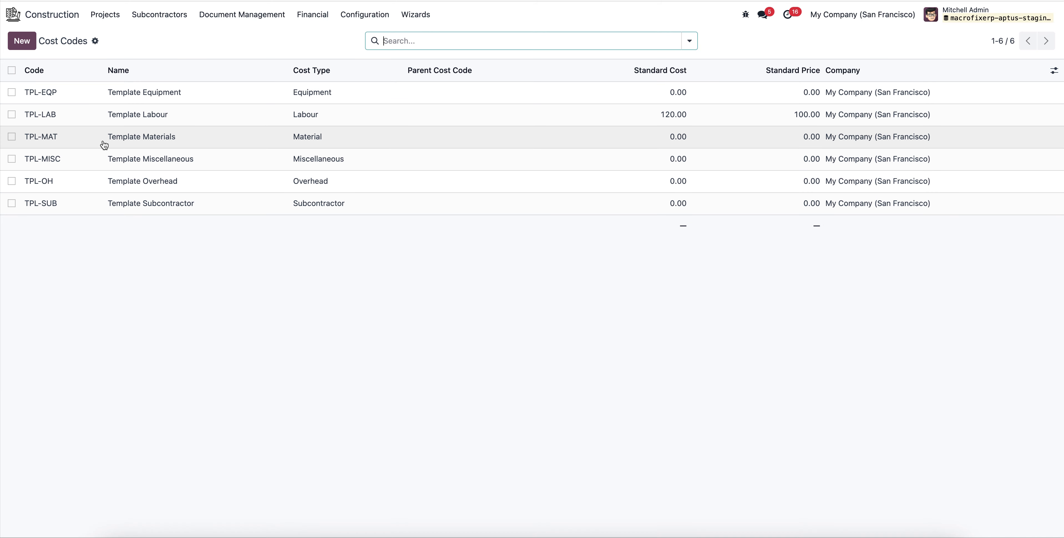
pyautogui.click(211, 135)
pyautogui.click(140, 247)
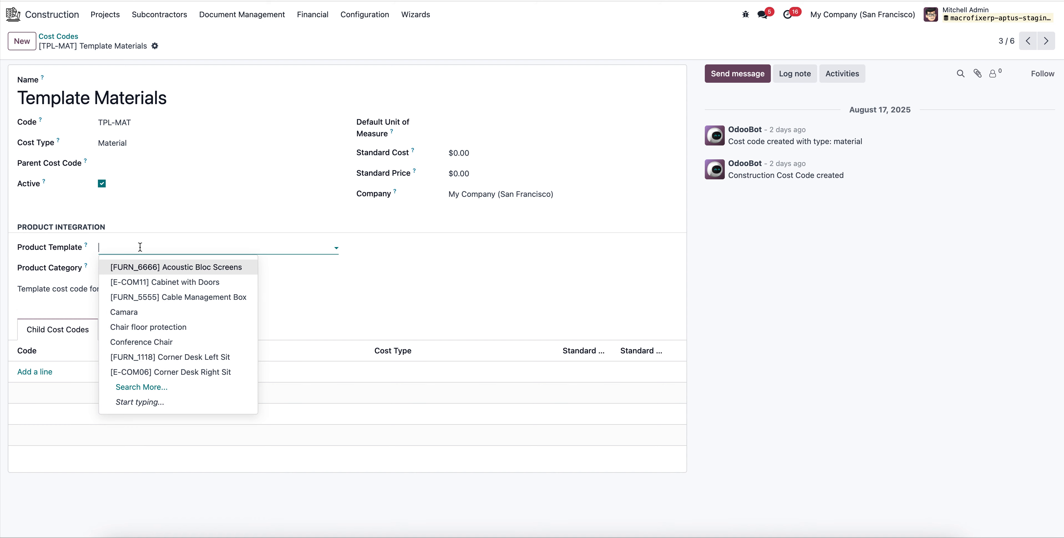
pyautogui.write('Ca')
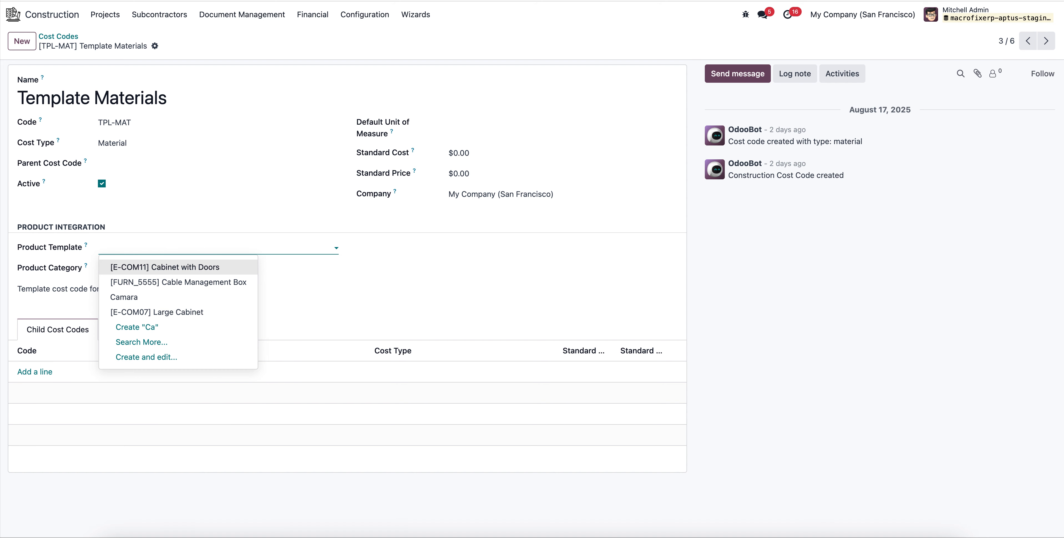
pyautogui.press('BackSpace')
pyautogui.press('BackSpace')
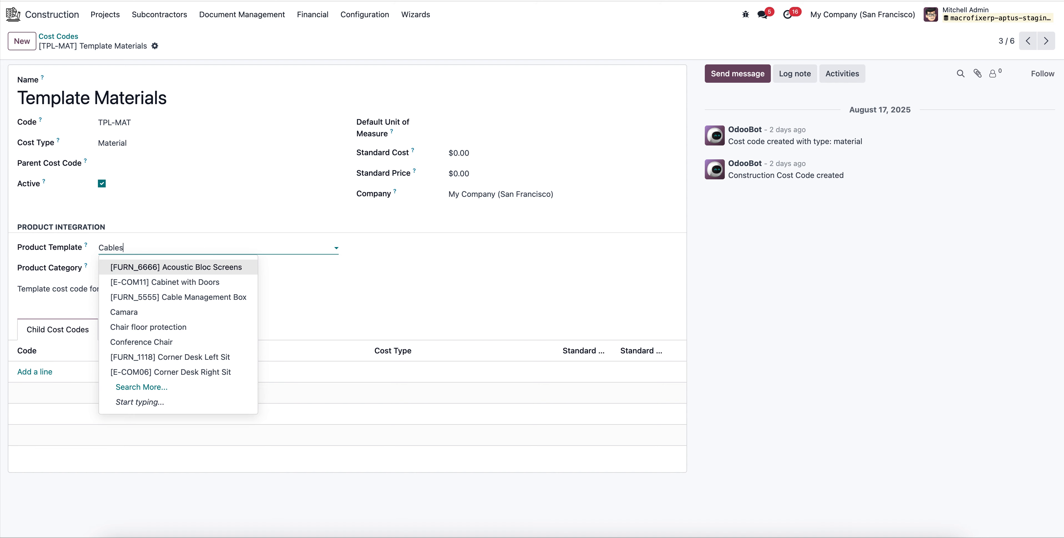
pyautogui.click(145, 282)
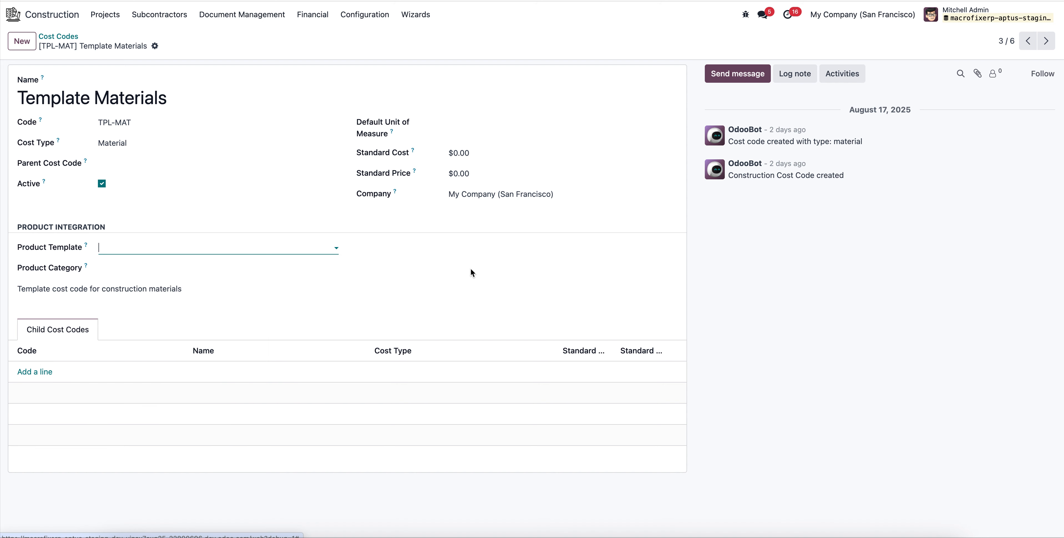
# Make Cables a storable product and add Azure Interior as its vendor, returning to the product's general information.
pyautogui.click(403, 188)
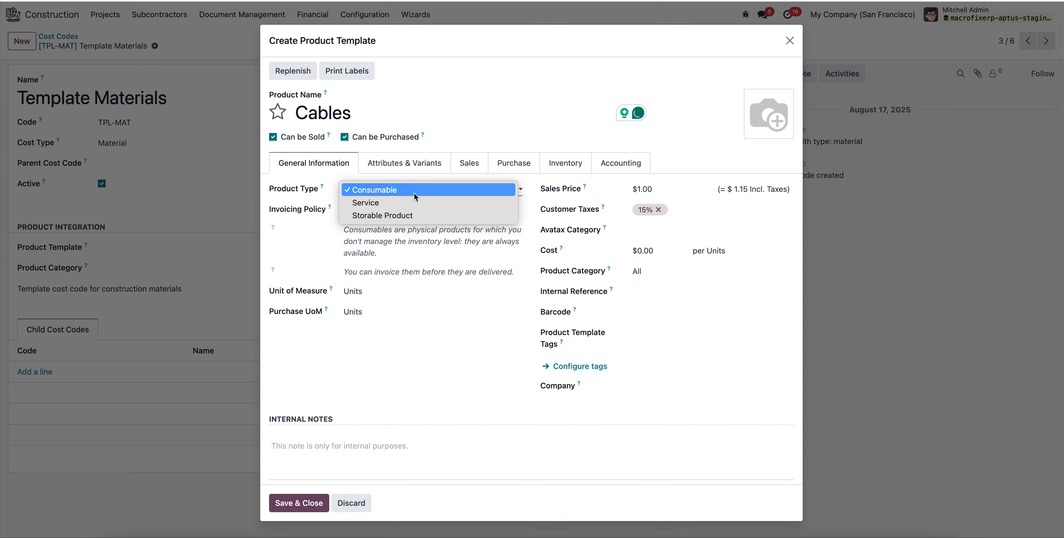
pyautogui.click(417, 215)
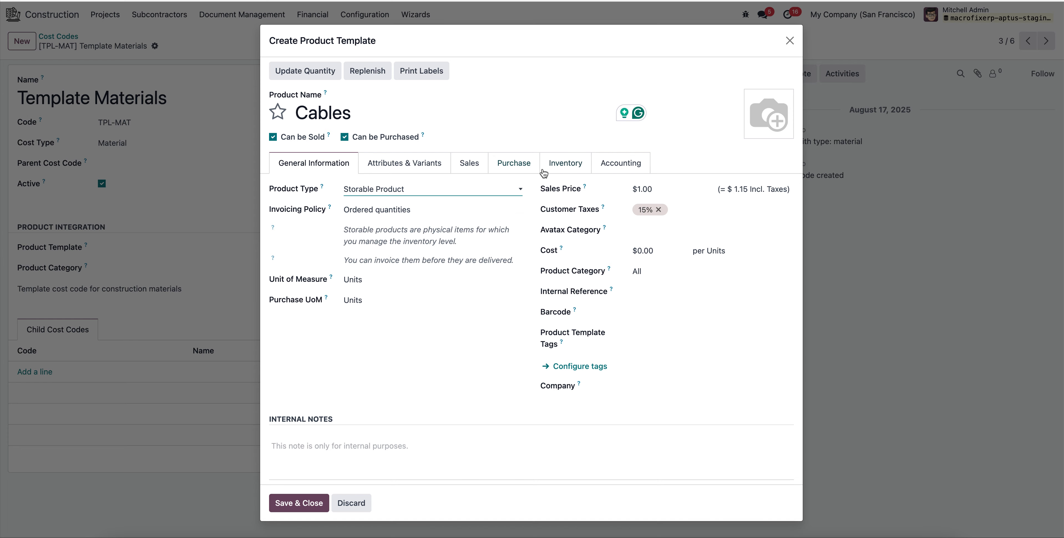
pyautogui.click(556, 169)
pyautogui.click(513, 165)
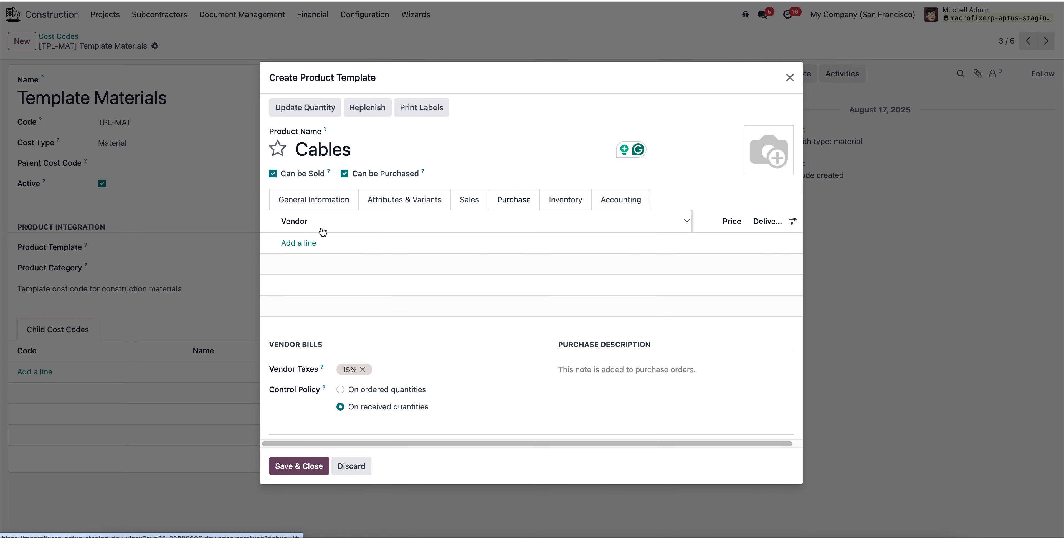
pyautogui.click(315, 243)
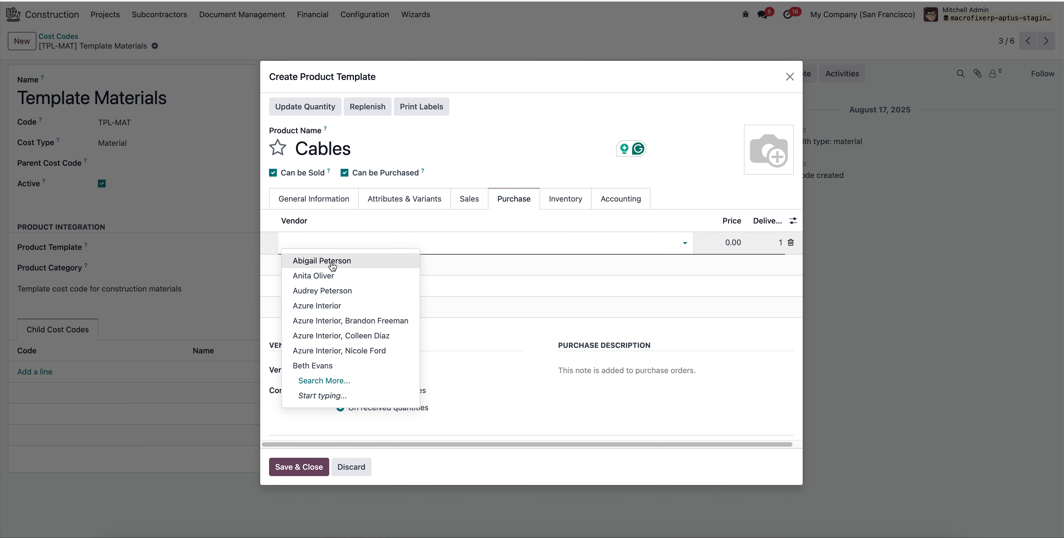
pyautogui.click(346, 308)
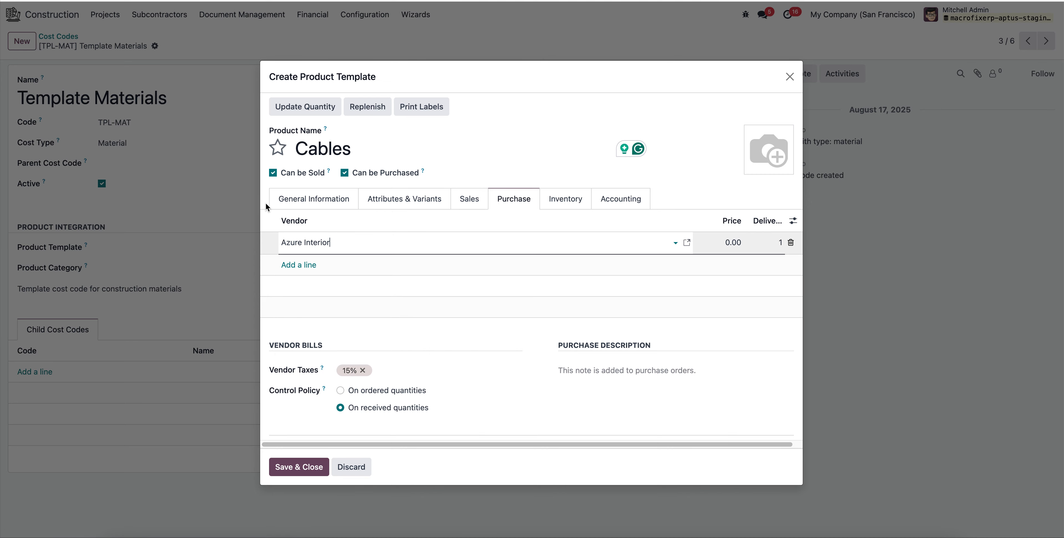
pyautogui.click(326, 202)
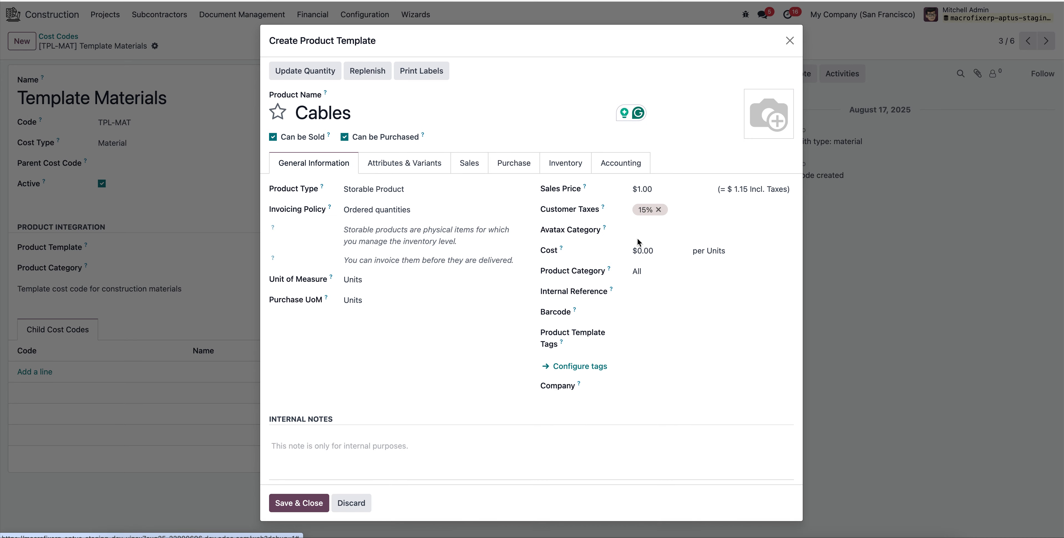
# Save the Cables product, set the Template Materials standard price to $100 and standard cost to $110, and save the cost code.
pyautogui.click(304, 512)
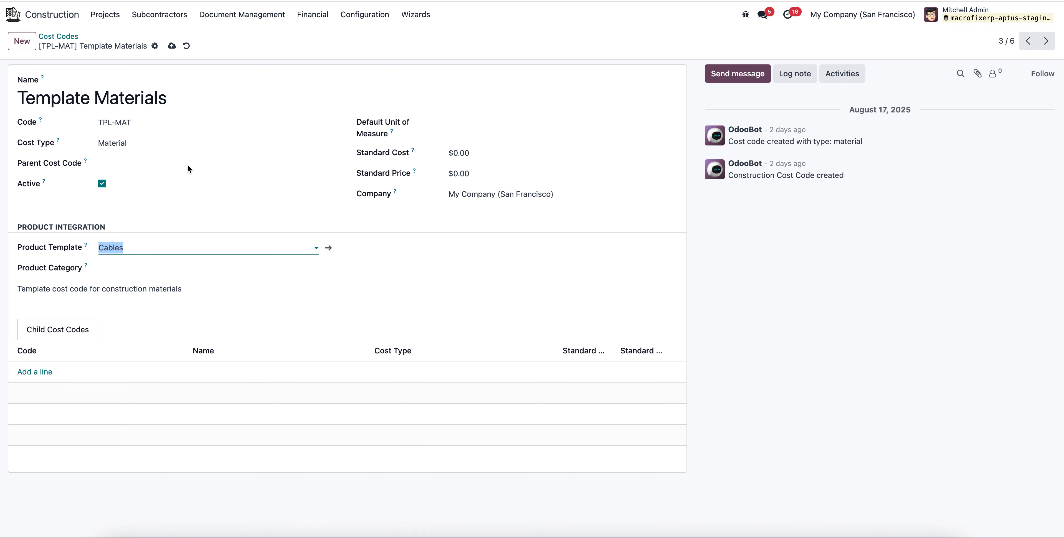
pyautogui.click(486, 151)
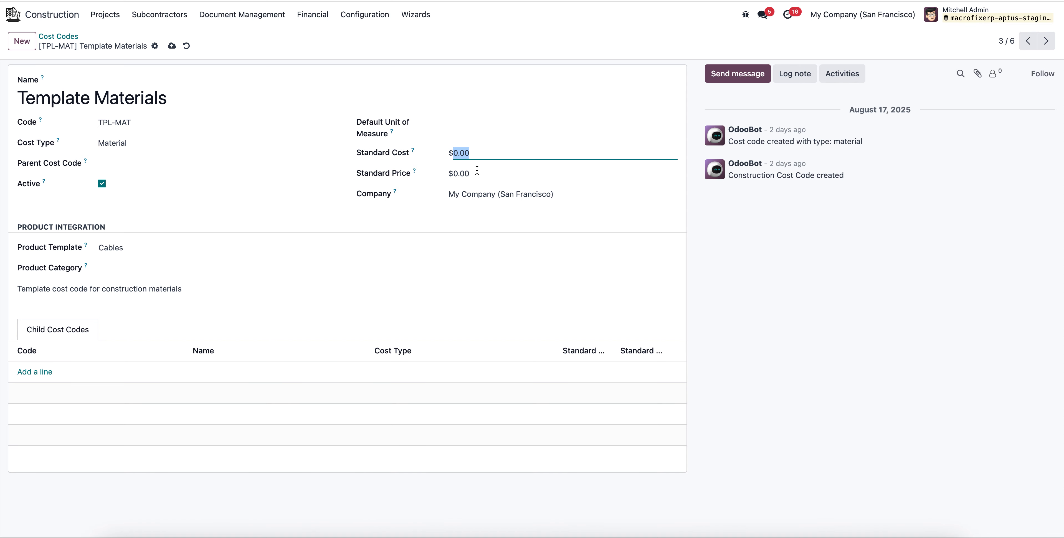
pyautogui.click(476, 174)
pyautogui.write('1')
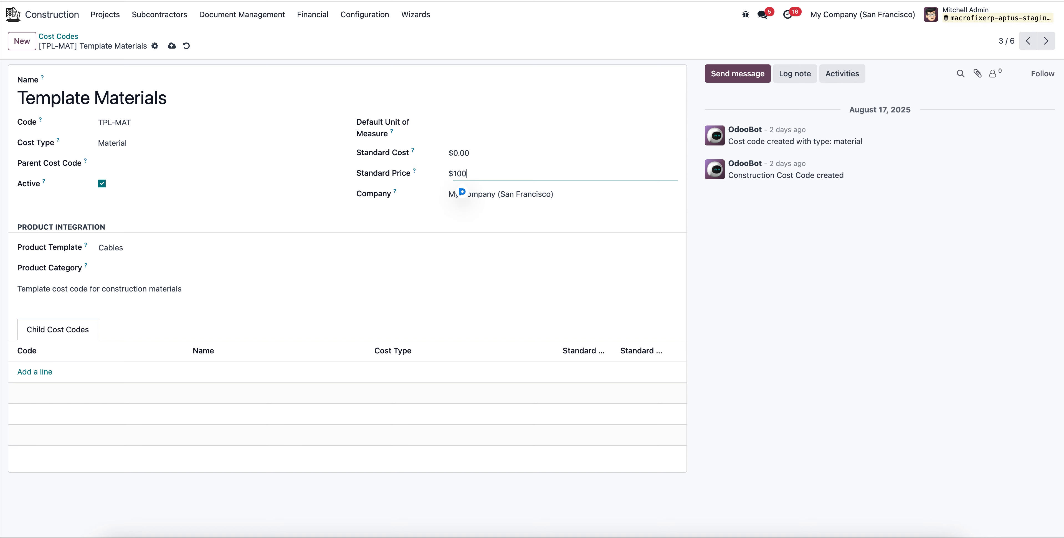
pyautogui.click(487, 153)
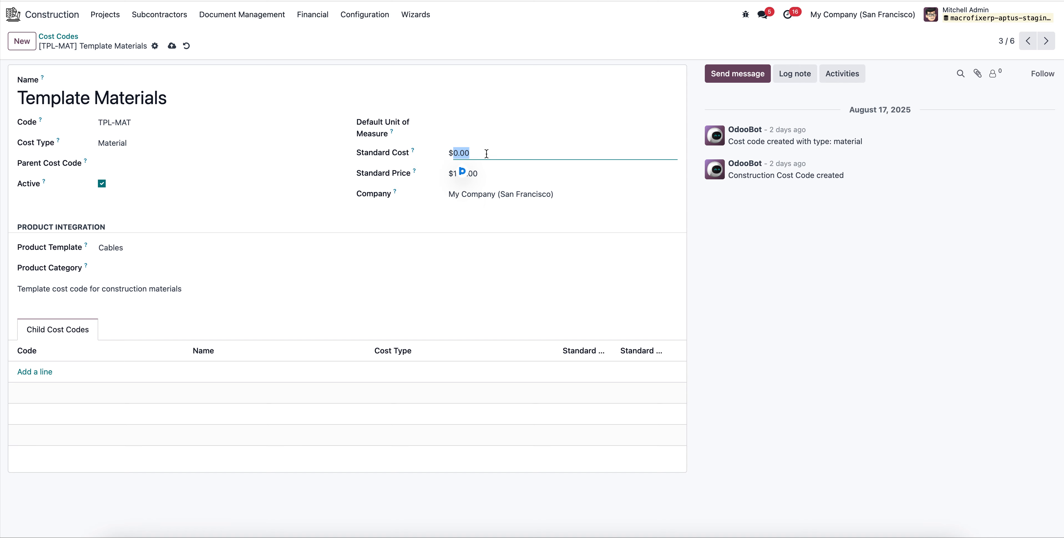
pyautogui.write('7')
pyautogui.write('10')
pyautogui.click(172, 45)
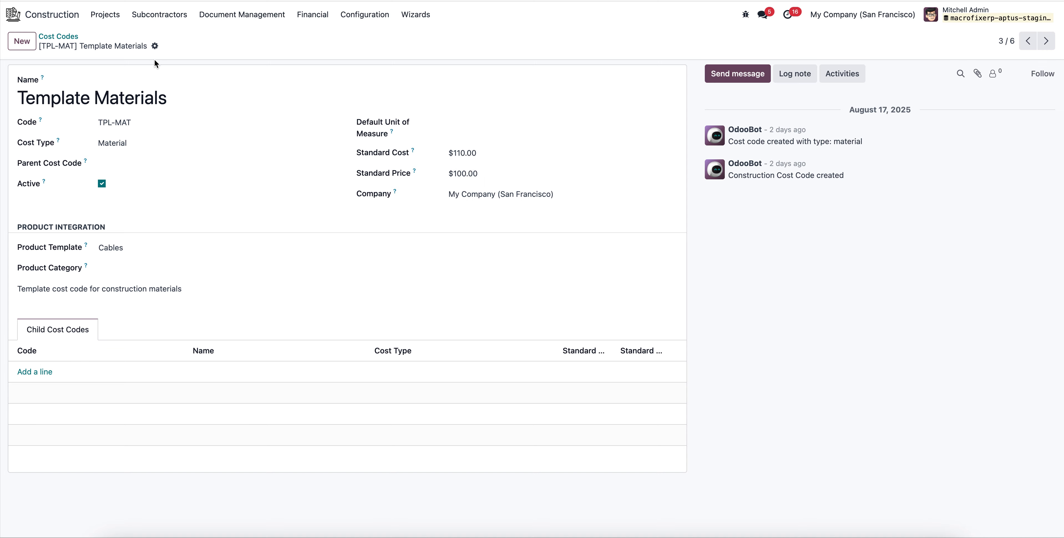
# View the Template Miscellaneous and Template Subcontractor cost codes, returning to the cost code list.
pyautogui.click(59, 38)
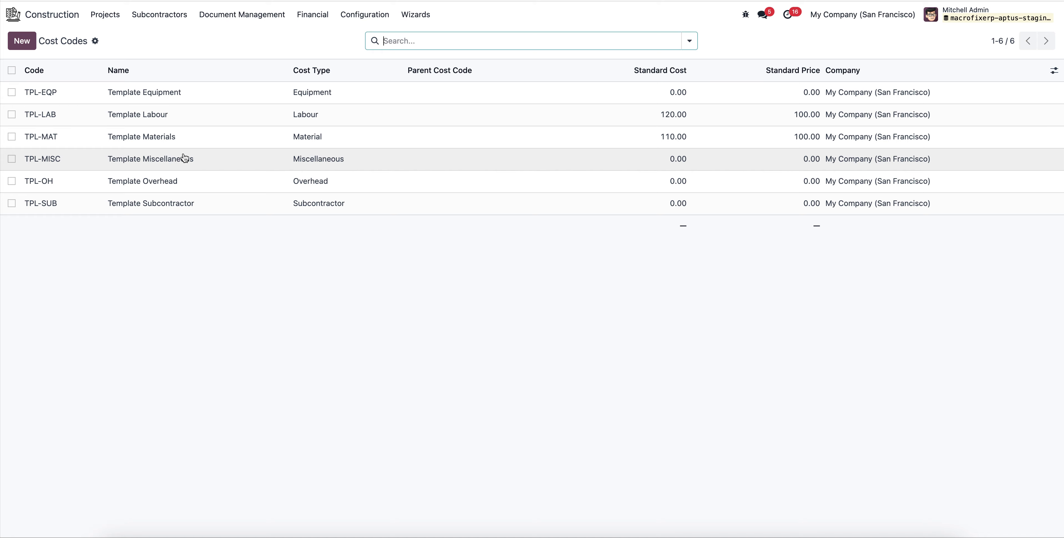
pyautogui.click(185, 163)
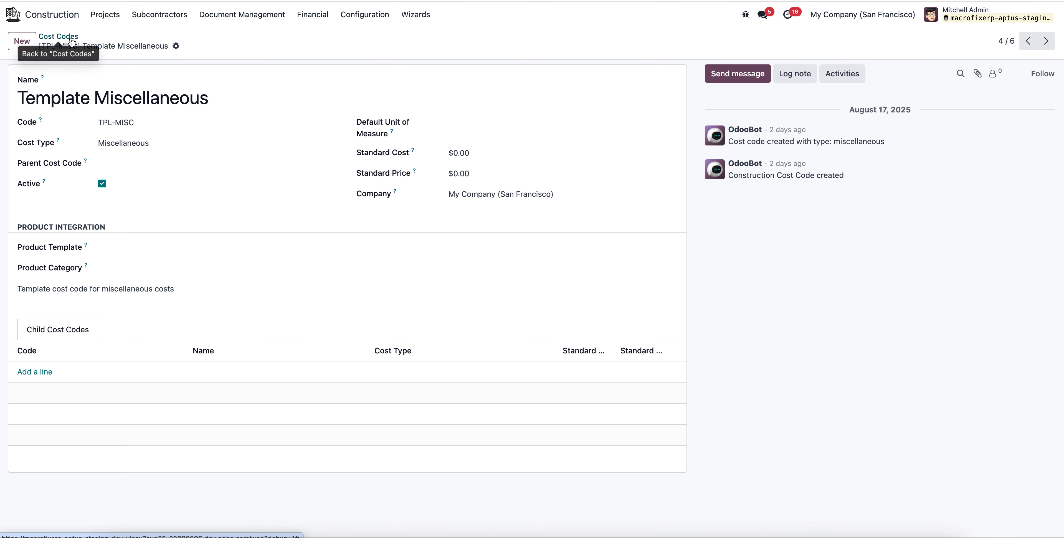
pyautogui.click(60, 37)
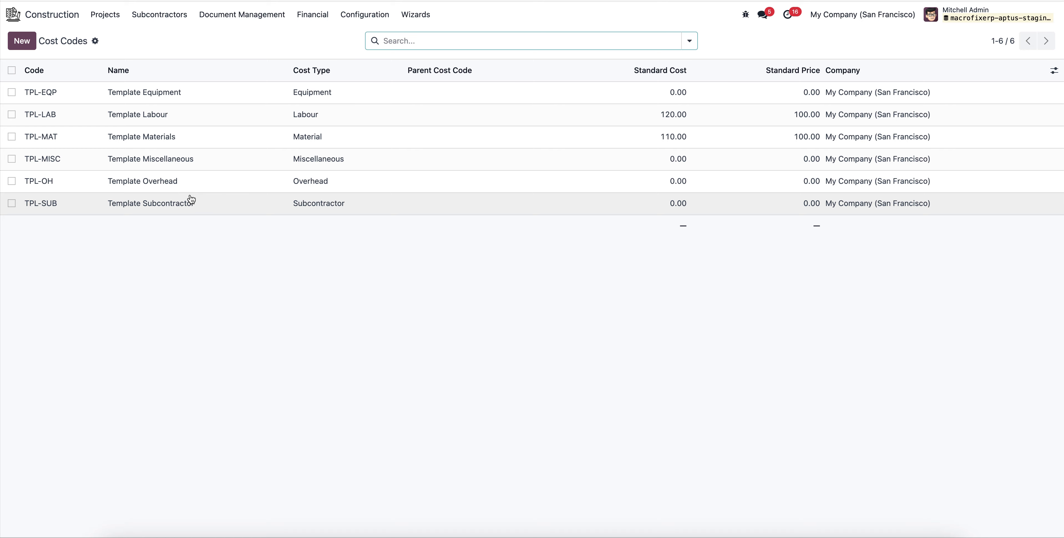
pyautogui.click(187, 213)
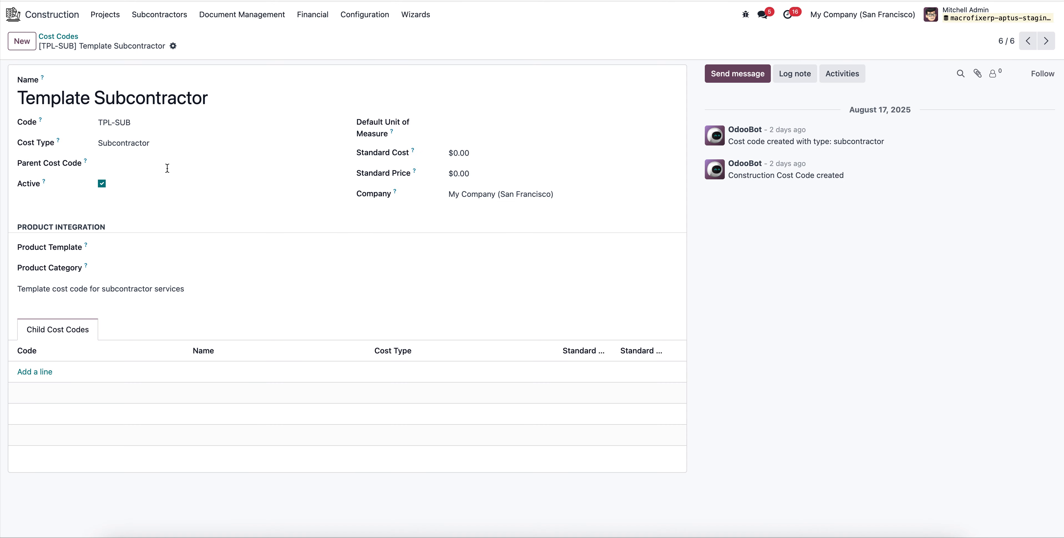
pyautogui.click(59, 37)
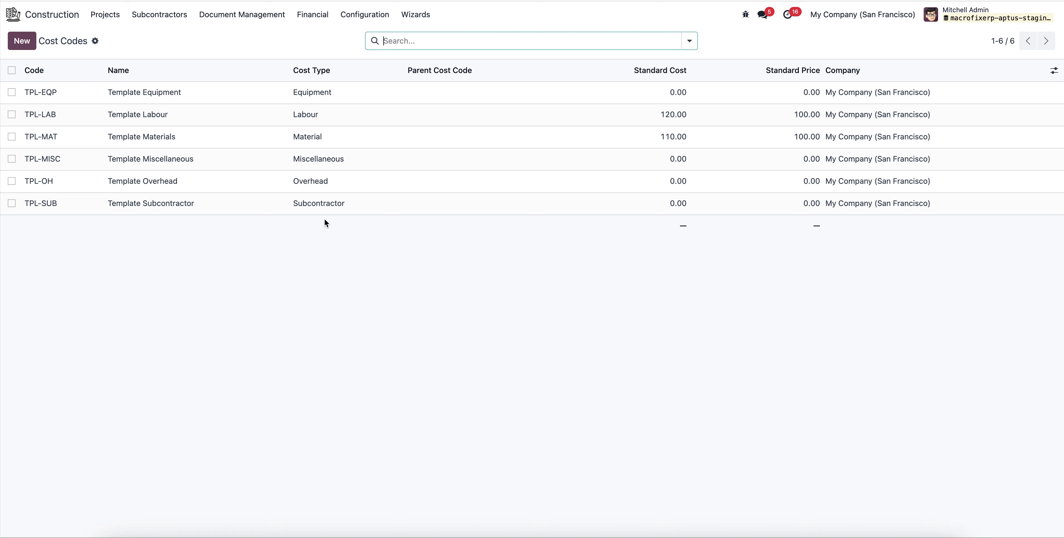
# Look through the configuration options and open the list of payment term templates.
pyautogui.click(392, 14)
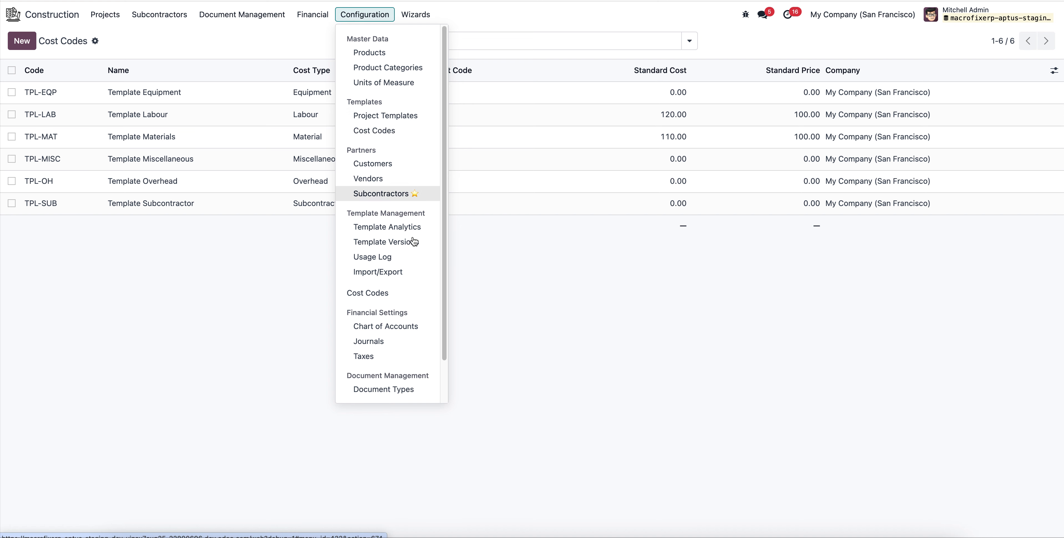
pyautogui.scroll(-2, 416, 233)
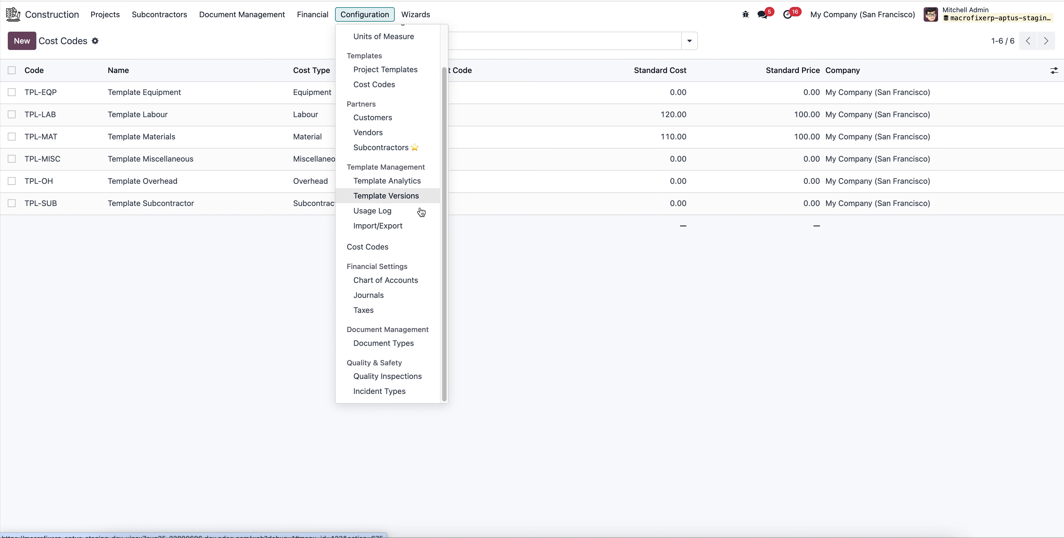
pyautogui.scroll(2, 420, 245)
pyautogui.click(307, 19)
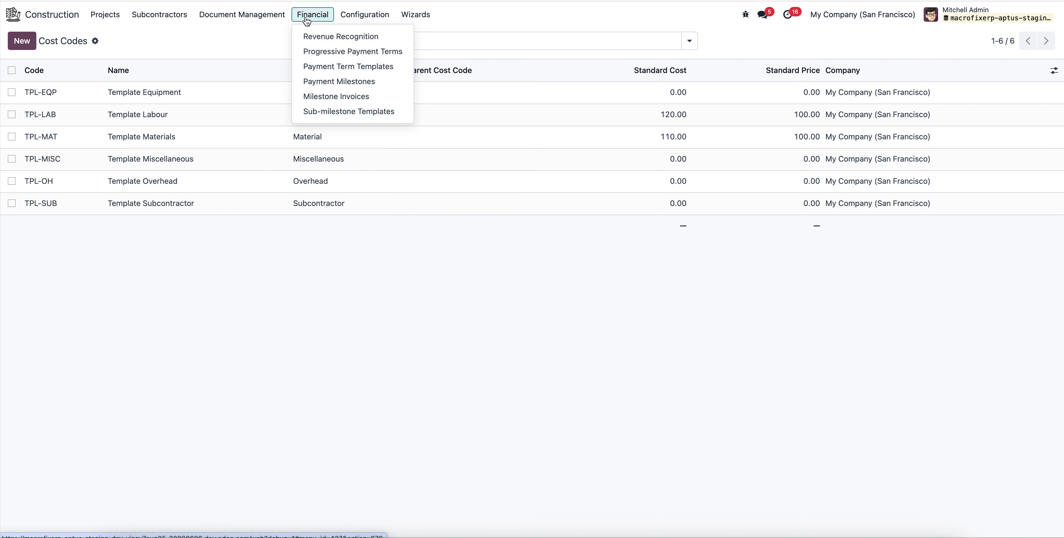
pyautogui.click(382, 70)
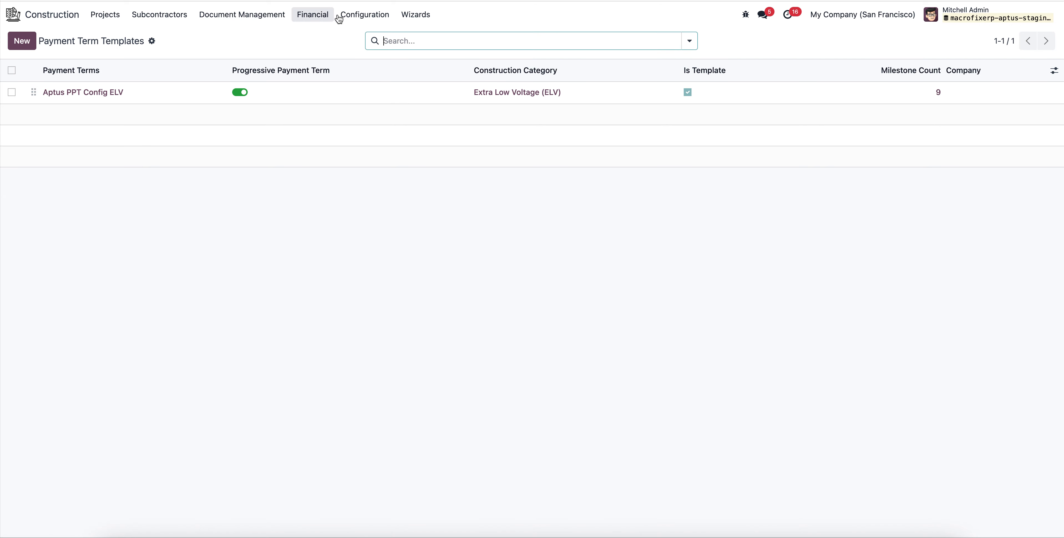
# Open the ELV Complete Installation Project template from the project templates.
pyautogui.click(373, 18)
pyautogui.scroll(-2, 374, 245)
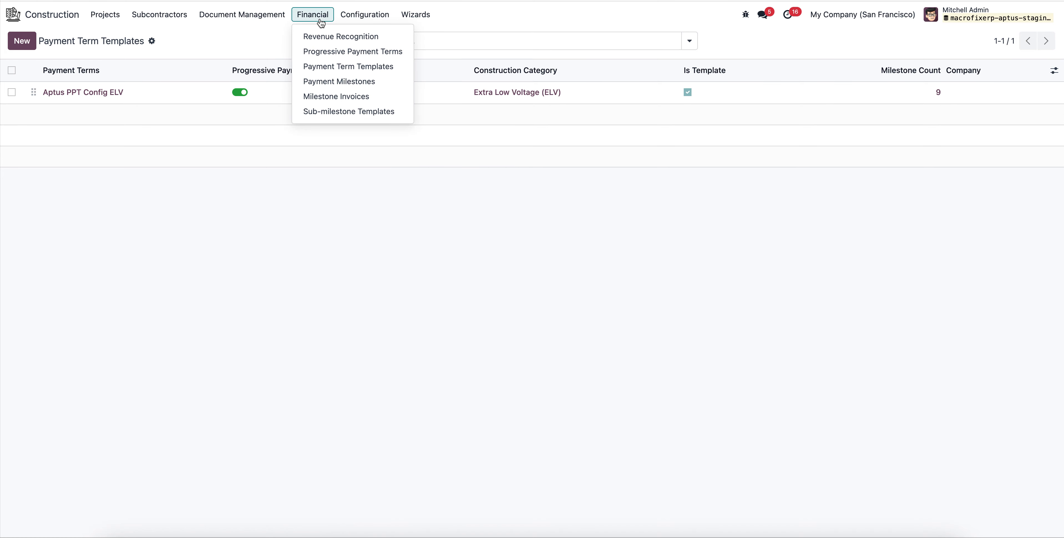
pyautogui.moveTo(365, 18)
pyautogui.scroll(-2, 391, 244)
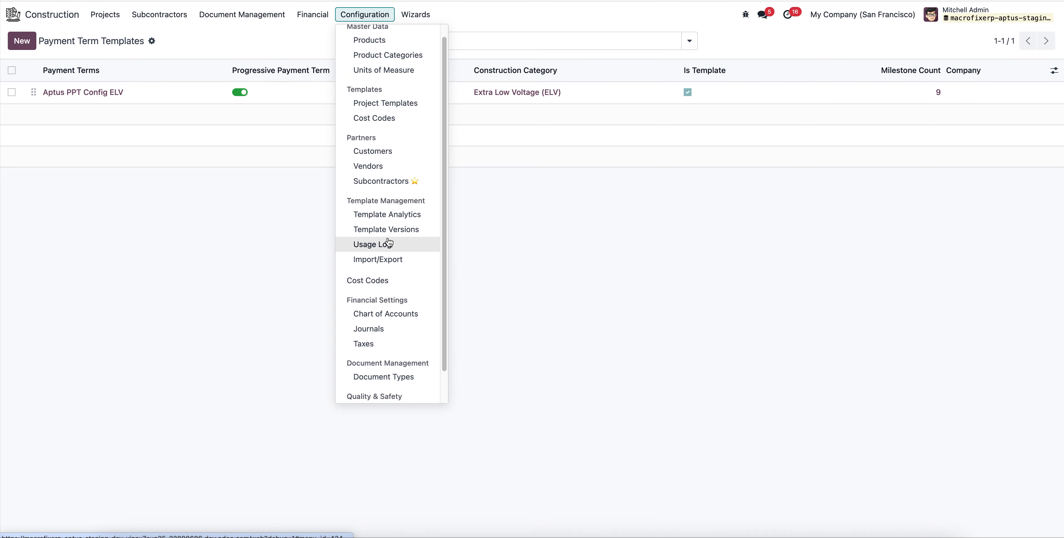
pyautogui.scroll(2, 411, 298)
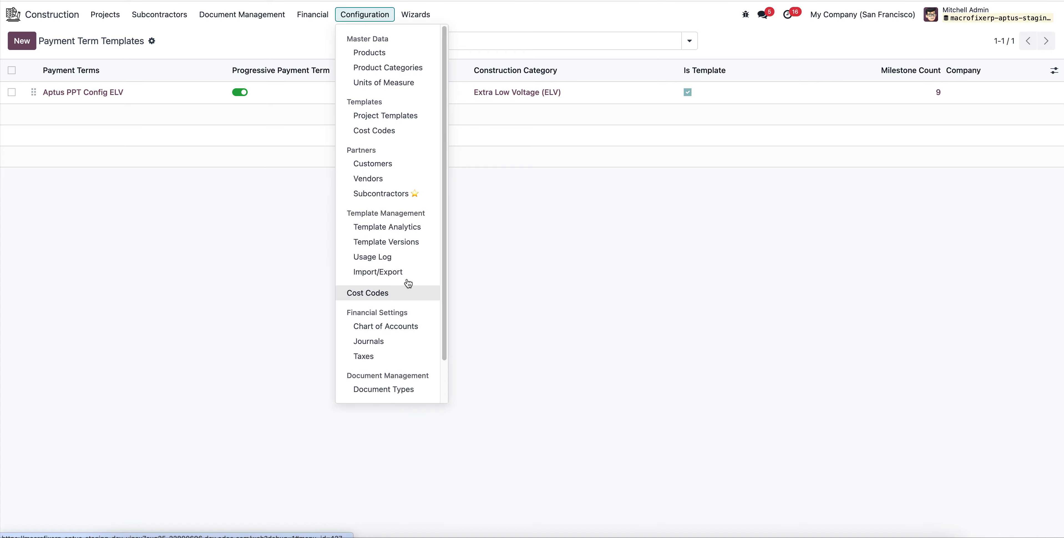
pyautogui.click(405, 116)
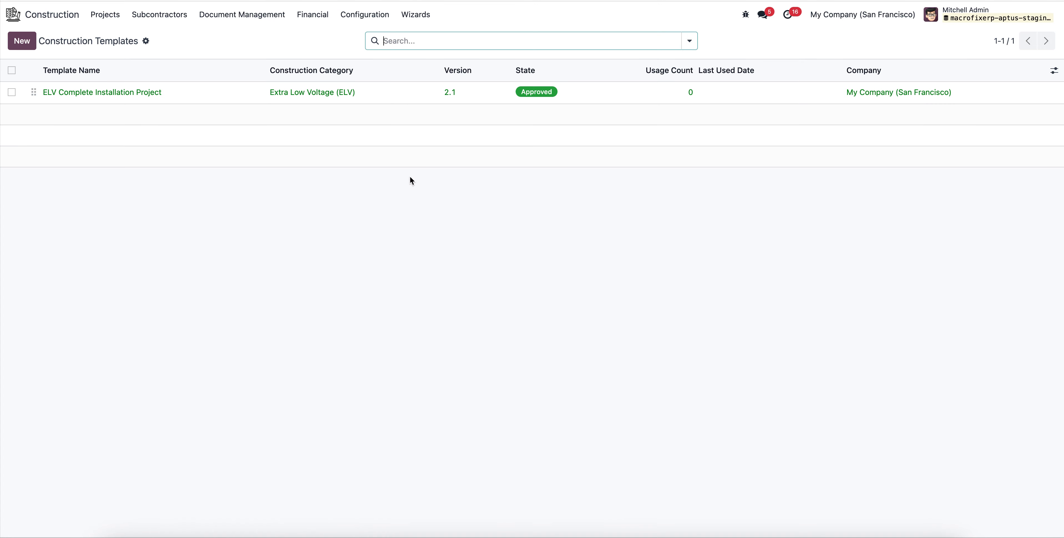
pyautogui.click(225, 96)
# Review the ELV template's task templates, BOQ templates and cost estimation, including the cost codes assigned to its tasks.
pyautogui.scroll(-5, 252, 378)
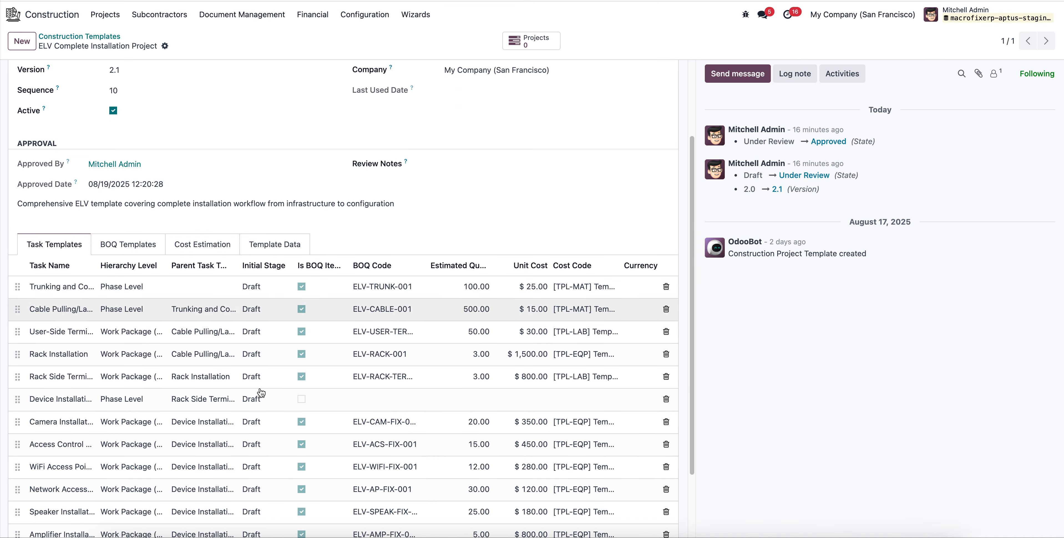
pyautogui.click(128, 148)
pyautogui.click(198, 149)
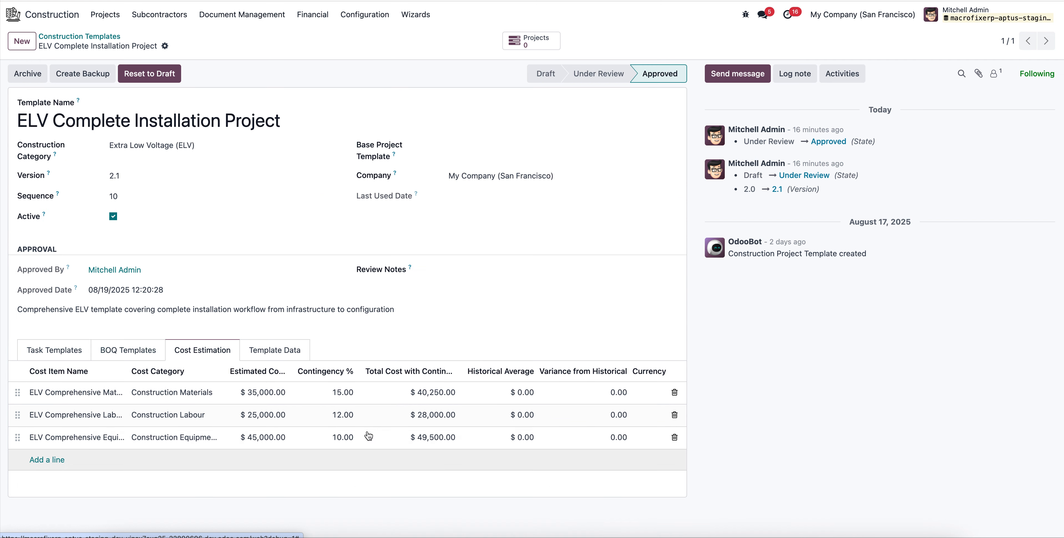
pyautogui.click(113, 356)
pyautogui.click(54, 352)
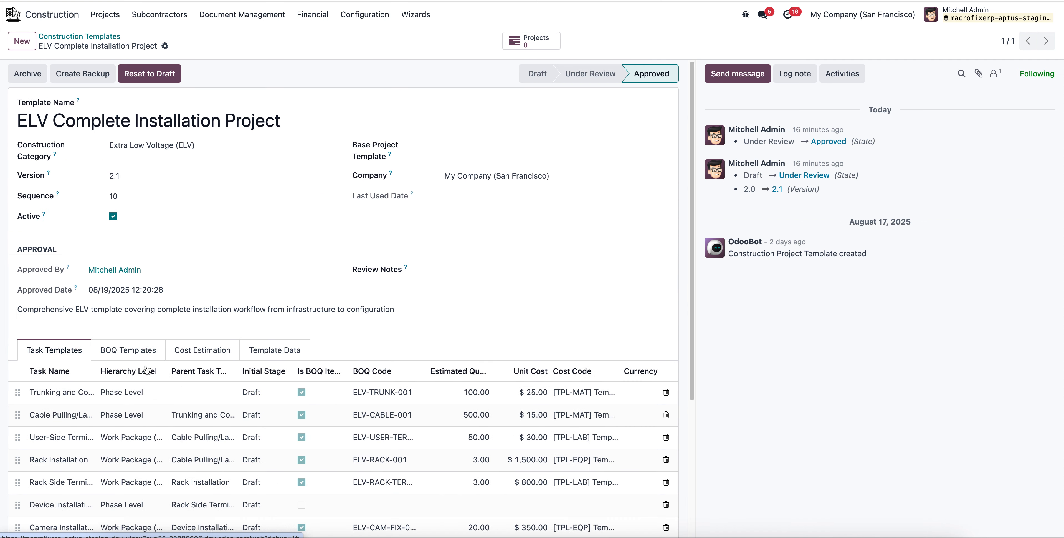
pyautogui.scroll(-5, 324, 389)
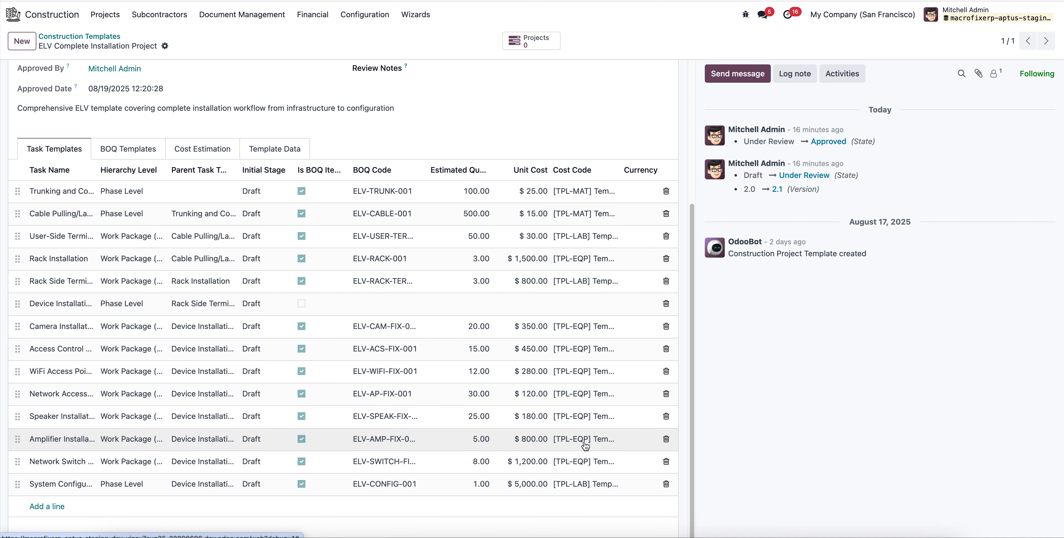
pyautogui.scroll(5, 419, 425)
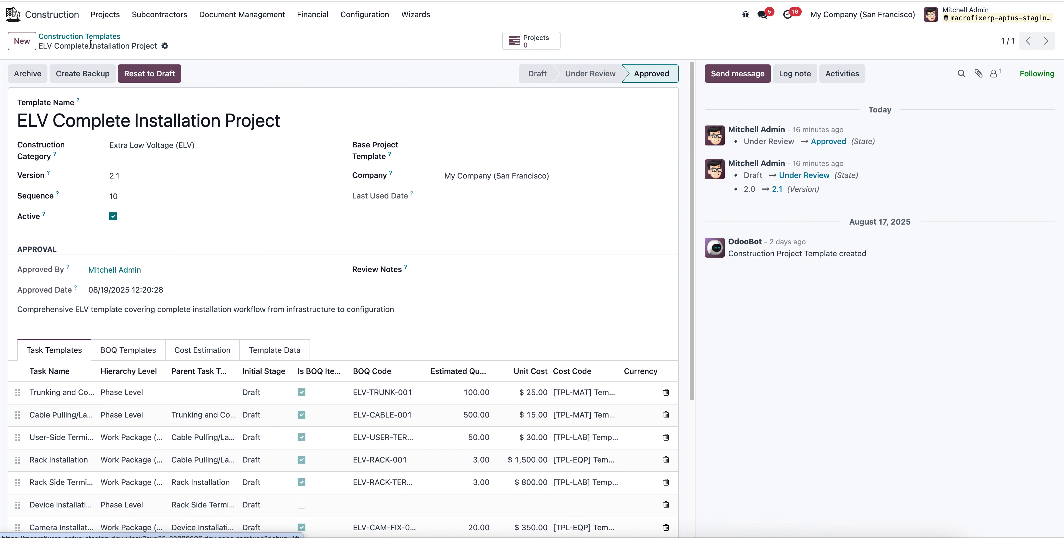
# Switch to the CRM app and start a new opportunity for an existing individual contact.
pyautogui.click(11, 15)
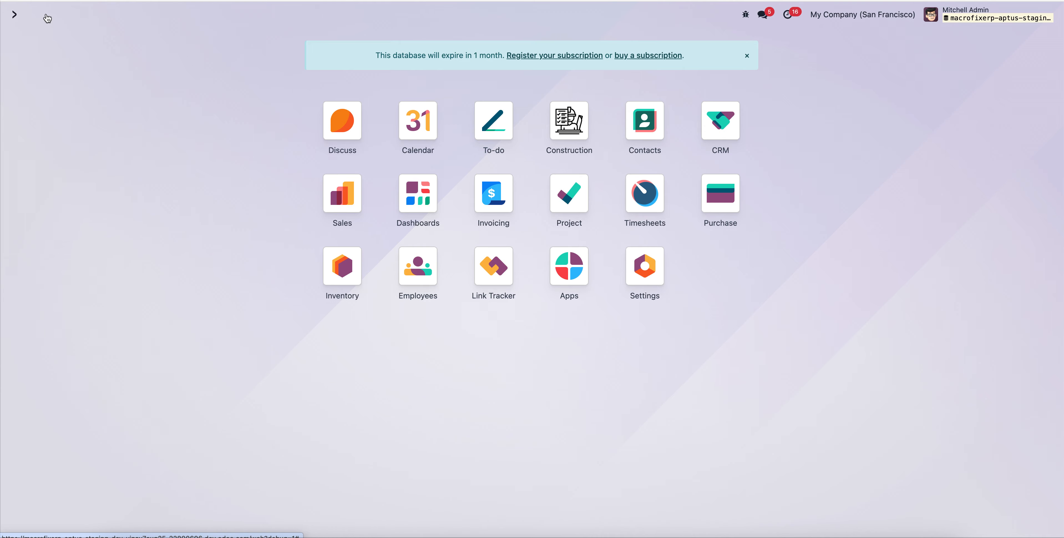
pyautogui.click(713, 143)
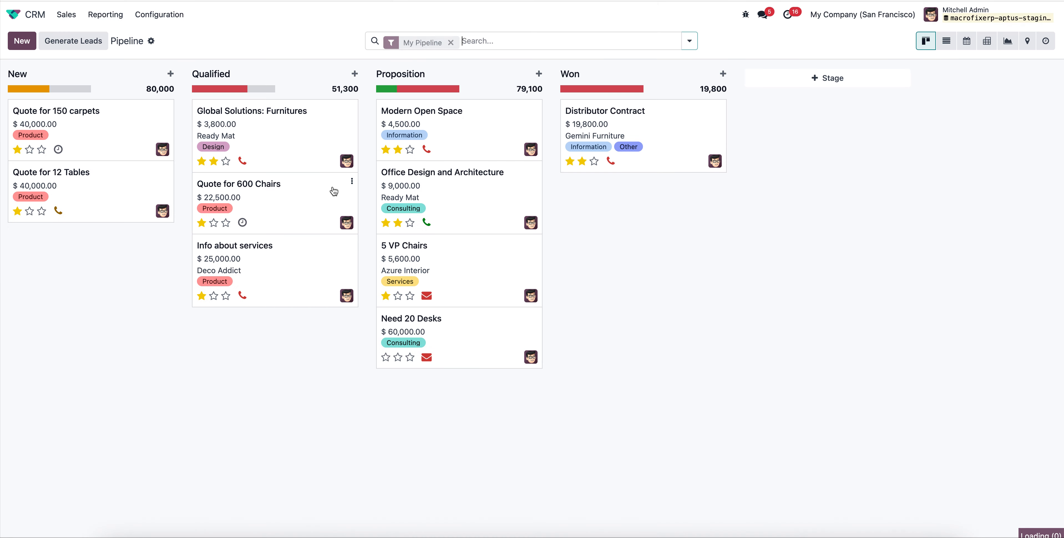
pyautogui.click(22, 40)
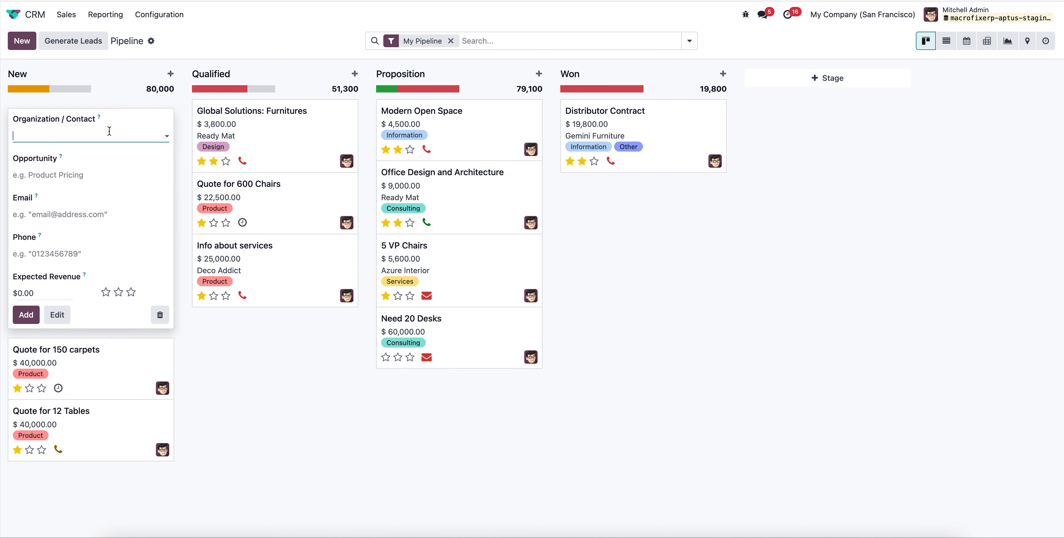
pyautogui.click(108, 132)
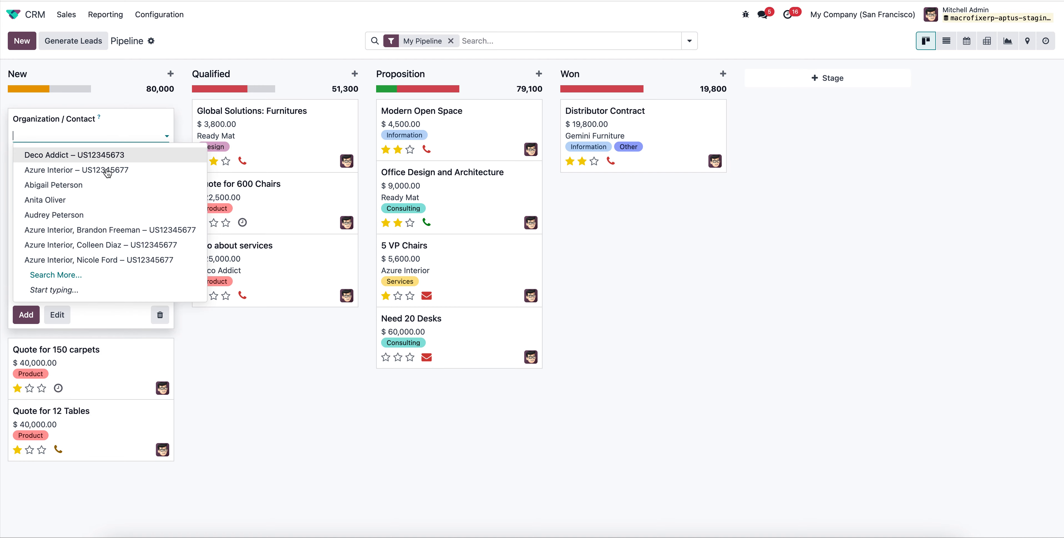
pyautogui.click(103, 200)
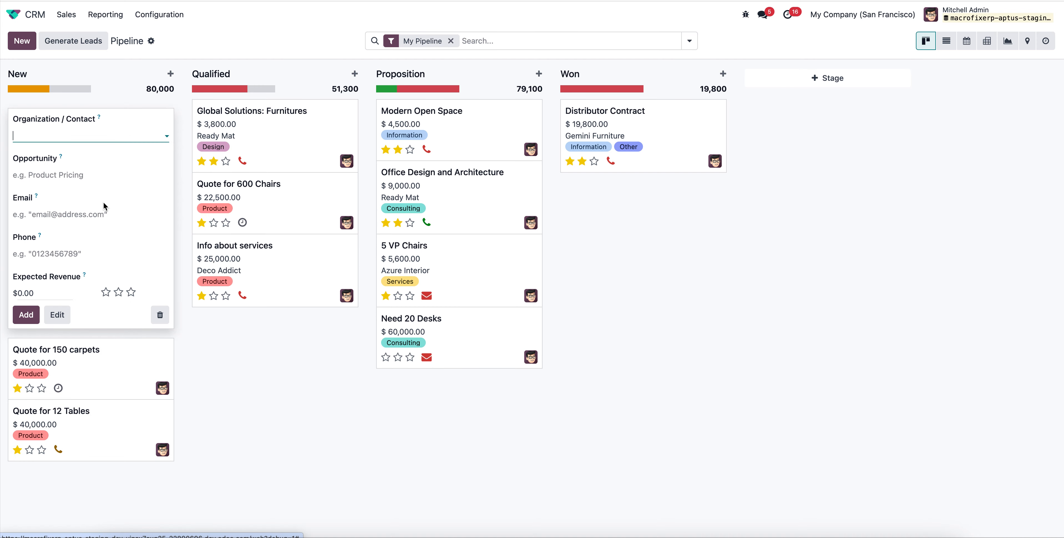
# Enter the contact's phone number, set the expected revenue to $150,000, and add the opportunity to the pipeline.
pyautogui.click(72, 255)
pyautogui.write('988889999')
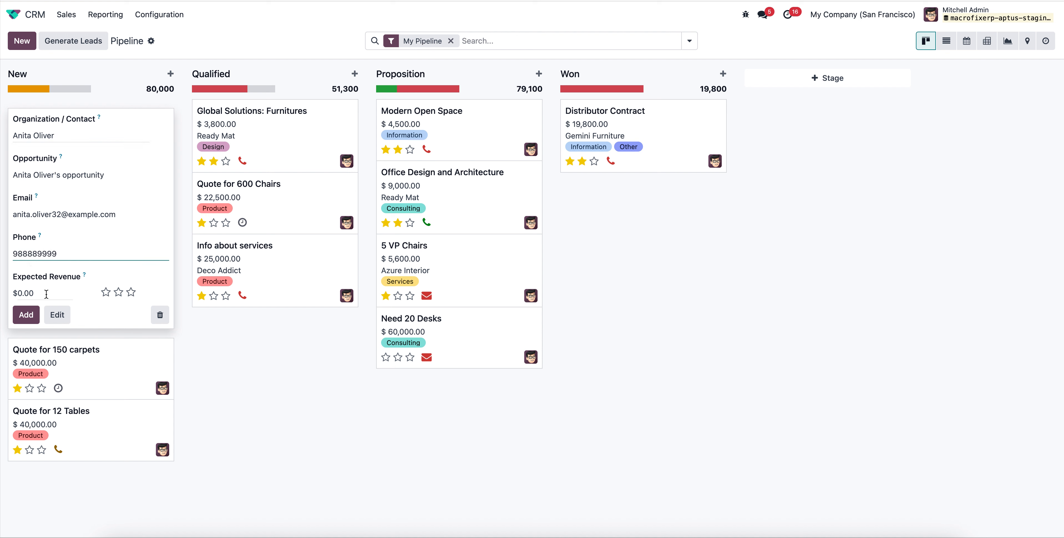
pyautogui.click(47, 294)
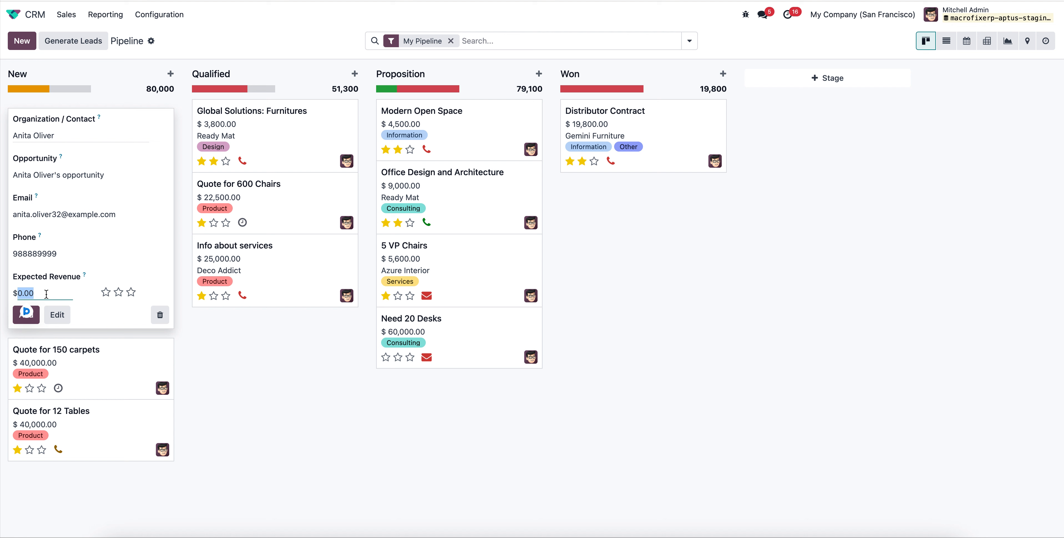
pyautogui.write('150000')
pyautogui.click(31, 318)
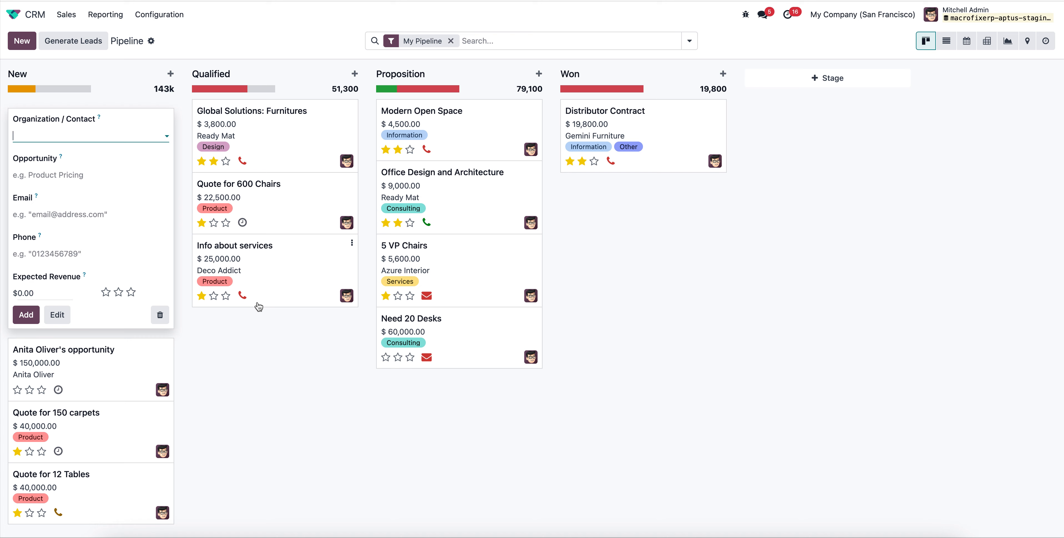
# Open the newly added $150,000 opportunity and move it to the Qualified stage.
pyautogui.click(107, 363)
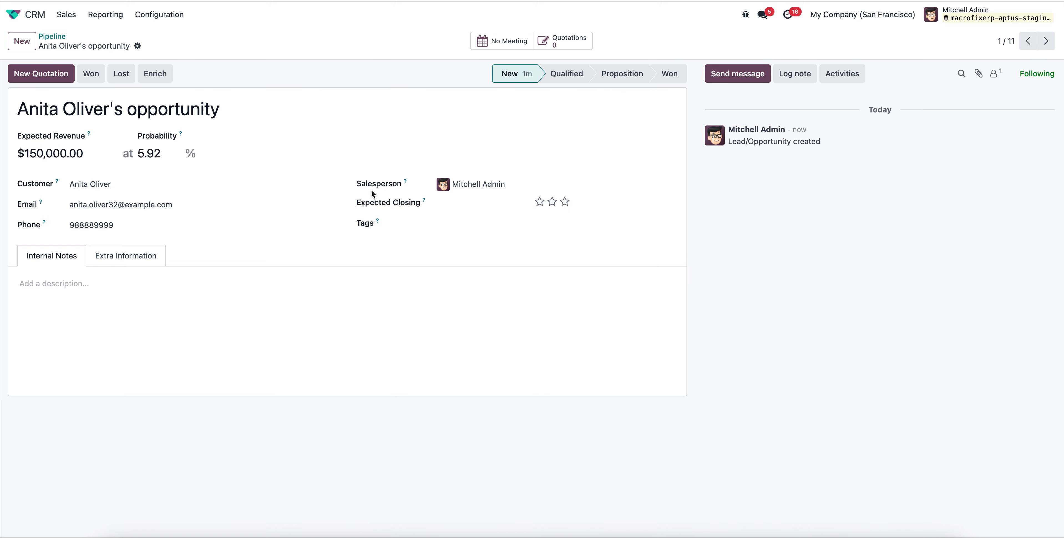
pyautogui.click(590, 77)
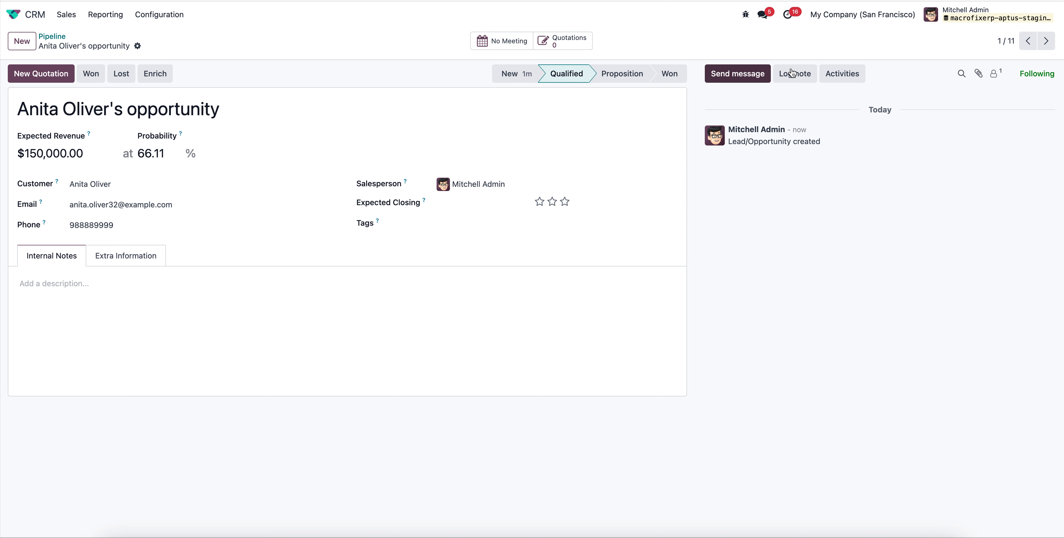
pyautogui.click(864, 78)
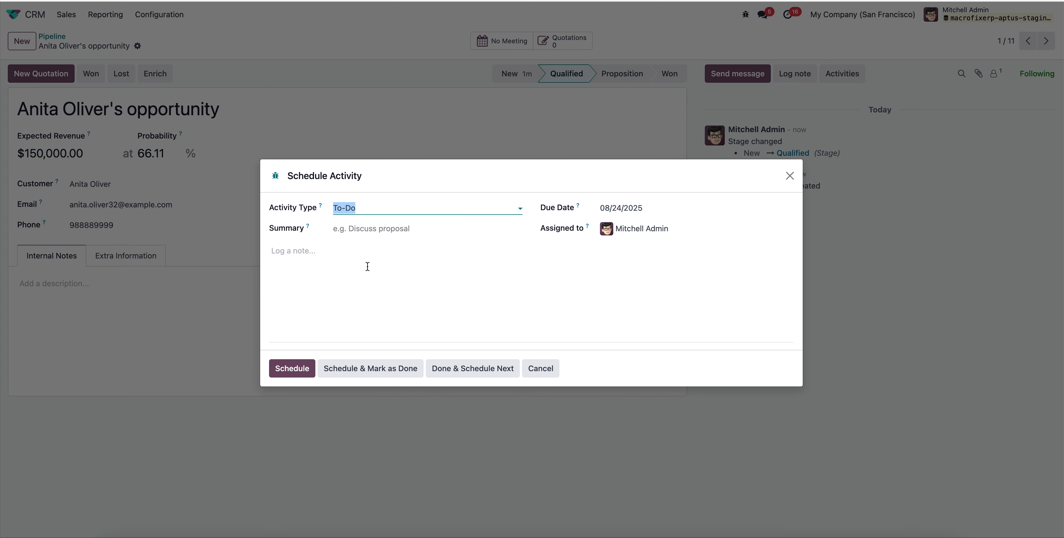
pyautogui.click(335, 267)
pyautogui.write('check the standard')
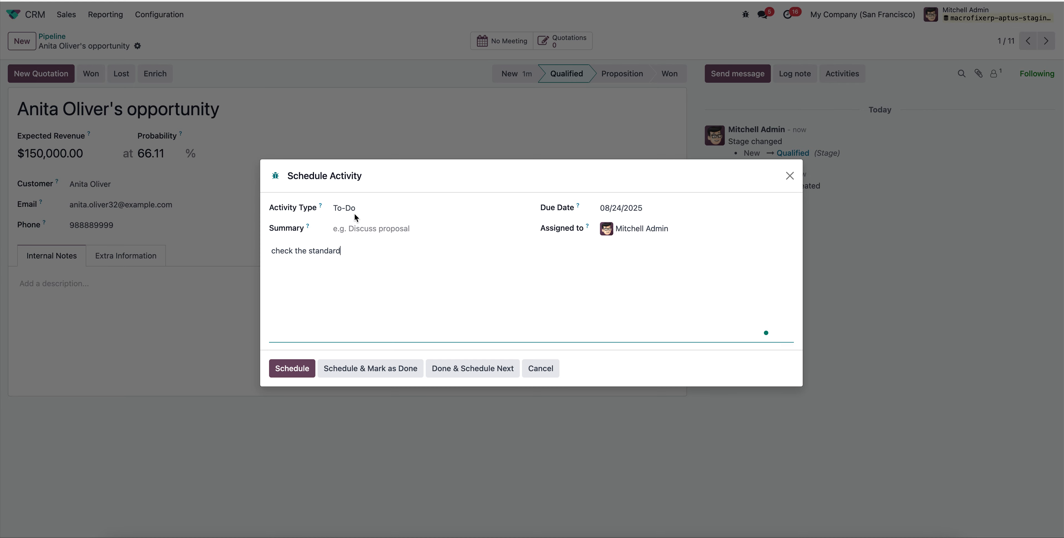
pyautogui.click(354, 212)
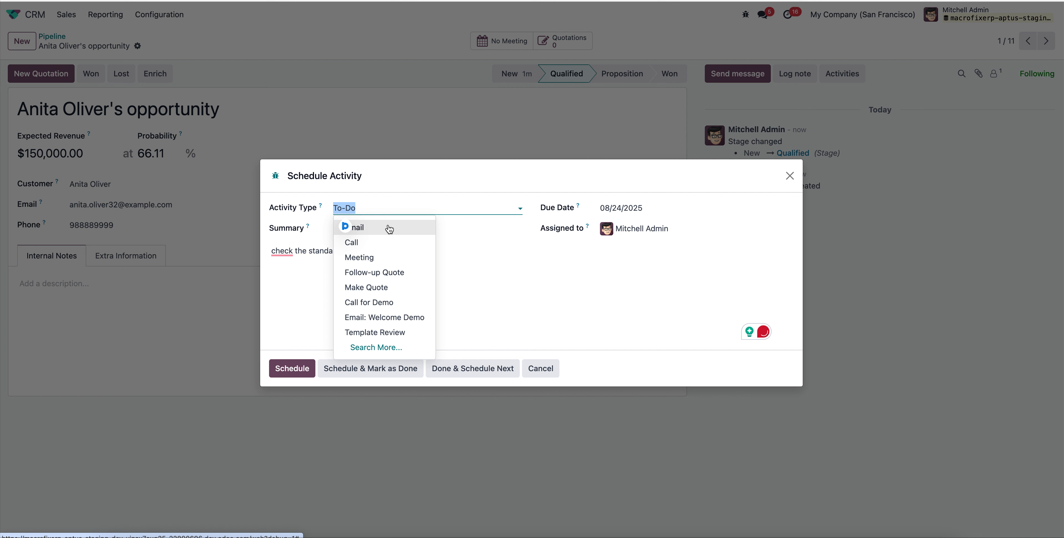
pyautogui.click(469, 268)
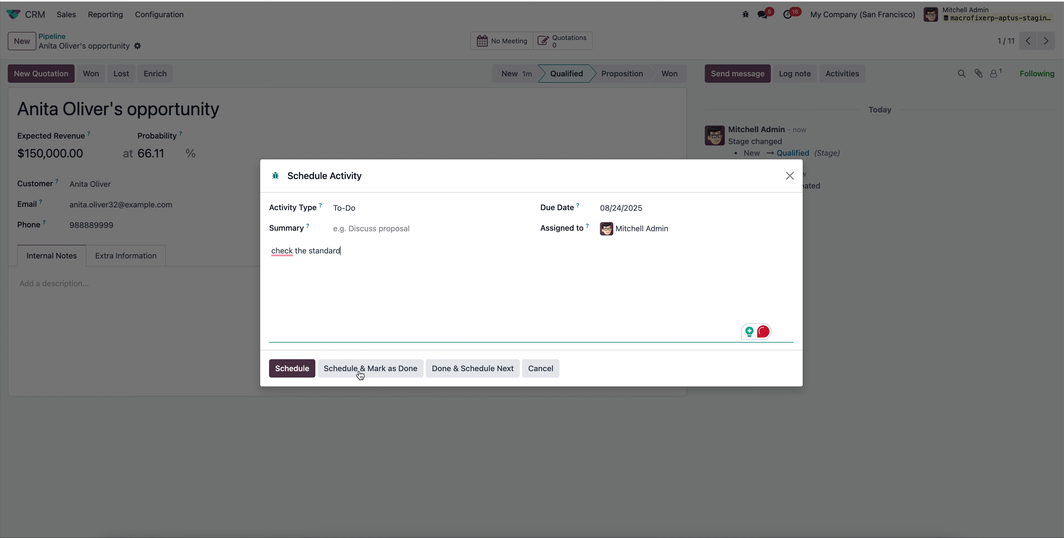
pyautogui.click(542, 373)
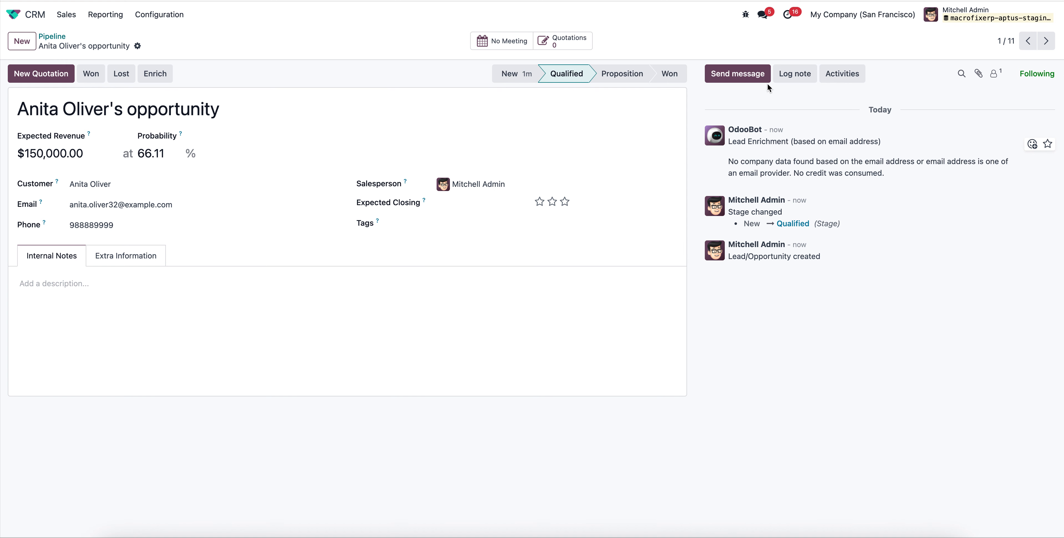
# Check the opportunity's extra information, add the internal note "ELV Project add over here", and save the record.
pyautogui.click(130, 256)
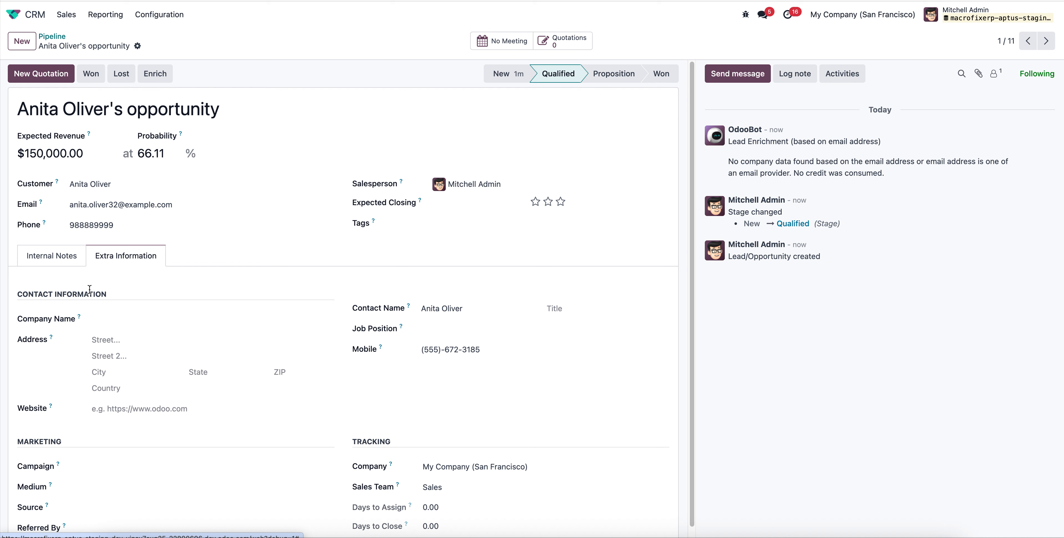
pyautogui.click(46, 262)
pyautogui.click(52, 290)
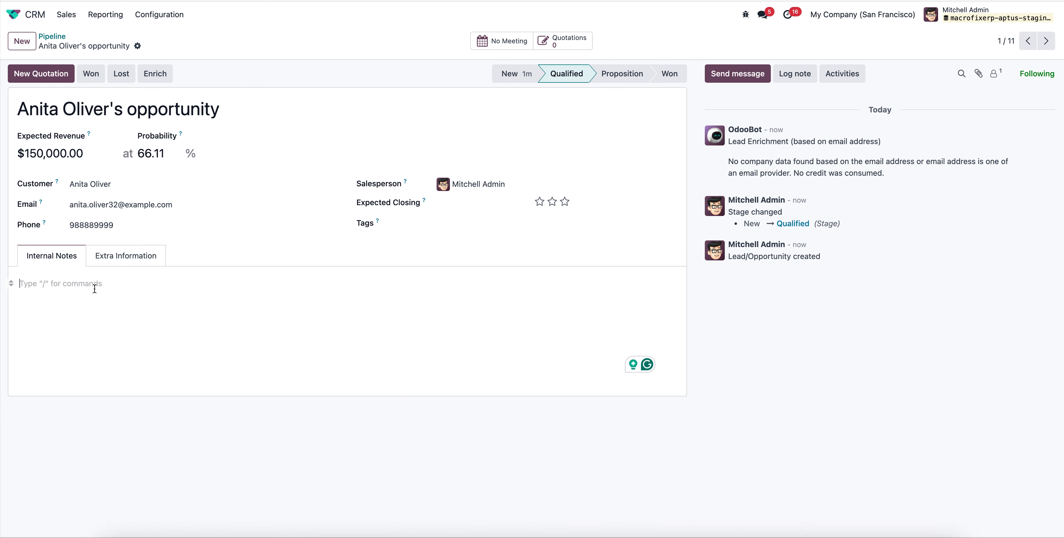
pyautogui.write('ELV Project add over here')
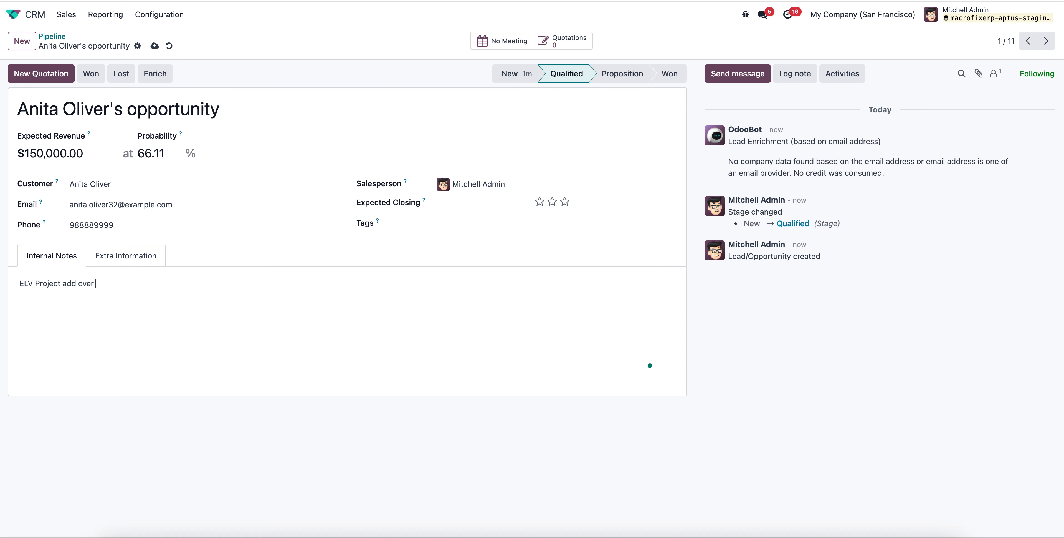
pyautogui.click(154, 46)
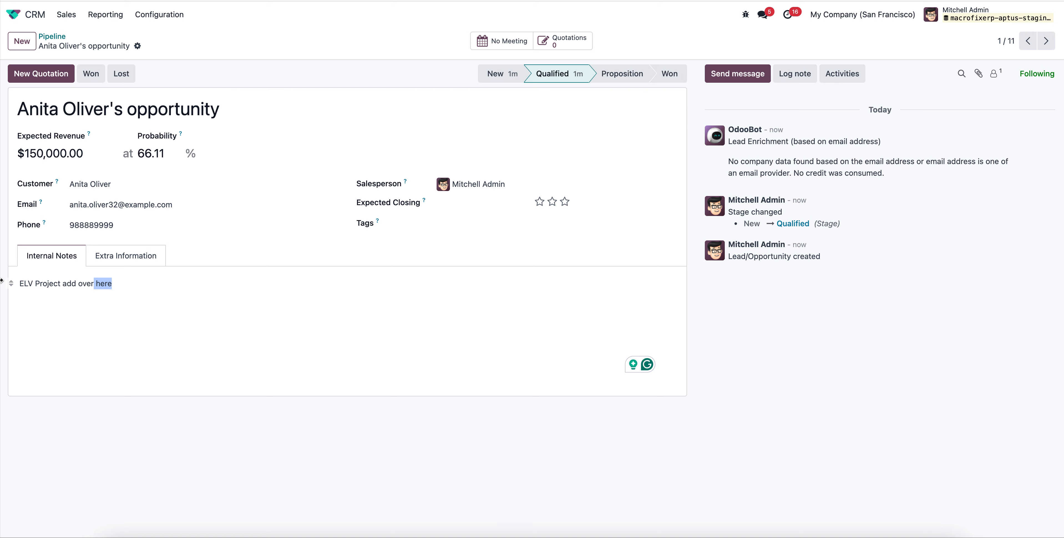
pyautogui.tripleClick(121, 288)
pyautogui.click(188, 338)
# Create a new quotation from the opportunity with ELV Project as its order line.
pyautogui.click(49, 80)
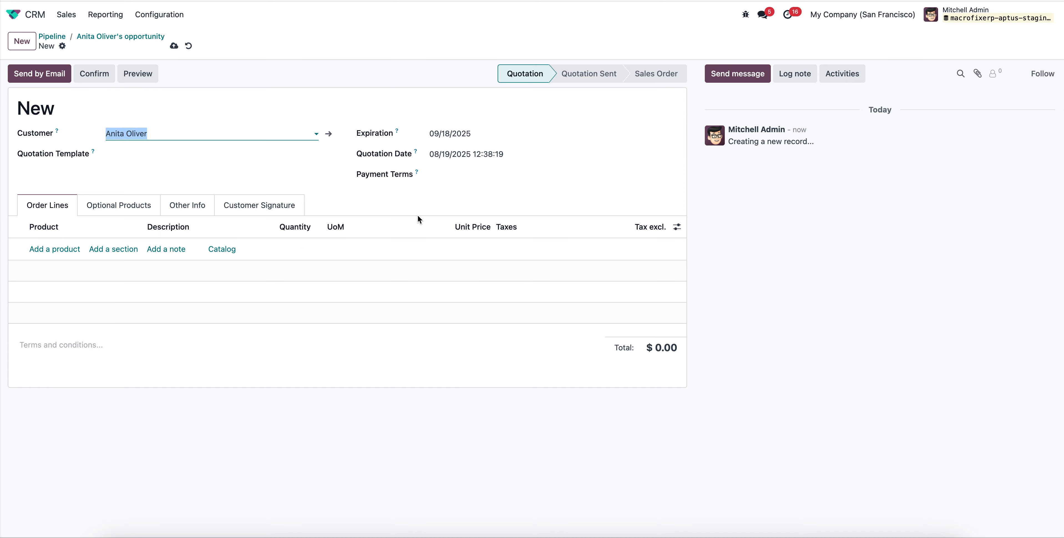
pyautogui.click(57, 250)
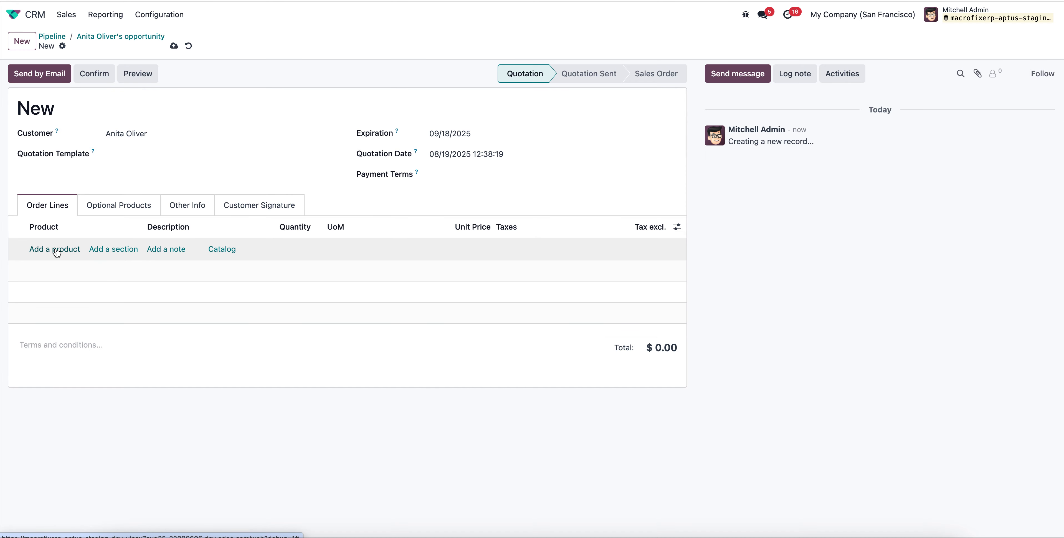
pyautogui.write('ELV')
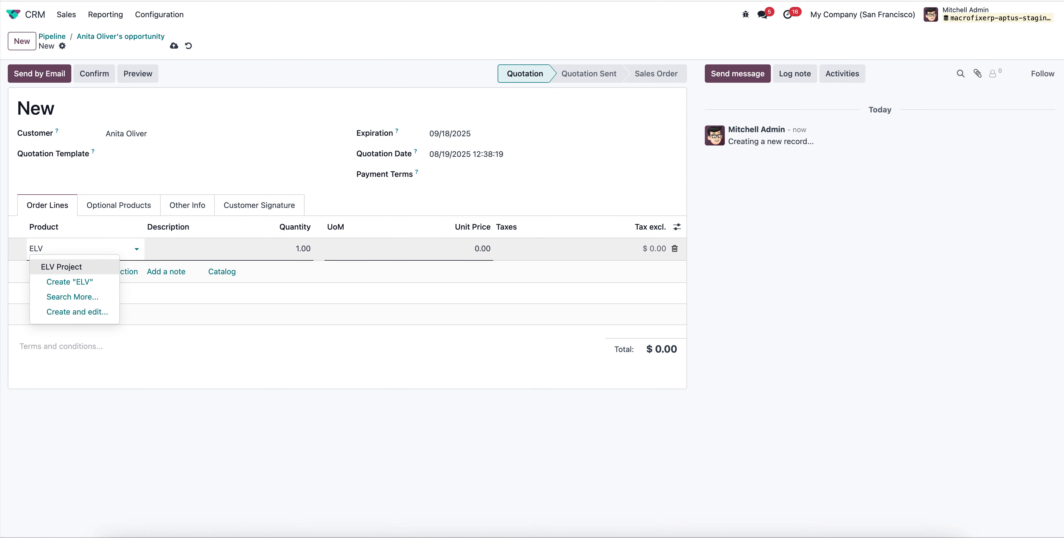
pyautogui.click(65, 268)
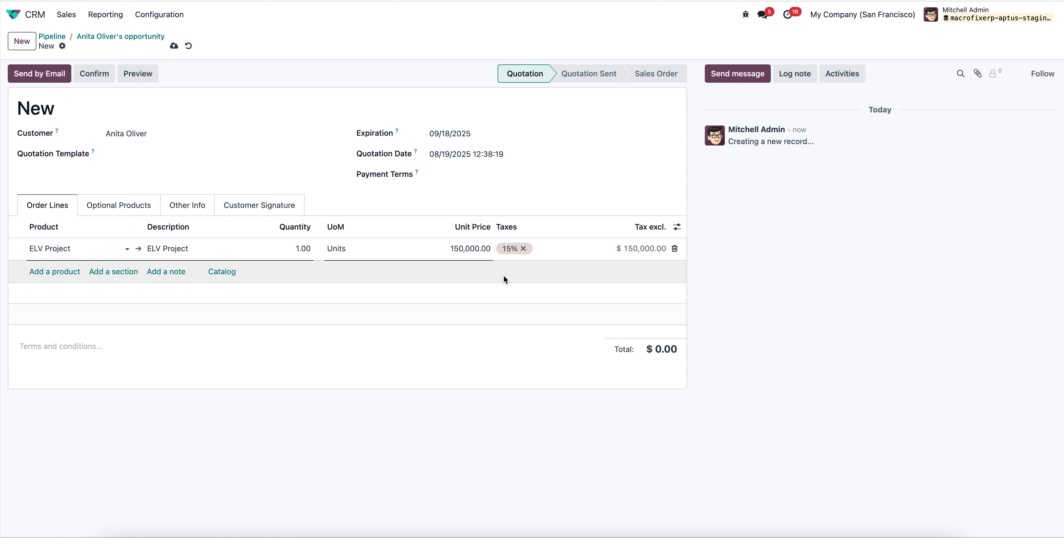
# Try to save the quotation with and without the 15% tax on its line, and discard it.
pyautogui.click(174, 46)
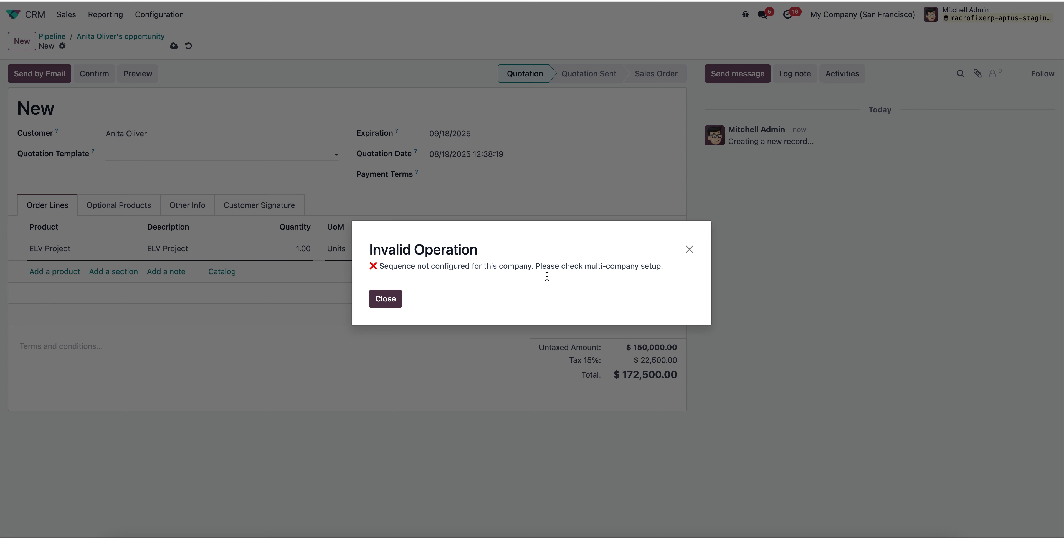
pyautogui.click(401, 301)
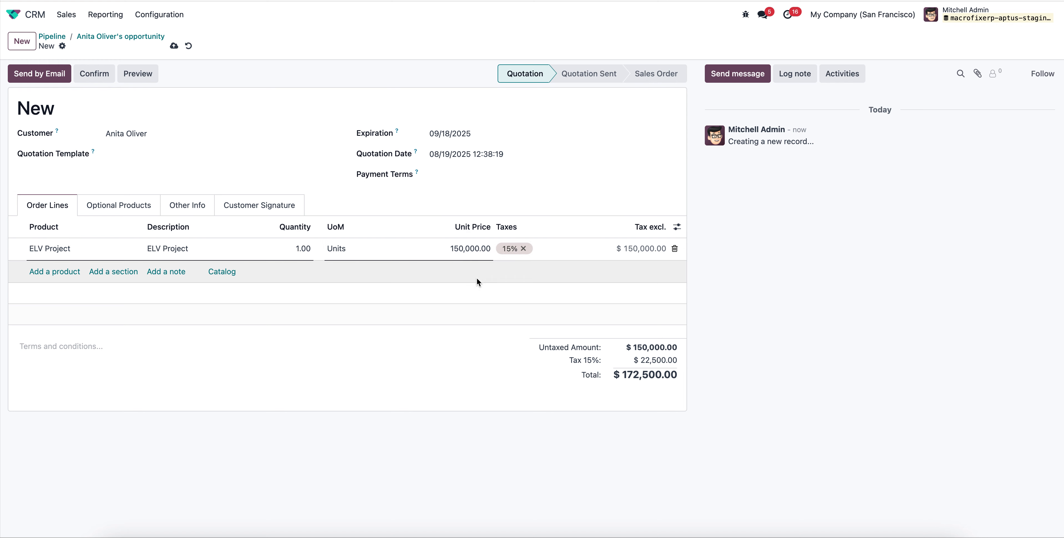
pyautogui.click(523, 249)
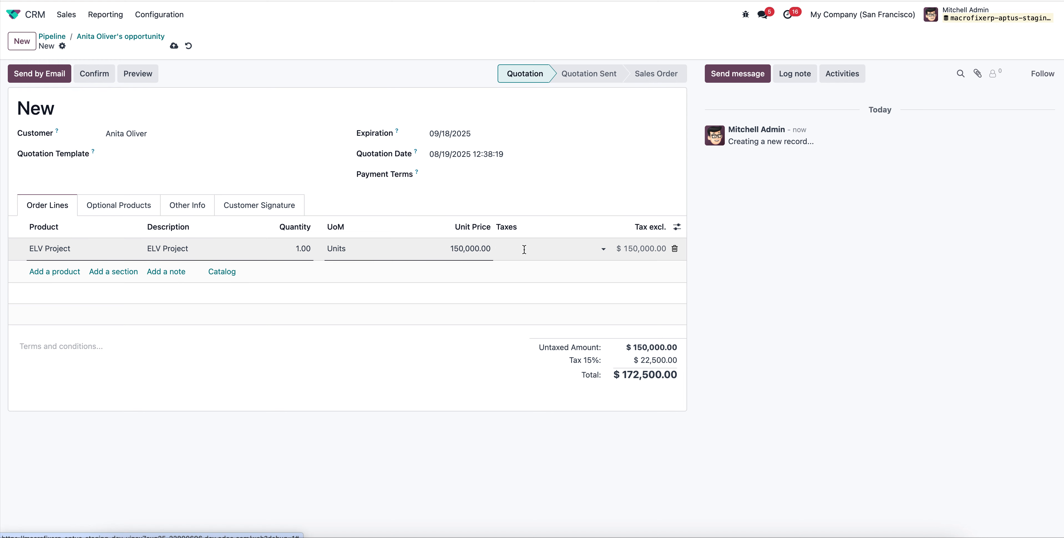
pyautogui.click(175, 47)
pyautogui.click(387, 299)
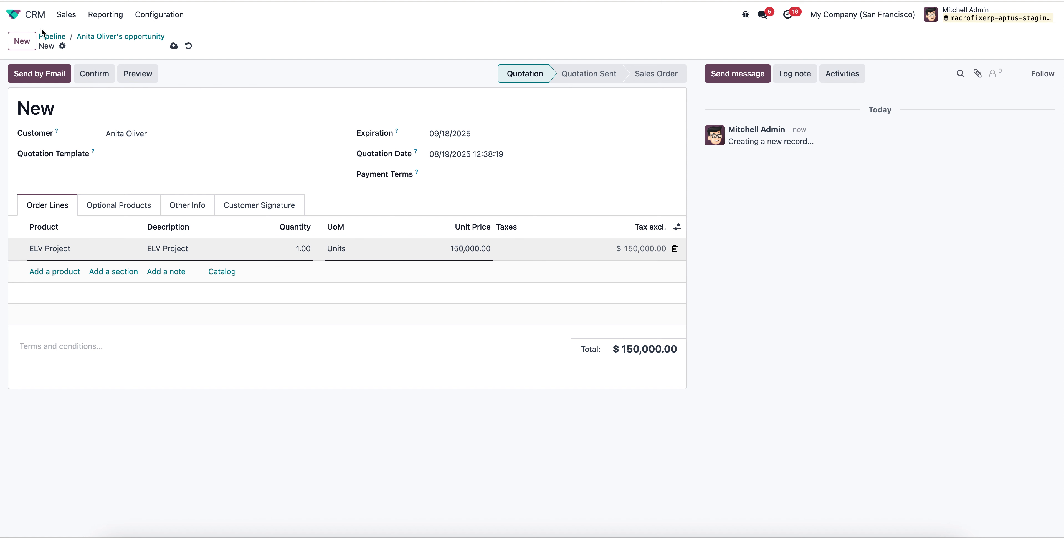
pyautogui.click(14, 16)
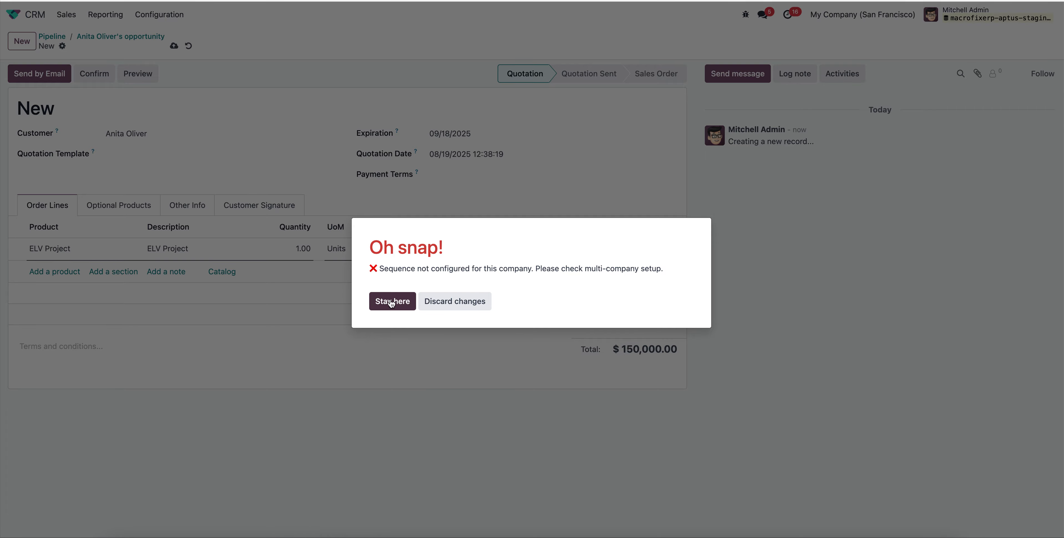
pyautogui.click(464, 306)
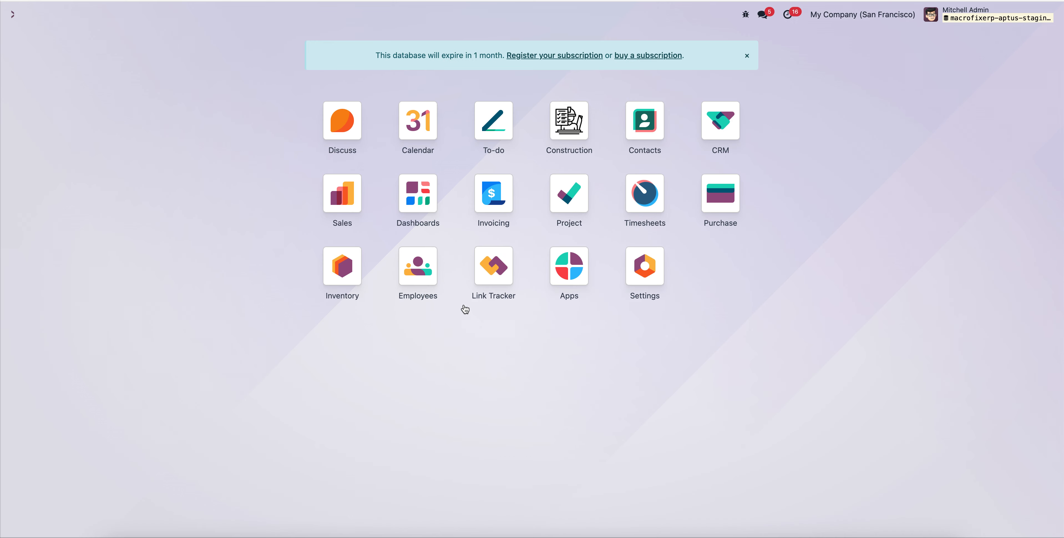
# Search all modules in Apps for "custom" and uninstall the Sequence Customizations module.
pyautogui.click(566, 280)
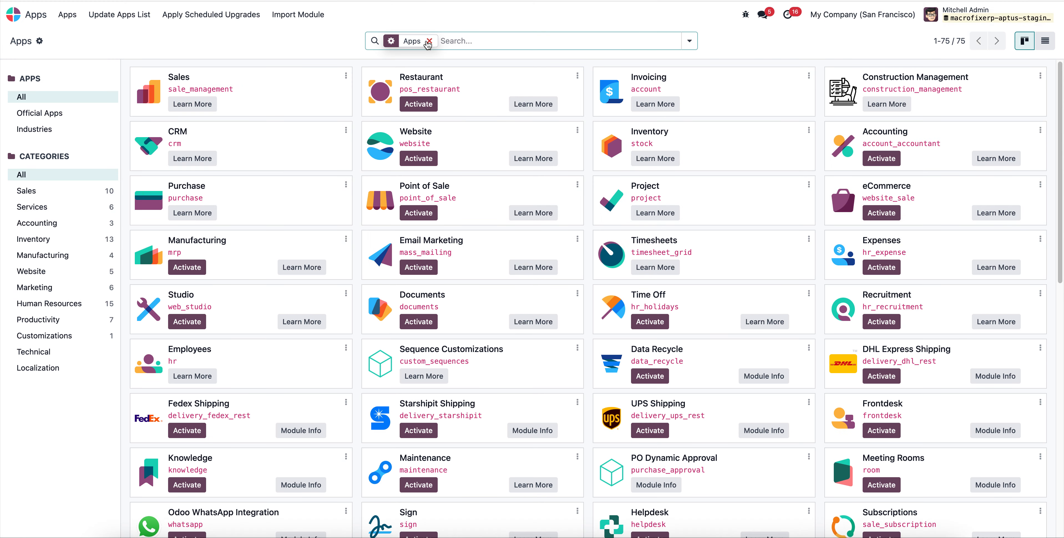
pyautogui.click(428, 41)
pyautogui.write('custom')
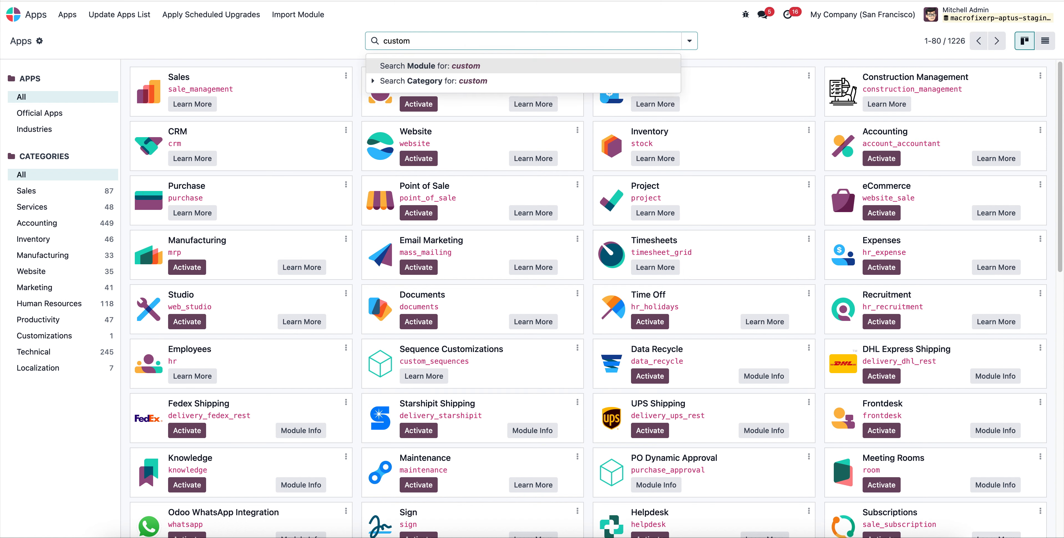
pyautogui.press('Return')
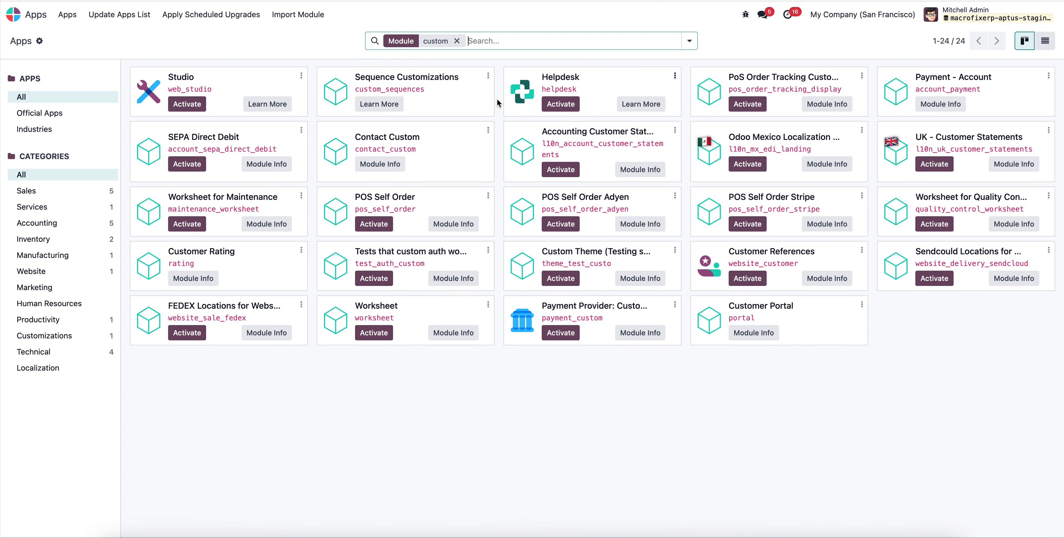
pyautogui.click(488, 76)
pyautogui.click(455, 141)
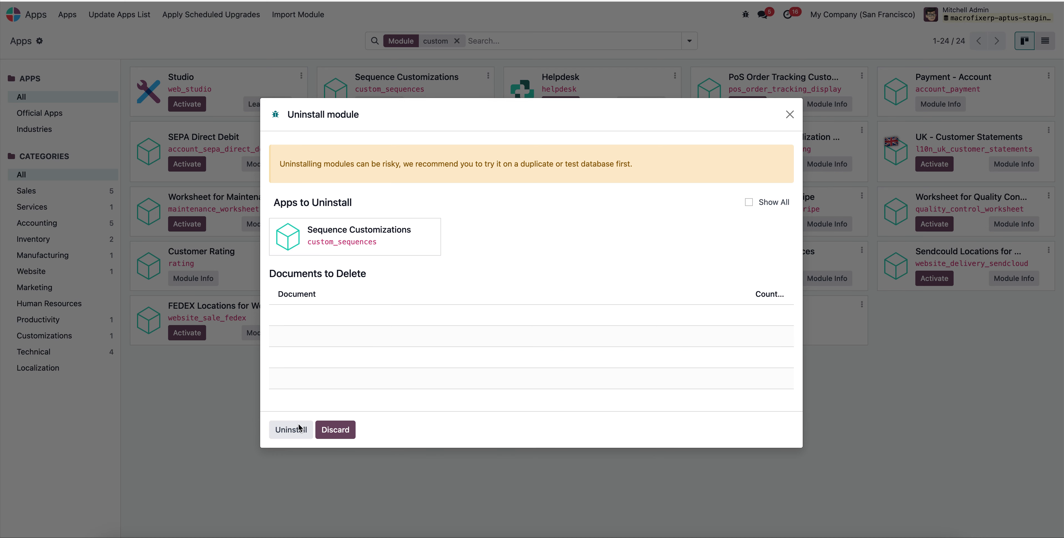
pyautogui.click(299, 428)
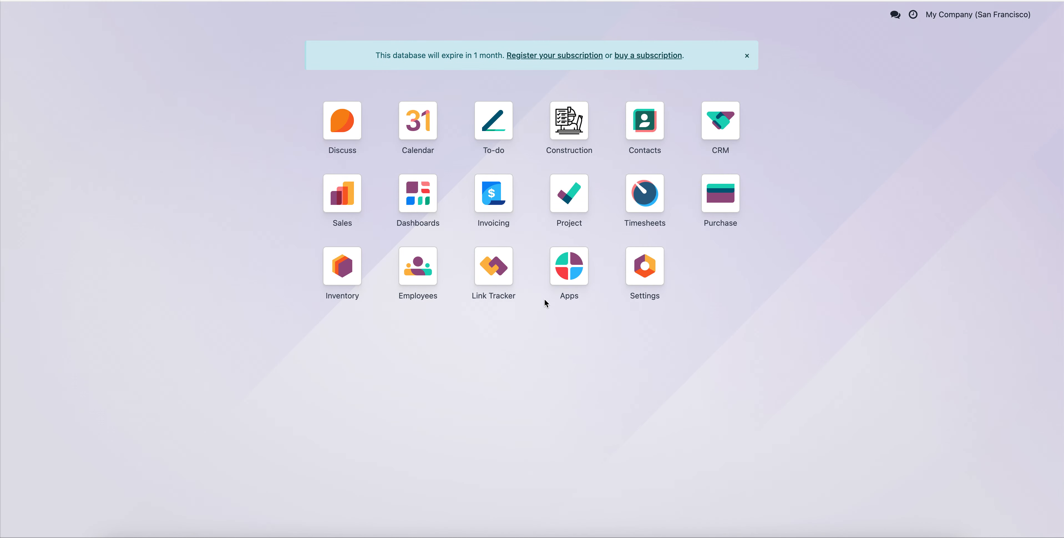
# Switch to the CRM app and open the personal opportunity pipeline.
pyautogui.click(721, 125)
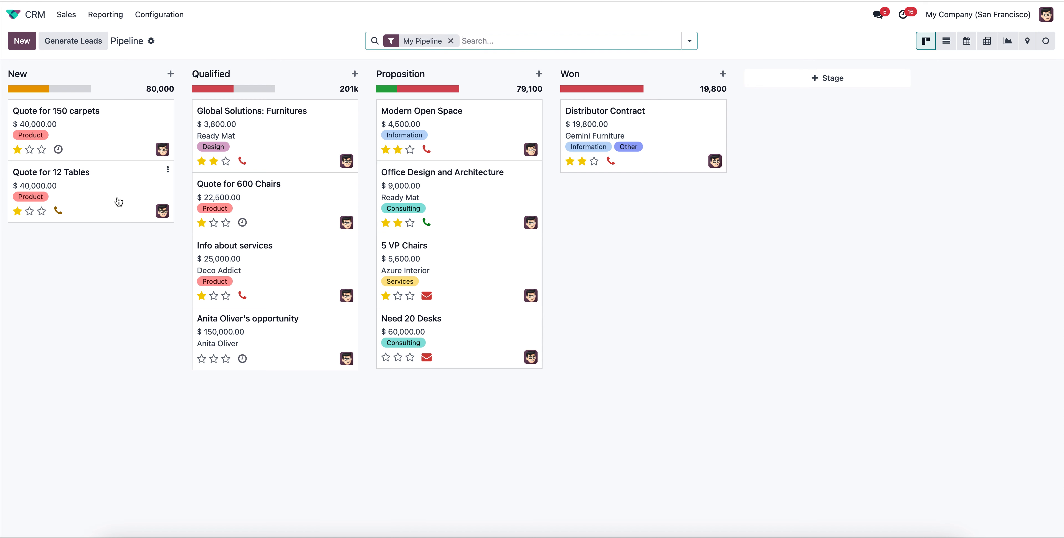
pyautogui.click(73, 16)
pyautogui.click(90, 39)
pyautogui.click(68, 16)
pyautogui.click(83, 36)
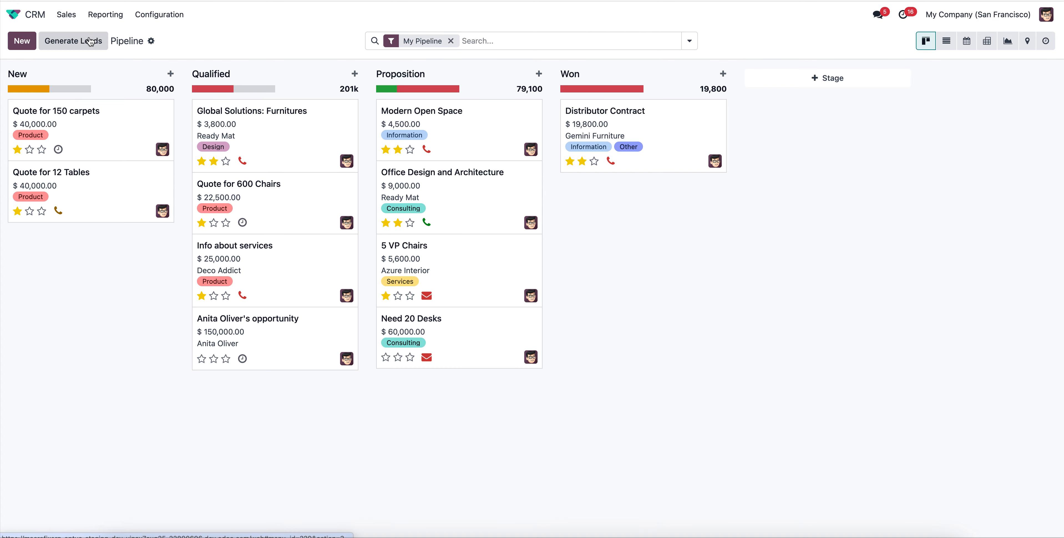
pyautogui.click(80, 17)
pyautogui.click(141, 15)
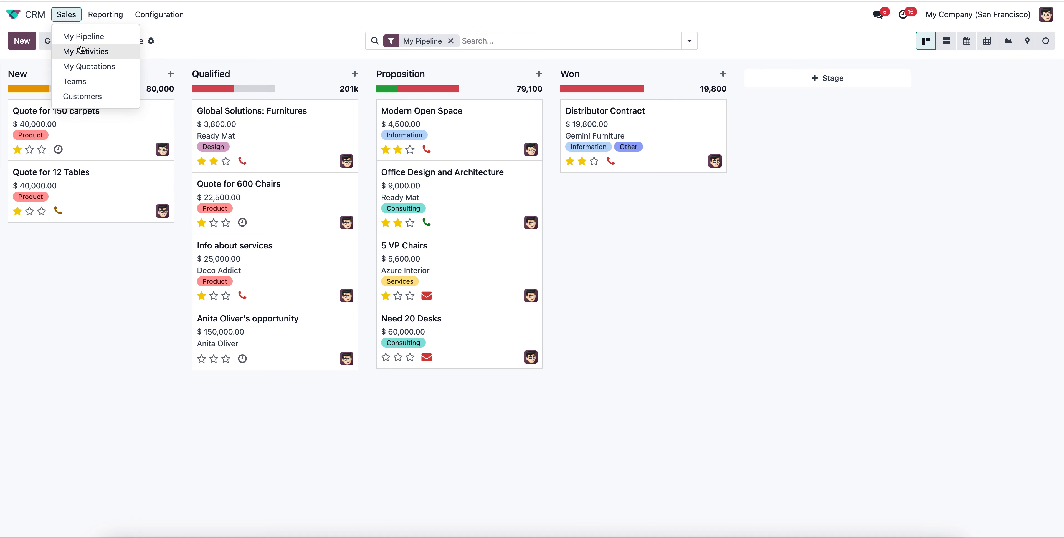
pyautogui.click(190, 51)
# Start a new opportunity in the New stage for another existing individual contact.
pyautogui.click(22, 40)
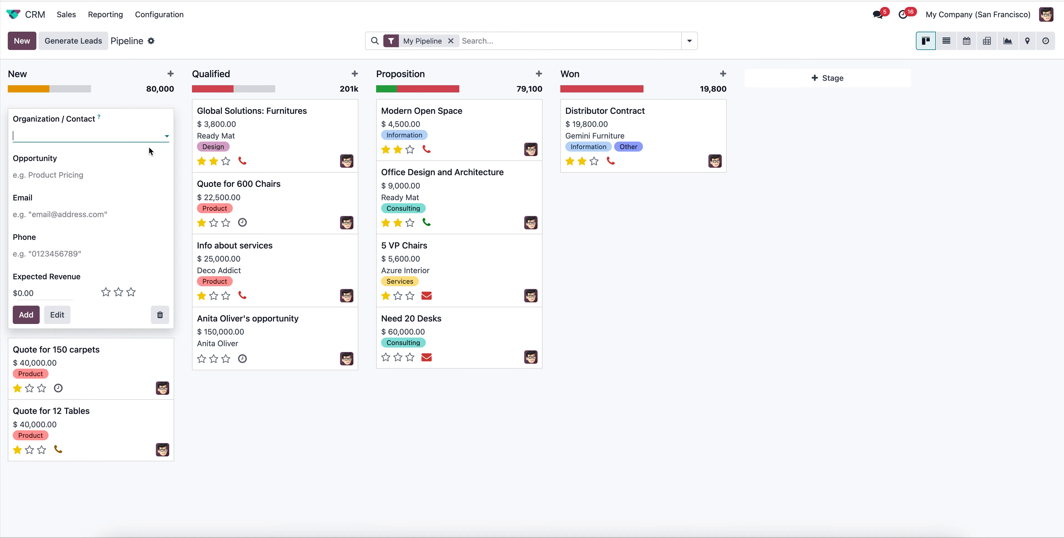
pyautogui.click(115, 134)
pyautogui.click(111, 214)
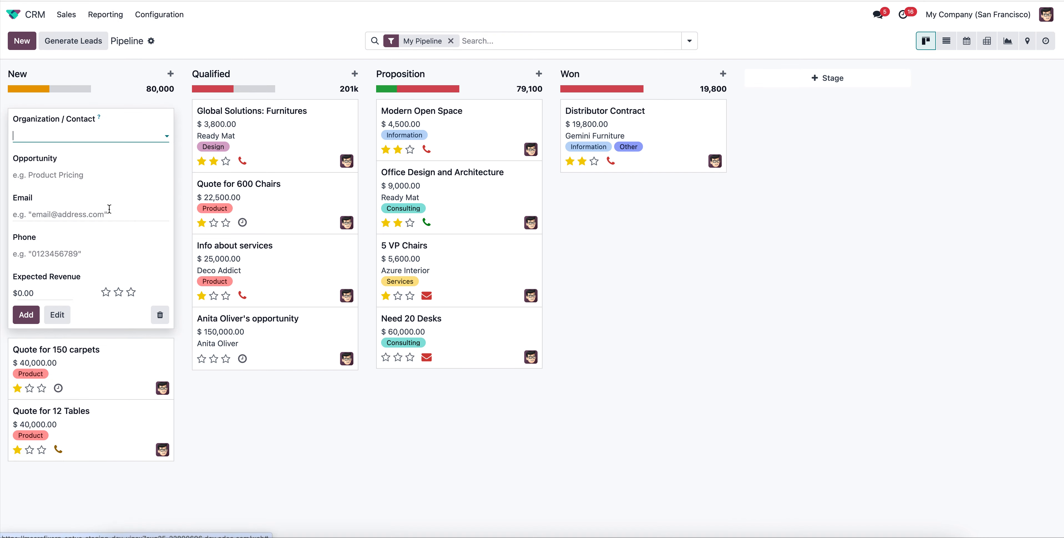
# Fill in the contact's phone number, set the expected revenue to $150,000, and add this second opportunity to the pipeline.
pyautogui.click(54, 253)
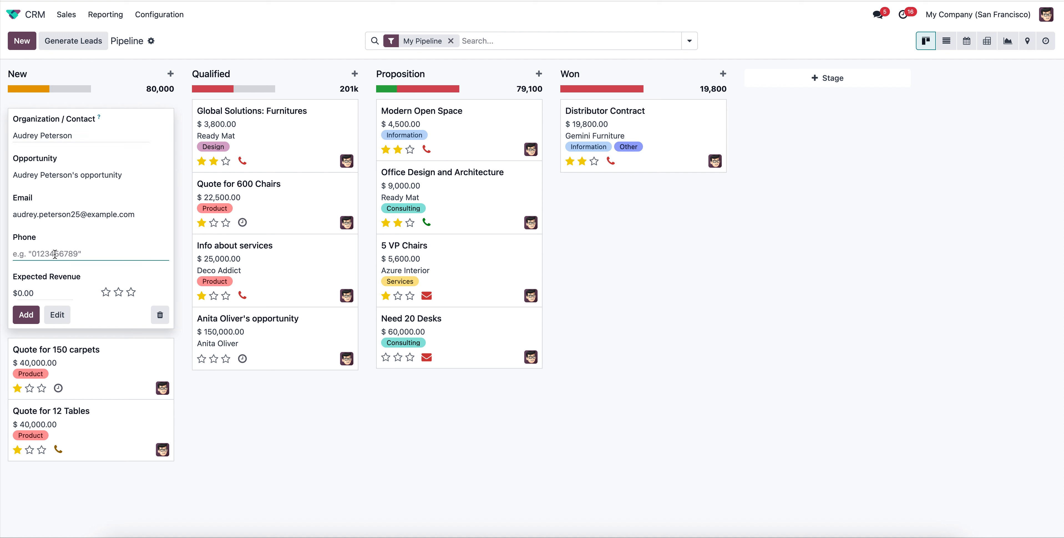
pyautogui.write('8888888')
pyautogui.click(42, 297)
pyautogui.write('15000')
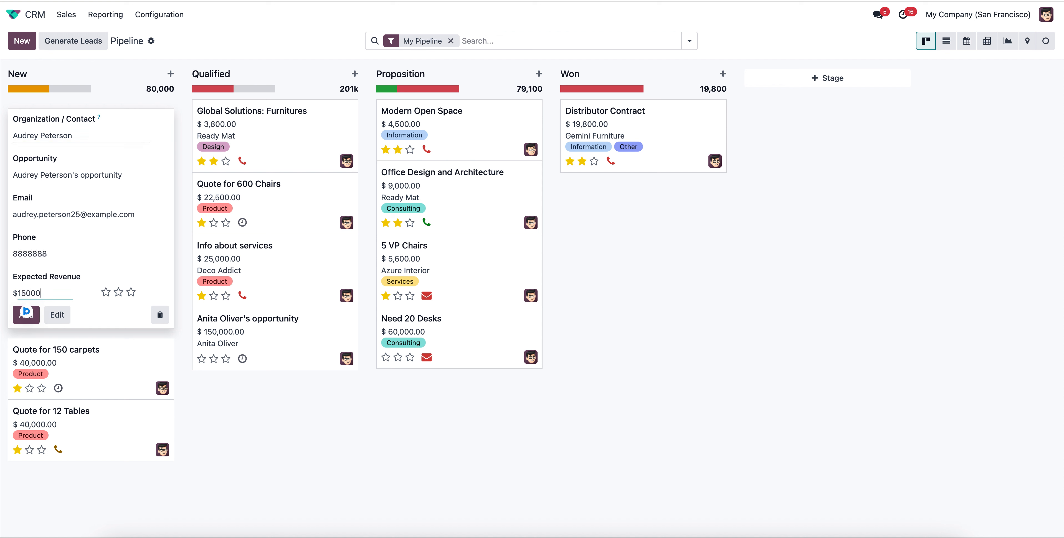
pyautogui.write('50,000')
pyautogui.click(28, 320)
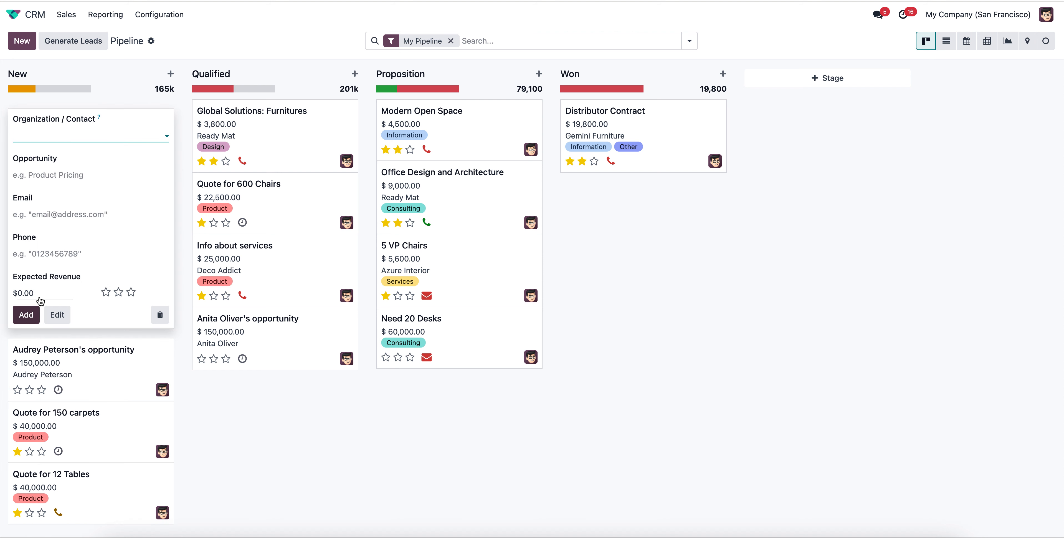
# Open the newly added $150,000 opportunity and move it through Qualified to the Proposition stage.
pyautogui.click(124, 376)
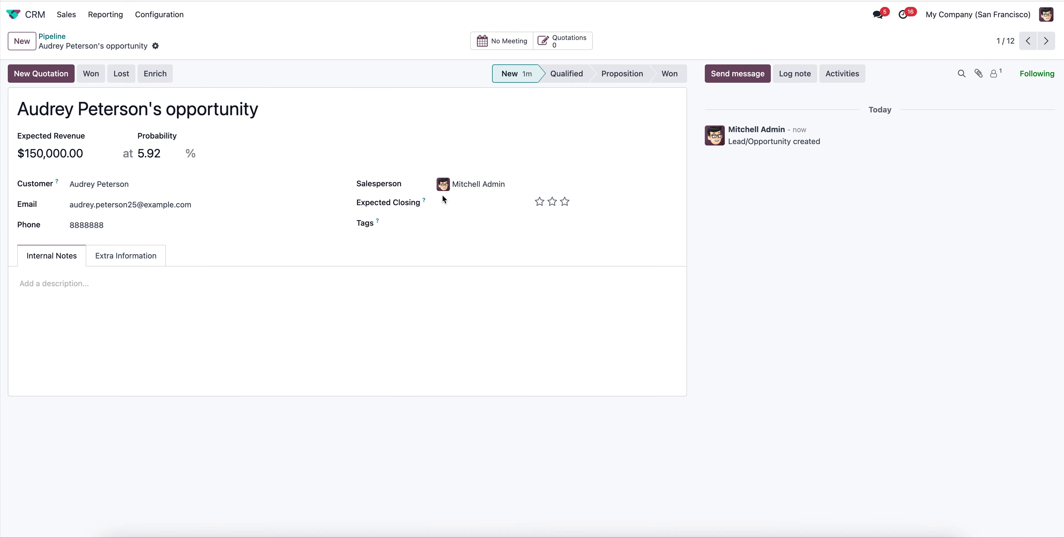
pyautogui.click(580, 75)
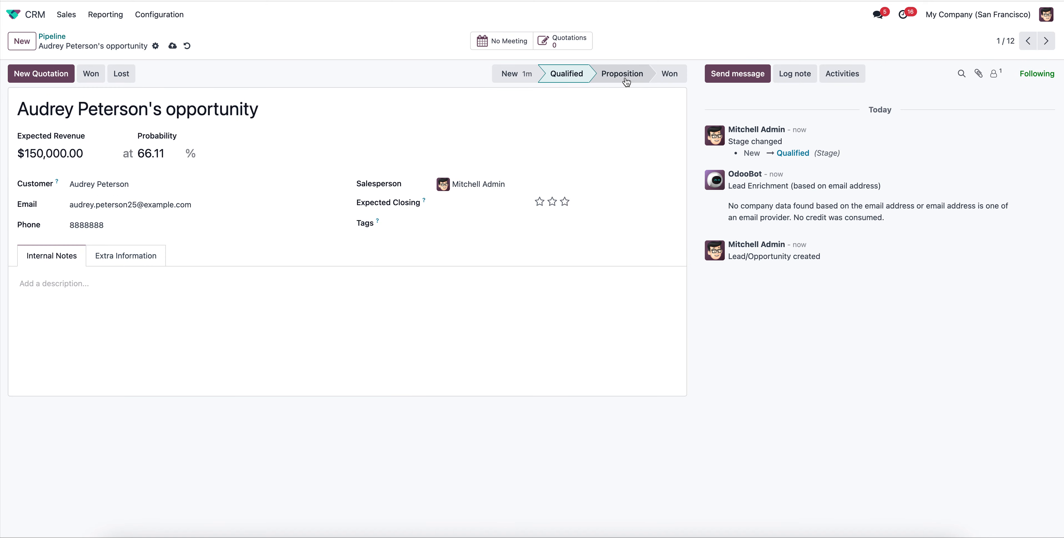
pyautogui.click(625, 78)
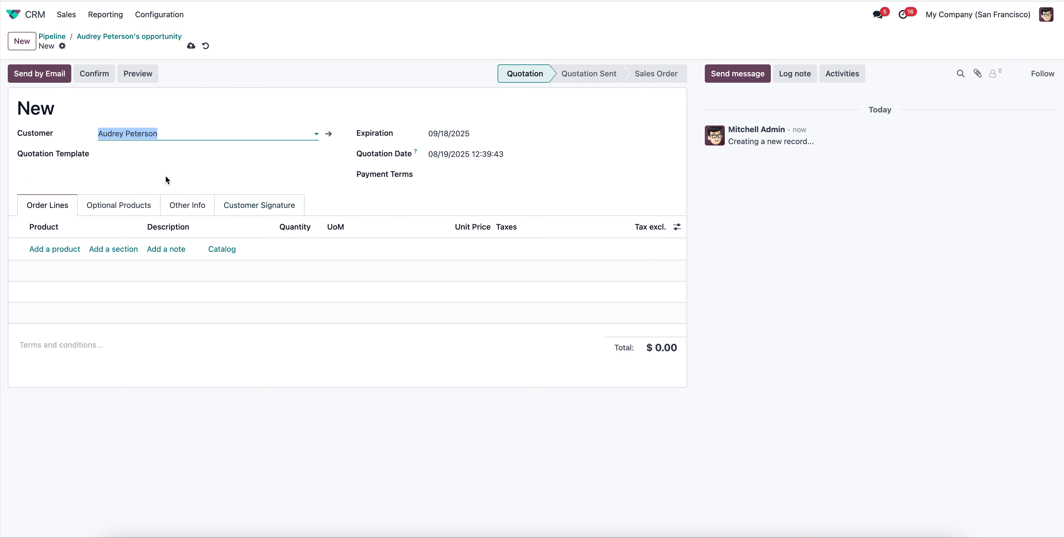
# Add the ELV Project product to the opportunity's new quotation, remove its 15% tax, and save the quotation.
pyautogui.click(62, 249)
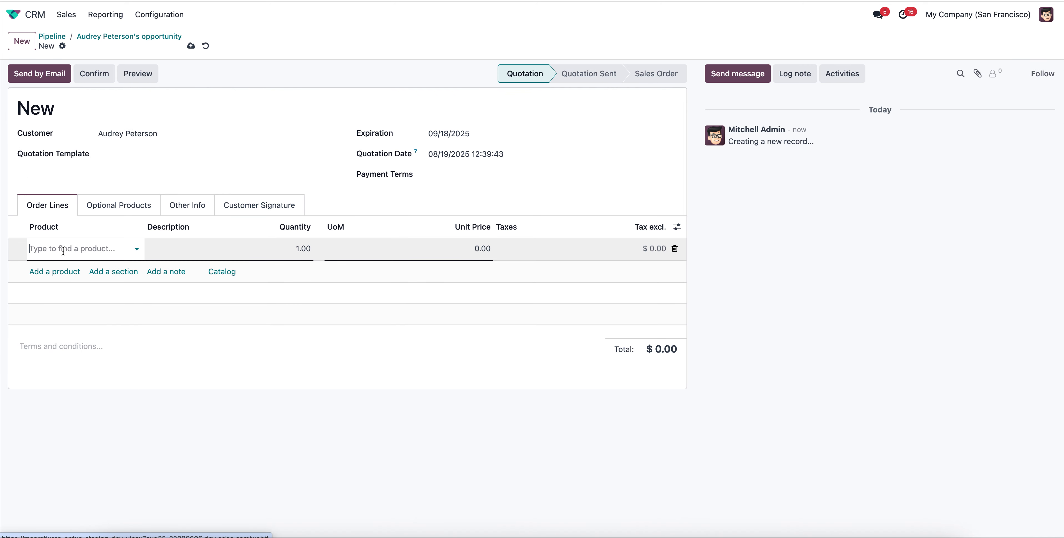
pyautogui.write('ELV')
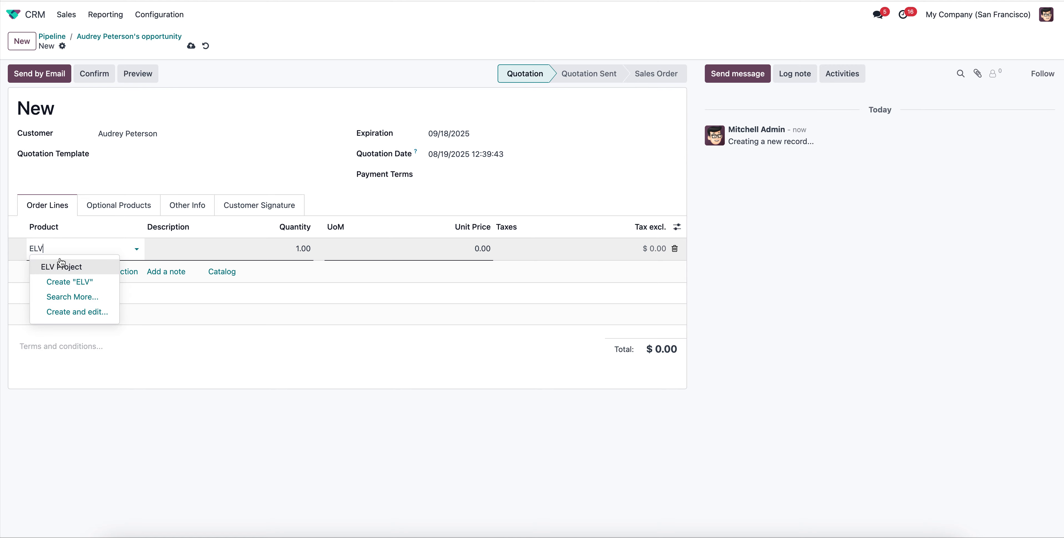
pyautogui.click(61, 263)
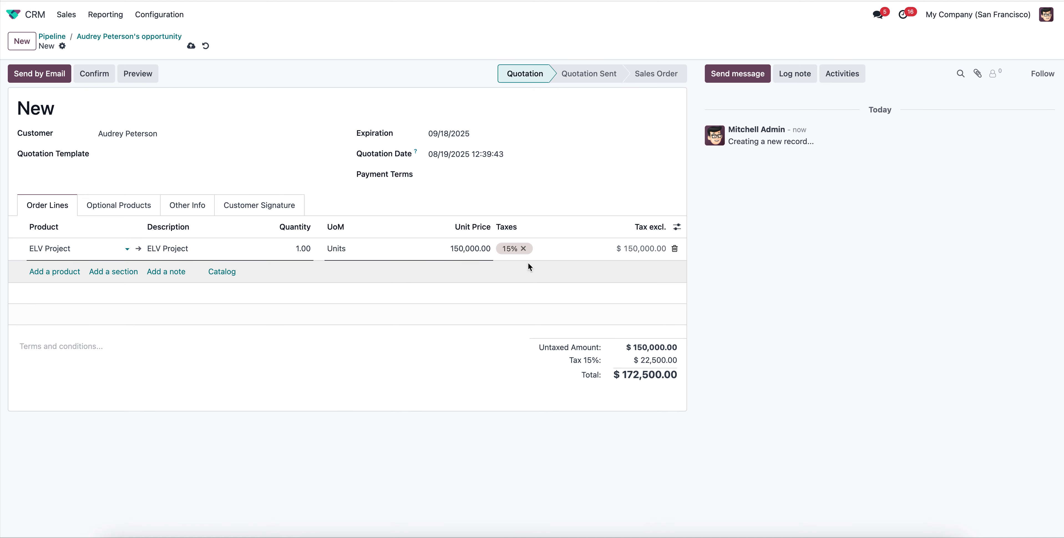
pyautogui.click(523, 248)
pyautogui.click(191, 47)
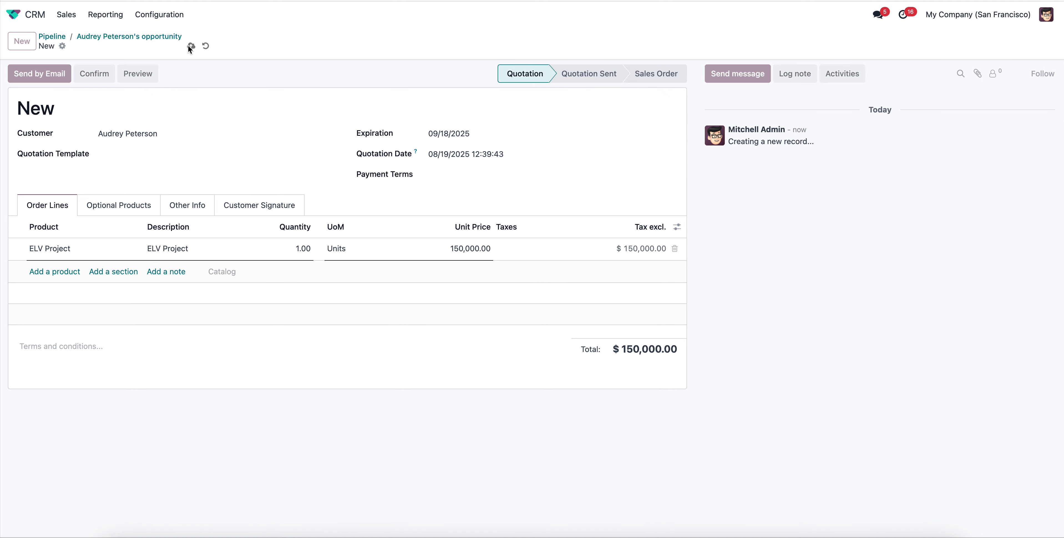
# Review the quotation's email draft without sending it, and confirm the quotation to open its linked project.
pyautogui.click(52, 77)
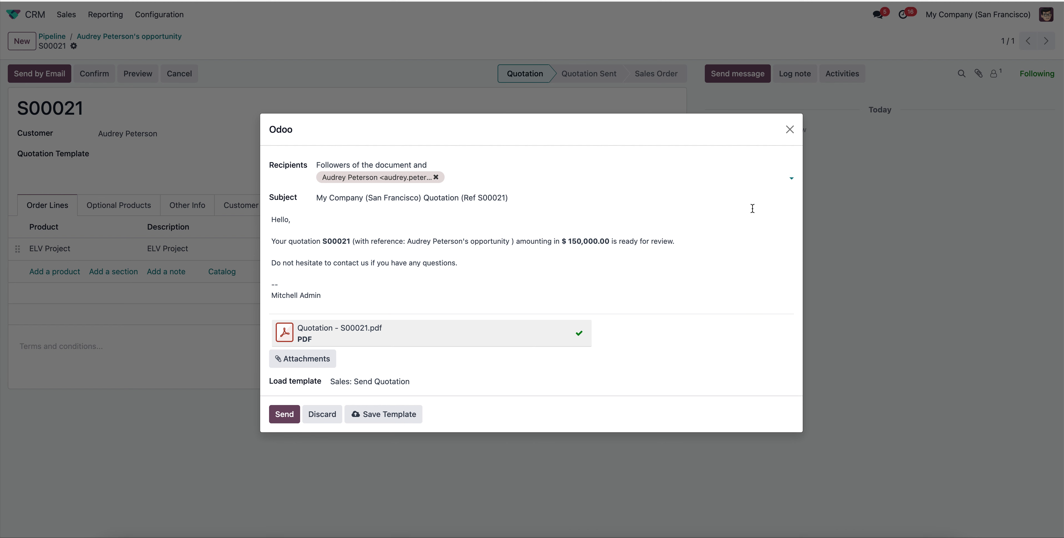
pyautogui.click(789, 133)
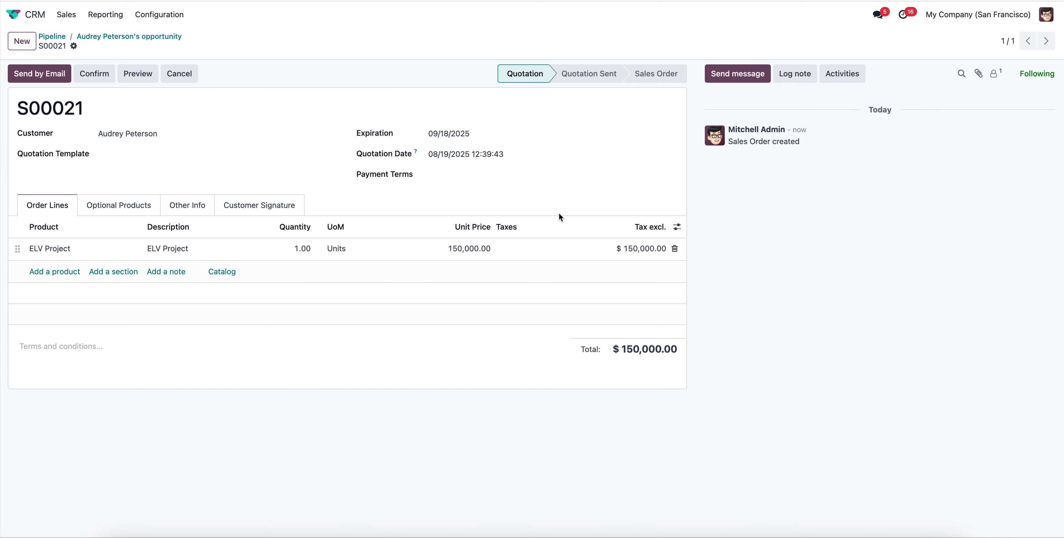
pyautogui.click(98, 78)
pyautogui.click(480, 34)
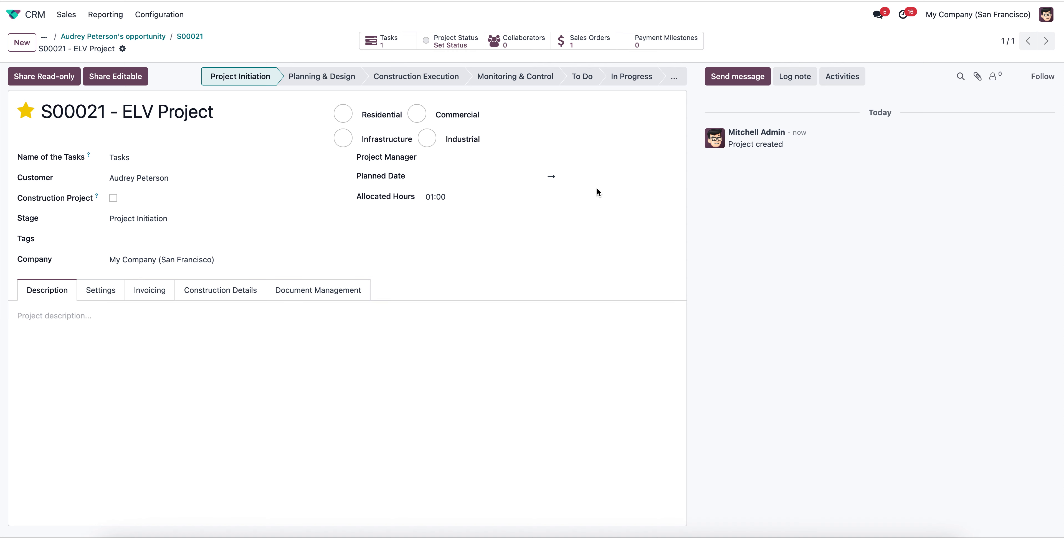
# Set the project's type to Commercial, mark it as a construction project with the ELV Complete Installation Project template, and save.
pyautogui.click(343, 115)
pyautogui.click(416, 114)
pyautogui.click(113, 198)
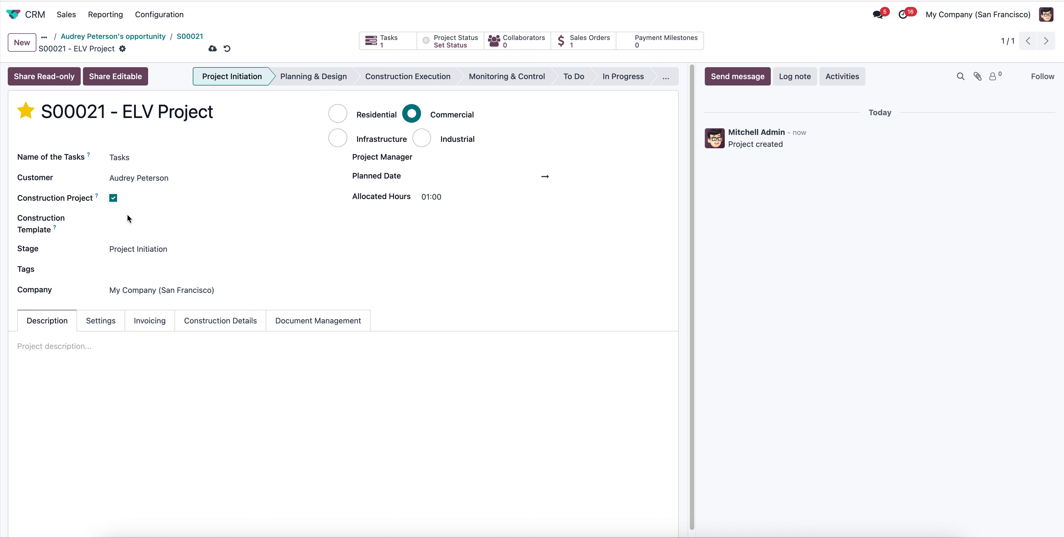
pyautogui.click(110, 215)
pyautogui.click(229, 237)
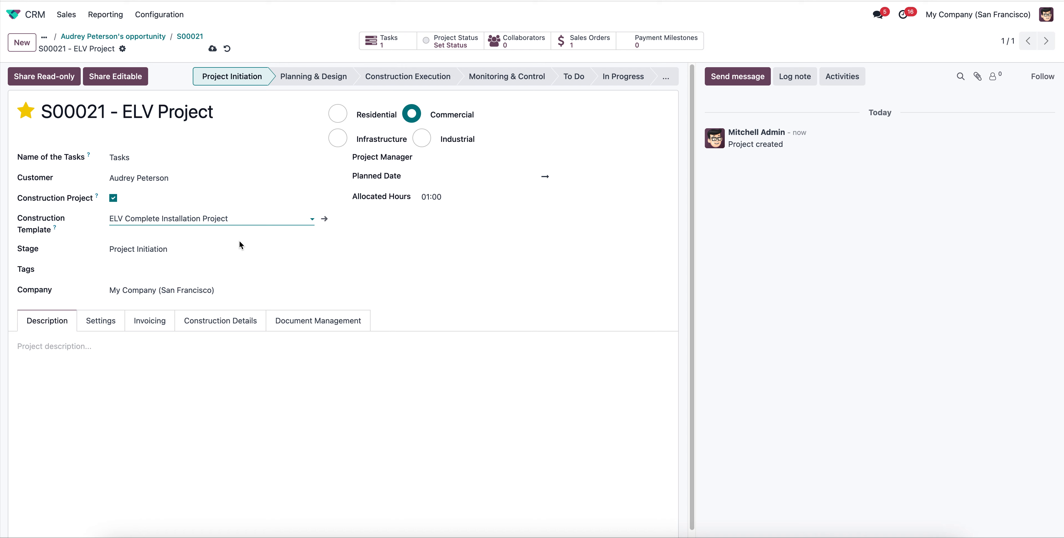
pyautogui.click(213, 48)
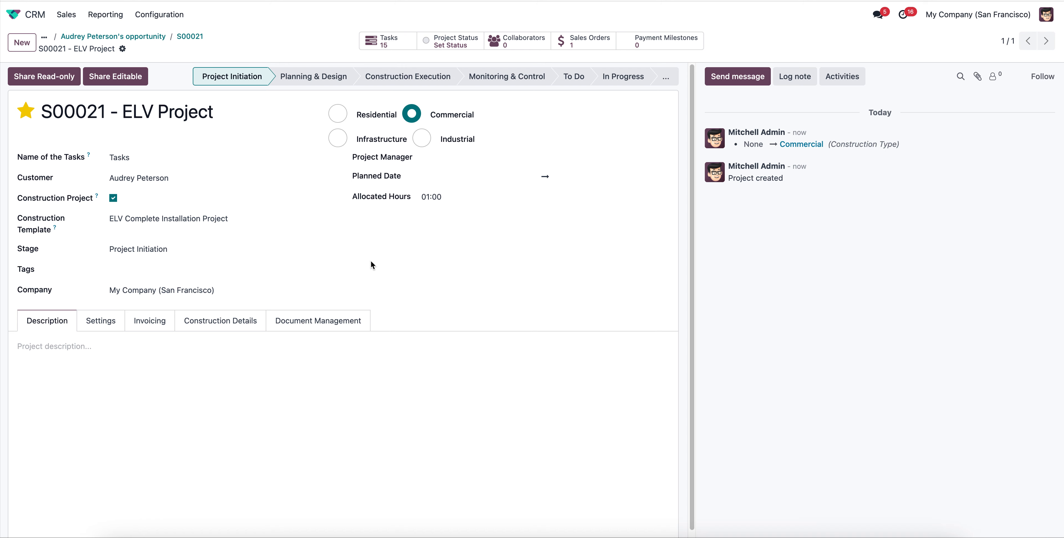
# Look through the project's open task cards and return to the project form.
pyautogui.click(382, 47)
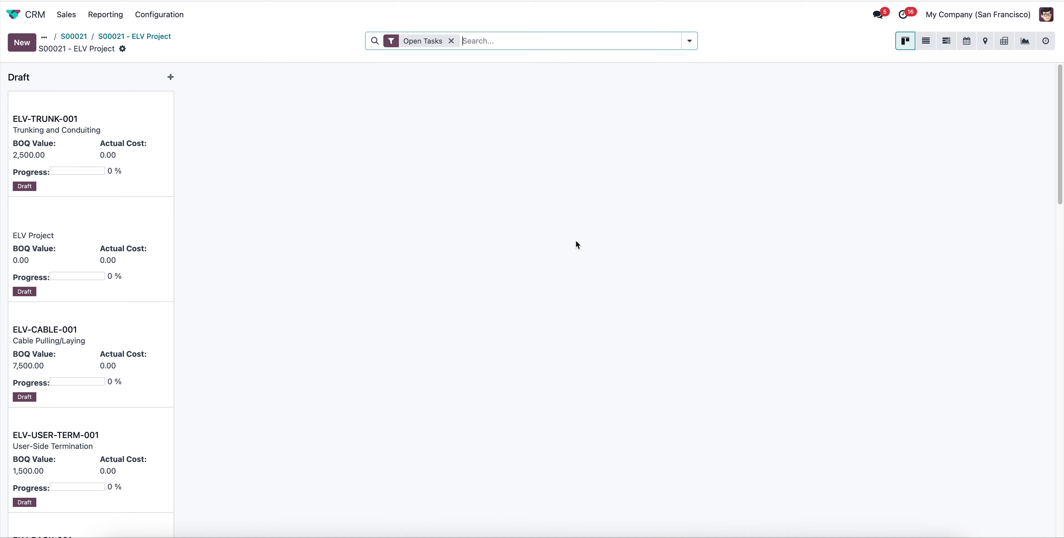
pyautogui.scroll(-15, 137, 396)
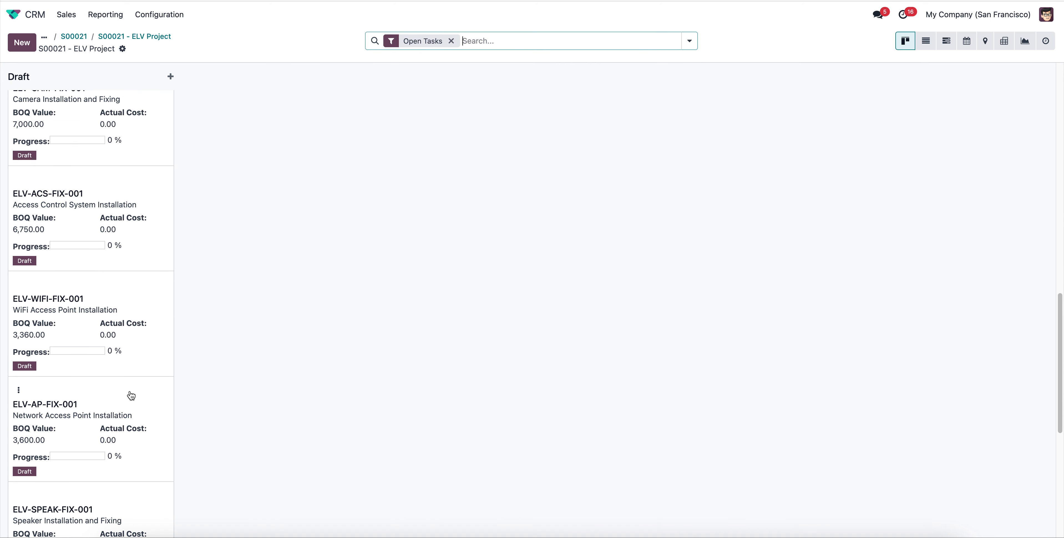
pyautogui.scroll(20, 131, 395)
pyautogui.click(149, 37)
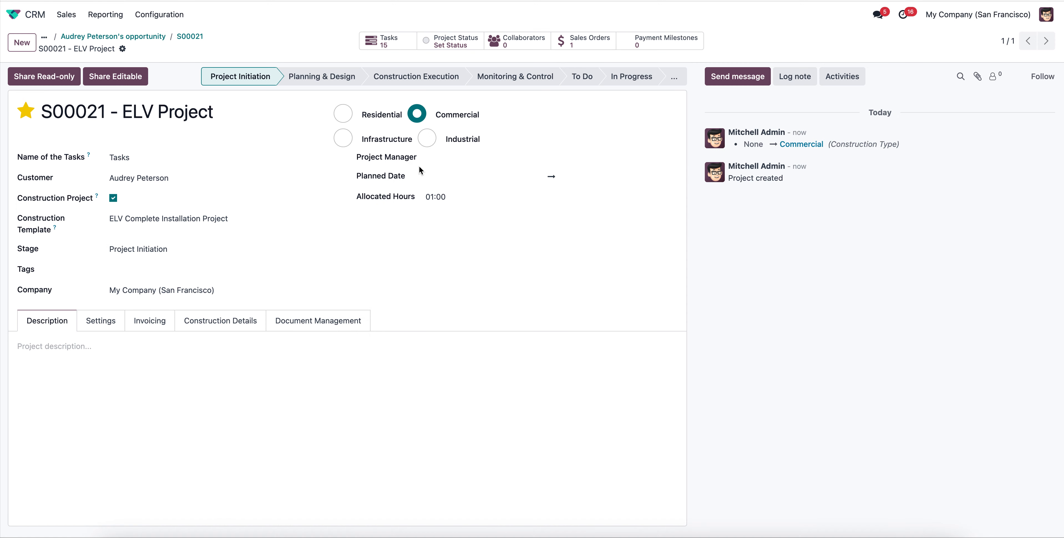
# Move the project to the Planning & Design stage, enter the description "starting", and save.
pyautogui.click(311, 77)
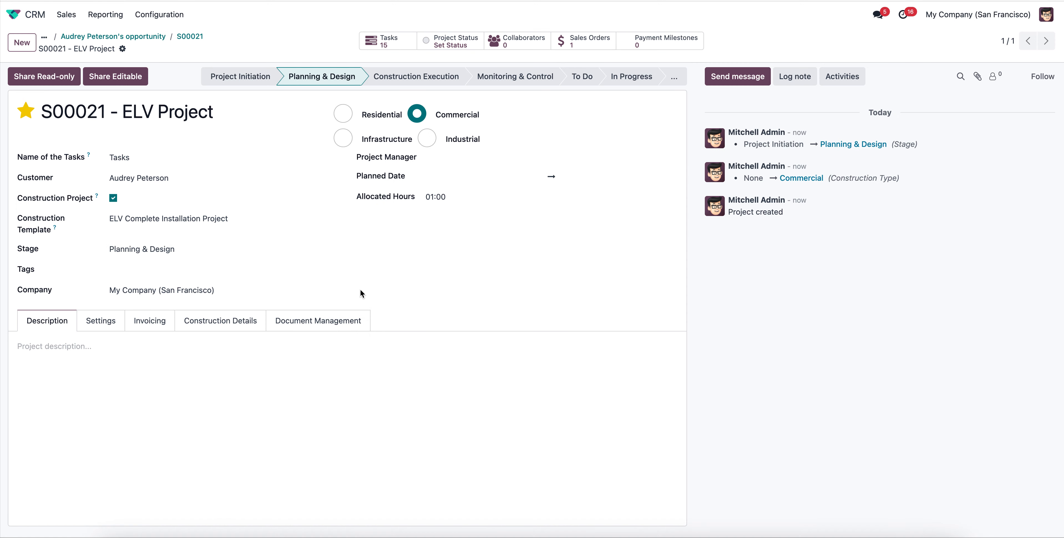
pyautogui.click(116, 354)
pyautogui.write('starting')
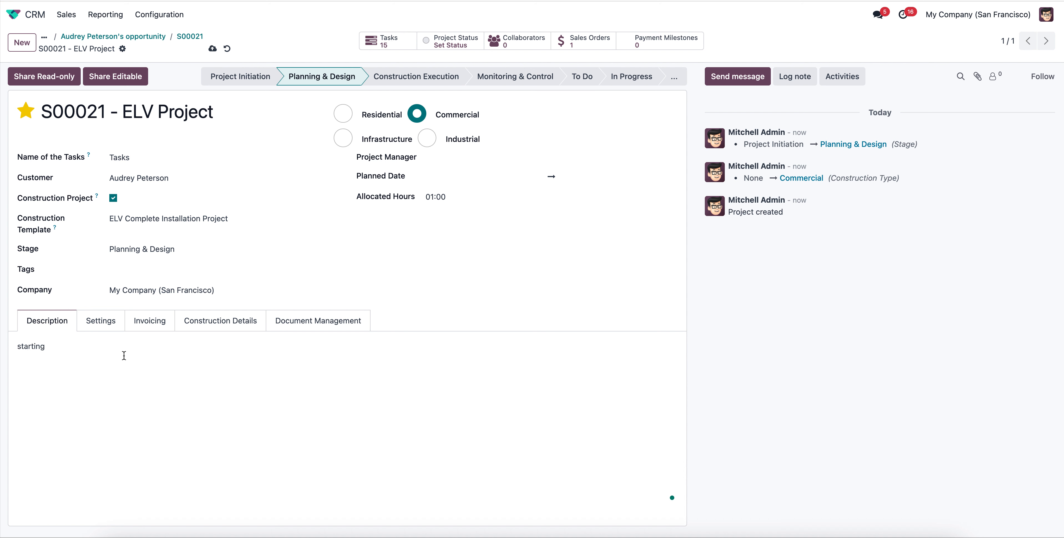
pyautogui.click(212, 48)
# Open the project's Trunking and Conduiting task and set its revised BOQ quantity to 110 and actual quantity to 105.
pyautogui.click(382, 43)
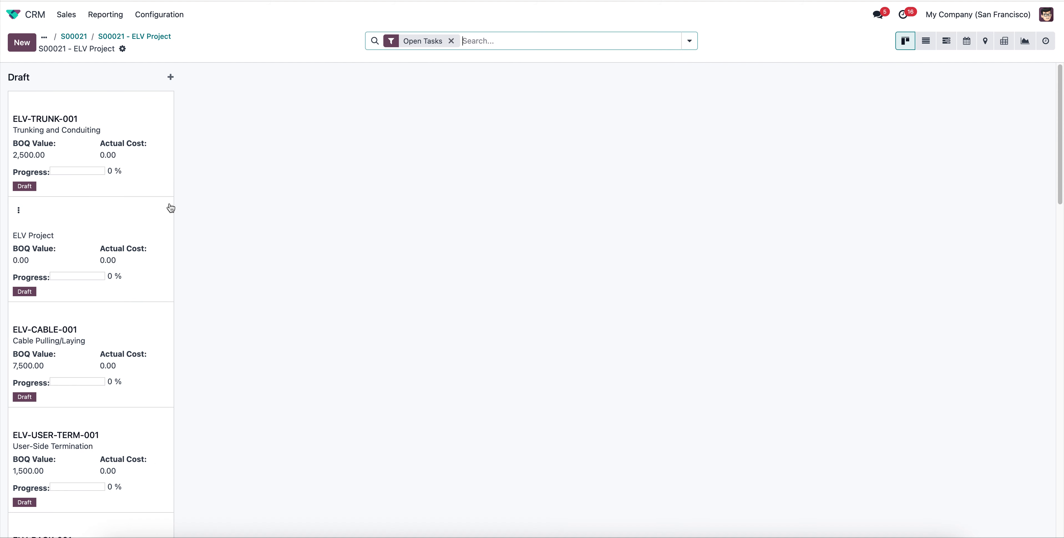
pyautogui.click(150, 132)
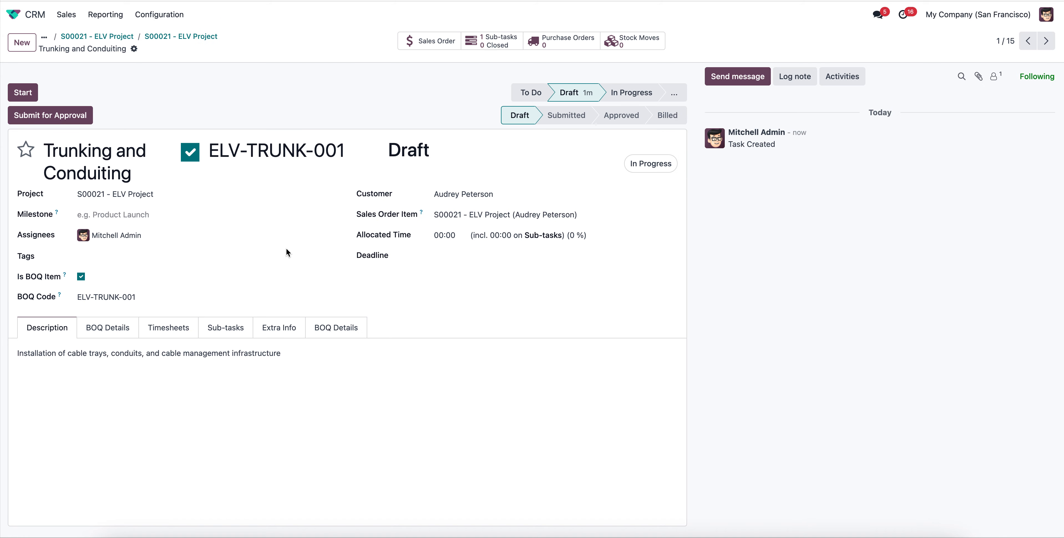
pyautogui.click(132, 328)
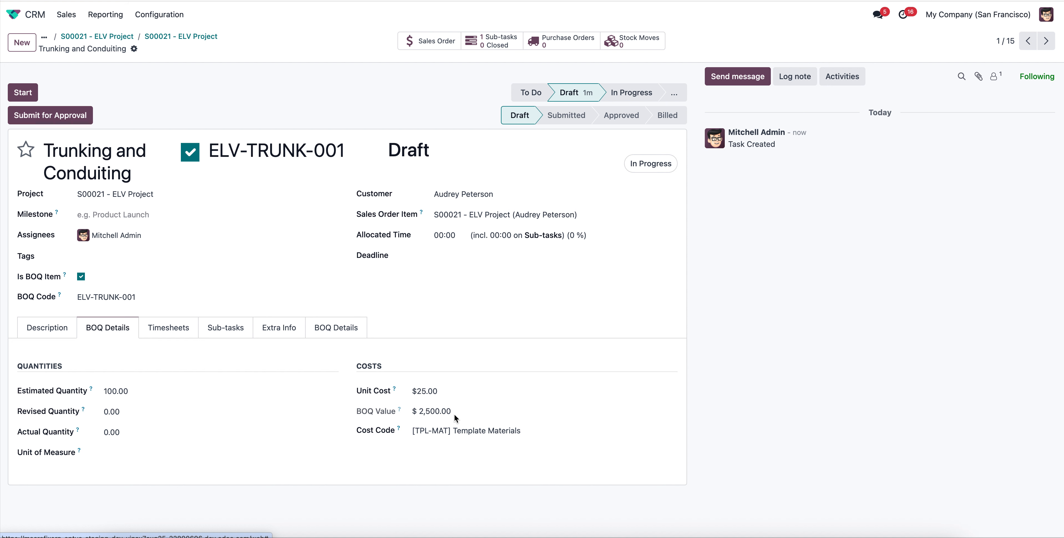
pyautogui.click(147, 412)
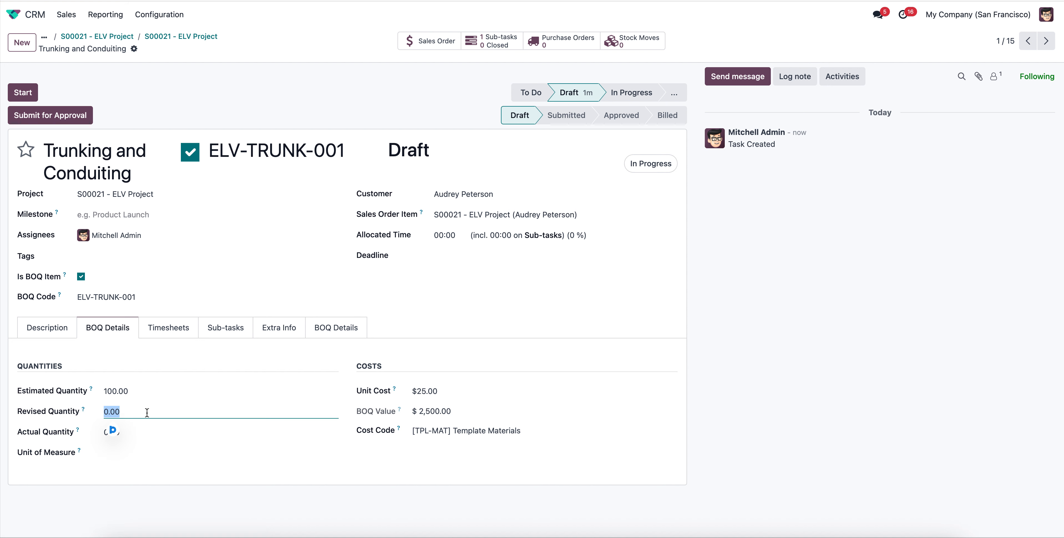
pyautogui.write('110')
pyautogui.press('Tab')
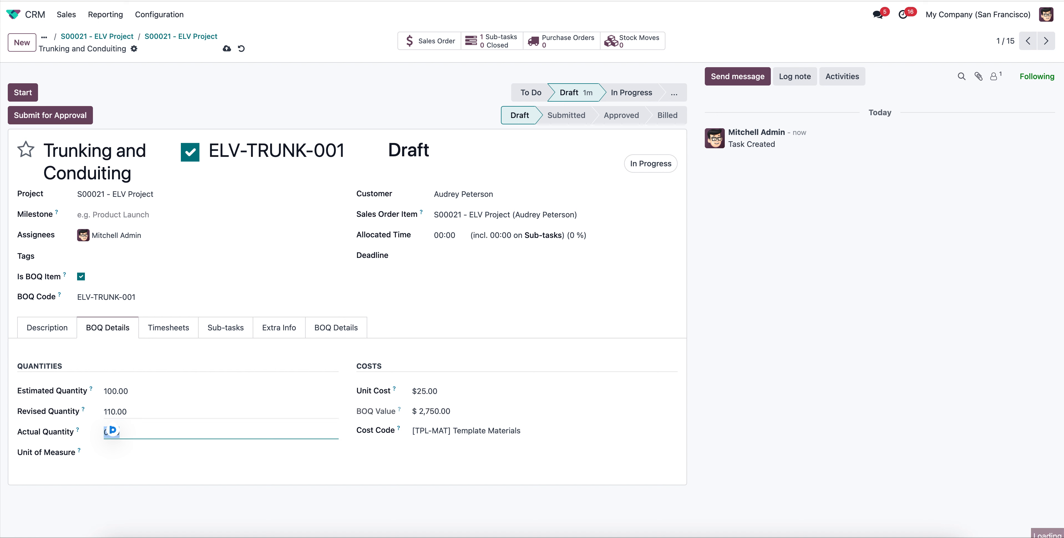
pyautogui.write('1')
pyautogui.press('Tab')
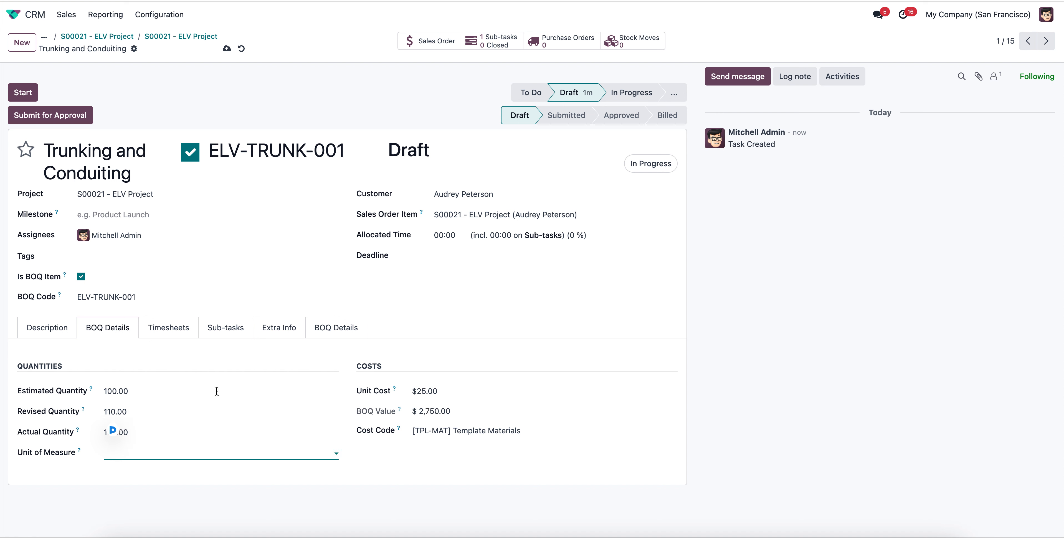
# Review the Trunking and Conduiting task's timesheets, sub-tasks and full BOQ cost analysis, and save the task.
pyautogui.click(183, 333)
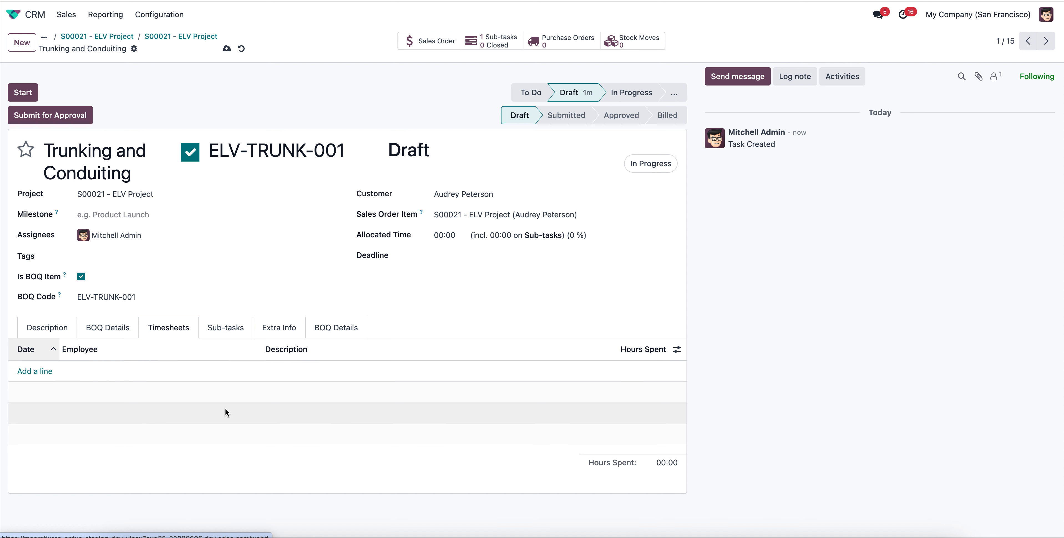
pyautogui.click(225, 328)
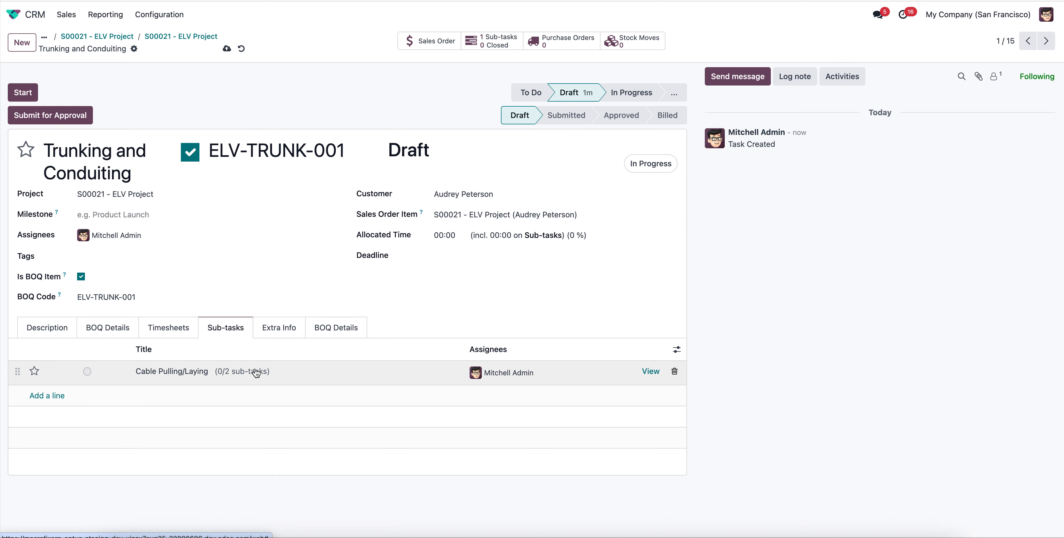
pyautogui.click(338, 330)
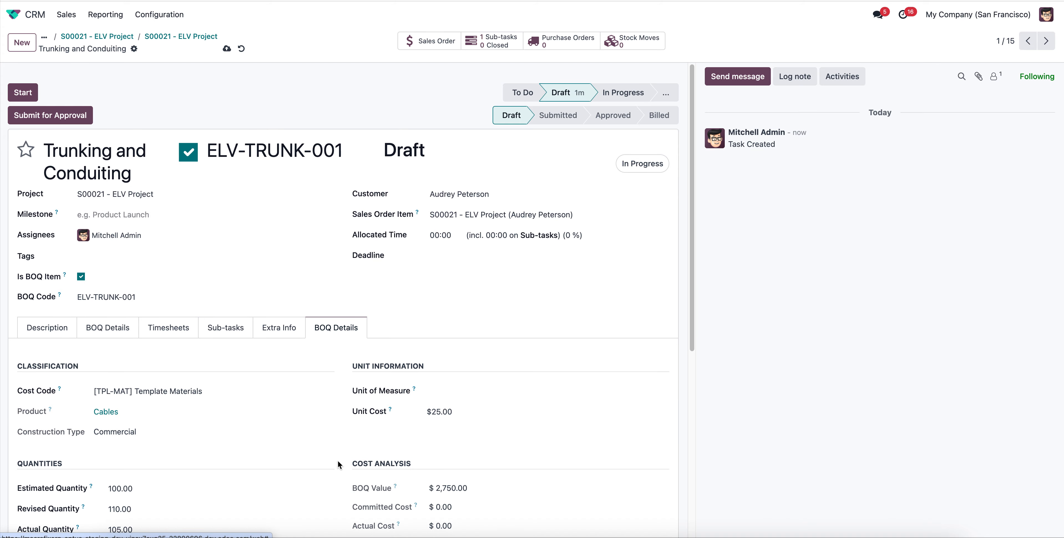
pyautogui.scroll(-6, 338, 464)
pyautogui.scroll(6, 287, 435)
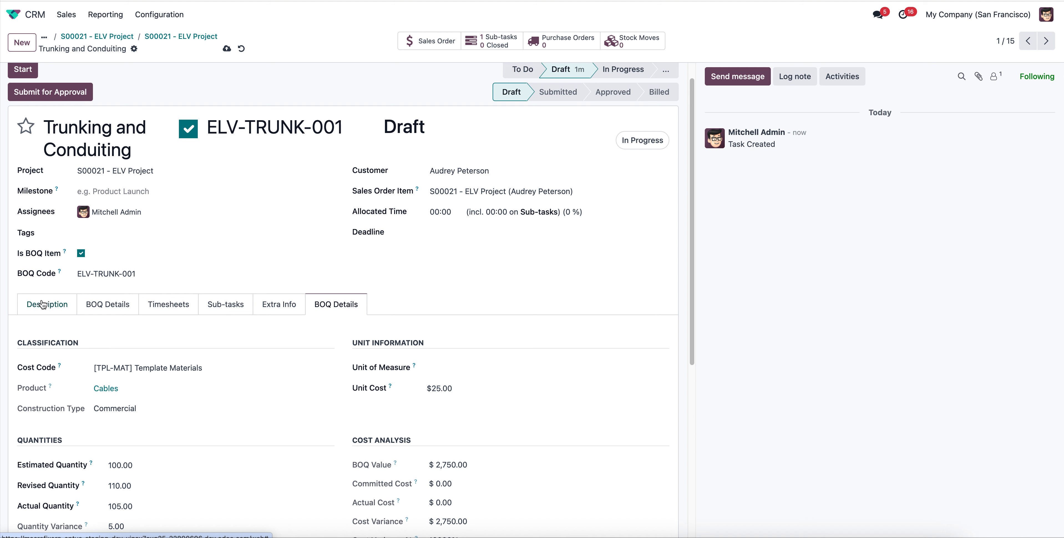
pyautogui.click(42, 305)
pyautogui.click(228, 50)
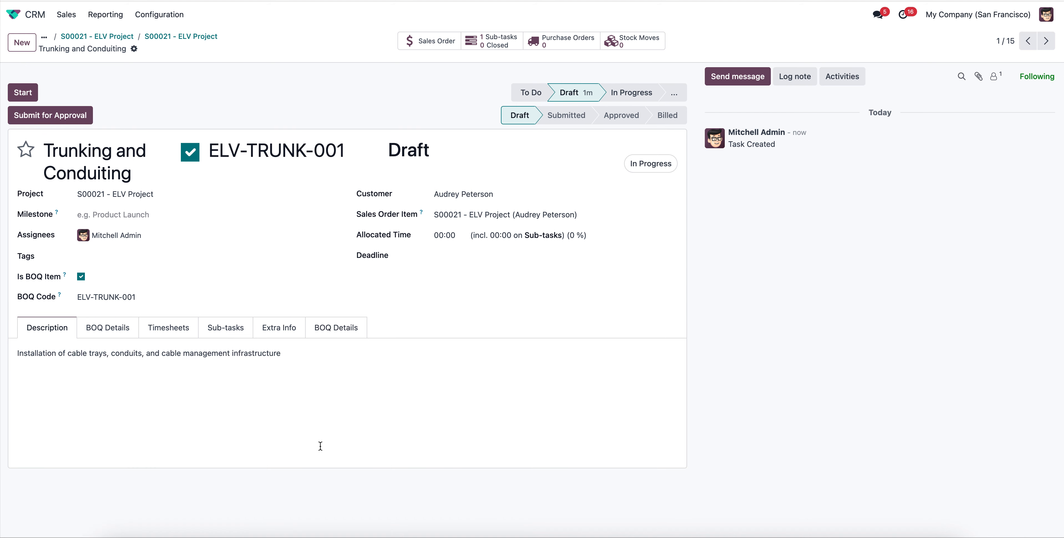
# Open the Cable Pulling/Laying sub-task, set its revised BOQ quantity to 450 and actual quantity to 400, and save.
pyautogui.click(244, 334)
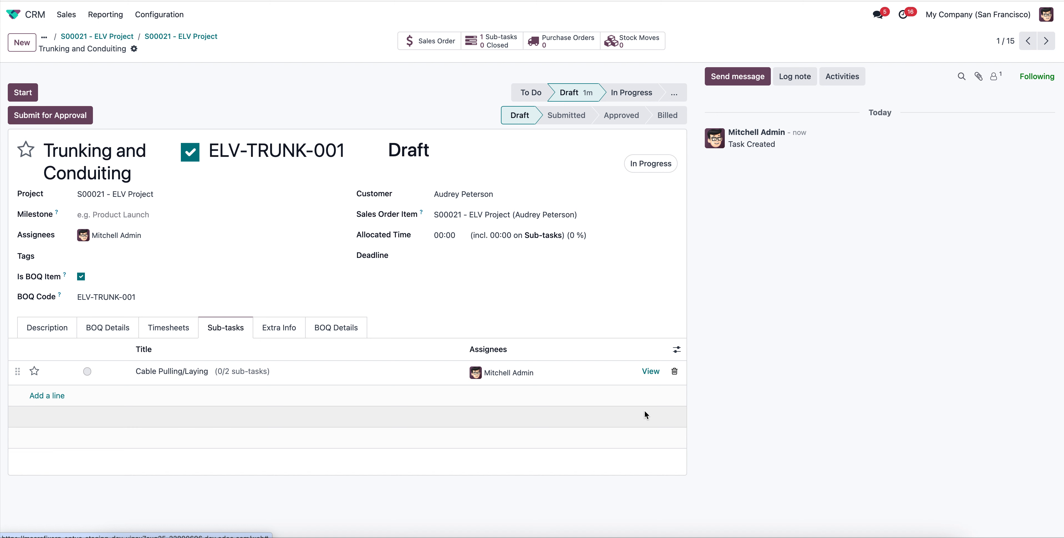
pyautogui.click(650, 371)
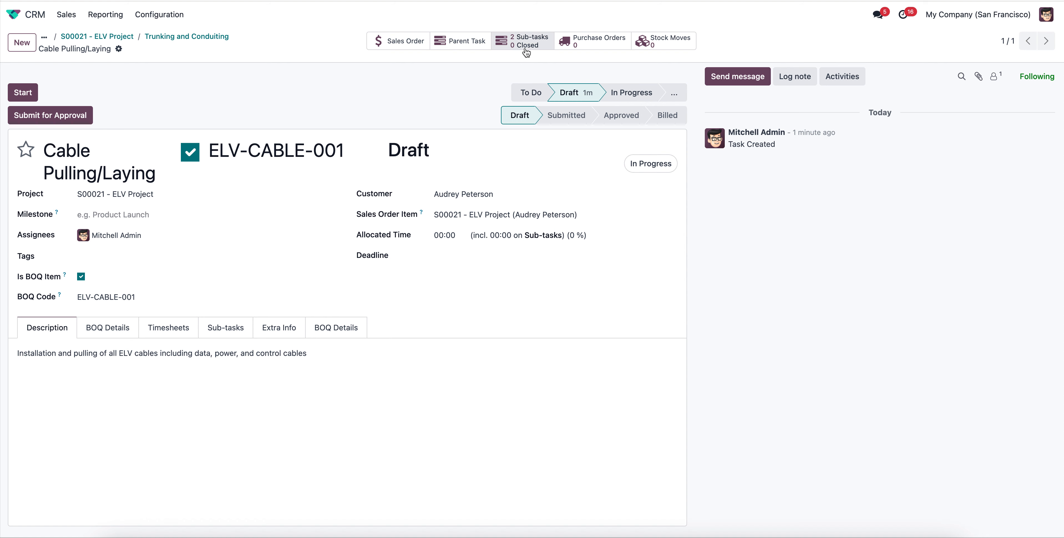
pyautogui.click(133, 328)
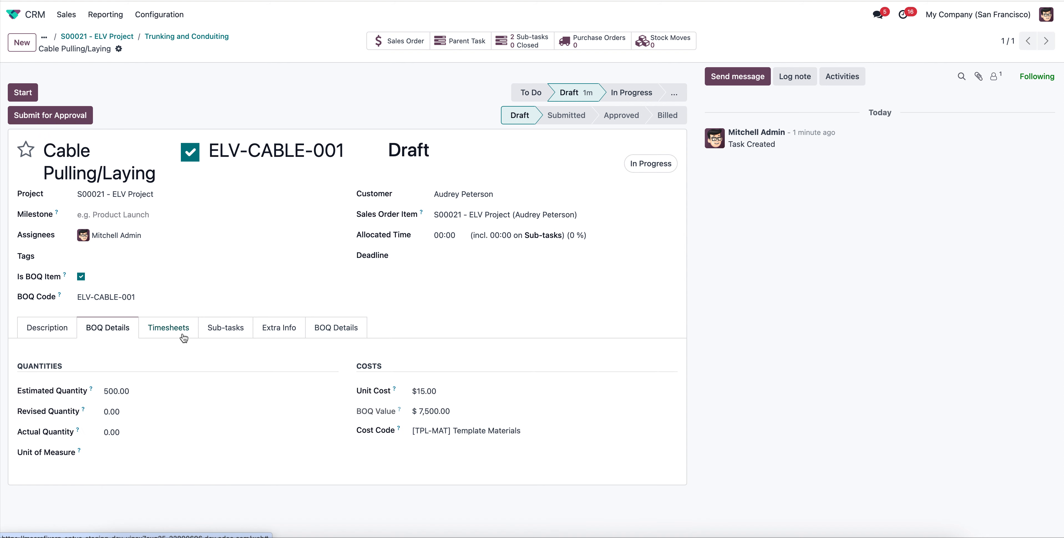
pyautogui.click(138, 411)
pyautogui.write('450')
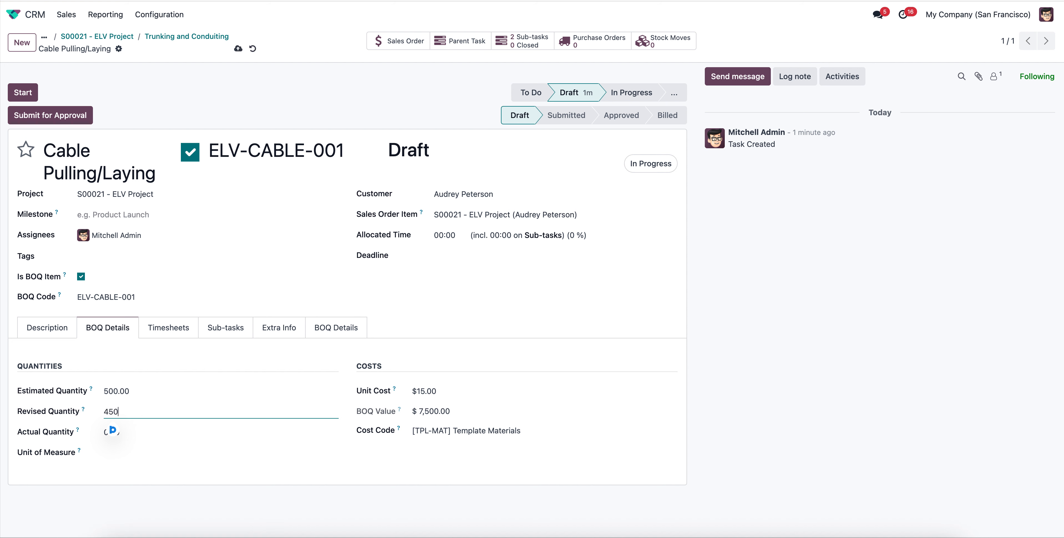
pyautogui.click(112, 430)
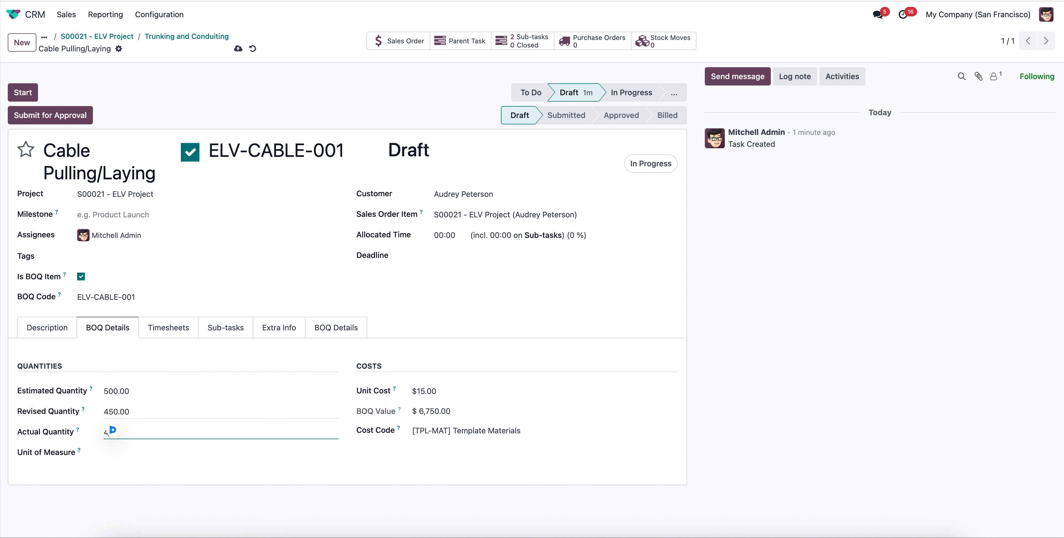
pyautogui.write('44')
pyautogui.write('00')
pyautogui.press('Tab')
pyautogui.click(238, 48)
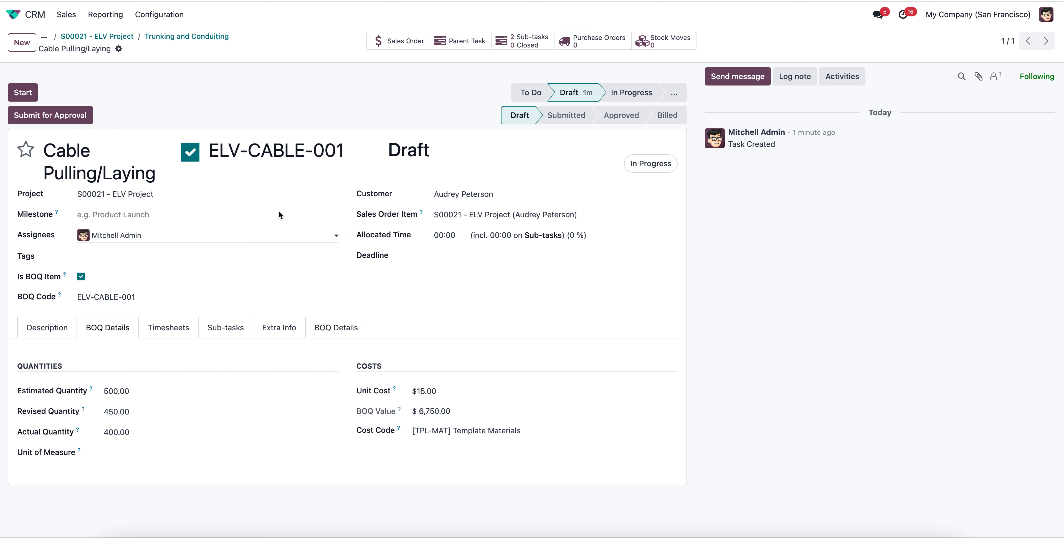
# Review the Cable Pulling/Laying task's sub-tasks, description and full BOQ details, including classification, quantities, cost analysis and progress tracking.
pyautogui.click(528, 43)
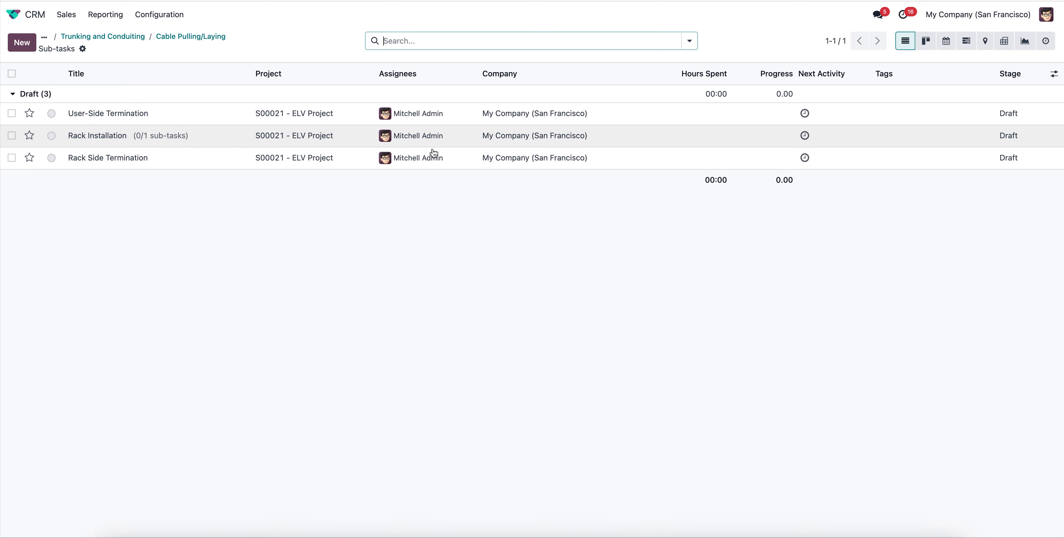
pyautogui.click(169, 37)
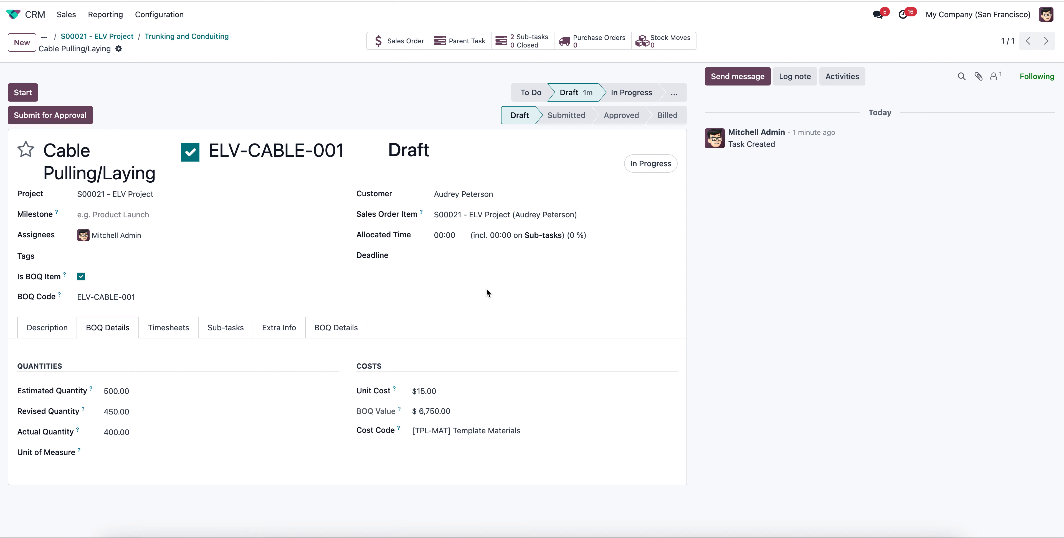
pyautogui.click(240, 331)
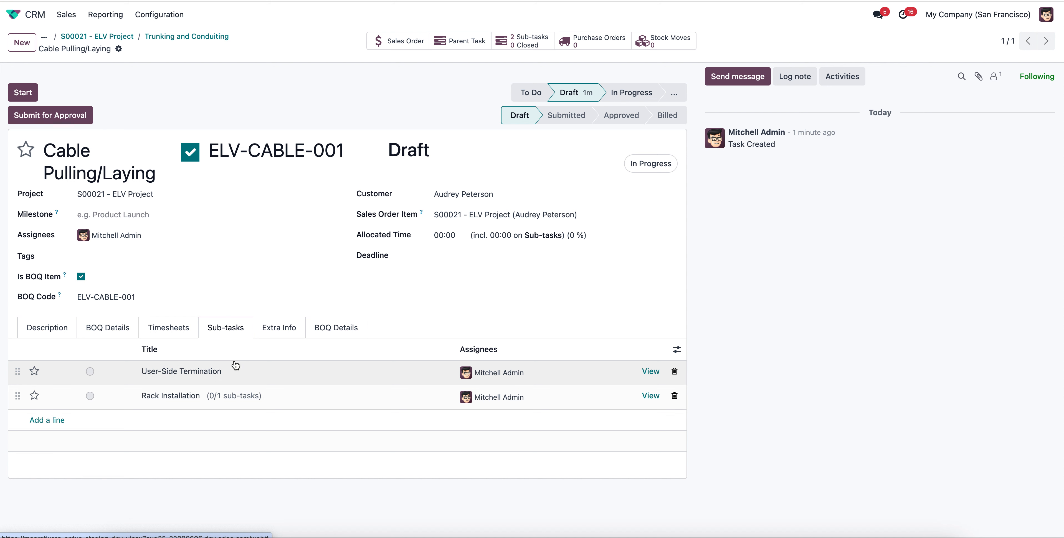
pyautogui.click(56, 331)
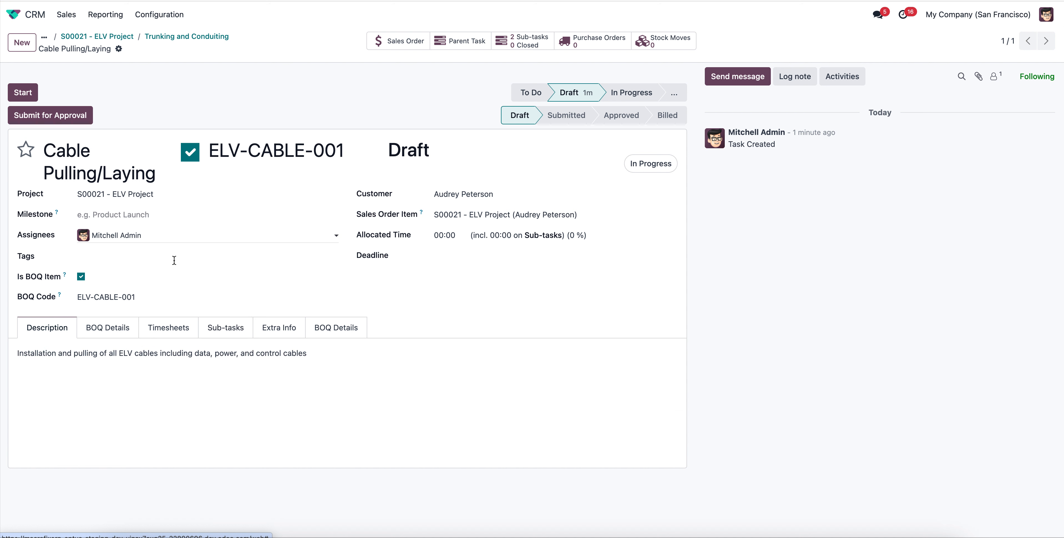
pyautogui.click(352, 335)
pyautogui.scroll(-3, 351, 411)
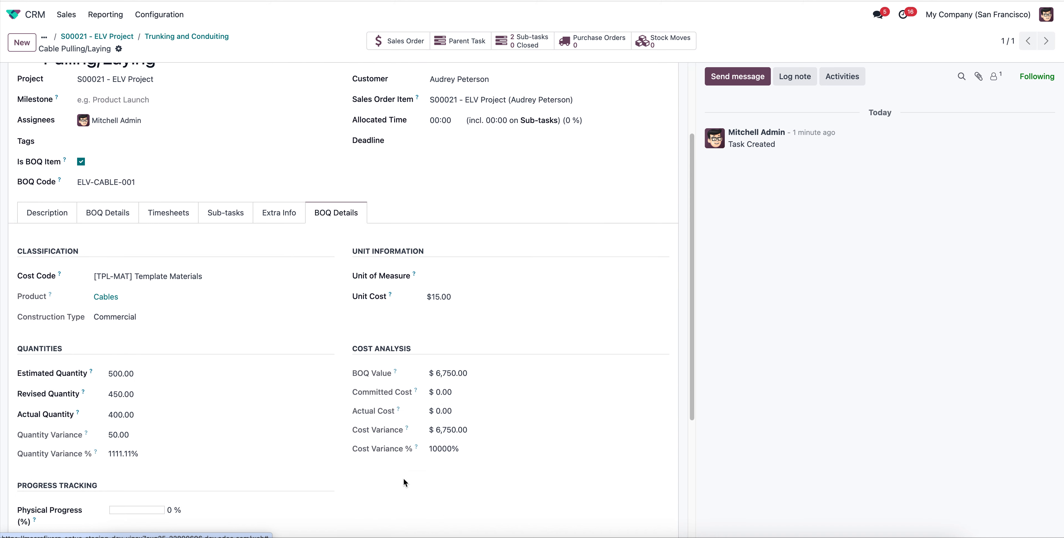
pyautogui.scroll(-3, 549, 362)
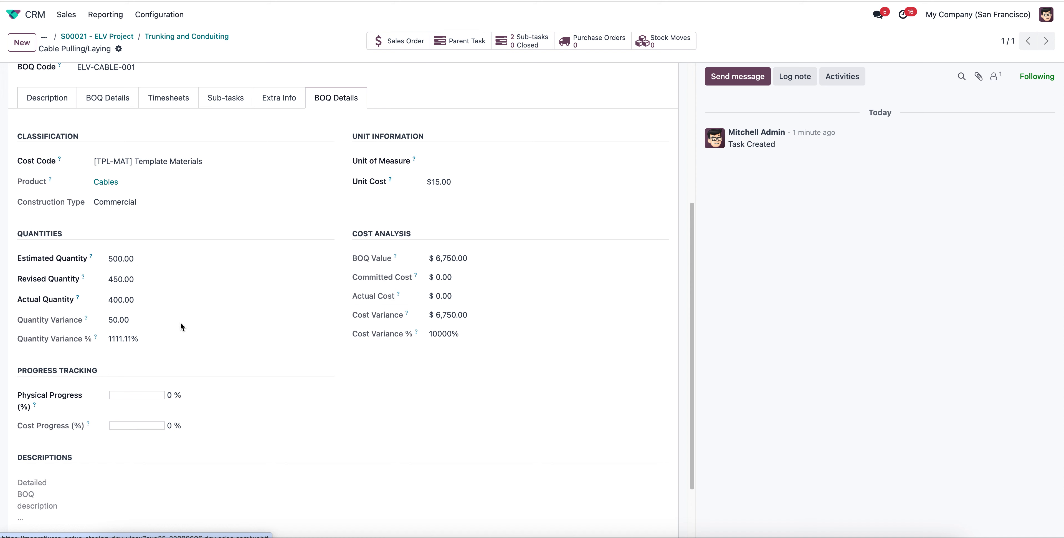
# Review the Cable Pulling/Laying task's full BOQ details, extra info, sub-tasks, timesheets and description.
pyautogui.scroll(1, 193, 395)
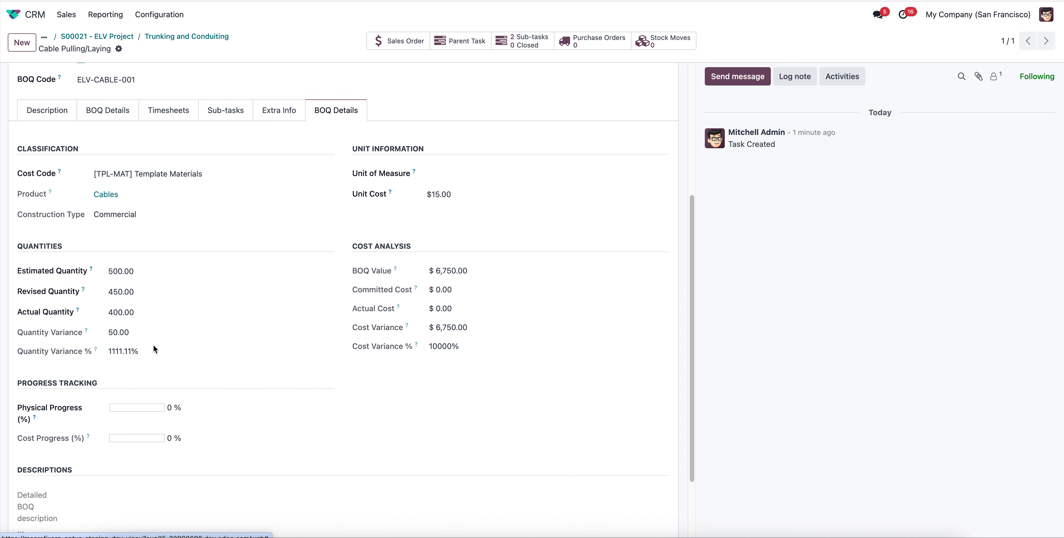
pyautogui.scroll(5, 171, 373)
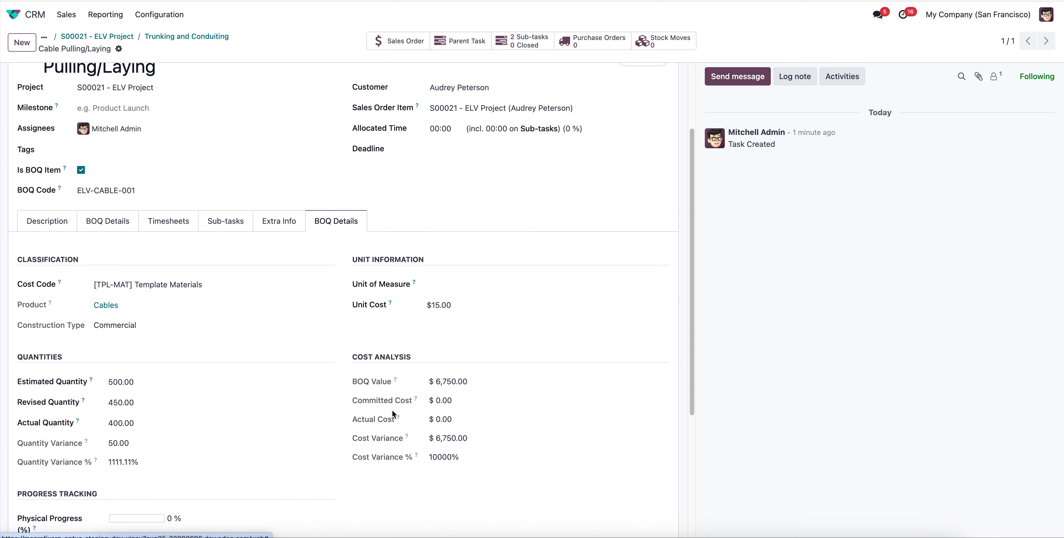
pyautogui.click(265, 313)
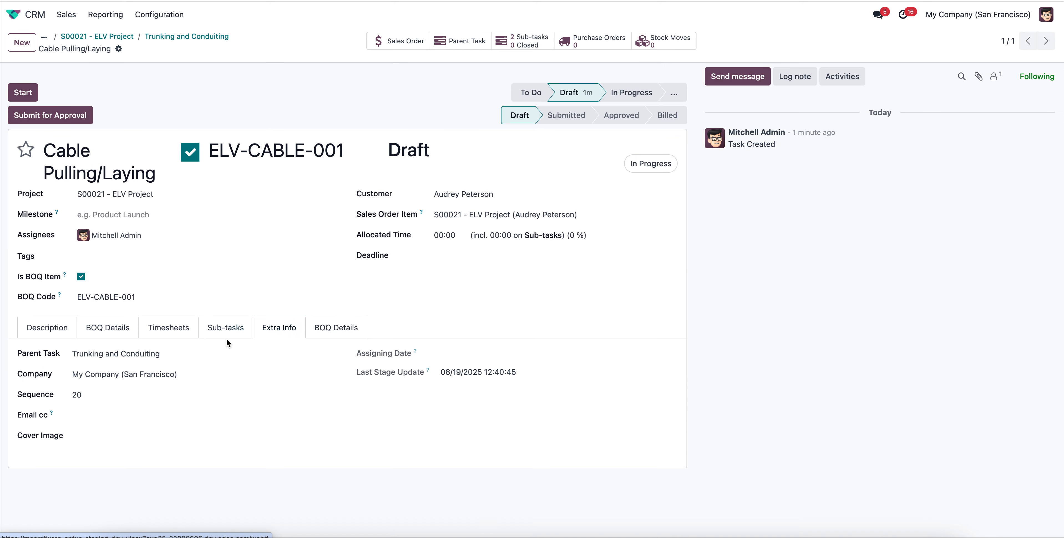
pyautogui.click(226, 332)
pyautogui.click(170, 328)
pyautogui.click(99, 333)
pyautogui.click(54, 327)
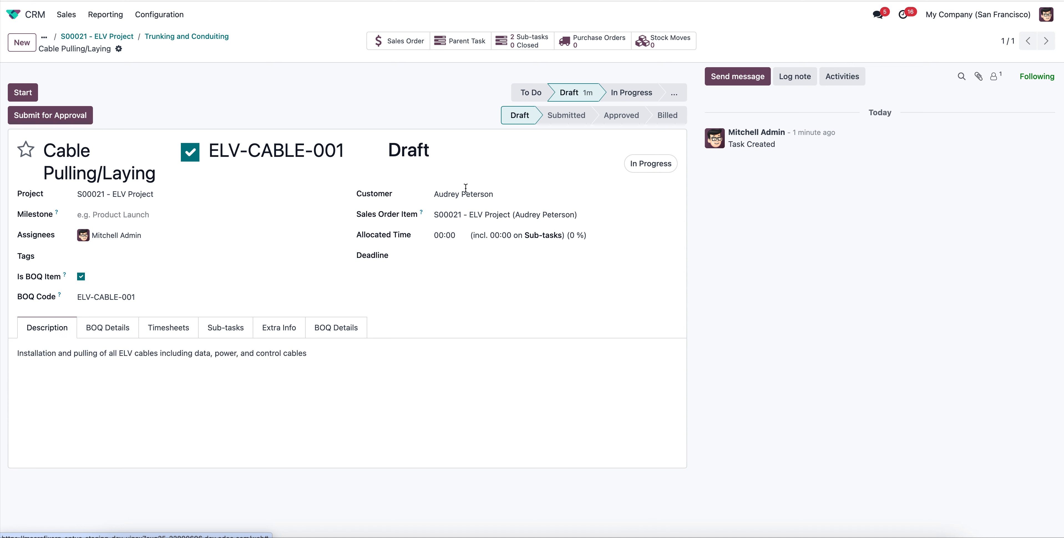
# Submit the Cable Pulling/Laying BOQ item for approval, approve it, and check its BOQ quantities.
pyautogui.click(32, 115)
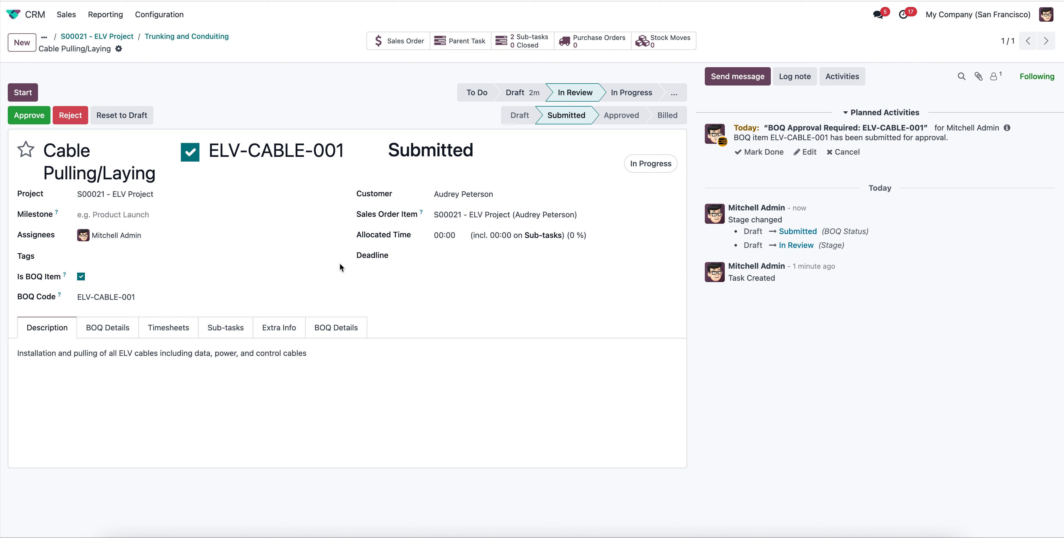
pyautogui.click(32, 118)
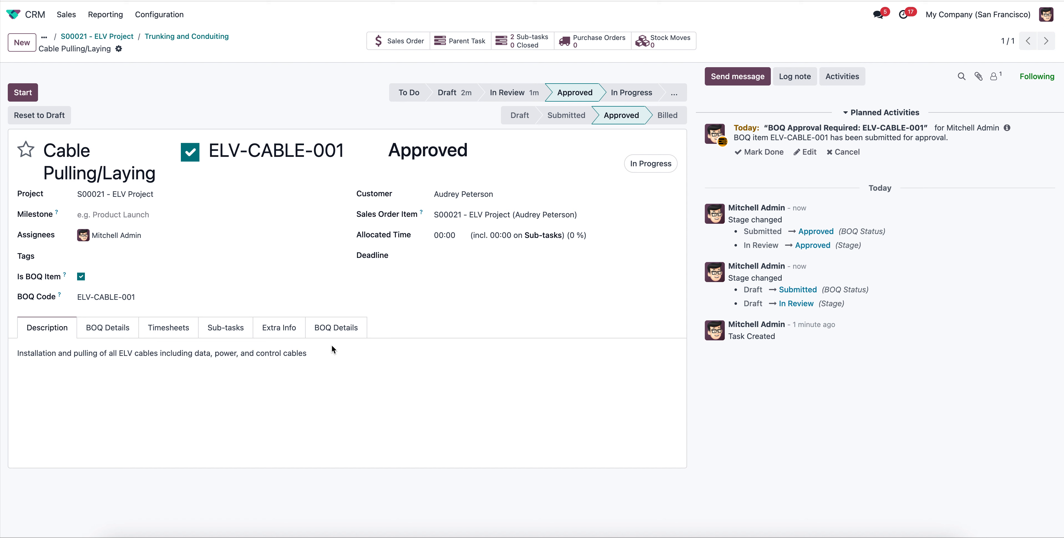
pyautogui.click(112, 334)
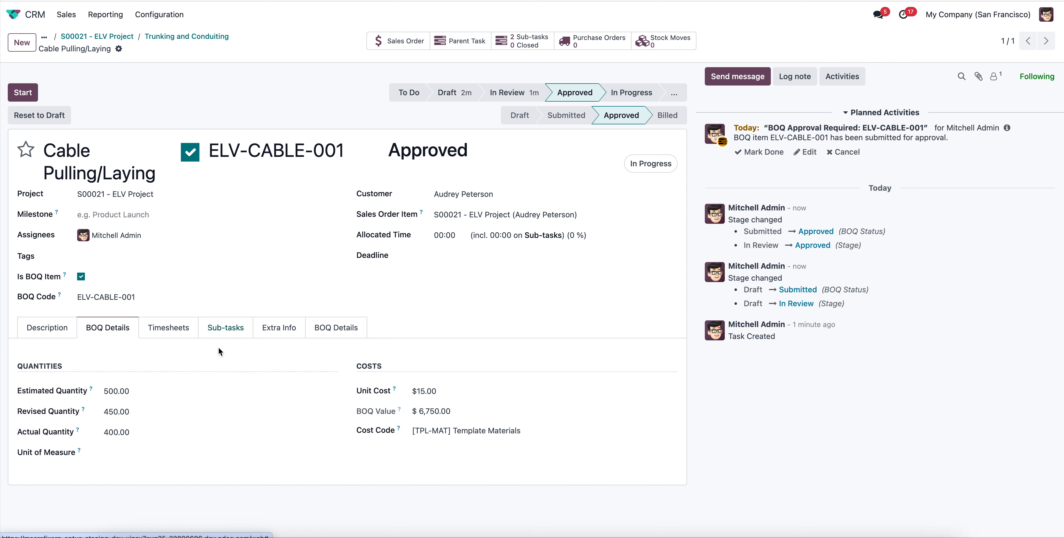
# Open the User-Side Termination sub-task of Cable Pulling/Laying and show its BOQ quantities.
pyautogui.click(222, 334)
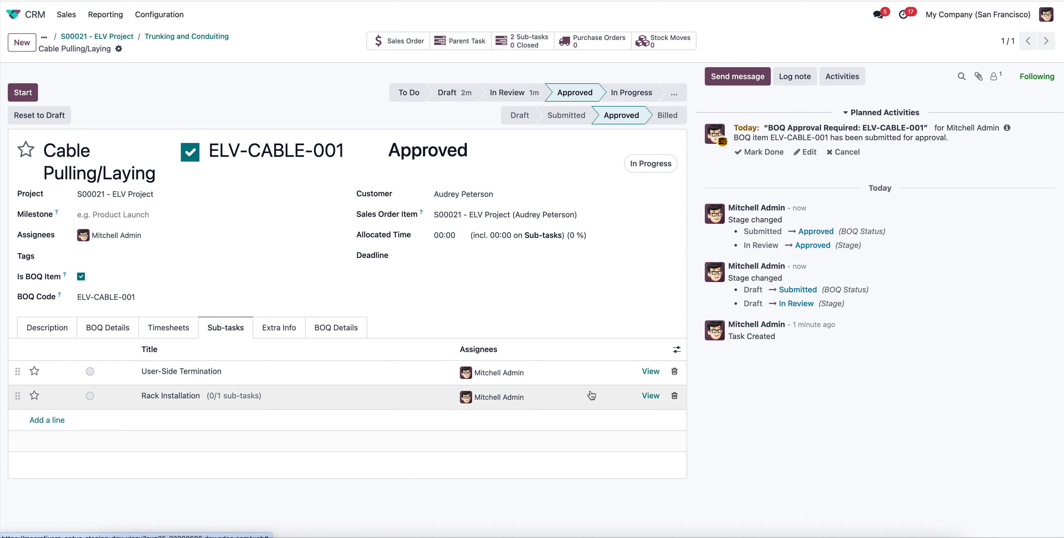
pyautogui.click(651, 372)
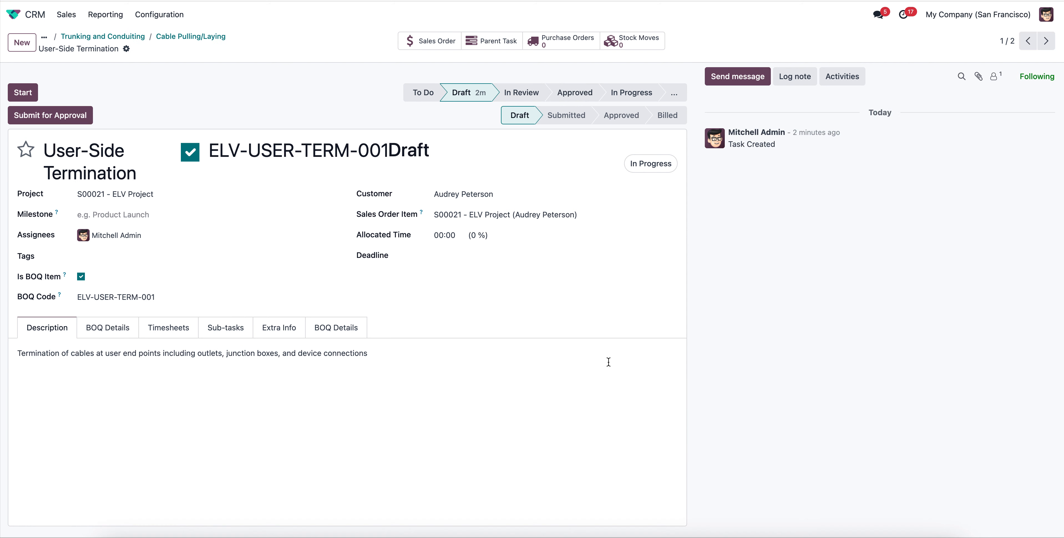
pyautogui.click(128, 336)
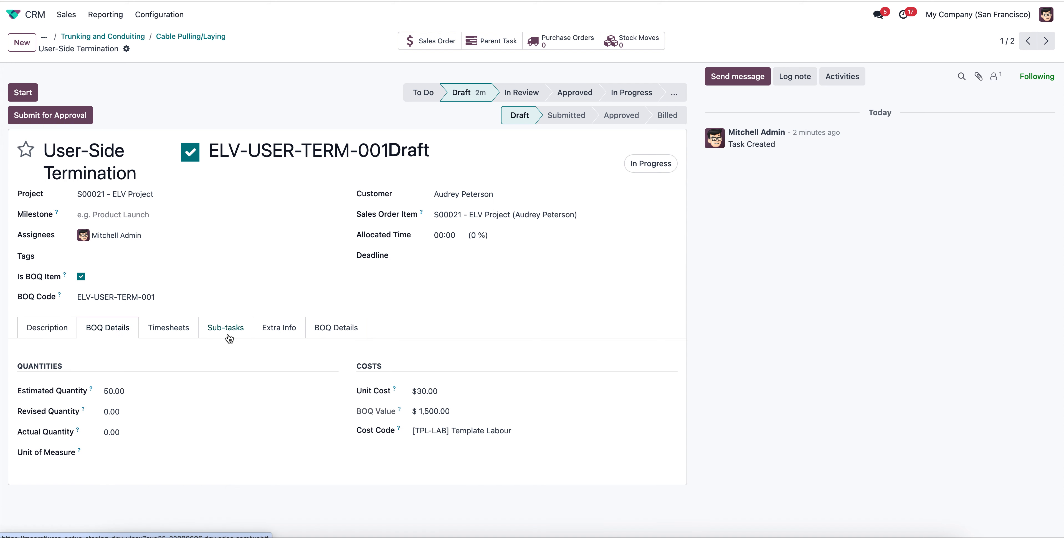
# Set the User-Side Termination task's revised quantity and actual quantity both to 40.
pyautogui.click(137, 414)
pyautogui.write('40')
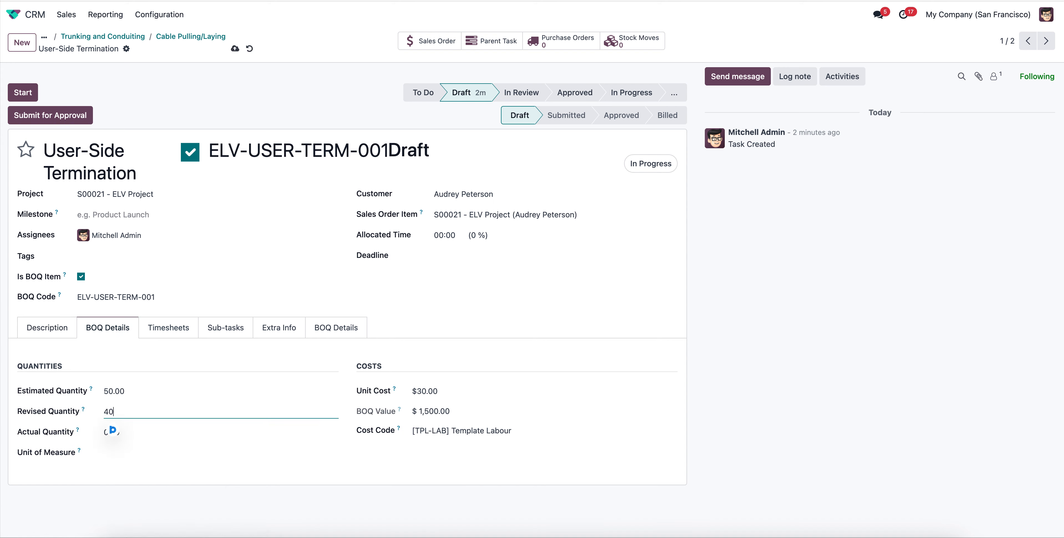
pyautogui.press('Tab')
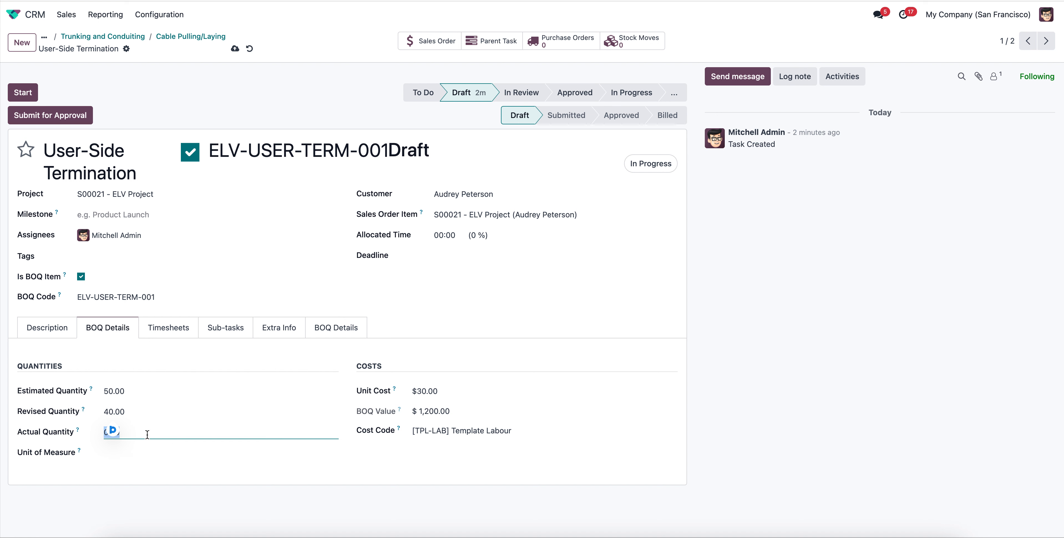
pyautogui.write('4')
pyautogui.press('Tab')
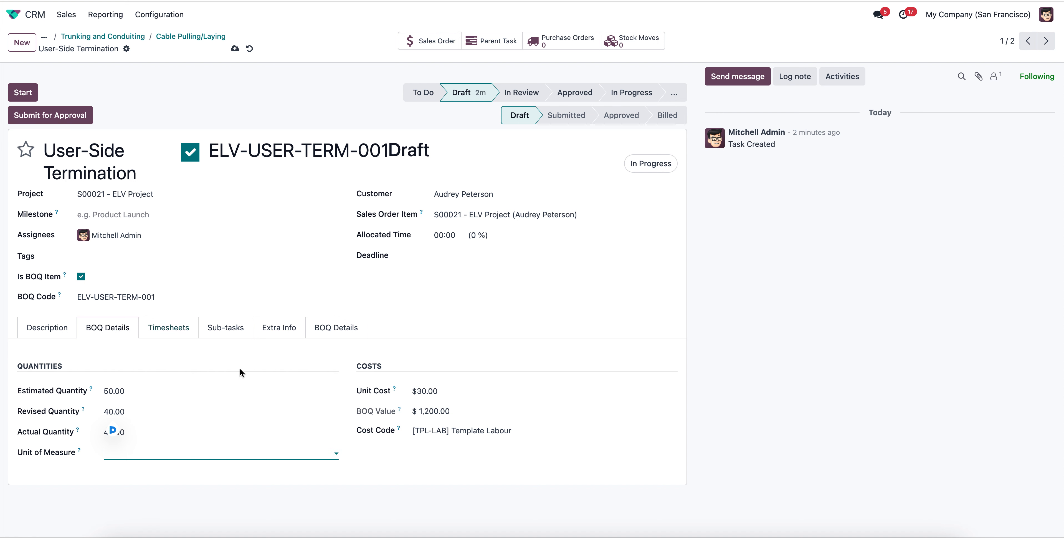
# Save the User-Side Termination task and review its sub-tasks, extra info and full BOQ cost analysis.
pyautogui.click(226, 327)
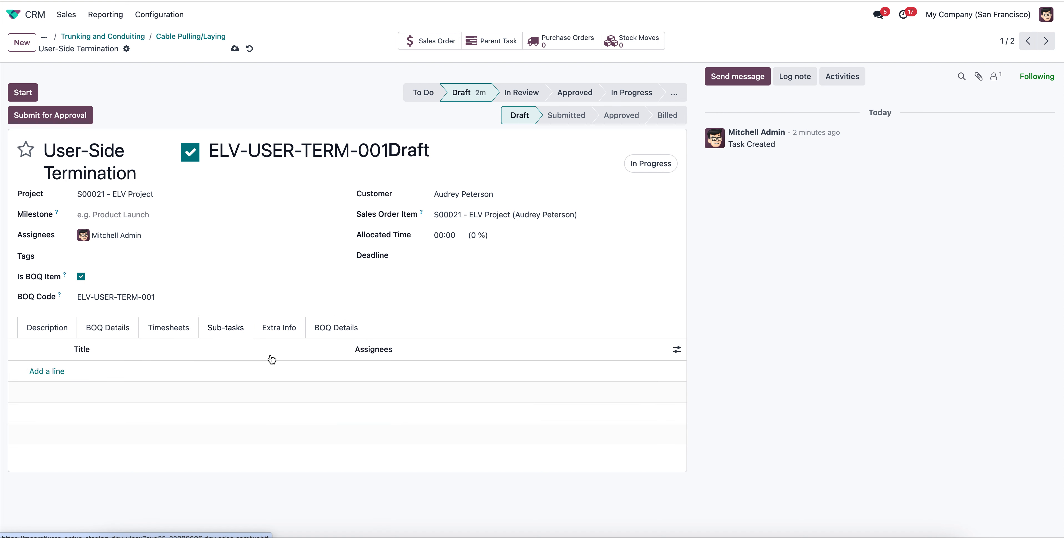
pyautogui.click(278, 327)
pyautogui.click(337, 328)
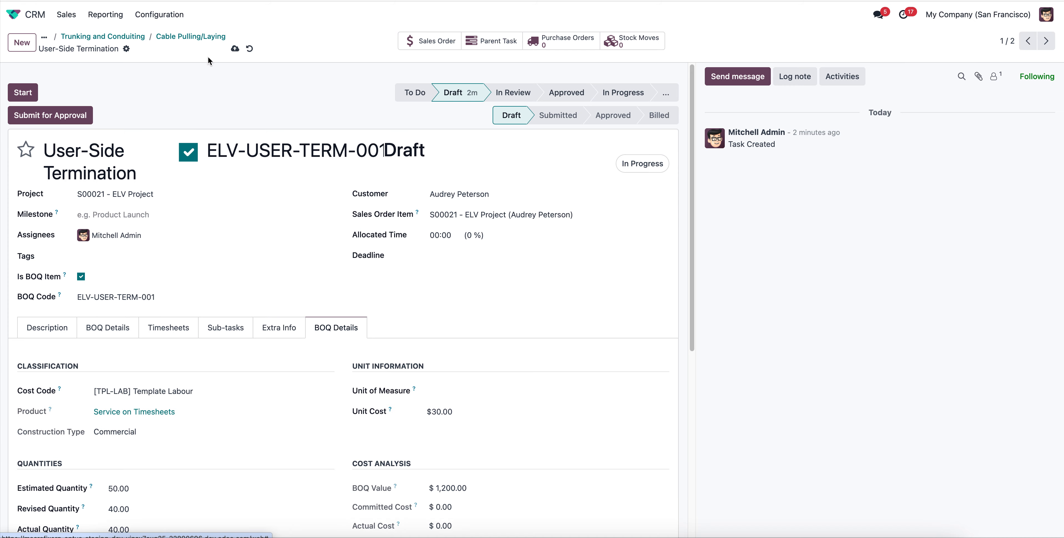
pyautogui.click(235, 49)
pyautogui.scroll(-5, 310, 378)
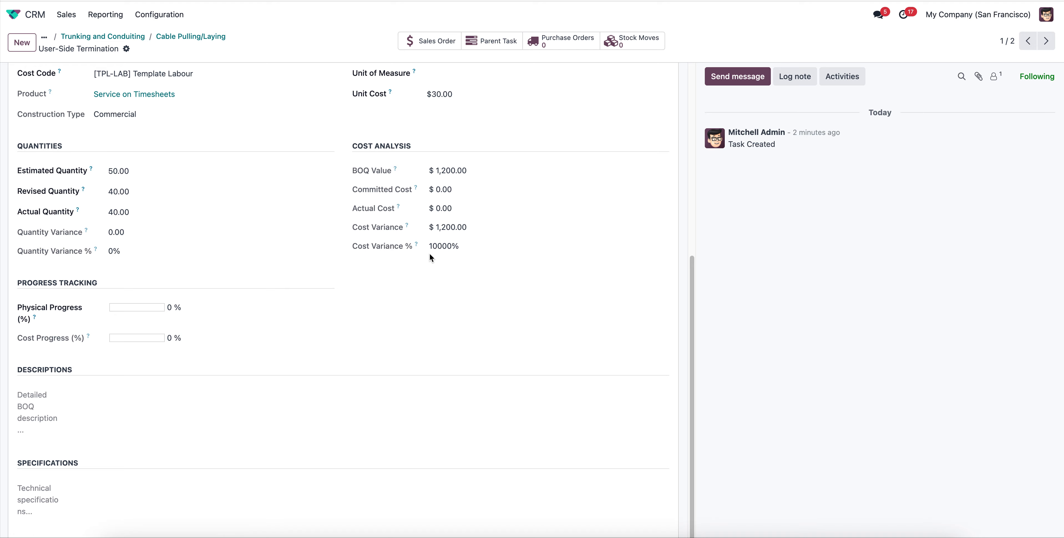
pyautogui.scroll(5, 300, 379)
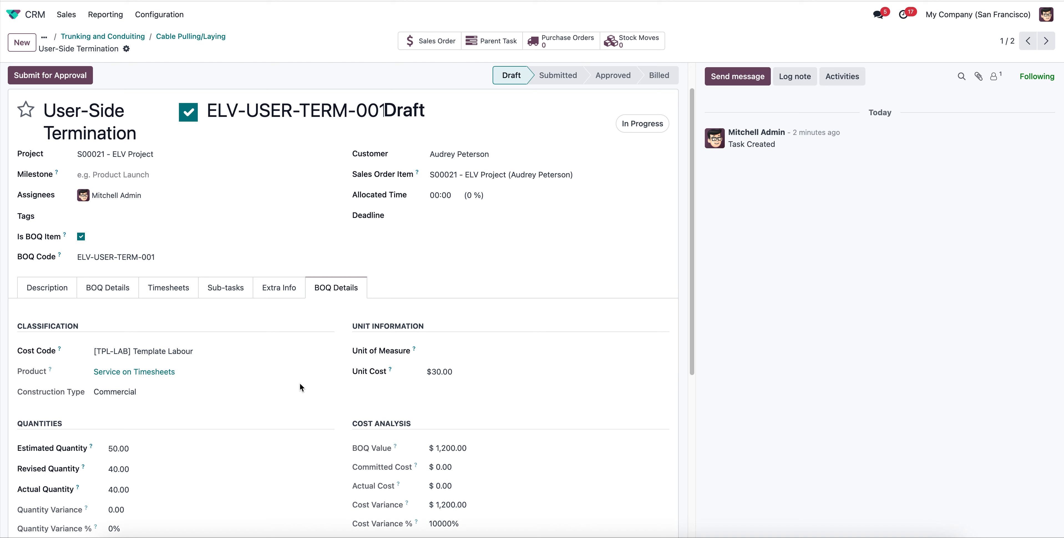
pyautogui.scroll(-4, 300, 383)
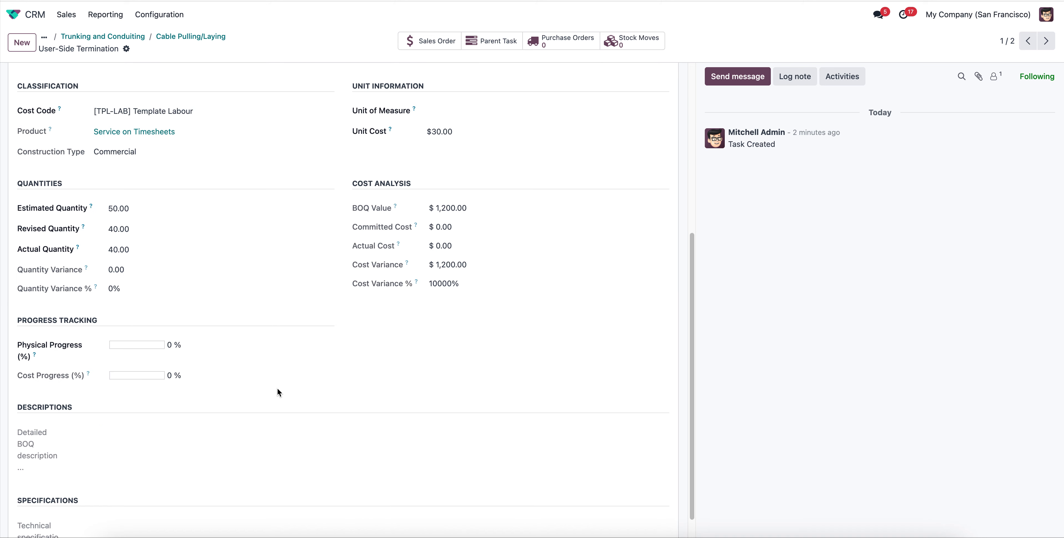
# Set User-Side Termination's actual quantity to 50 and revised quantity to 55, and save the task.
pyautogui.click(141, 247)
pyautogui.write('50')
pyautogui.press('Tab')
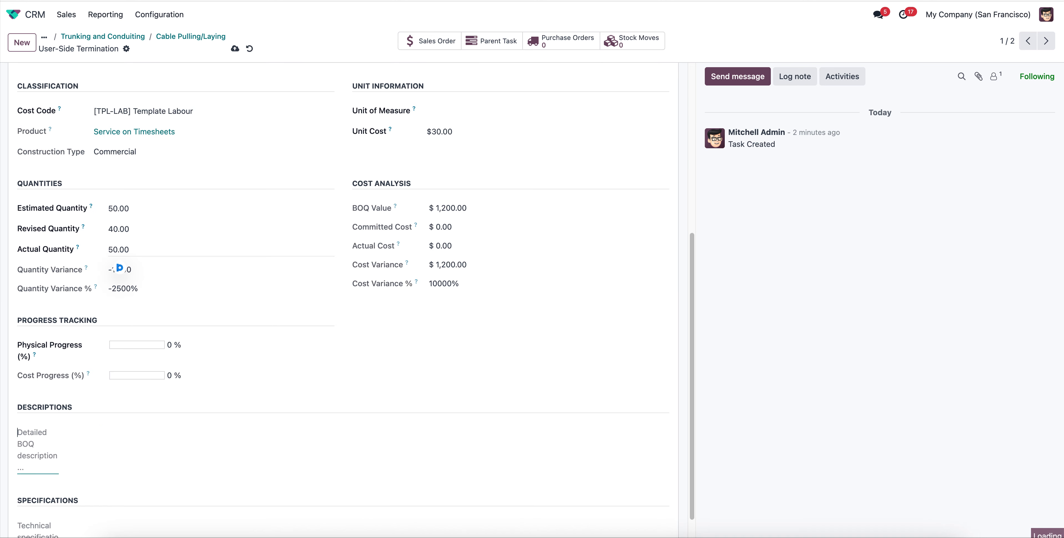
pyautogui.click(140, 228)
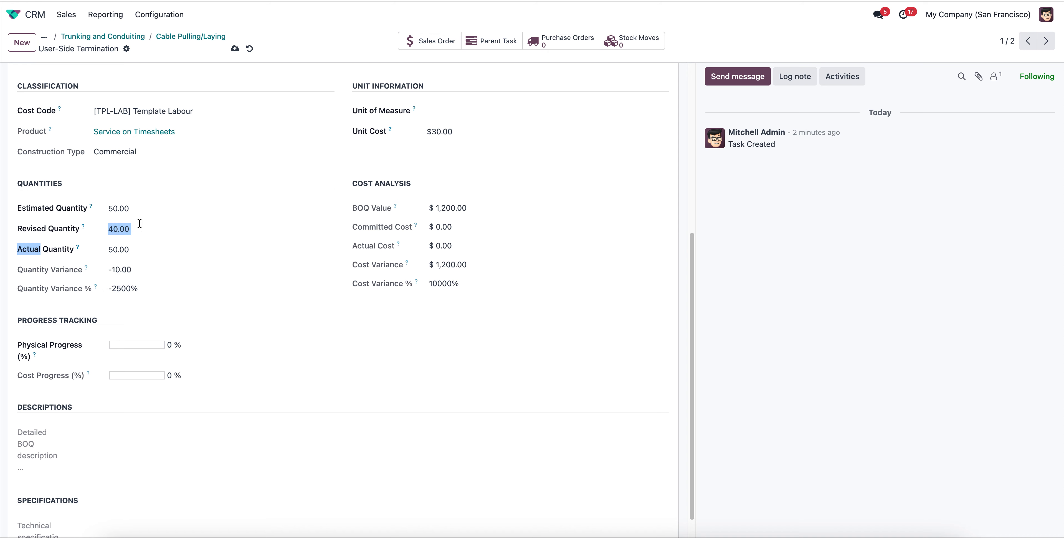
pyautogui.write('55')
pyautogui.press('Tab')
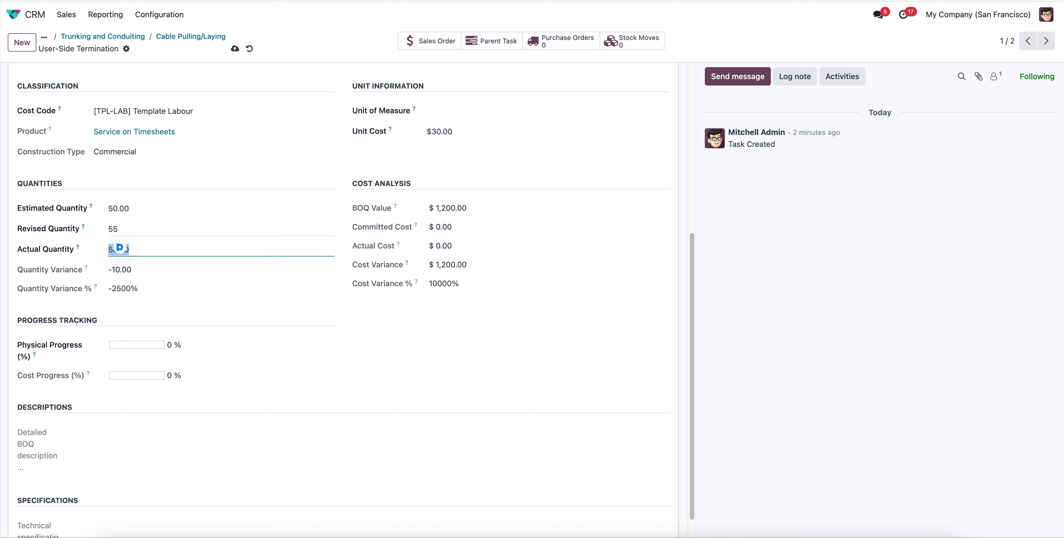
pyautogui.click(234, 48)
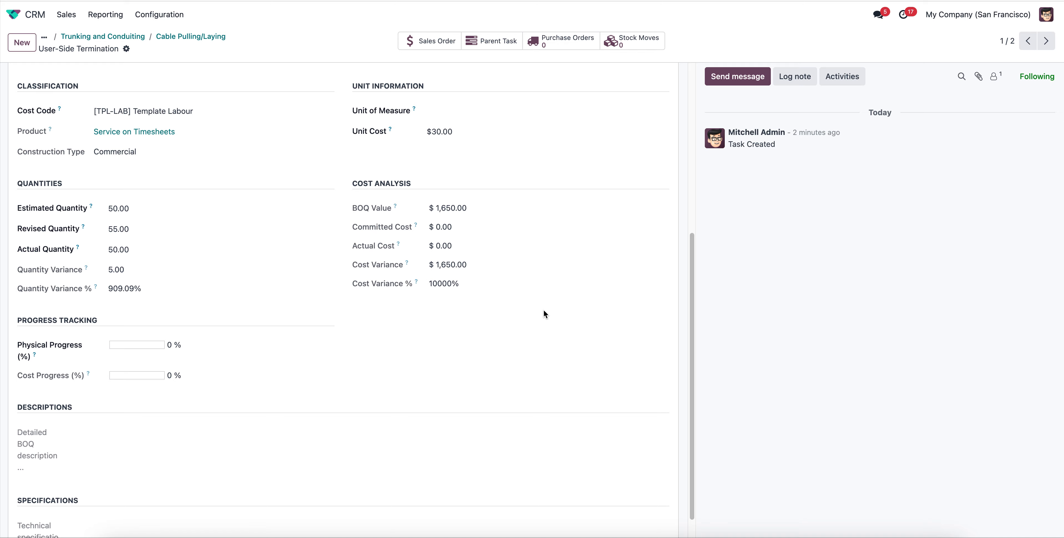
# Check User-Side Termination's timesheets and BOQ quantities, then submit the BOQ item for approval and approve it.
pyautogui.scroll(5, 514, 333)
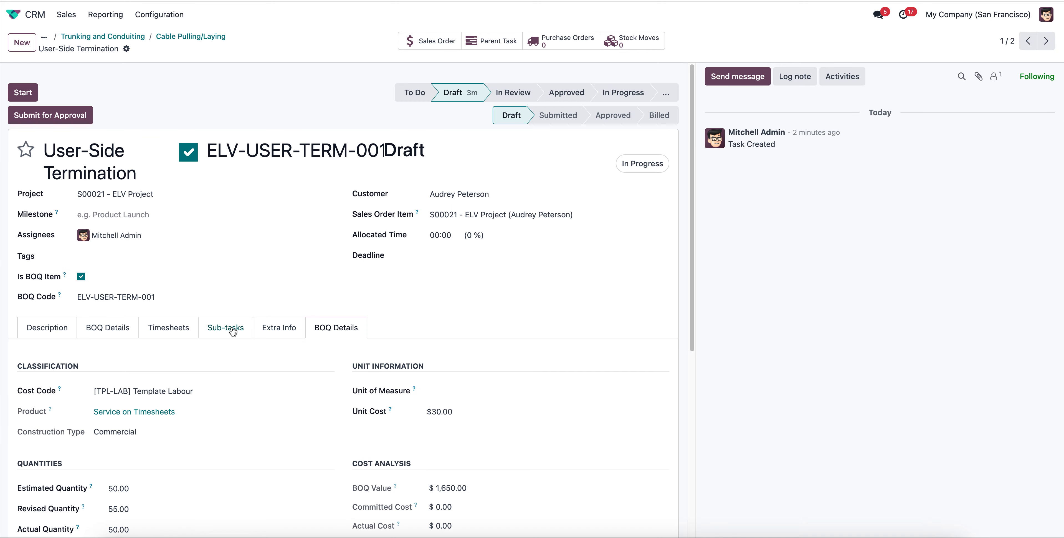
pyautogui.click(166, 328)
pyautogui.click(106, 333)
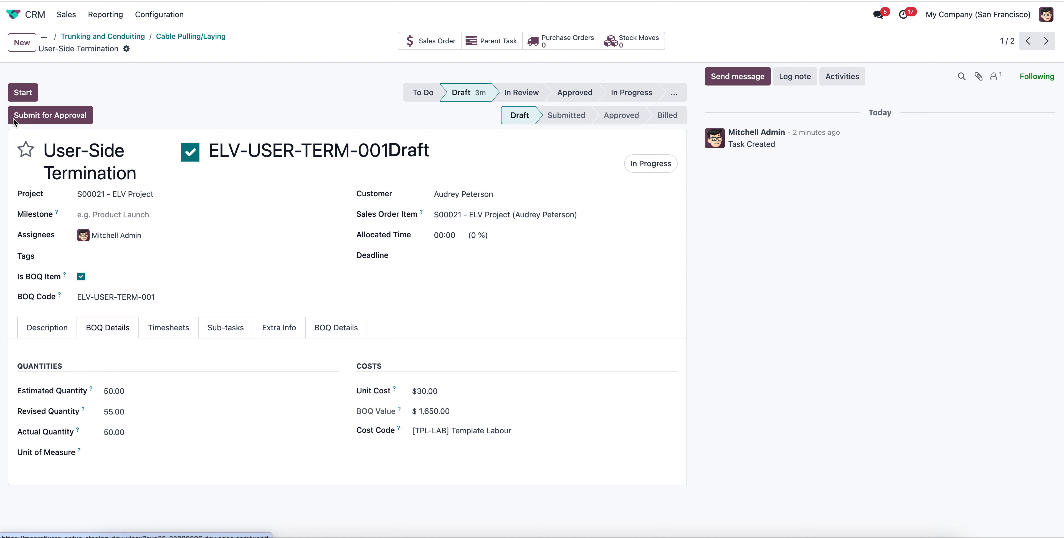
pyautogui.click(46, 115)
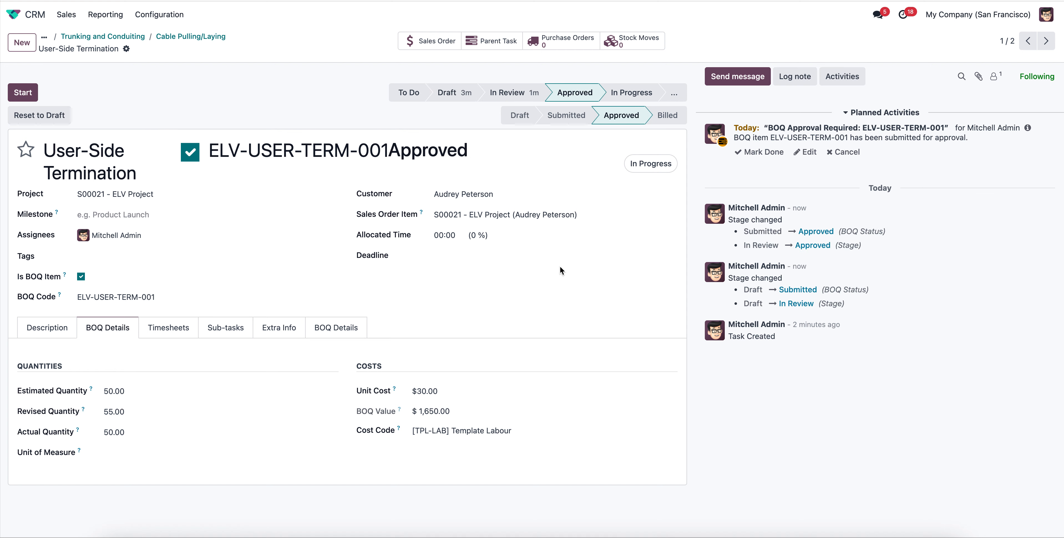
# Open the Rack Installation sub-task and review its full BOQ classification, quantities and cost analysis.
pyautogui.click(1046, 40)
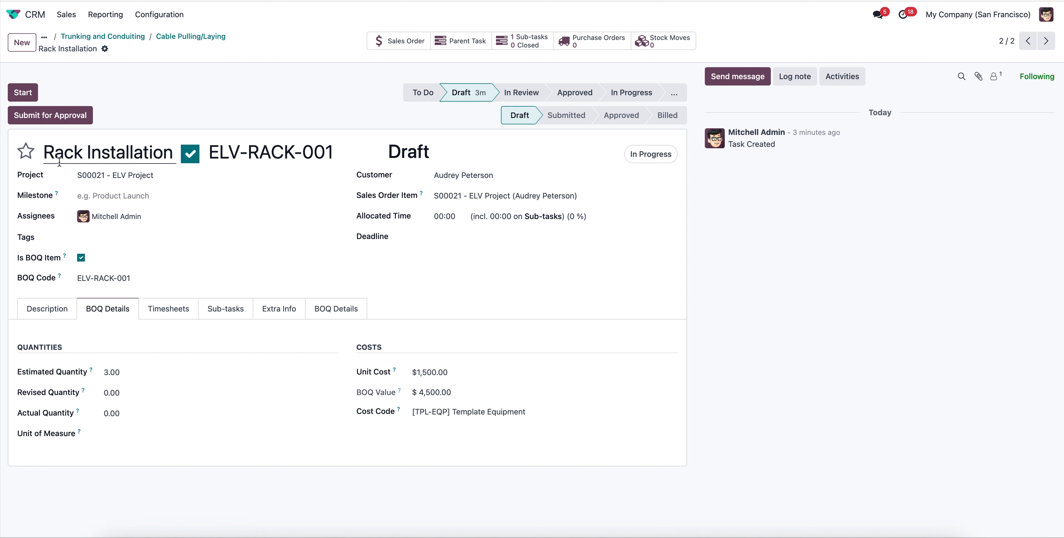
pyautogui.click(281, 300)
pyautogui.click(348, 310)
pyautogui.scroll(-3, 315, 335)
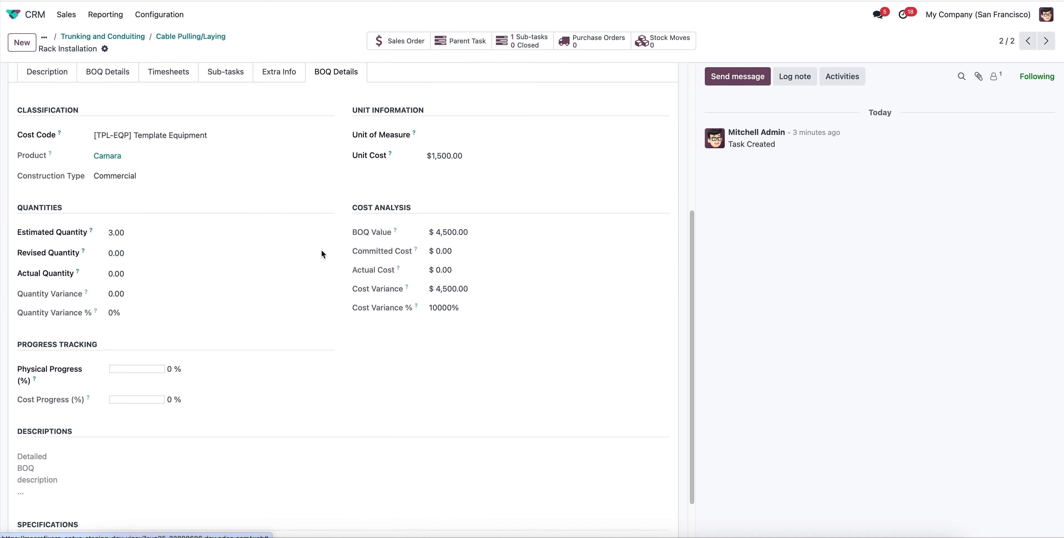
pyautogui.scroll(2, 301, 386)
pyautogui.scroll(-1, 273, 424)
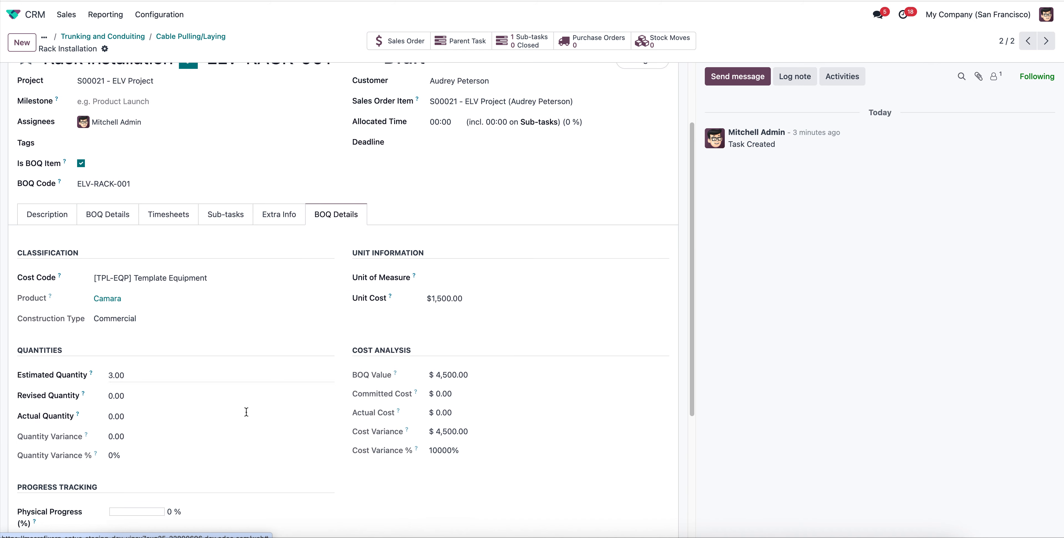
# Set Rack Installation's revised quantity and actual quantity both to 3, and save the task.
pyautogui.click(142, 396)
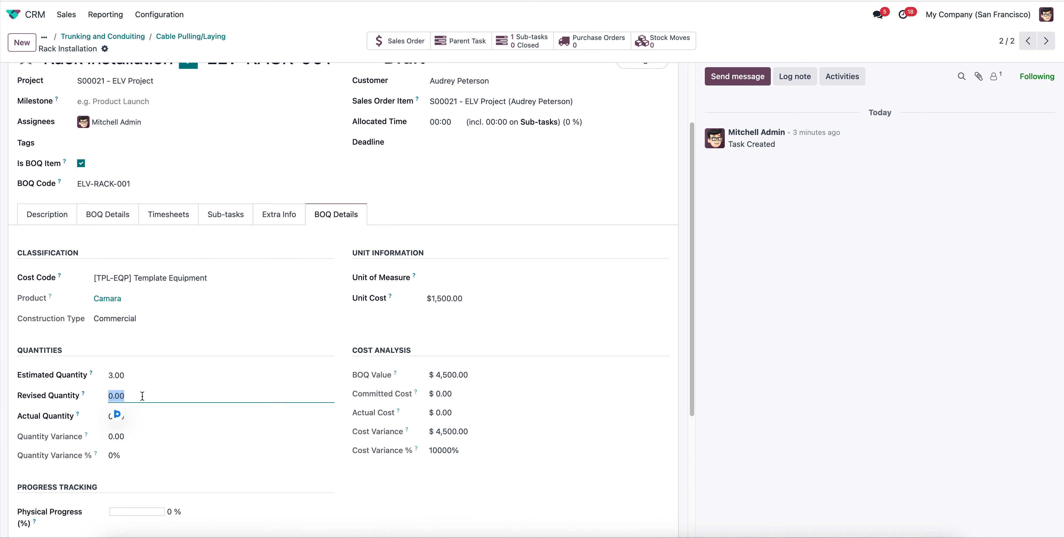
pyautogui.write('3')
pyautogui.click(140, 417)
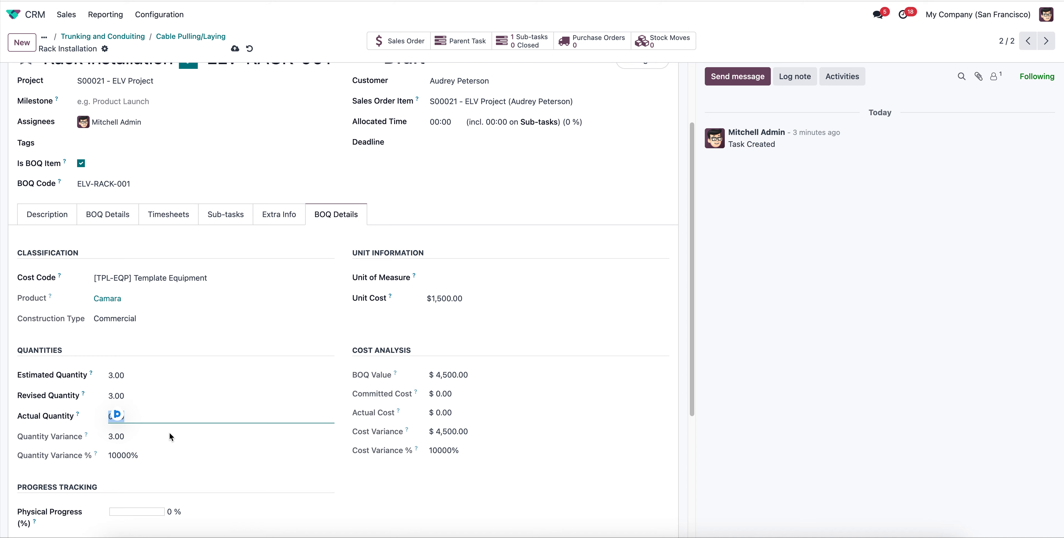
pyautogui.write('3')
pyautogui.scroll(-3, 182, 405)
pyautogui.scroll(4, 198, 368)
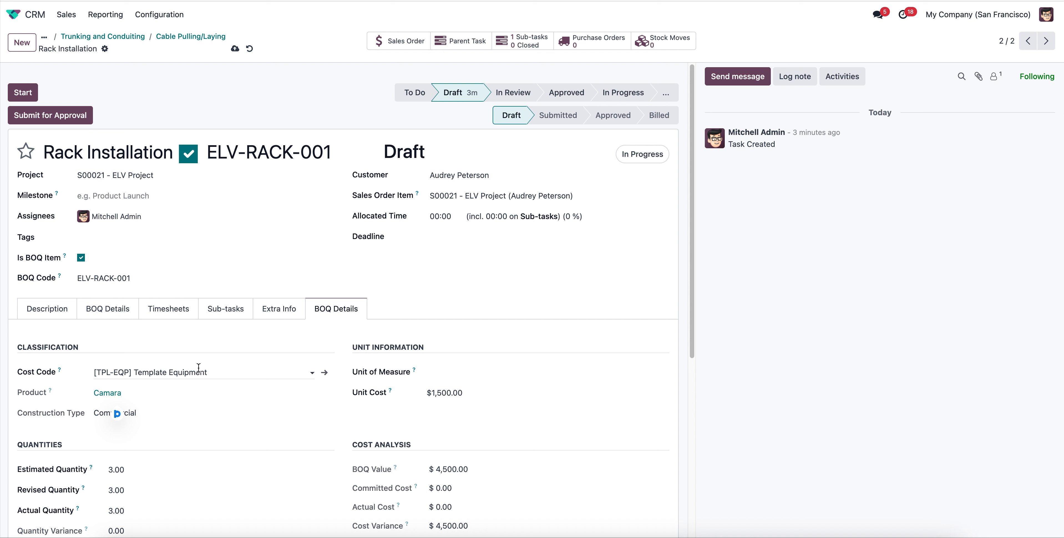
pyautogui.click(235, 49)
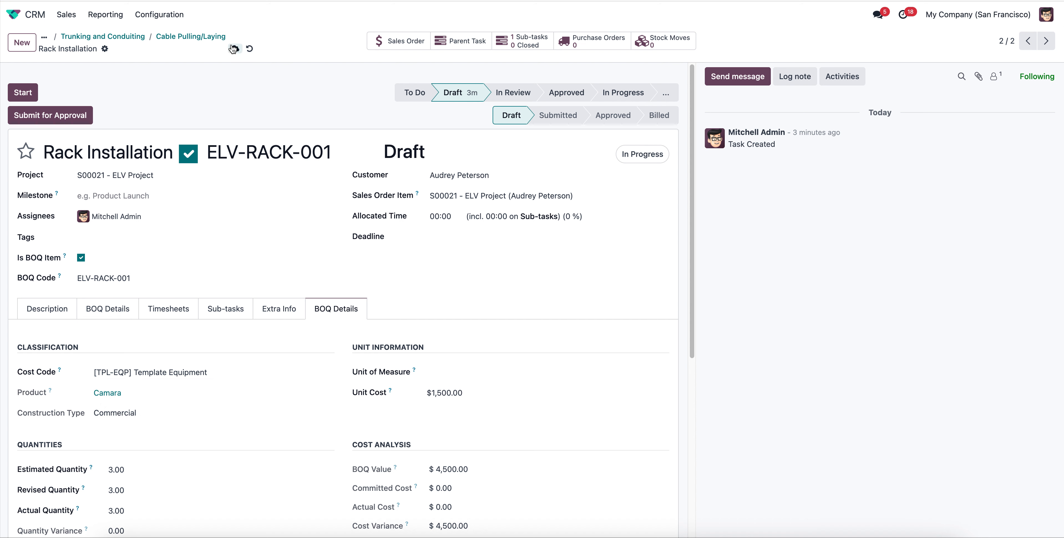
# Check Rack Installation's sub-tasks, timesheets and BOQ quantities, and submit the BOQ item for approval.
pyautogui.click(227, 311)
pyautogui.click(163, 314)
pyautogui.click(224, 316)
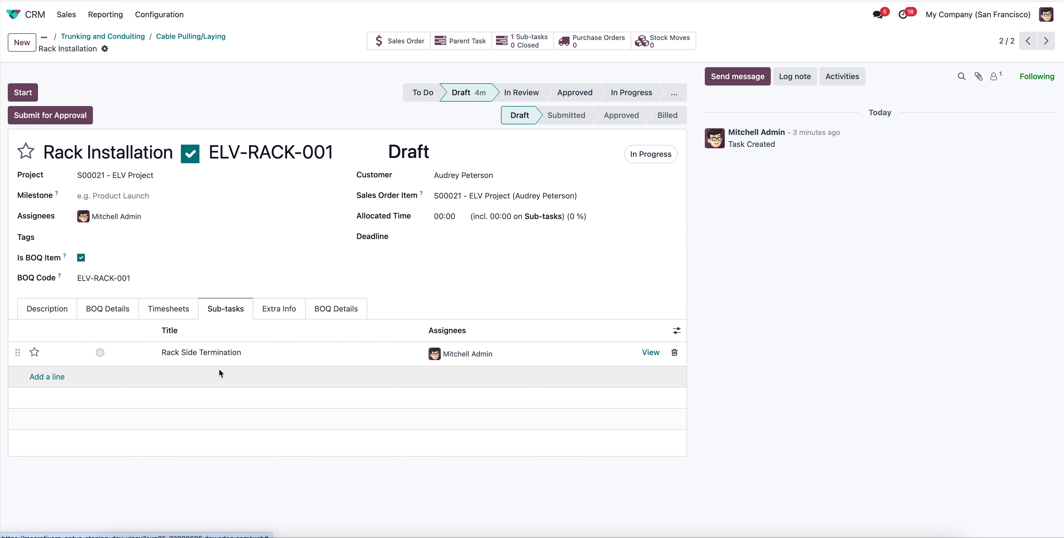
pyautogui.click(159, 309)
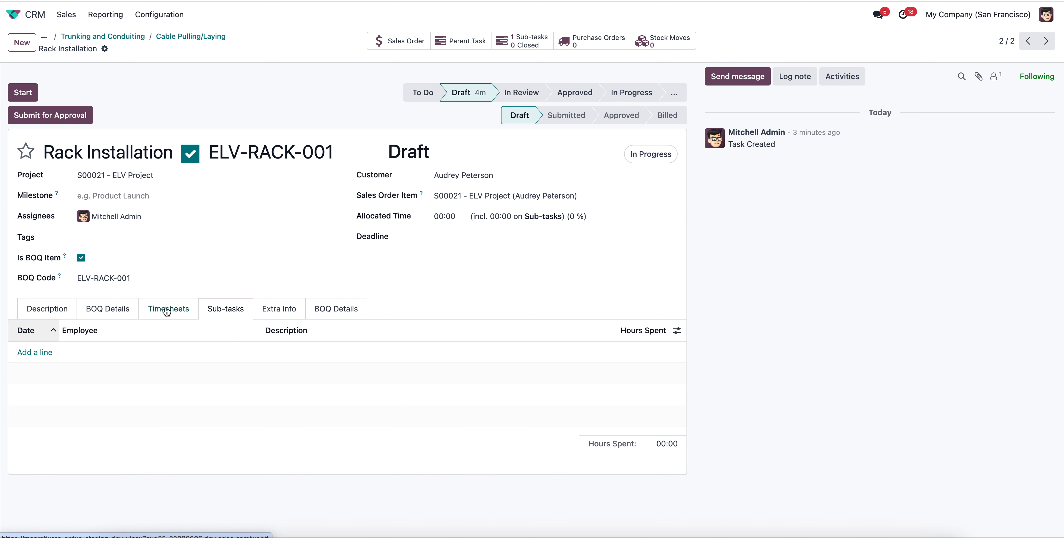
pyautogui.click(119, 309)
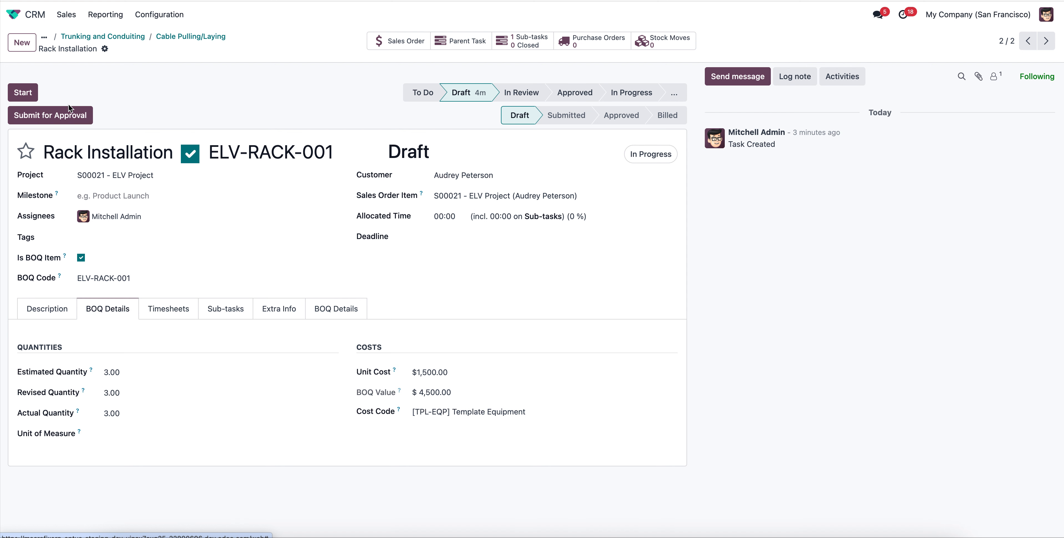
pyautogui.click(51, 111)
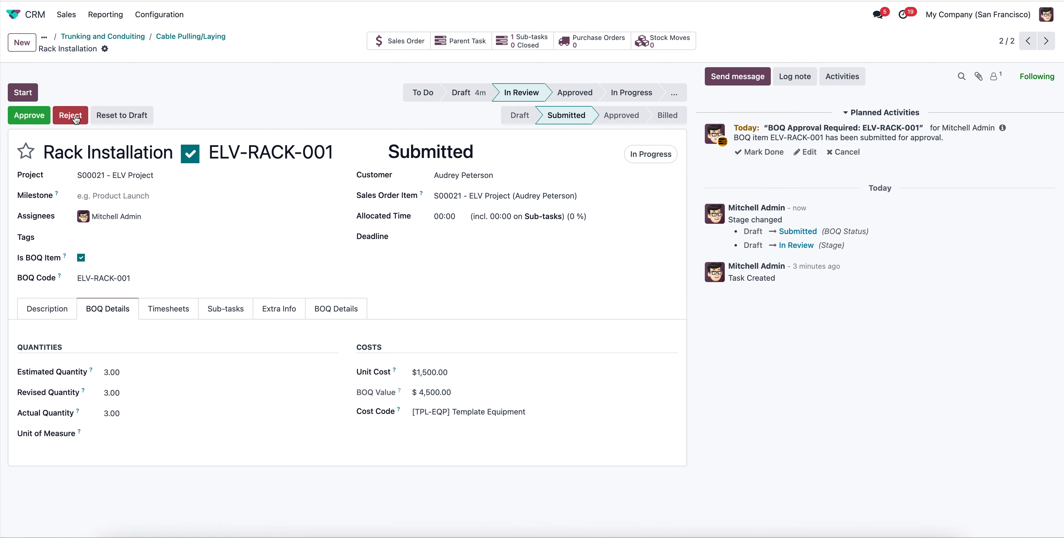
# Open Rack Installation's Rack Side Termination sub-task and review its description, basic BOQ details, timesheets, sub-tasks and extra information.
pyautogui.click(172, 313)
pyautogui.click(227, 313)
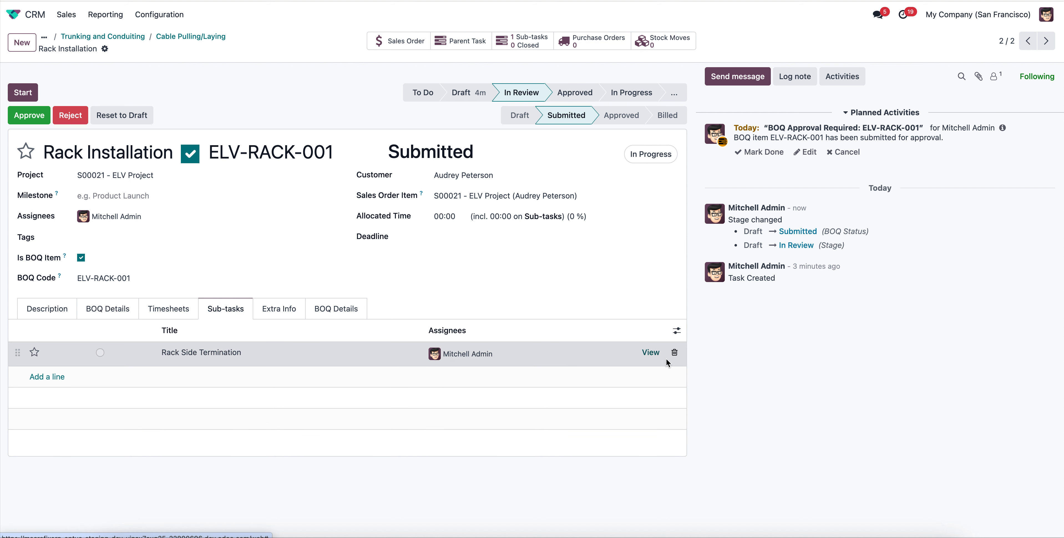
pyautogui.click(651, 352)
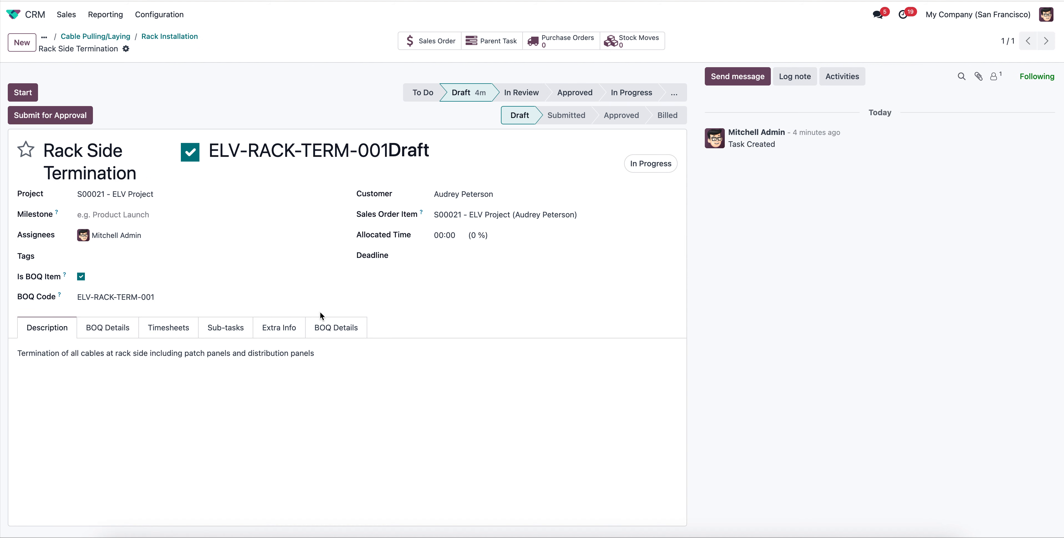
pyautogui.click(133, 337)
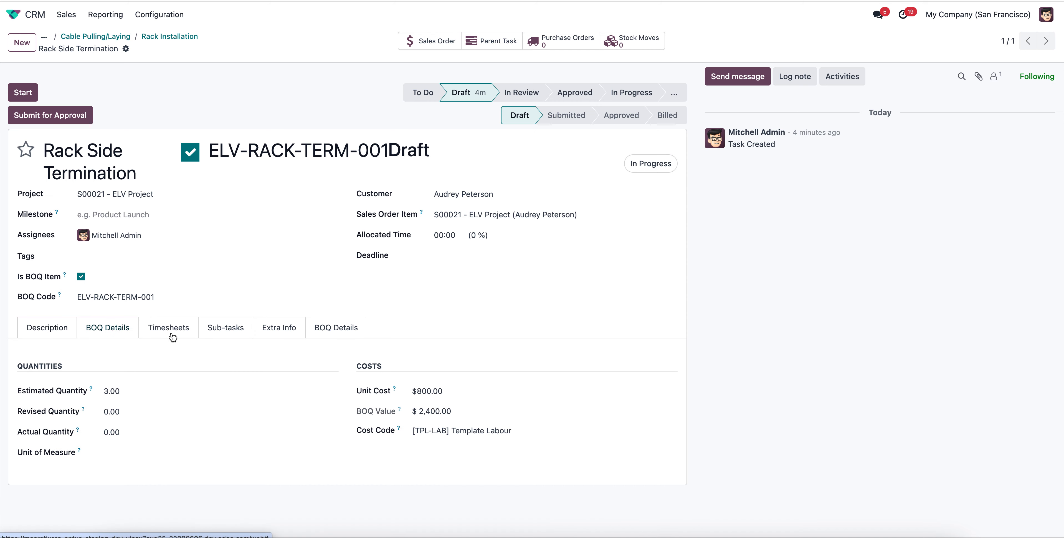
pyautogui.click(175, 336)
pyautogui.click(234, 338)
pyautogui.click(295, 337)
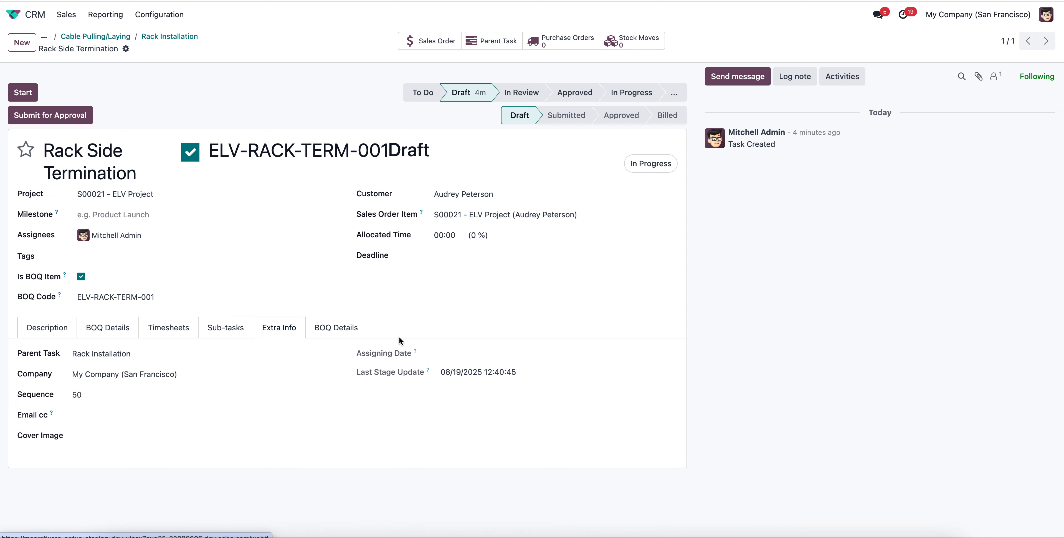
# Set Rack Side Termination's revised quantity and actual quantity both to 3, and save the task.
pyautogui.click(354, 331)
pyautogui.scroll(-3, 355, 442)
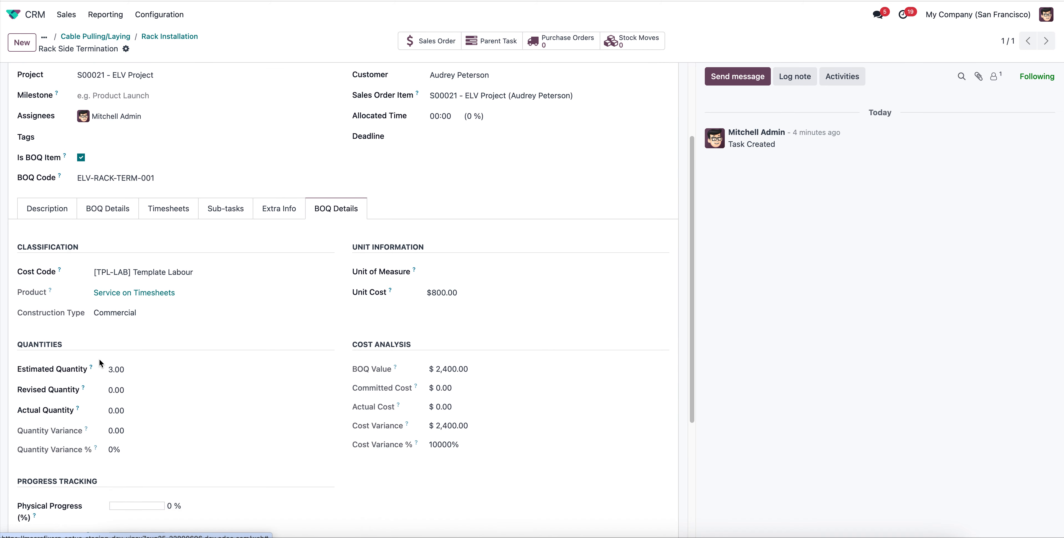
pyautogui.click(137, 389)
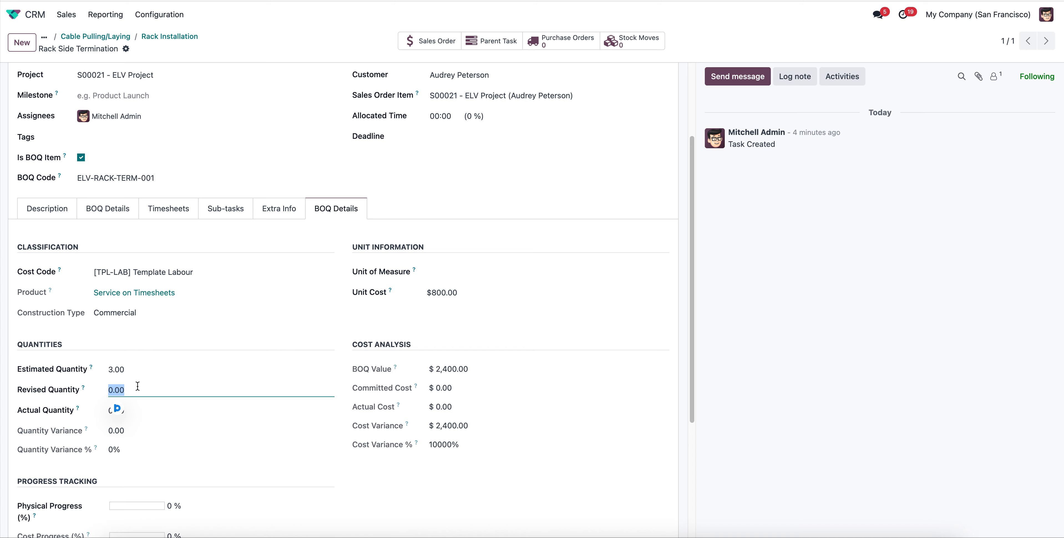
pyautogui.write('3')
pyautogui.press('Tab')
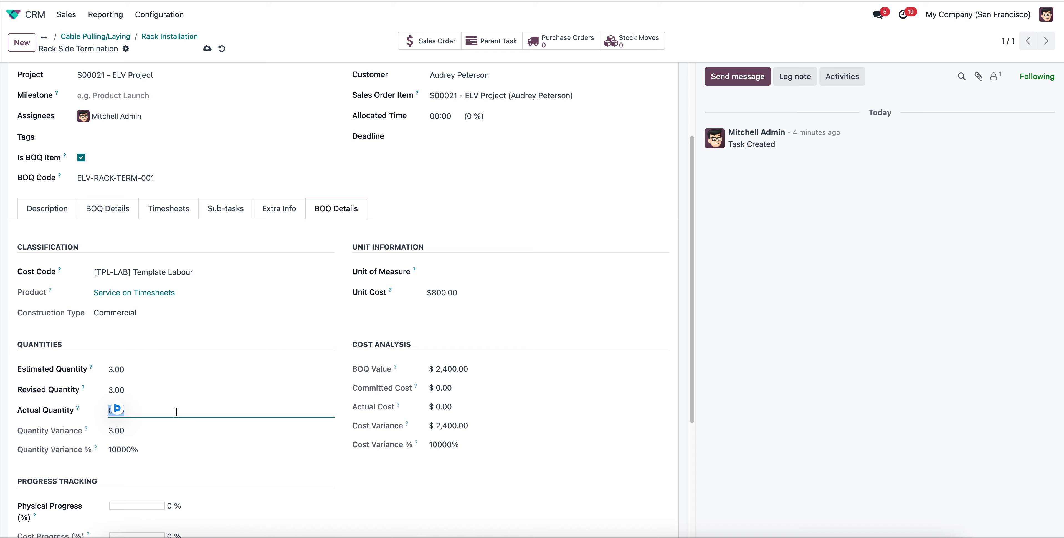
pyautogui.write('3')
pyautogui.press('Tab')
pyautogui.scroll(8, 287, 324)
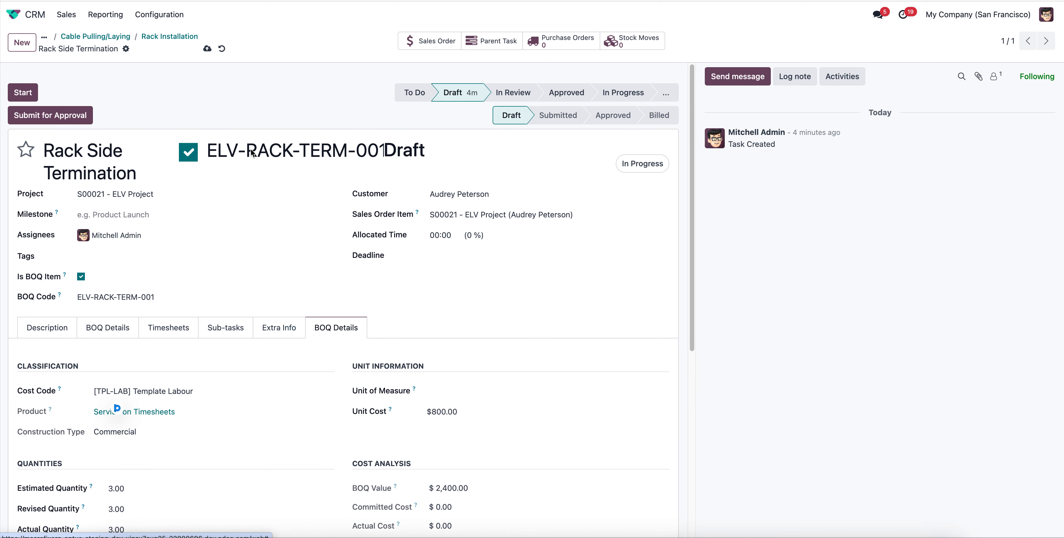
pyautogui.click(207, 48)
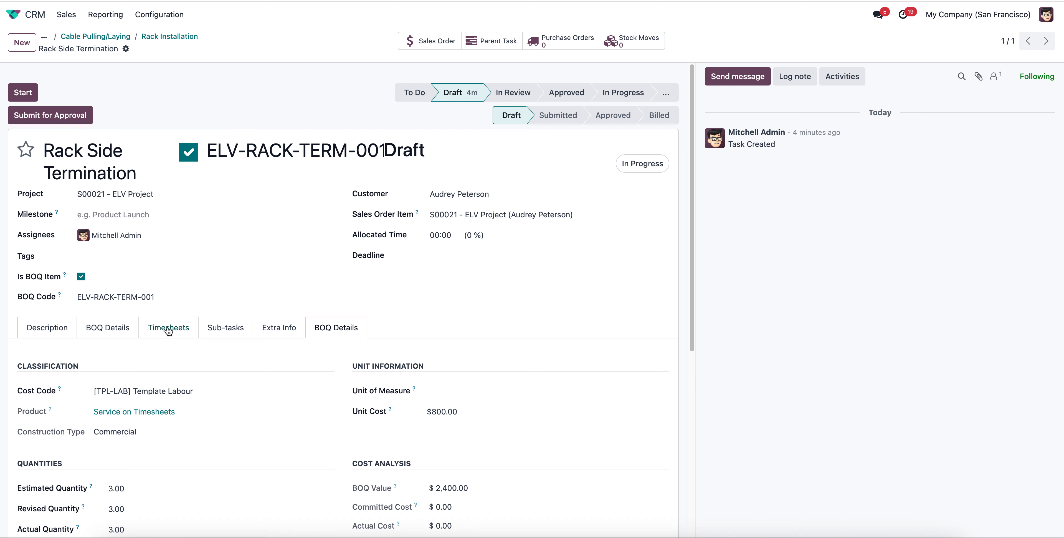
# Check Rack Side Termination's BOQ quantities, then submit the BOQ item for approval and approve it.
pyautogui.click(219, 330)
pyautogui.click(167, 329)
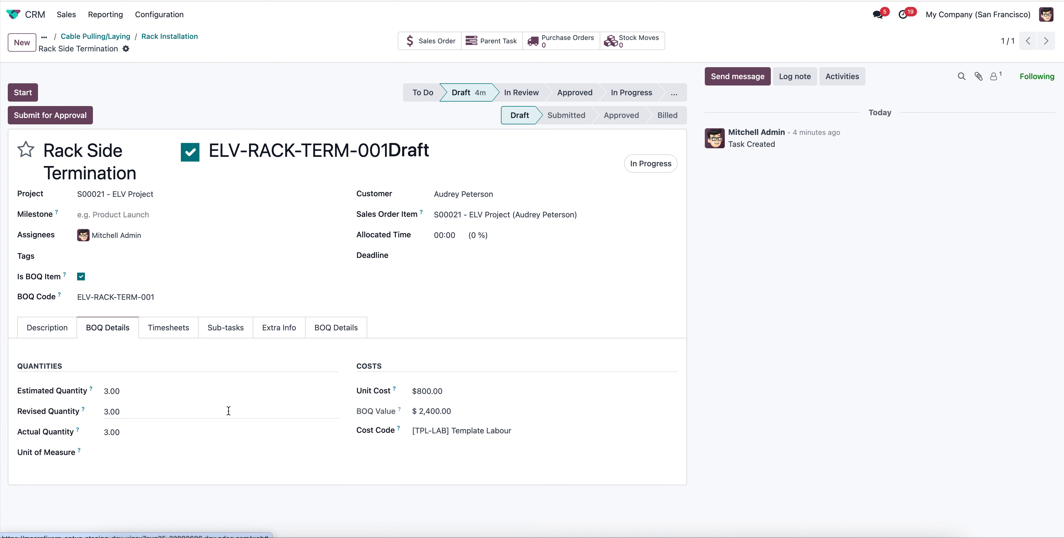
pyautogui.click(78, 115)
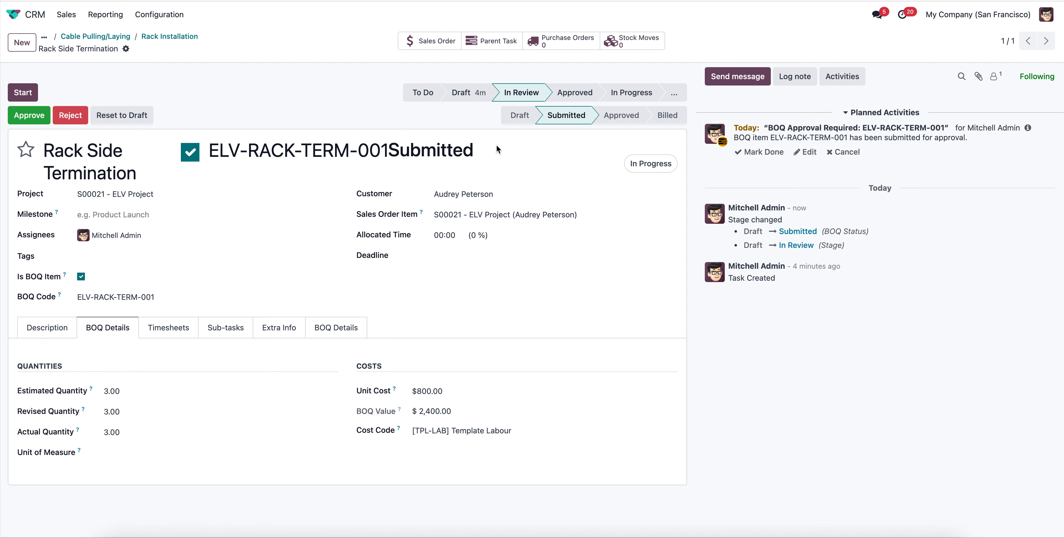
pyautogui.click(35, 122)
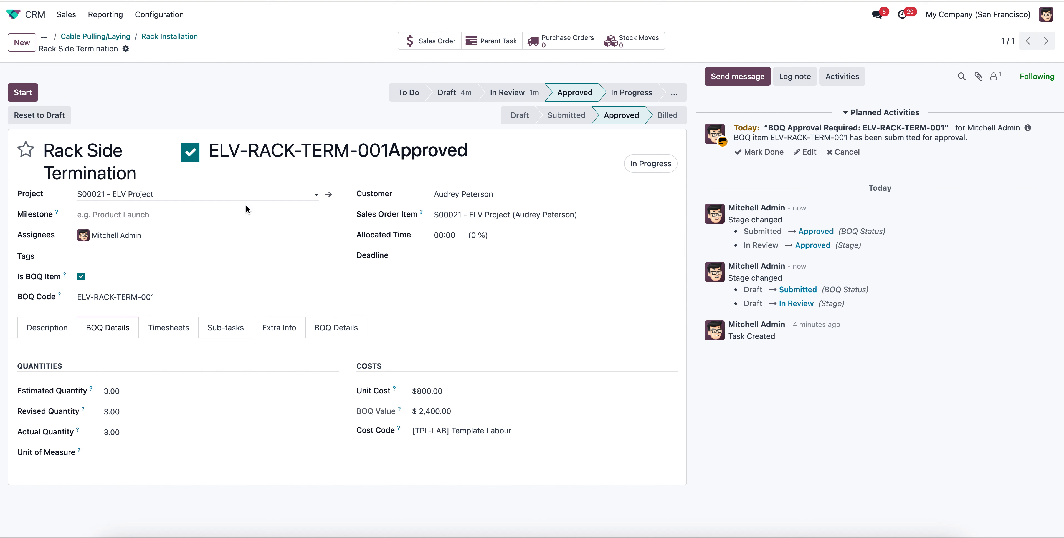
# Return to the parent Rack Installation task, look over its extra info and BOQ details, and approve its submitted BOQ item.
pyautogui.click(188, 39)
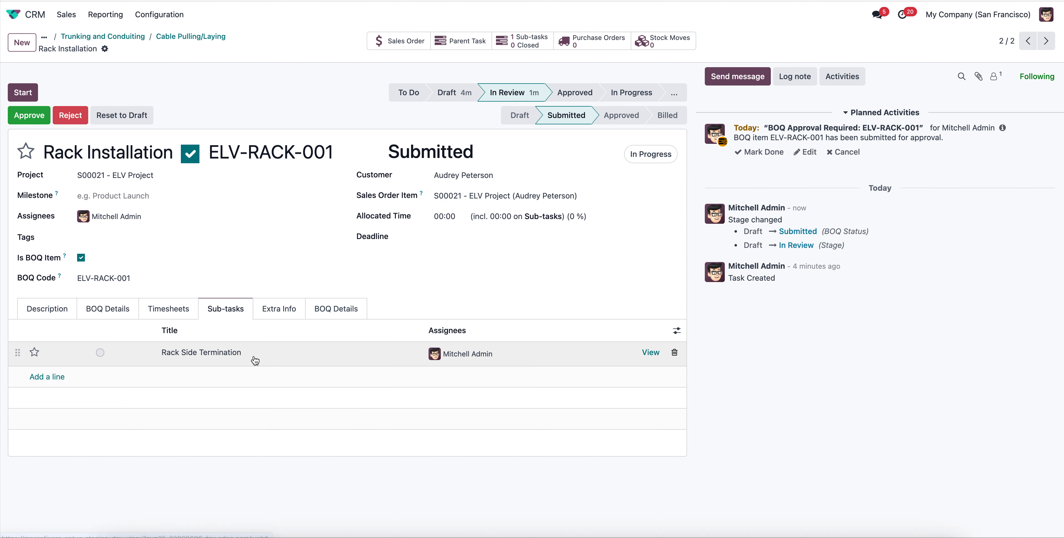
pyautogui.click(280, 308)
pyautogui.click(332, 312)
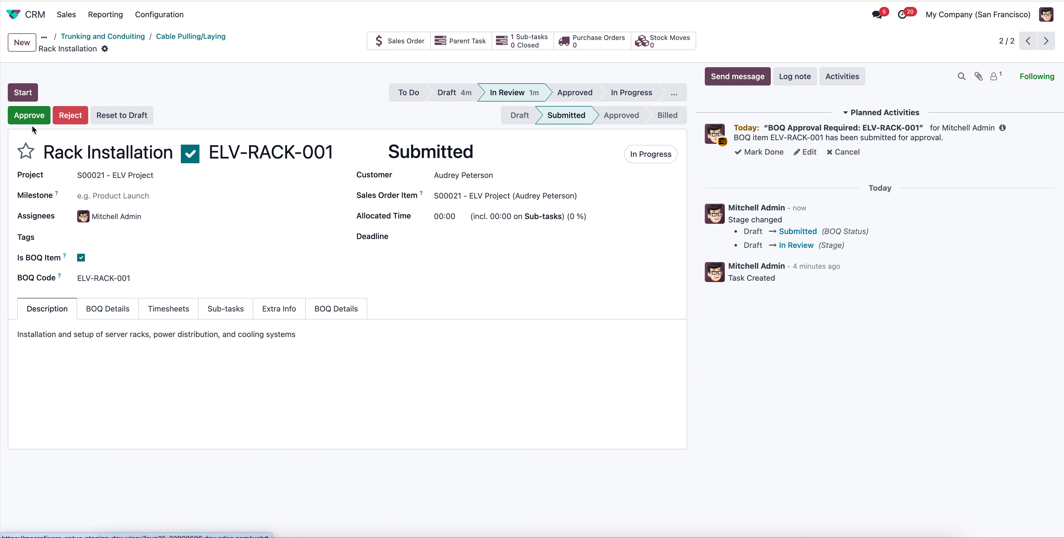
pyautogui.click(30, 115)
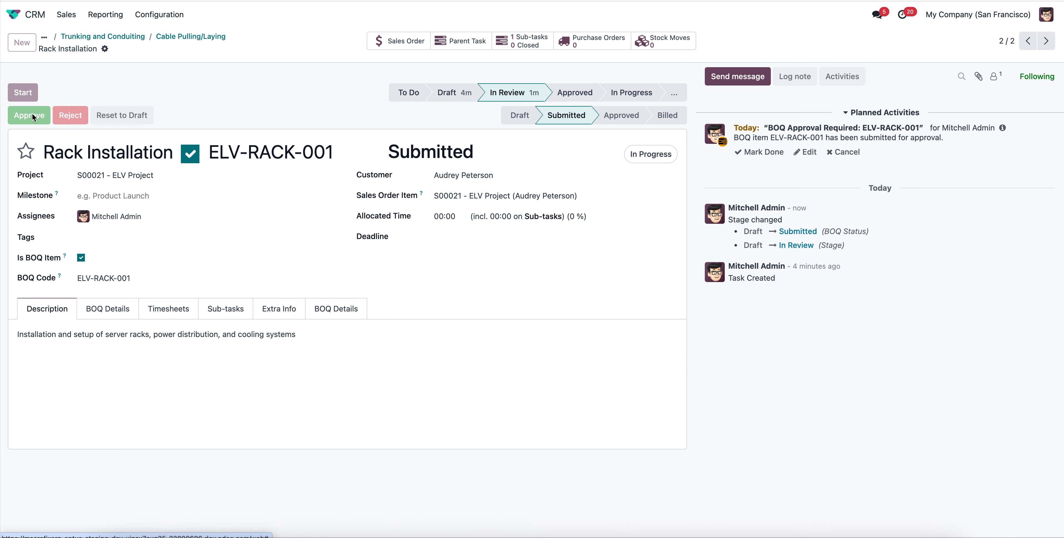
# Go back up through Cable Pulling/Laying to Trunking and Conduiting, then submit its BOQ item for approval and approve it.
pyautogui.click(205, 38)
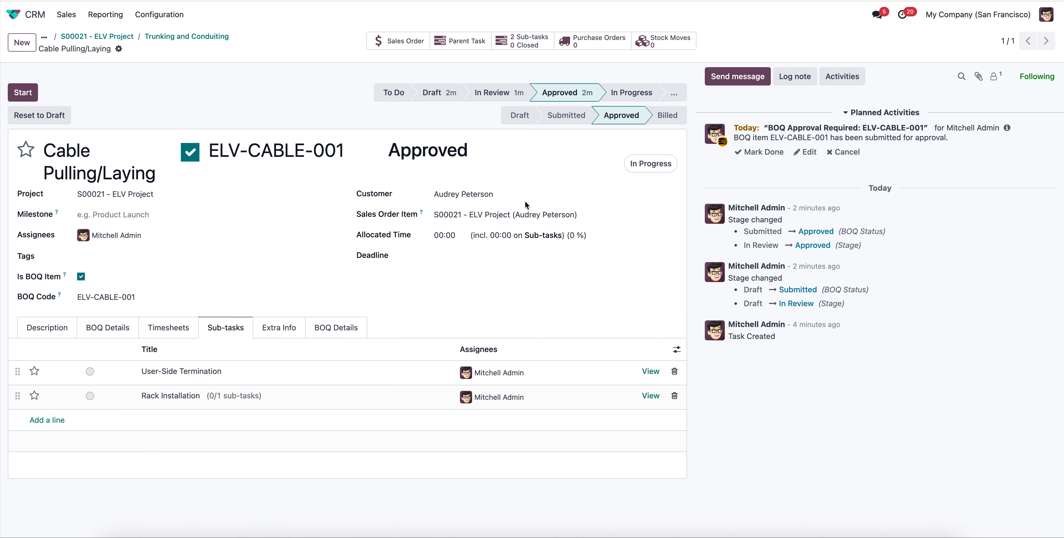
pyautogui.click(198, 37)
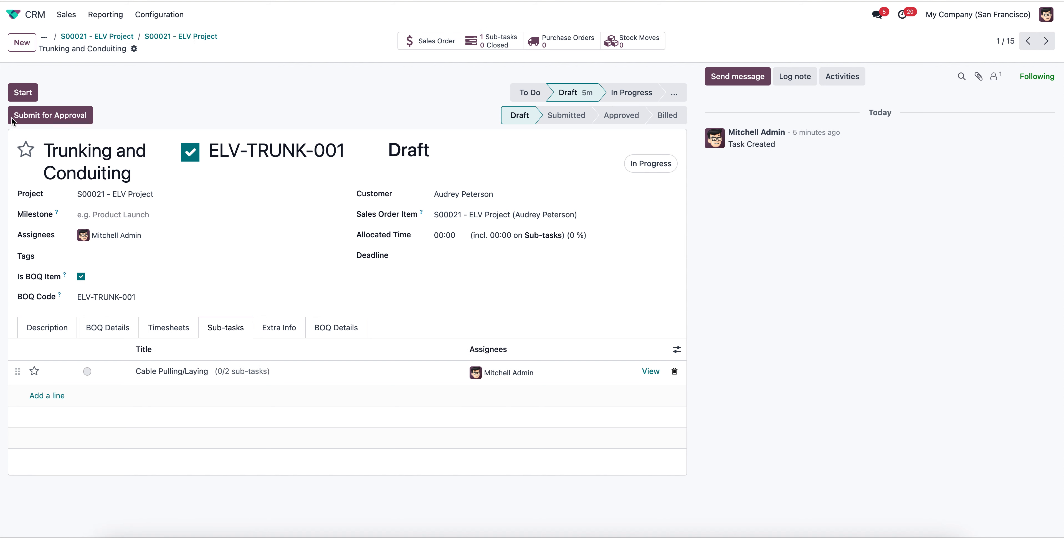
pyautogui.click(28, 116)
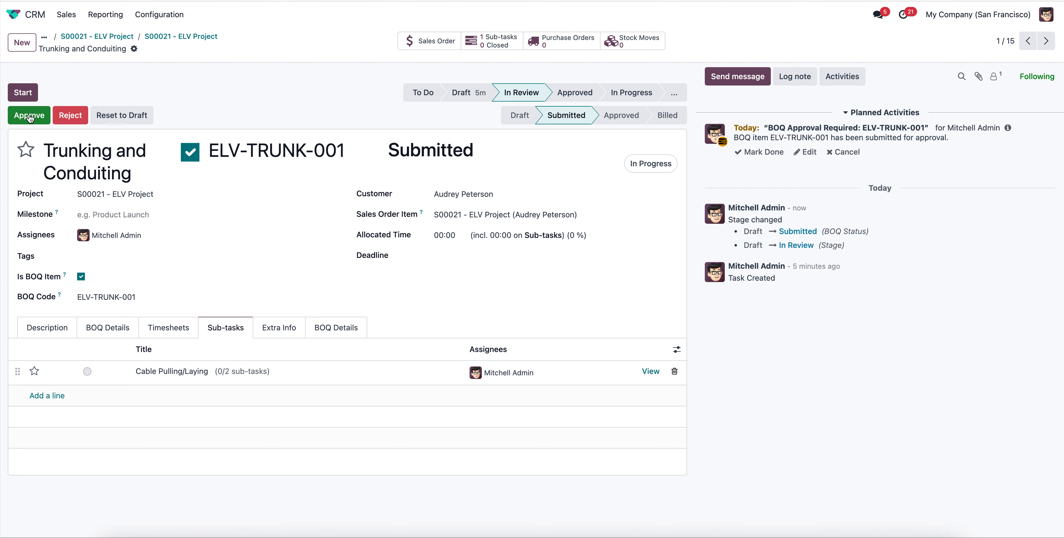
pyautogui.click(29, 115)
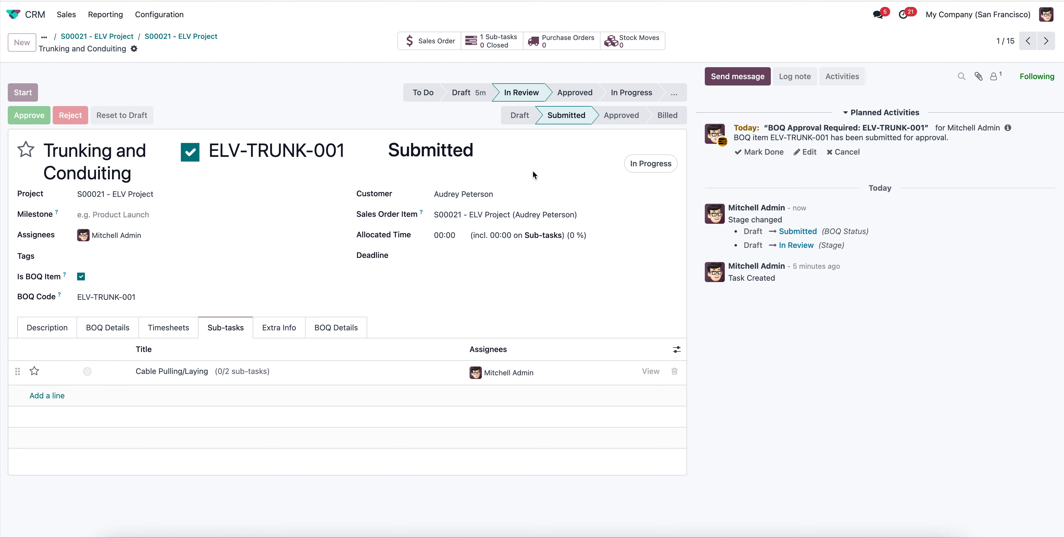
# Return to the S00021 - ELV Project task board and examine the BOQ items in the Approved and Draft stages.
pyautogui.click(165, 37)
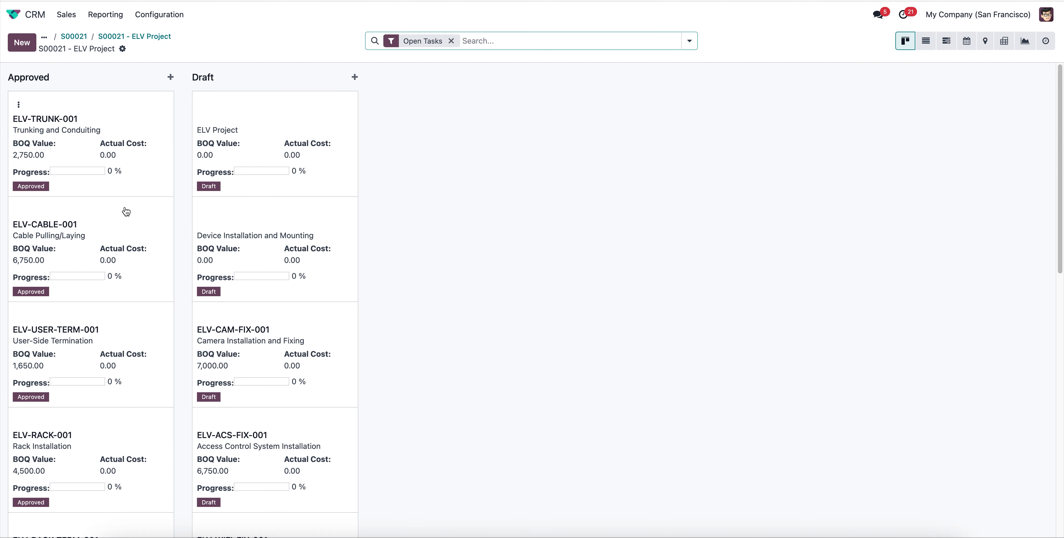
pyautogui.scroll(-6, 285, 214)
pyautogui.scroll(6, 285, 280)
pyautogui.scroll(-9, 272, 248)
pyautogui.scroll(9, 147, 194)
pyautogui.scroll(-5, 136, 273)
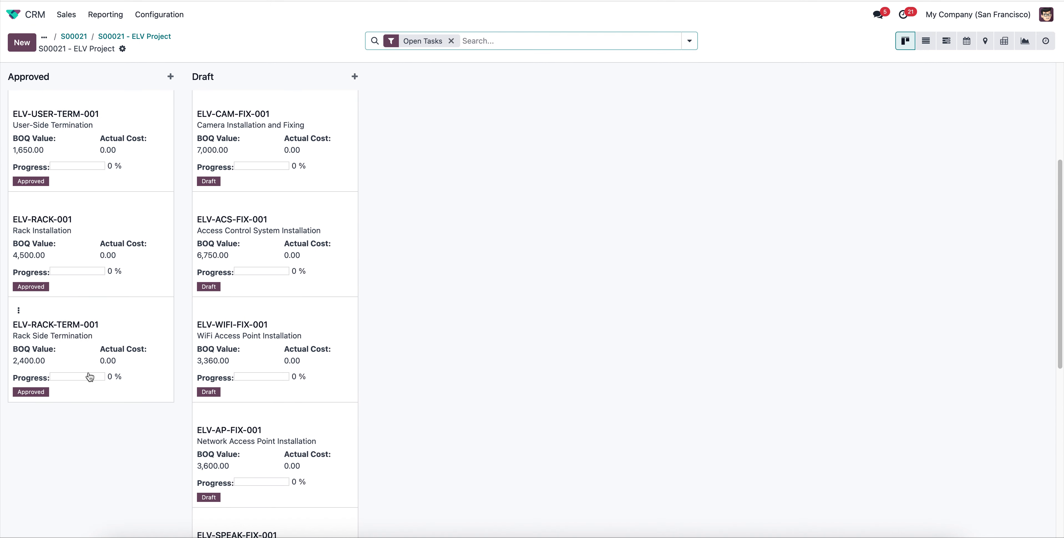
pyautogui.scroll(5, 90, 376)
pyautogui.scroll(-5, 136, 369)
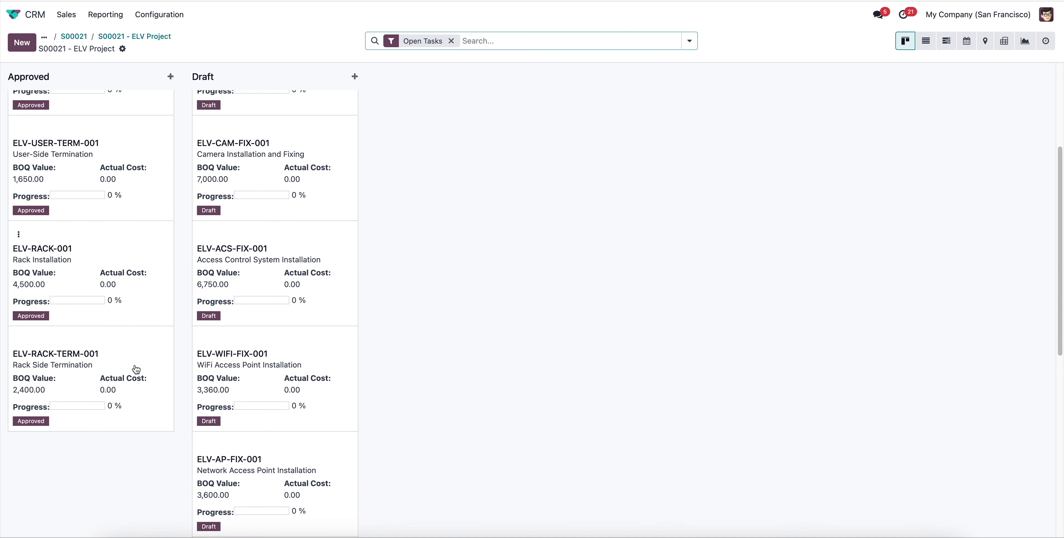
pyautogui.scroll(5, 136, 369)
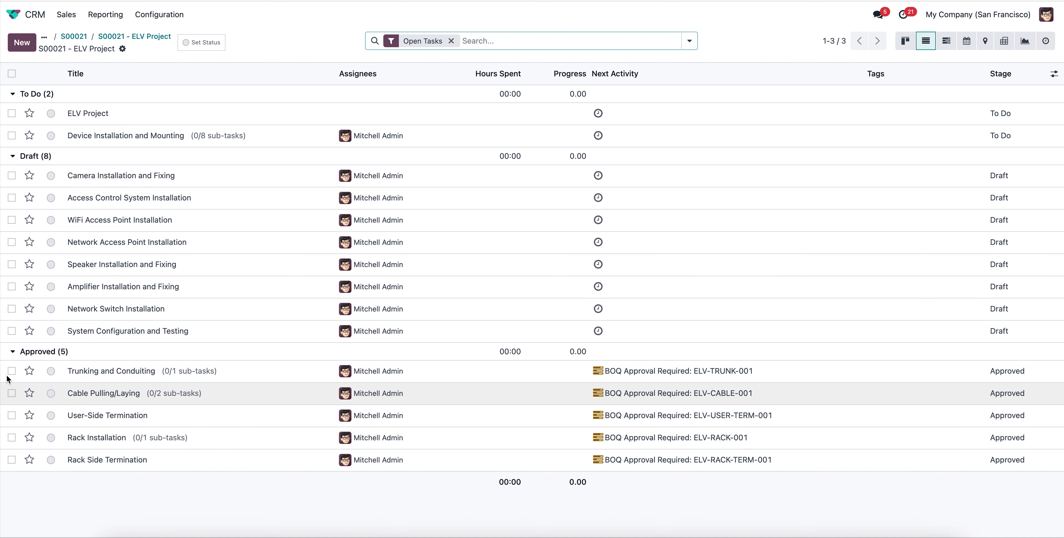
# In the task list, mark Trunking and Conduiting, Cable Pulling/Laying, User-Side Termination and Rack Installation as Approved, and Rack Side Termination as Done.
pyautogui.click(29, 371)
pyautogui.click(50, 371)
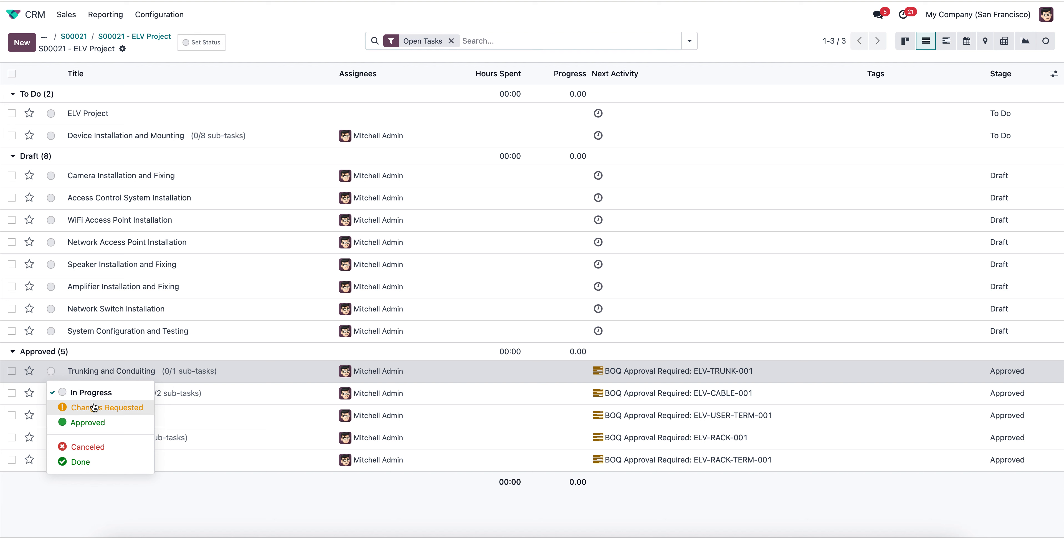
pyautogui.click(88, 422)
pyautogui.click(50, 393)
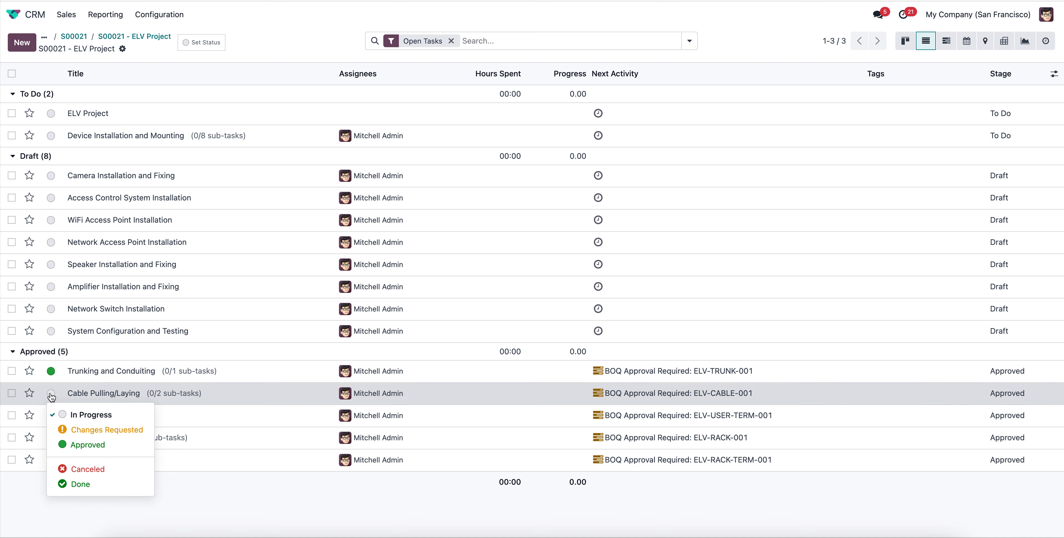
pyautogui.click(66, 444)
pyautogui.click(50, 415)
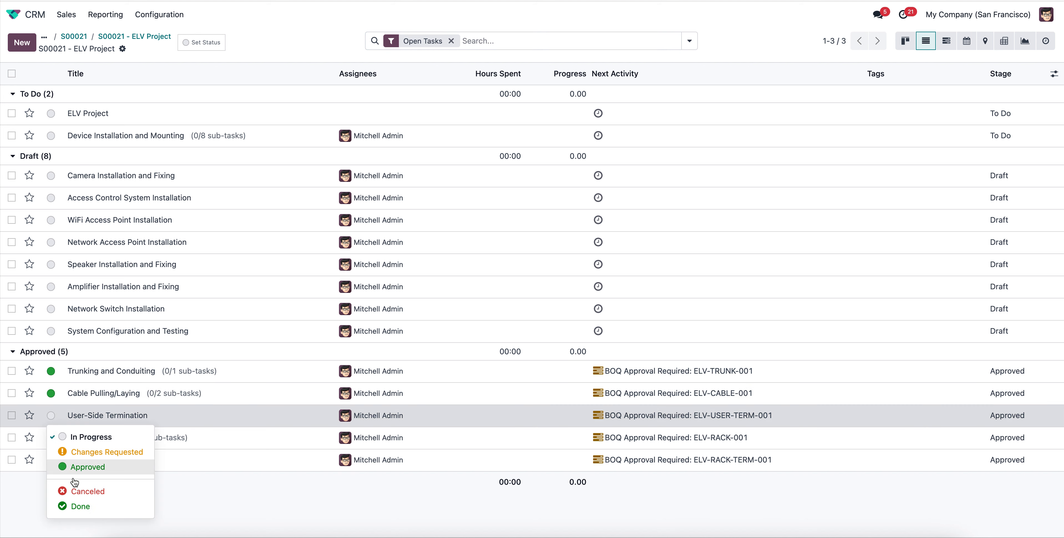
pyautogui.click(77, 467)
pyautogui.click(51, 437)
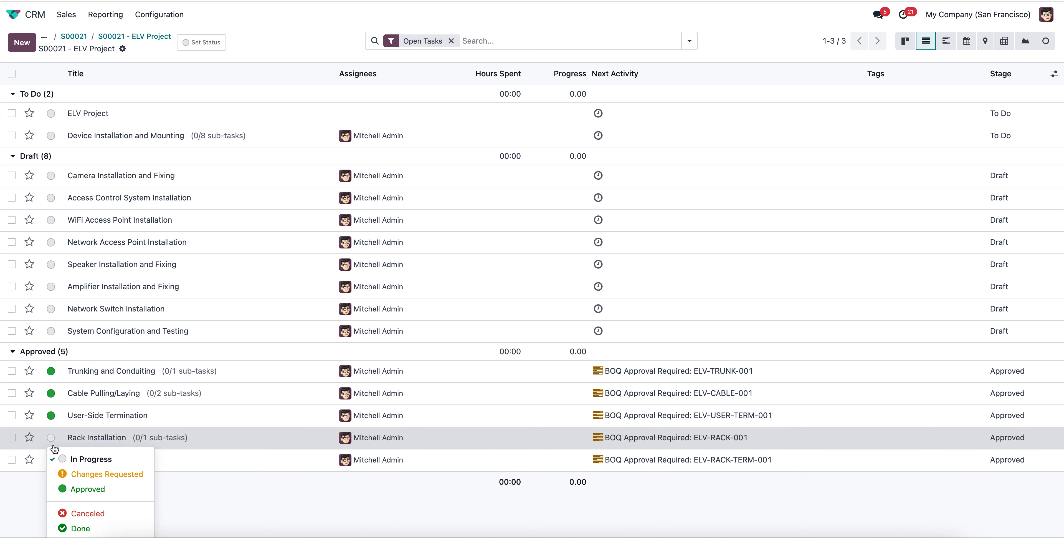
pyautogui.click(80, 489)
pyautogui.click(51, 459)
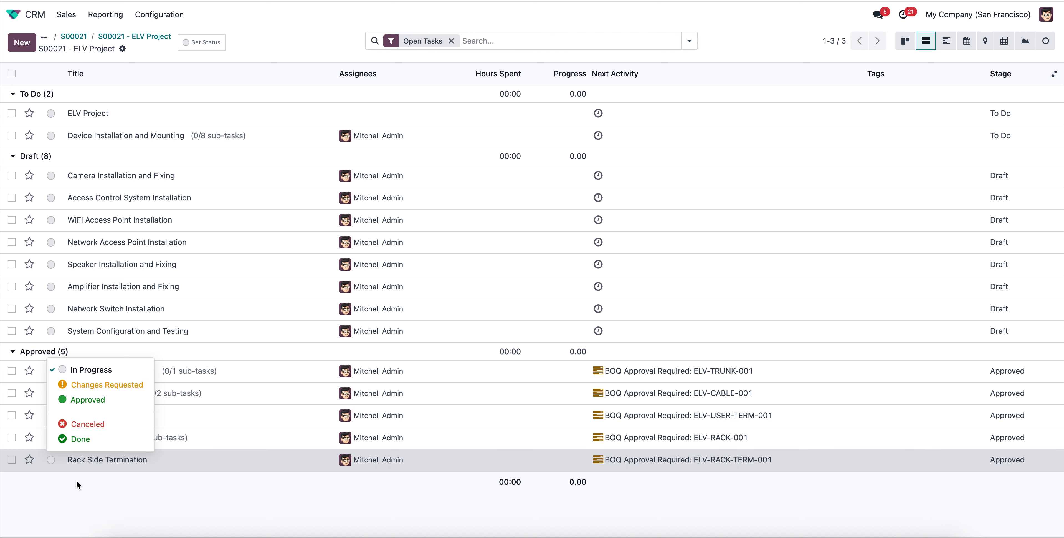
pyautogui.click(80, 439)
# Select all five tasks in the Approved stage and start generating a purchase order for them.
pyautogui.click(12, 370)
pyautogui.click(11, 393)
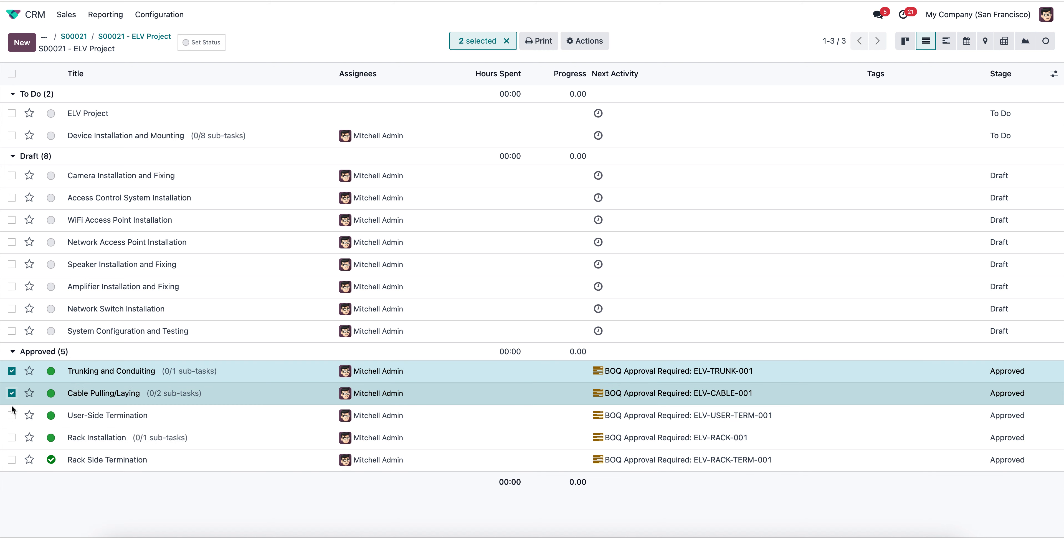
pyautogui.click(12, 415)
pyautogui.click(12, 438)
pyautogui.click(12, 460)
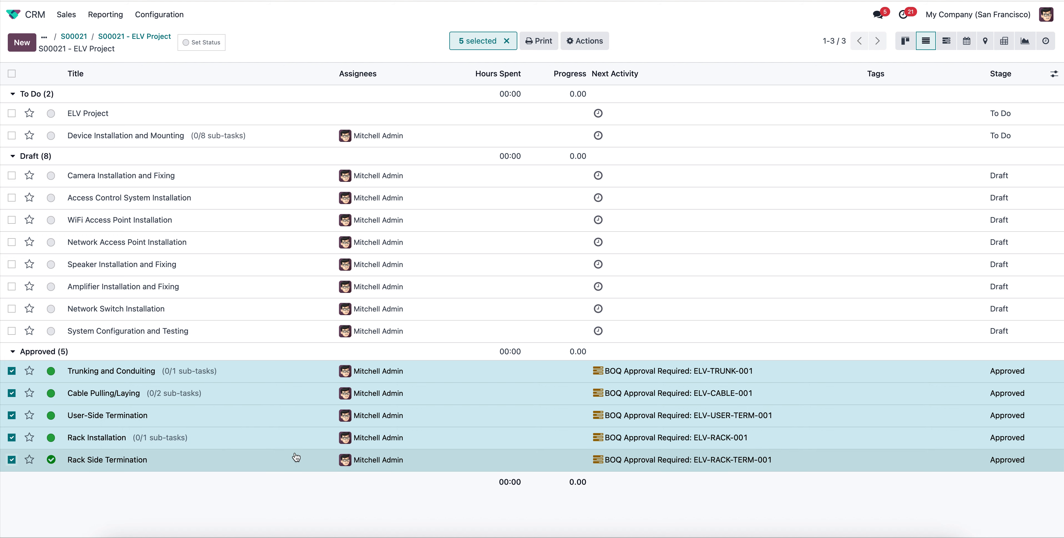
pyautogui.click(581, 42)
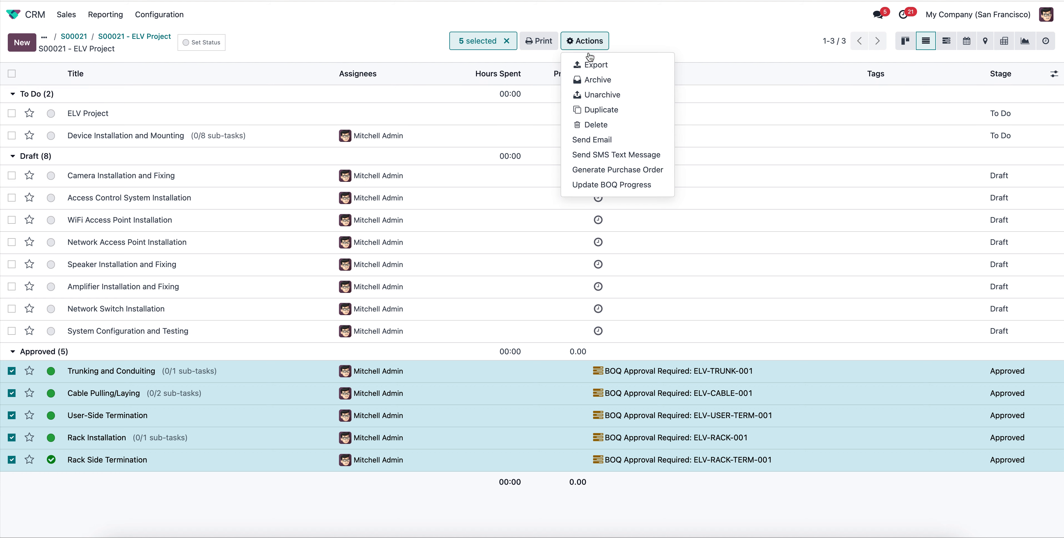
pyautogui.click(619, 170)
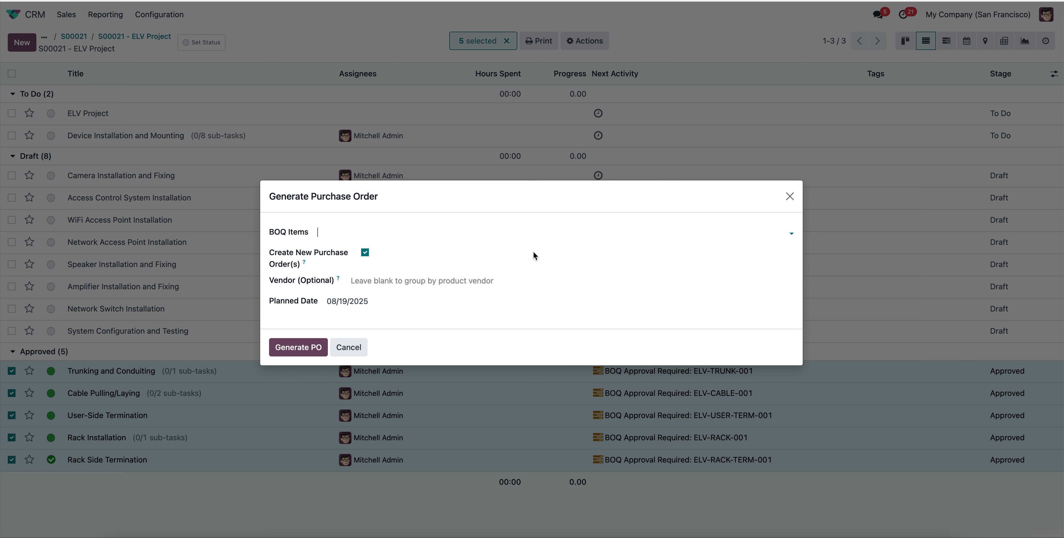
pyautogui.click(379, 232)
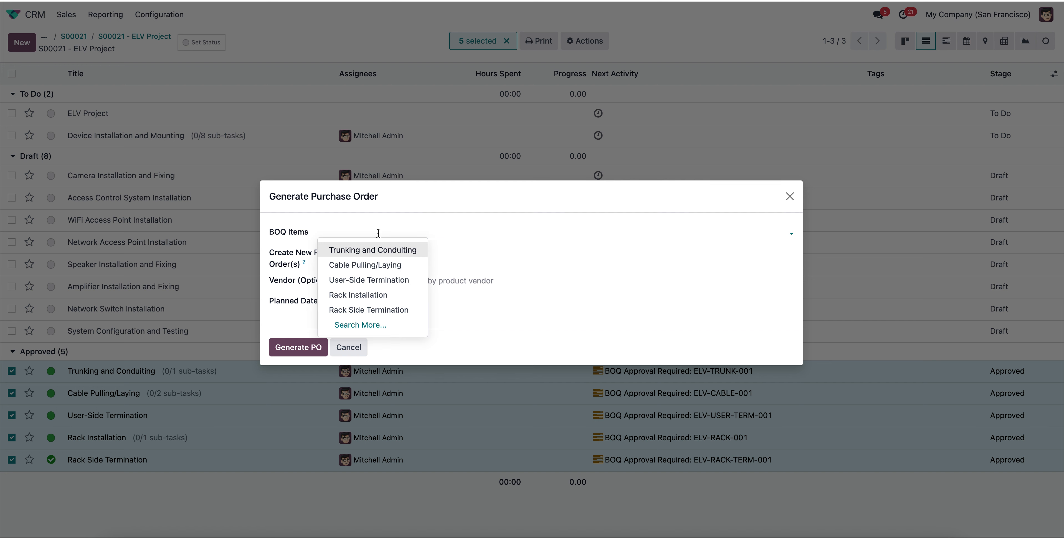
pyautogui.click(378, 250)
pyautogui.click(438, 234)
pyautogui.click(474, 256)
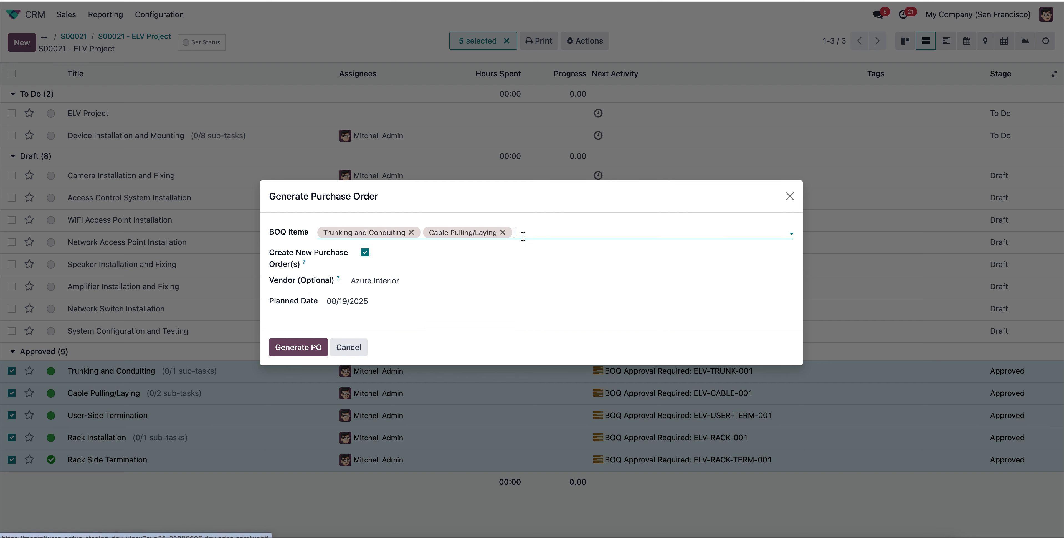
pyautogui.click(523, 236)
pyautogui.click(579, 248)
pyautogui.click(652, 233)
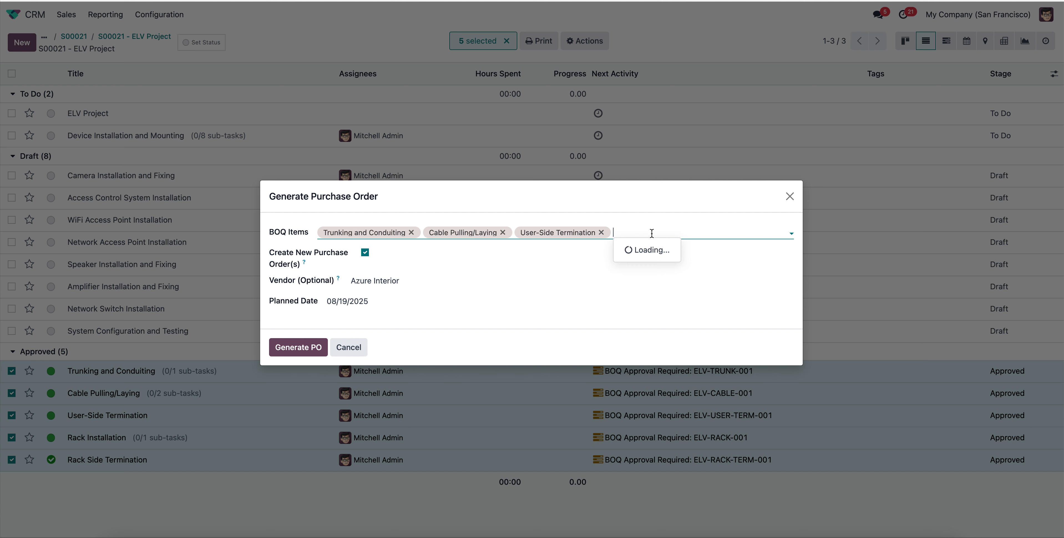
pyautogui.click(644, 249)
pyautogui.click(676, 232)
pyautogui.click(615, 232)
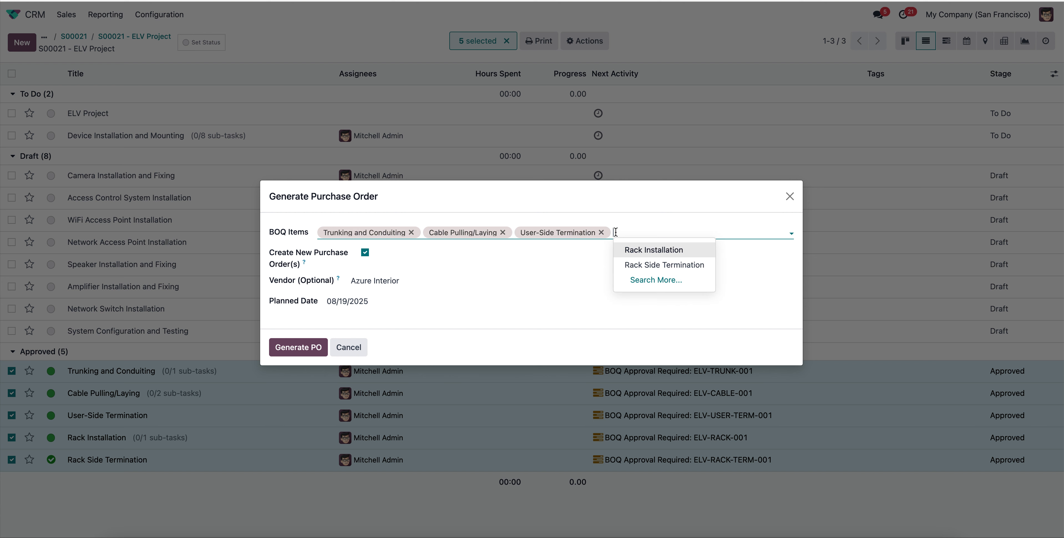
pyautogui.click(661, 264)
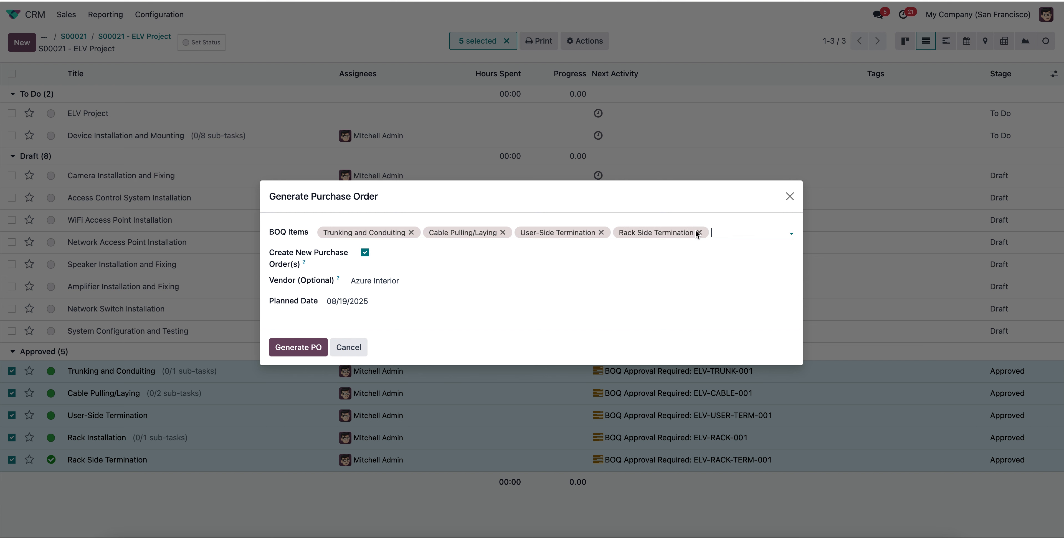
pyautogui.click(698, 232)
pyautogui.click(601, 232)
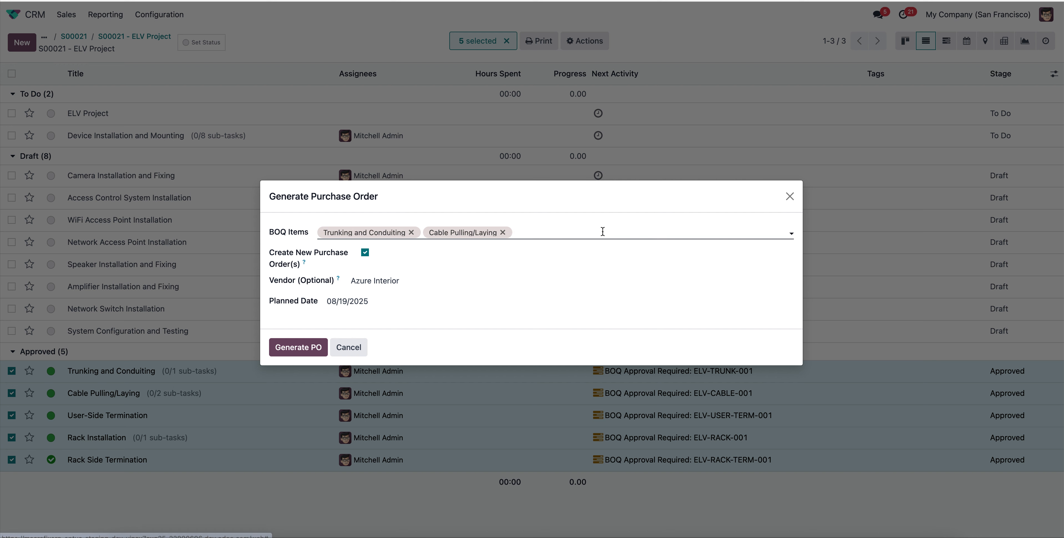
pyautogui.click(502, 233)
pyautogui.click(411, 234)
# Set the BOQ items for the new purchase order to Rack Installation only.
pyautogui.click(374, 231)
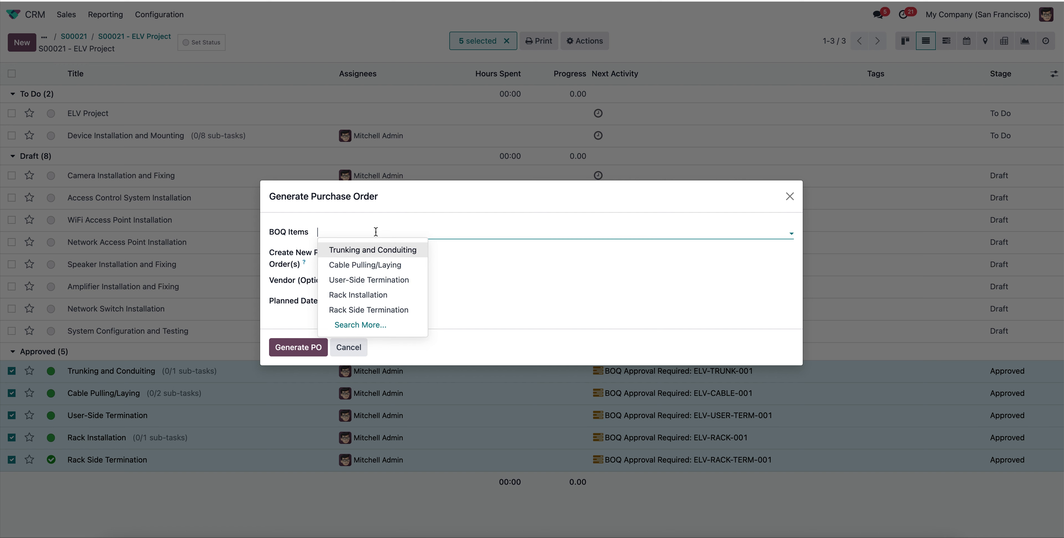
pyautogui.click(391, 311)
pyautogui.click(465, 234)
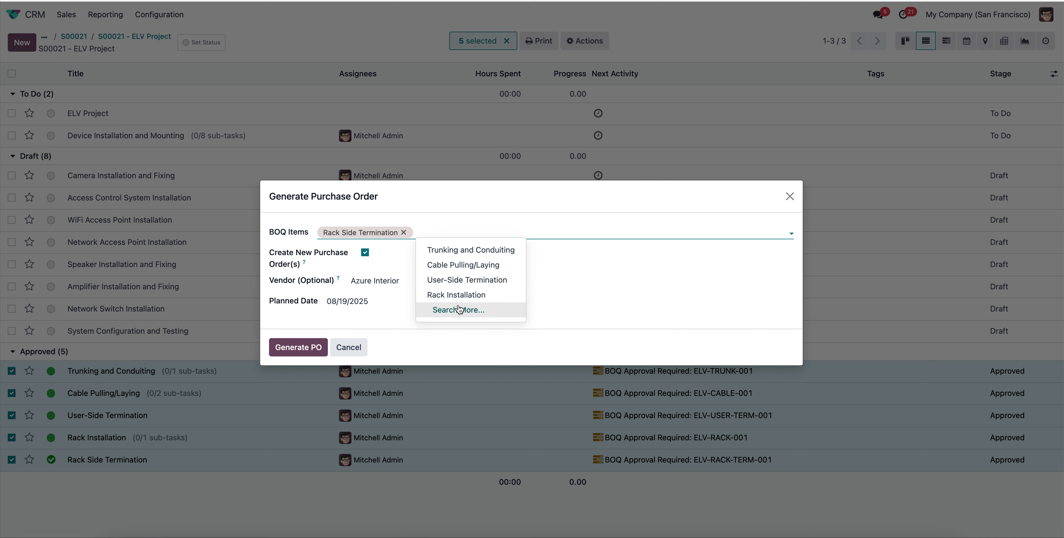
pyautogui.click(467, 296)
pyautogui.click(404, 232)
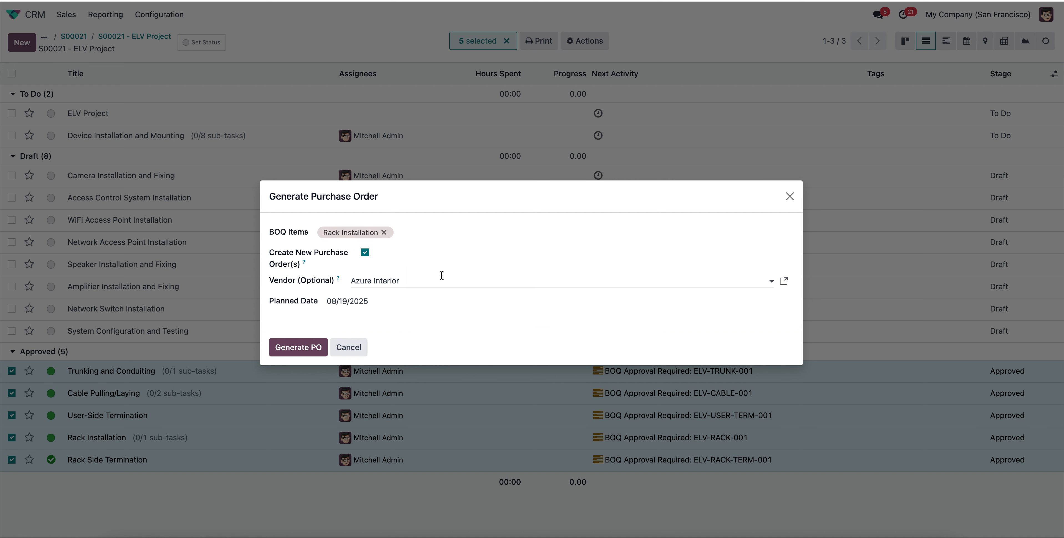
# Add Trunking and Conduiting, Cable Pulling/Laying, User-Side Termination and Rack Side Termination to the BOQ items and generate the purchase order.
pyautogui.click(438, 232)
pyautogui.click(452, 244)
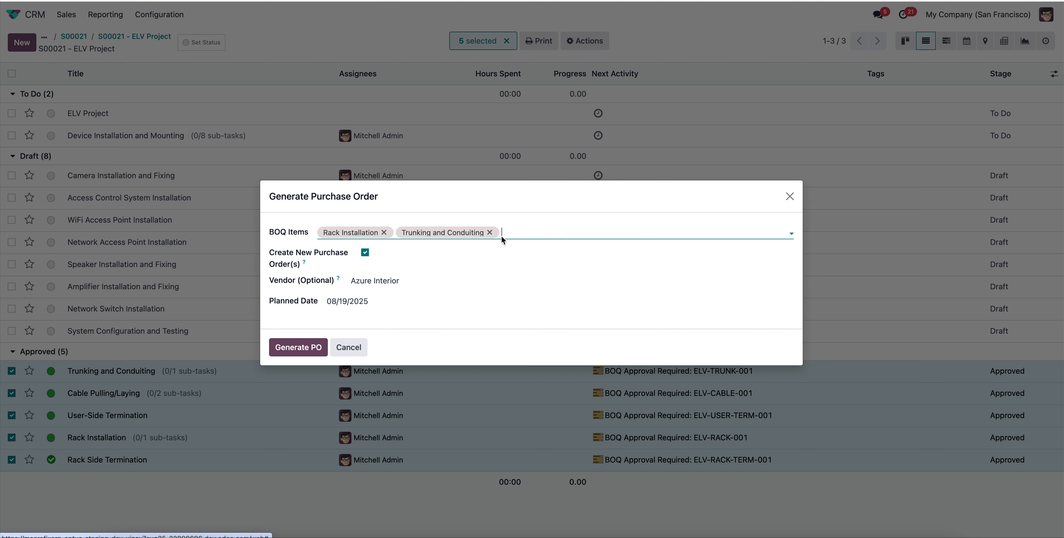
pyautogui.click(556, 236)
pyautogui.click(555, 244)
pyautogui.click(555, 232)
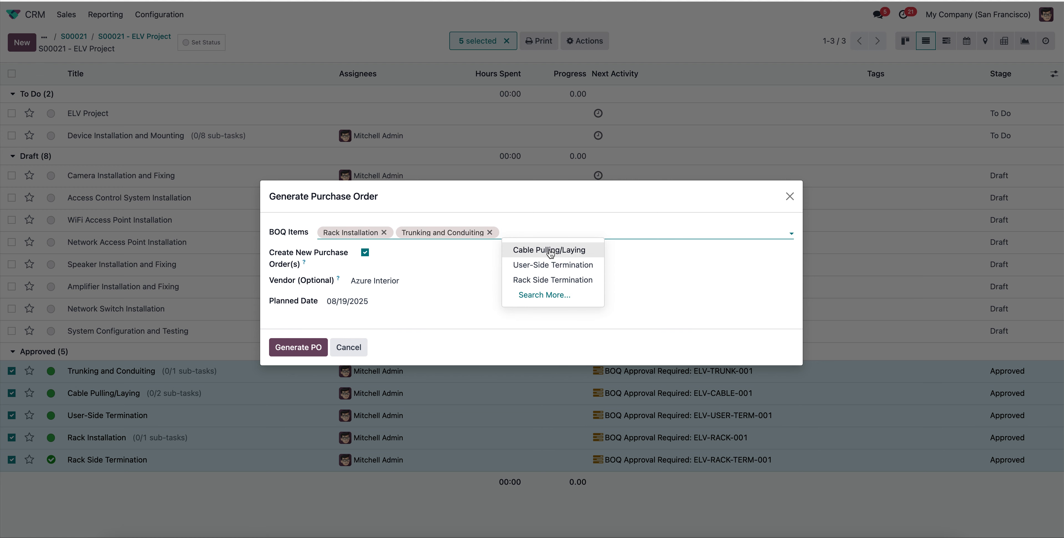
pyautogui.click(556, 244)
pyautogui.click(646, 230)
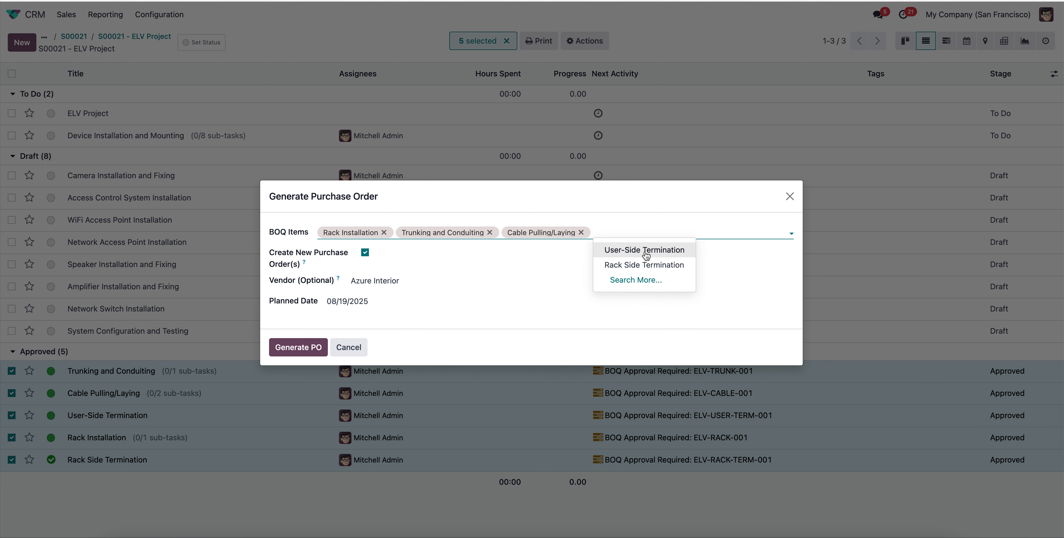
pyautogui.click(646, 250)
pyautogui.click(713, 234)
pyautogui.click(724, 253)
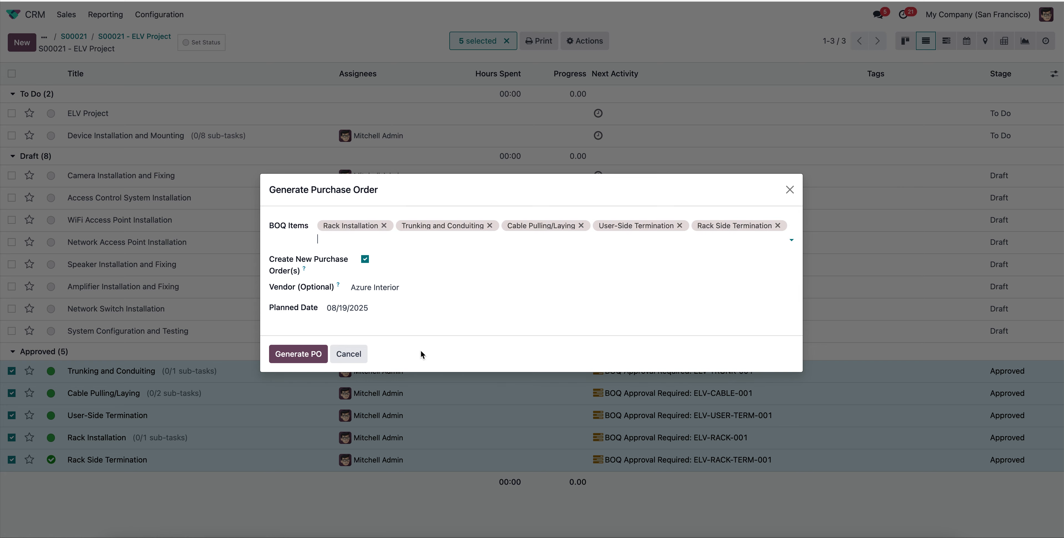
pyautogui.click(305, 358)
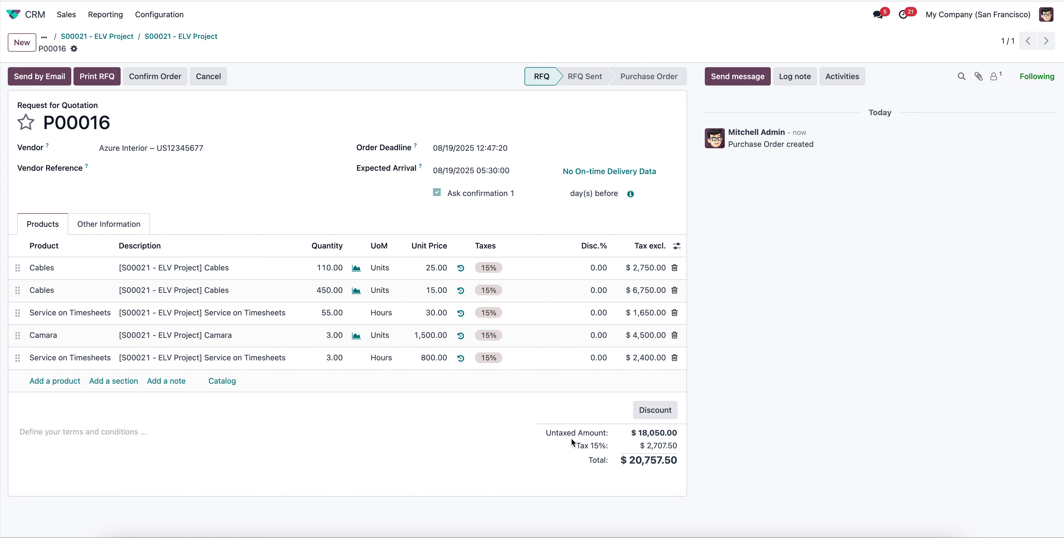
# Try to confirm the generated request for quotation, and review its other information and product lines.
pyautogui.click(163, 81)
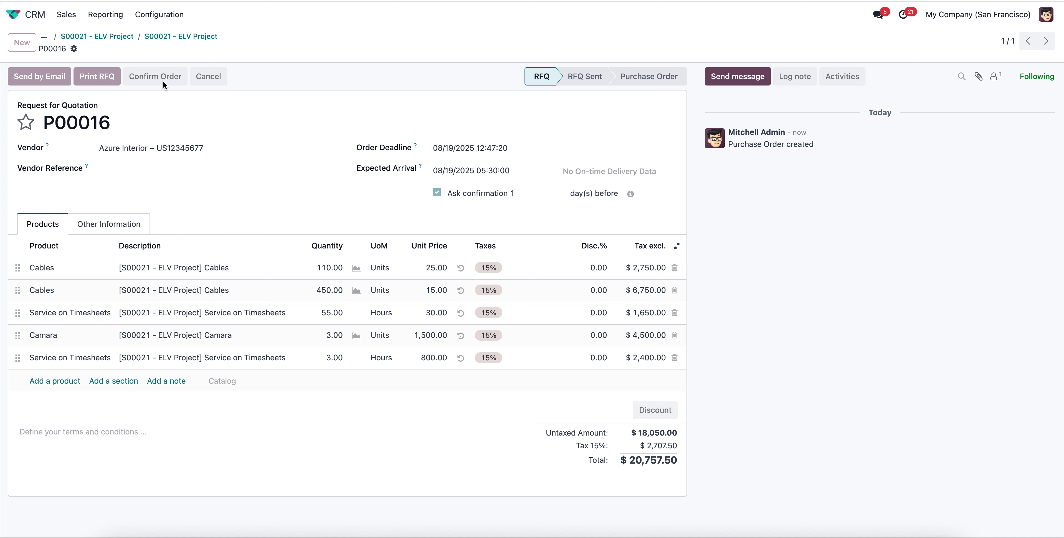
pyautogui.click(386, 298)
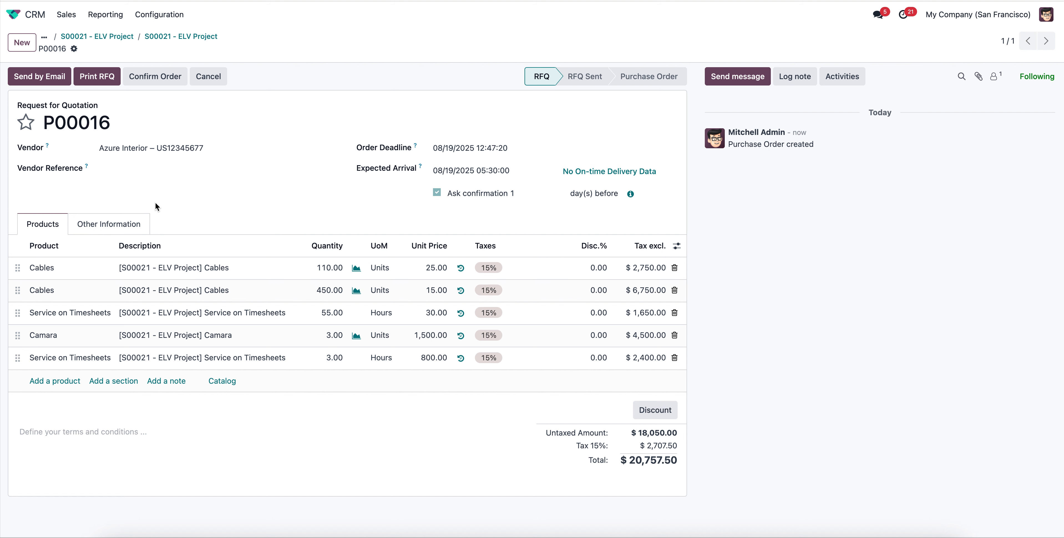
pyautogui.click(108, 225)
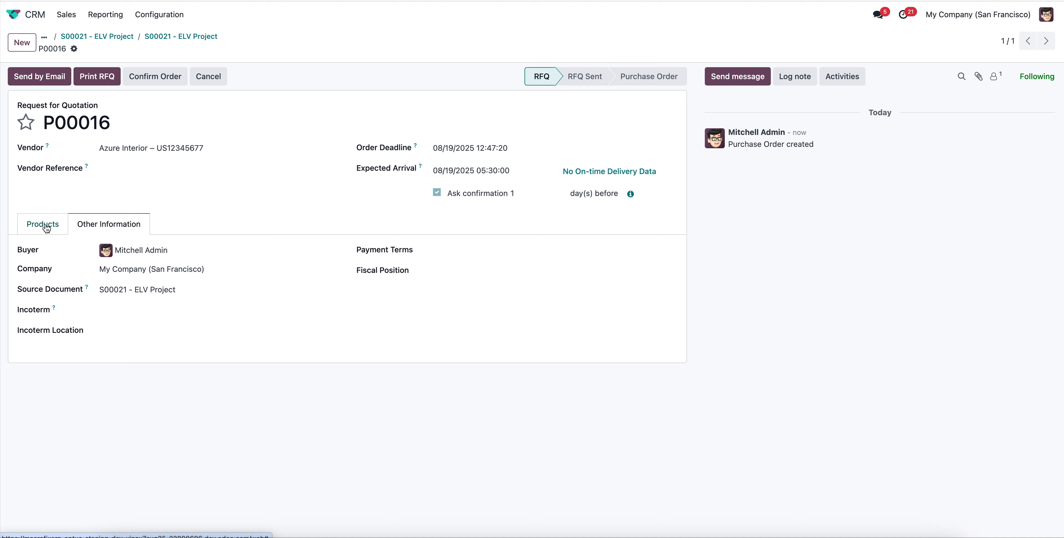
pyautogui.click(43, 225)
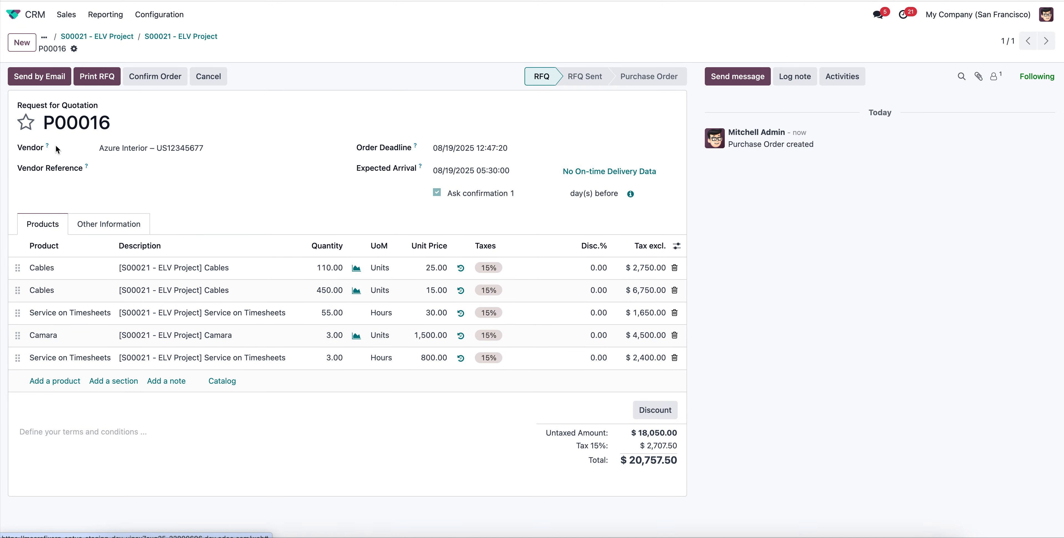
pyautogui.click(131, 223)
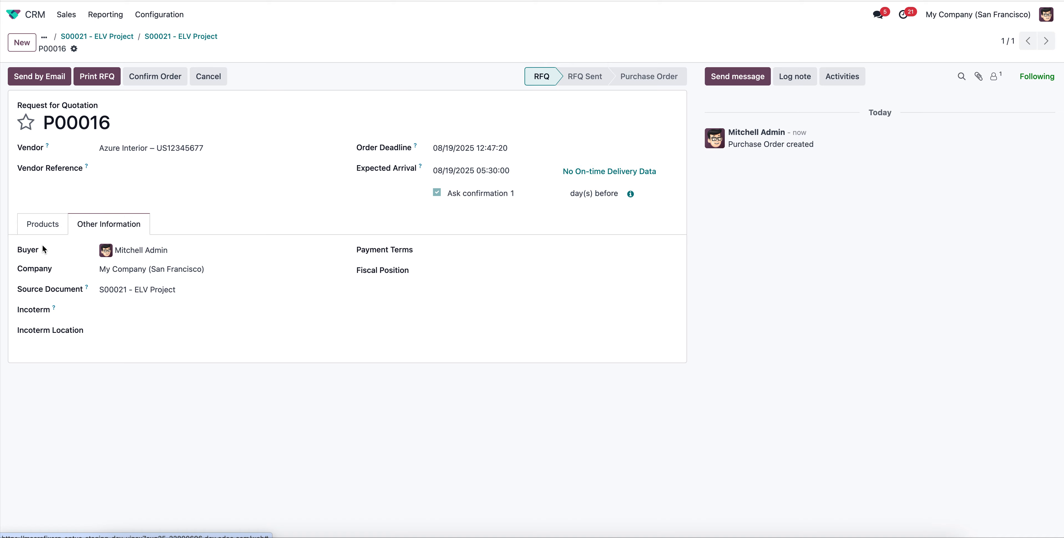
pyautogui.click(49, 227)
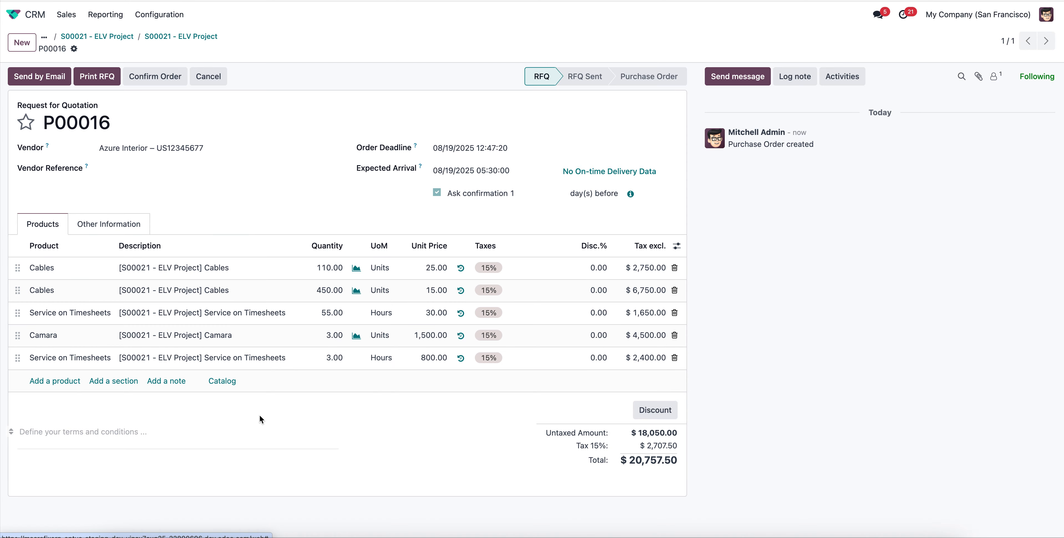
# Return to the ELV Project record, view its construction details and examine the BOQ items on its task board.
pyautogui.click(177, 40)
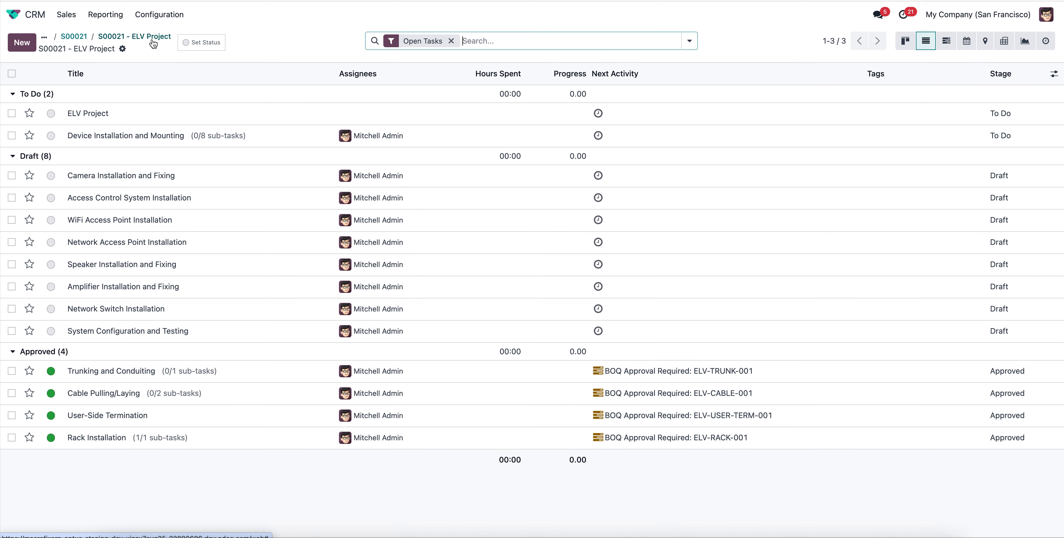
pyautogui.click(127, 40)
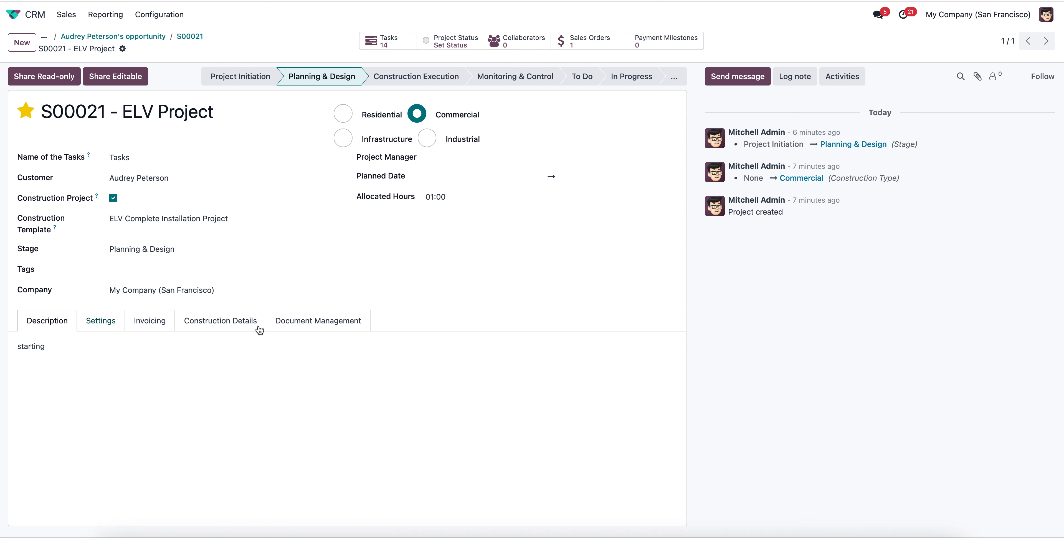
pyautogui.click(217, 324)
pyautogui.scroll(-1, 513, 416)
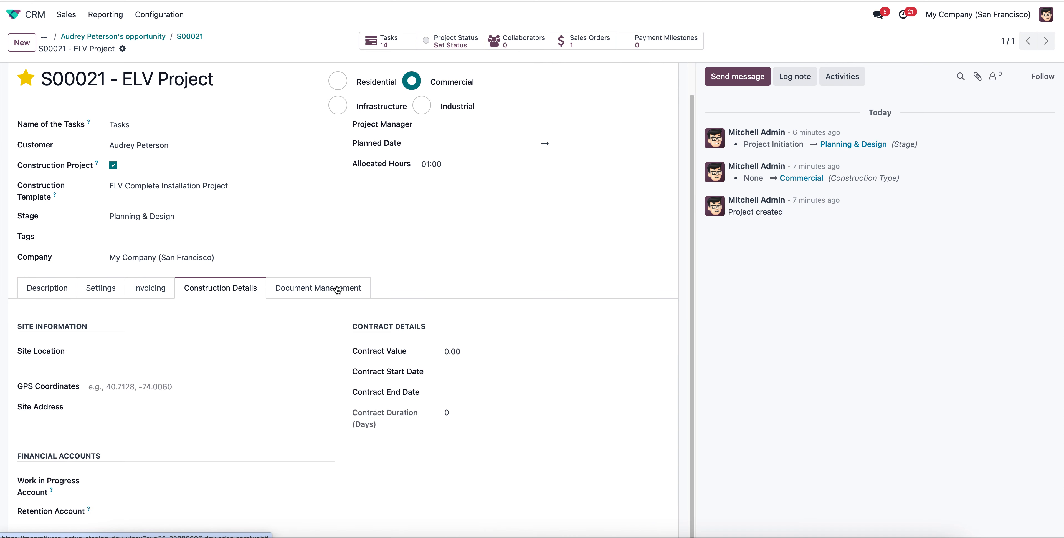
pyautogui.scroll(1, 407, 206)
pyautogui.click(401, 38)
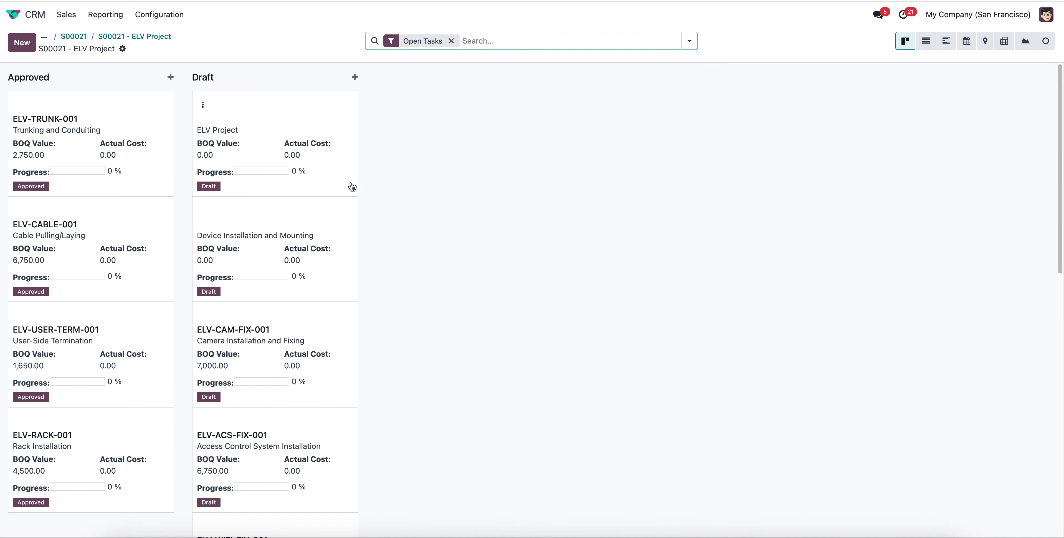
pyautogui.scroll(-9, 309, 353)
pyautogui.scroll(9, 310, 353)
# Switch to the Construction app, open the ELV Project record and open its linked sales order.
pyautogui.click(13, 14)
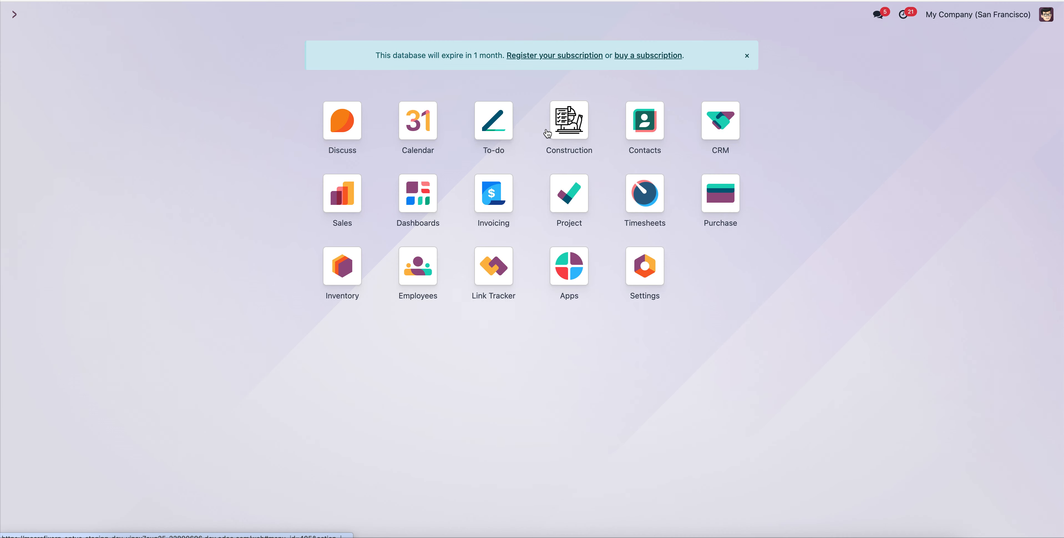
pyautogui.click(550, 132)
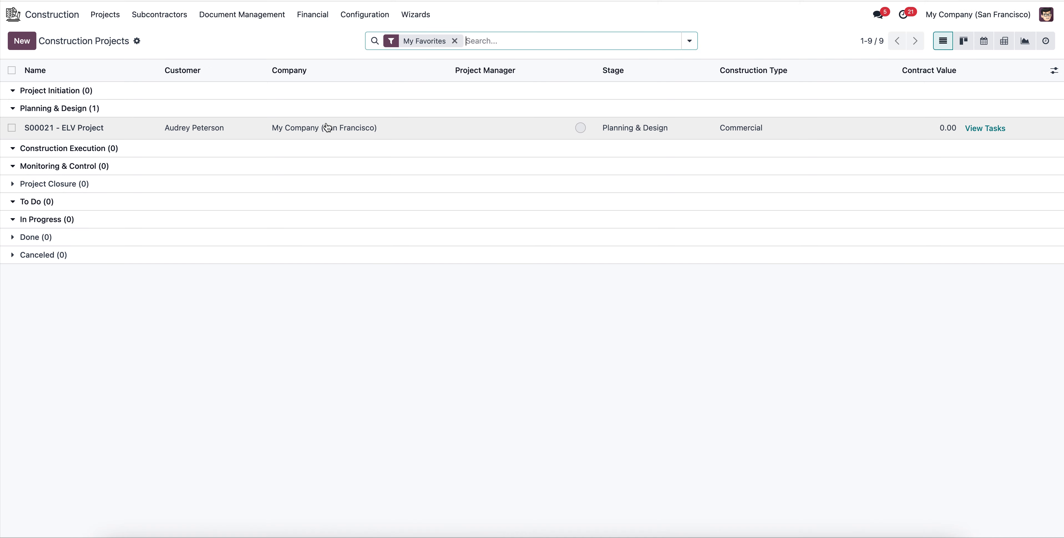
pyautogui.click(136, 132)
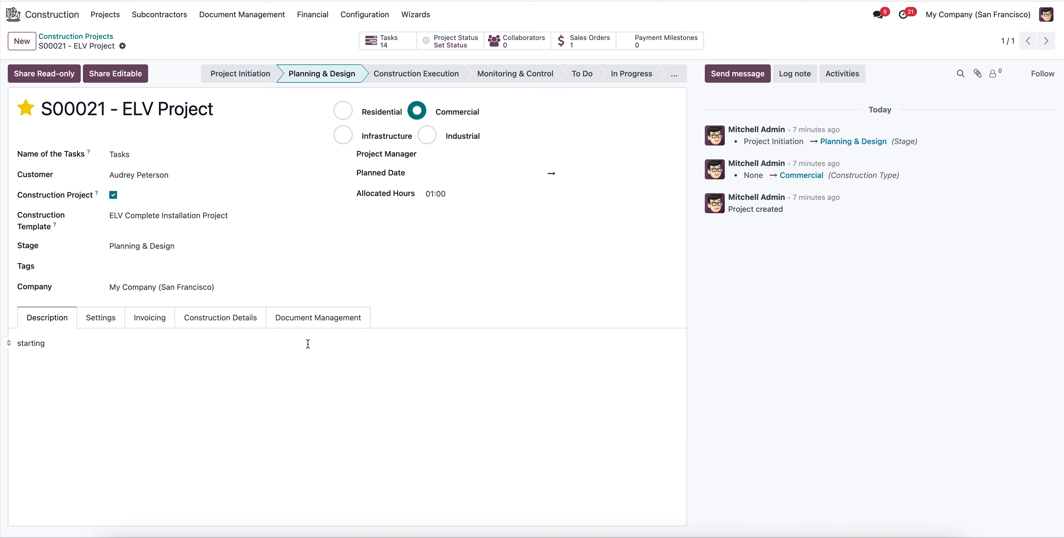
pyautogui.click(603, 36)
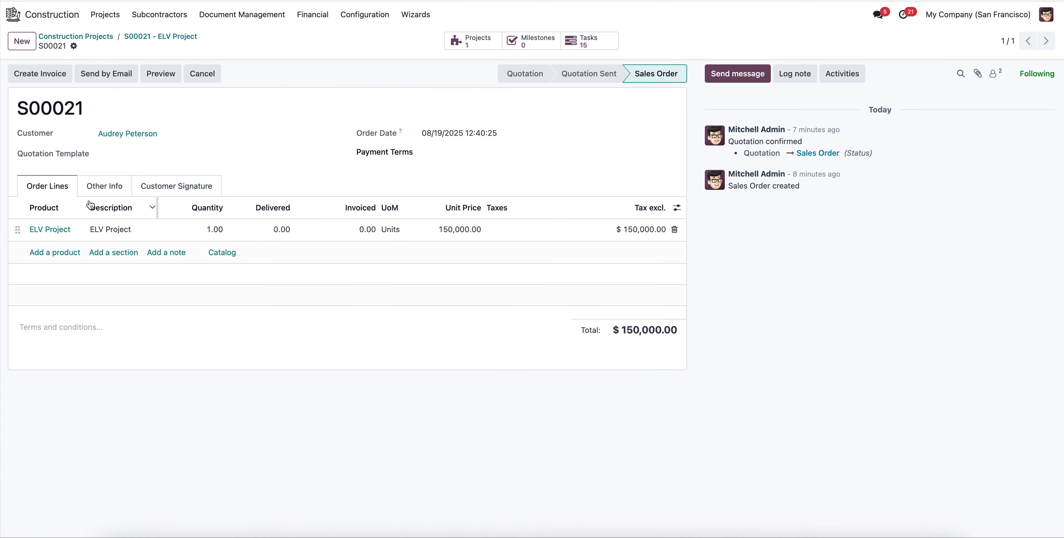
# Review the sales order's other info, customer signature and order lines.
pyautogui.click(97, 186)
pyautogui.click(46, 190)
pyautogui.click(173, 192)
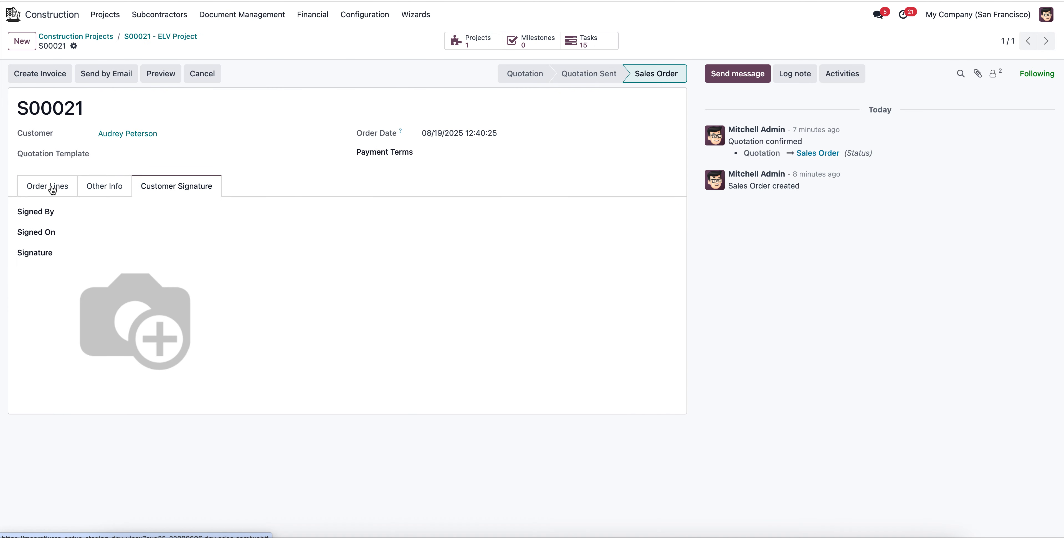
pyautogui.click(54, 190)
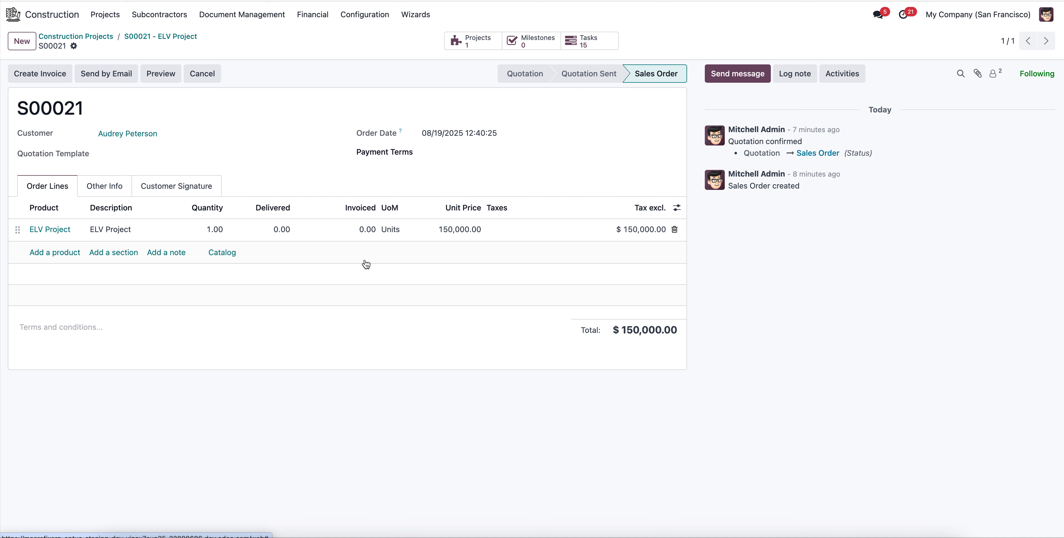
# Set the sales order's payment terms to Aptus PPT Config ELV, save the order and show its payment milestones.
pyautogui.click(492, 149)
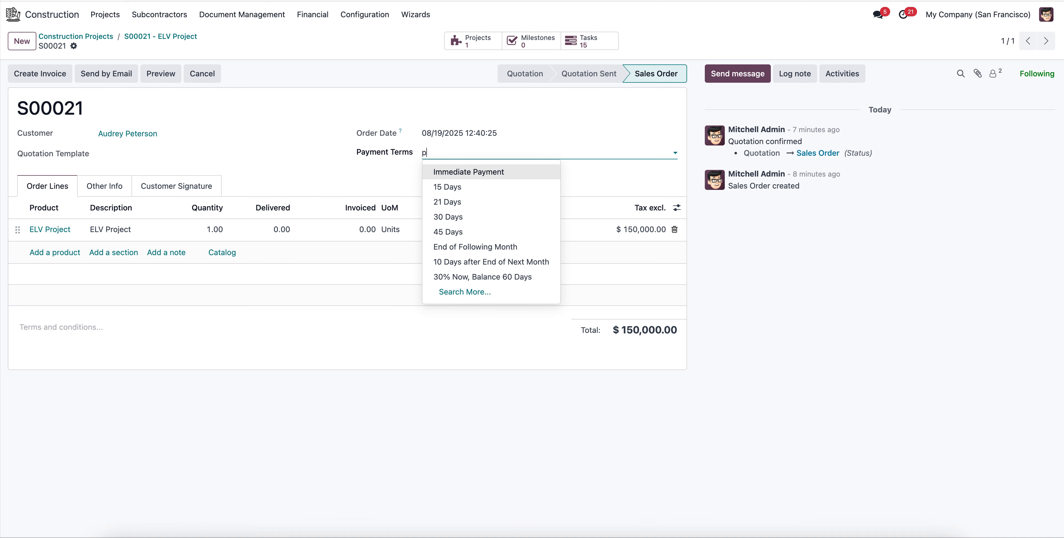
pyautogui.press('BackSpace')
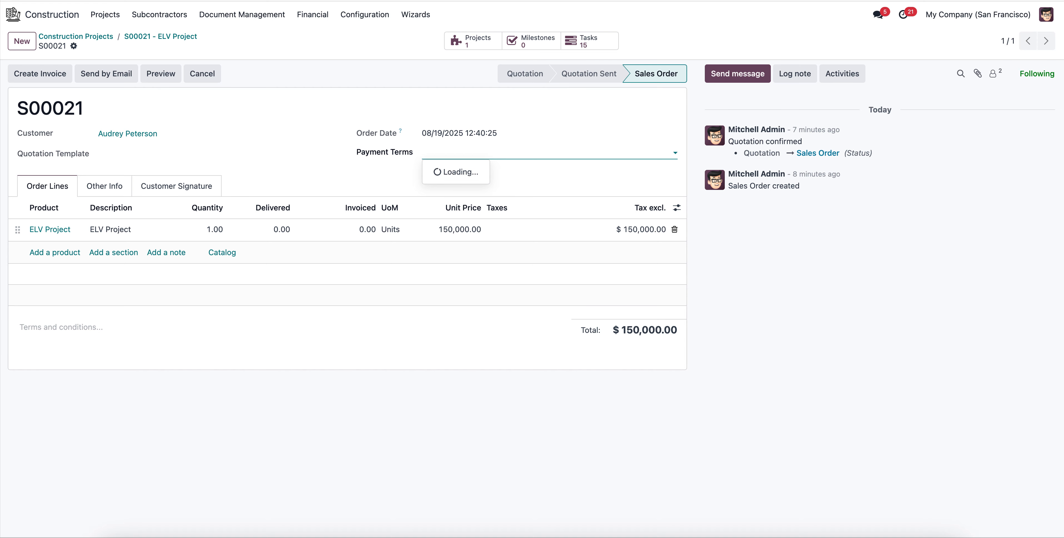
pyautogui.write('ELV')
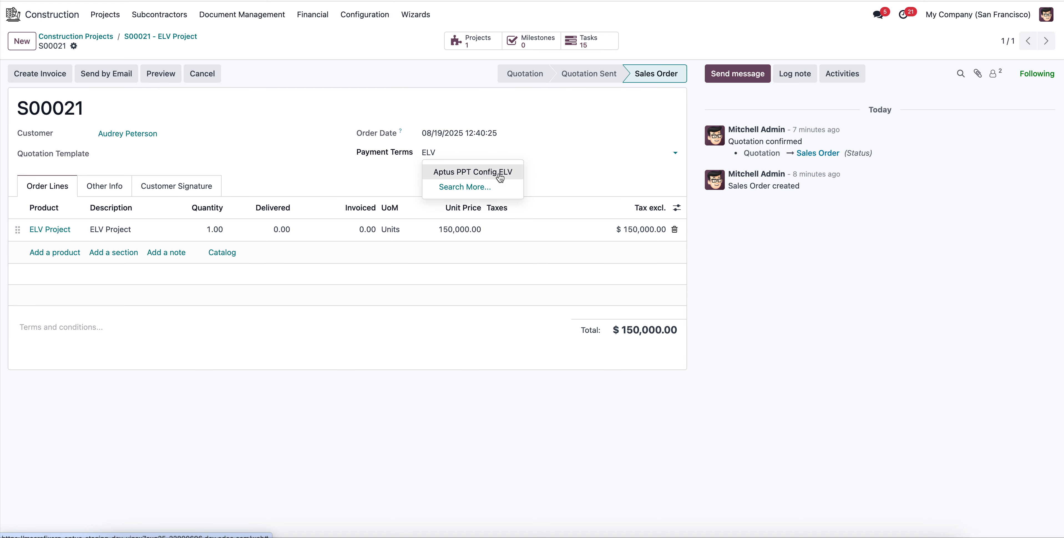
pyautogui.click(513, 170)
pyautogui.click(206, 46)
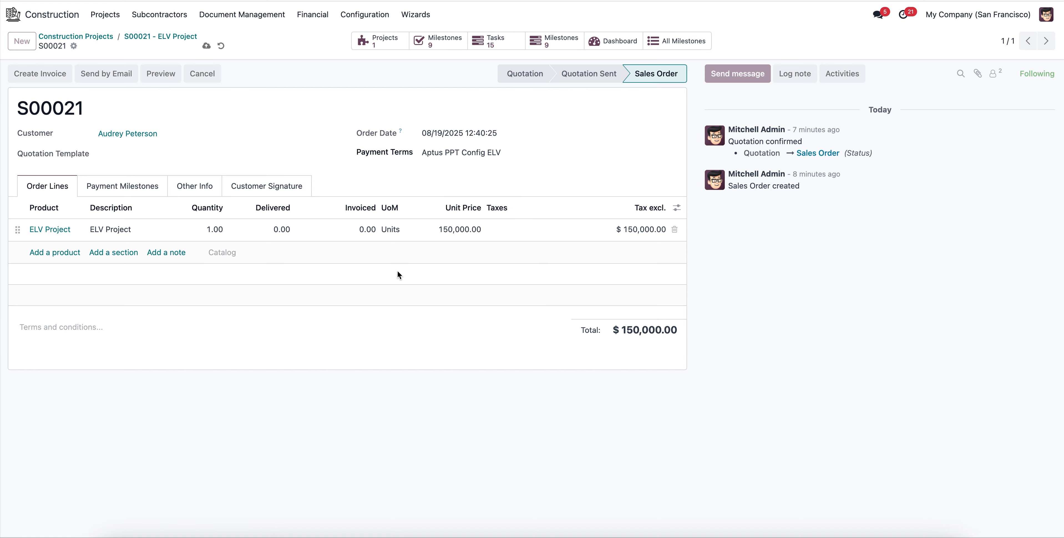
pyautogui.click(102, 191)
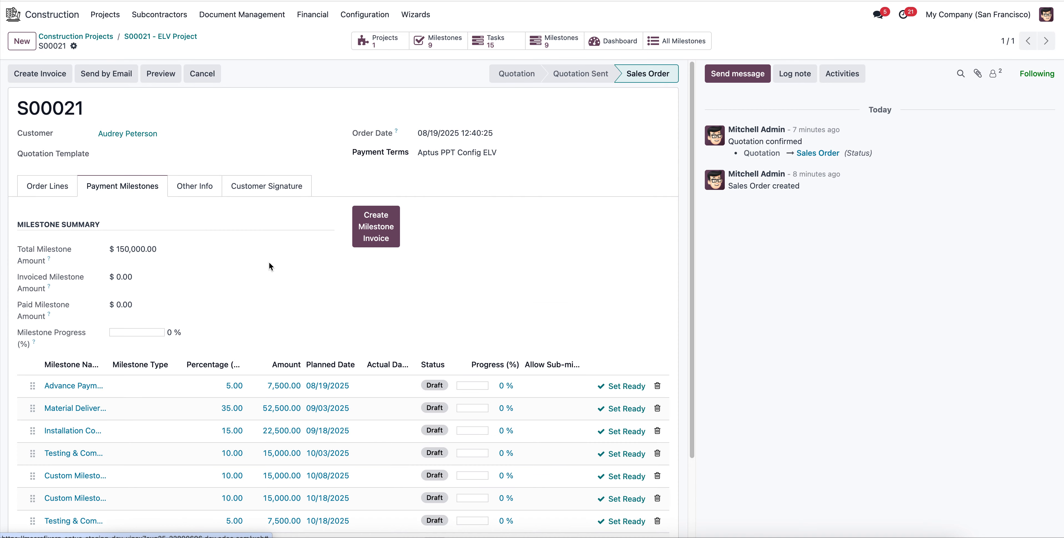
# Review the sales order's payment milestones and order lines, and set the Advance Payment milestone to ready.
pyautogui.scroll(-3, 269, 262)
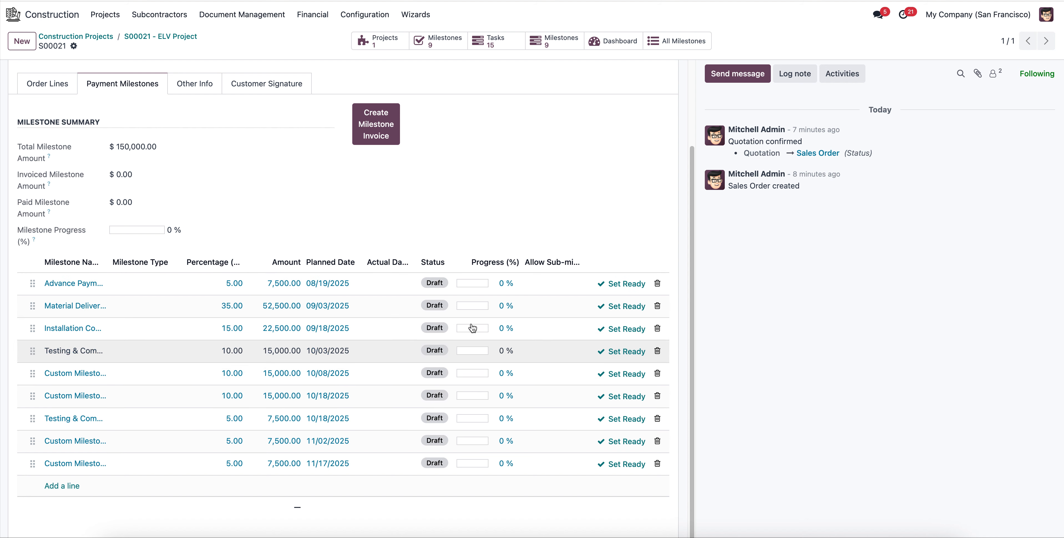
pyautogui.scroll(3, 409, 309)
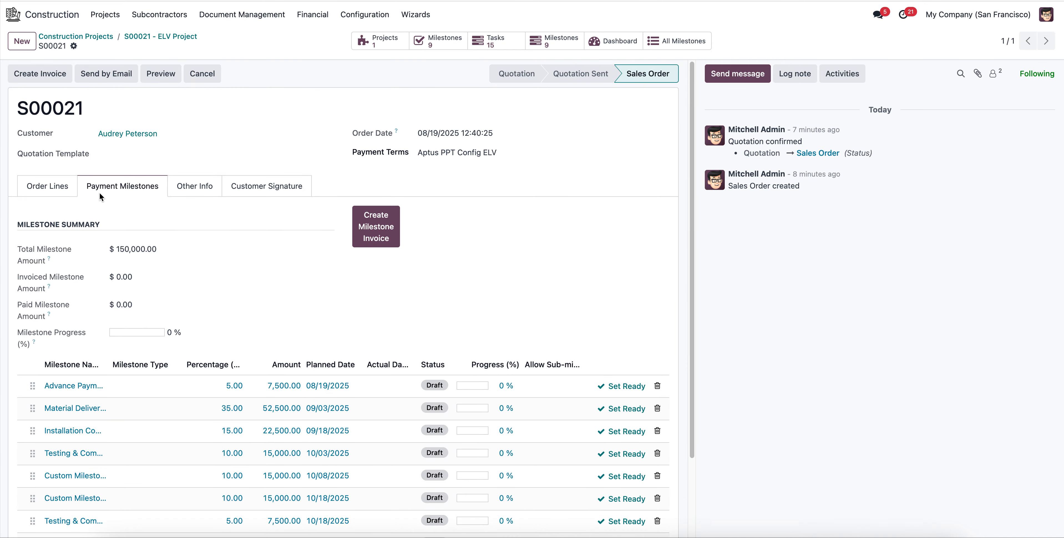
pyautogui.click(61, 194)
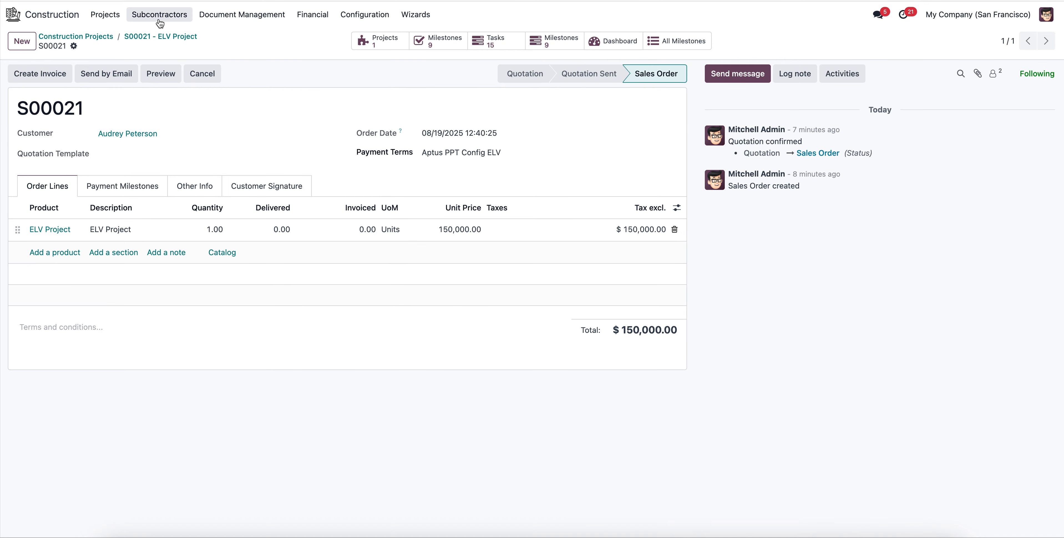
pyautogui.click(137, 188)
pyautogui.scroll(-3, 450, 307)
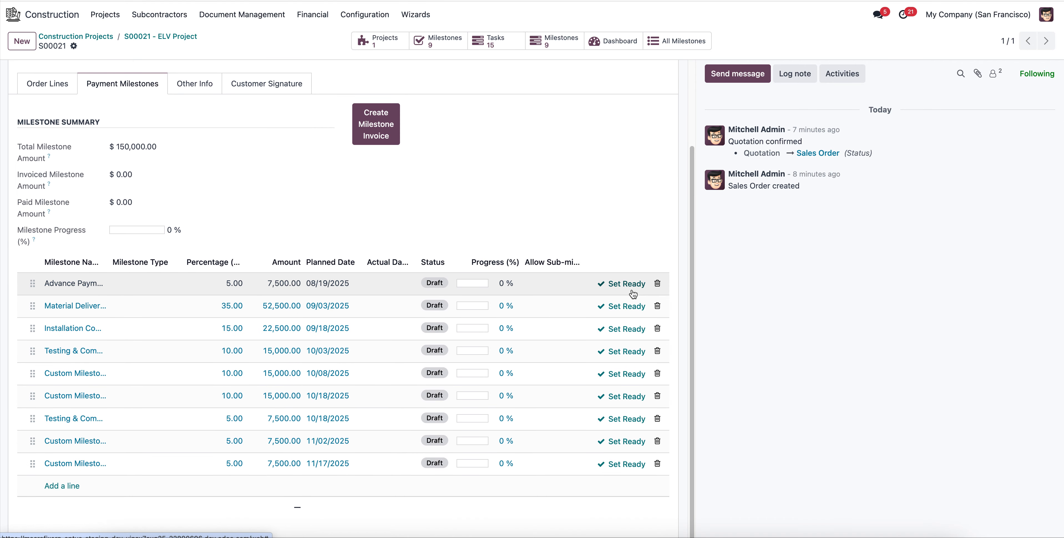
pyautogui.click(633, 290)
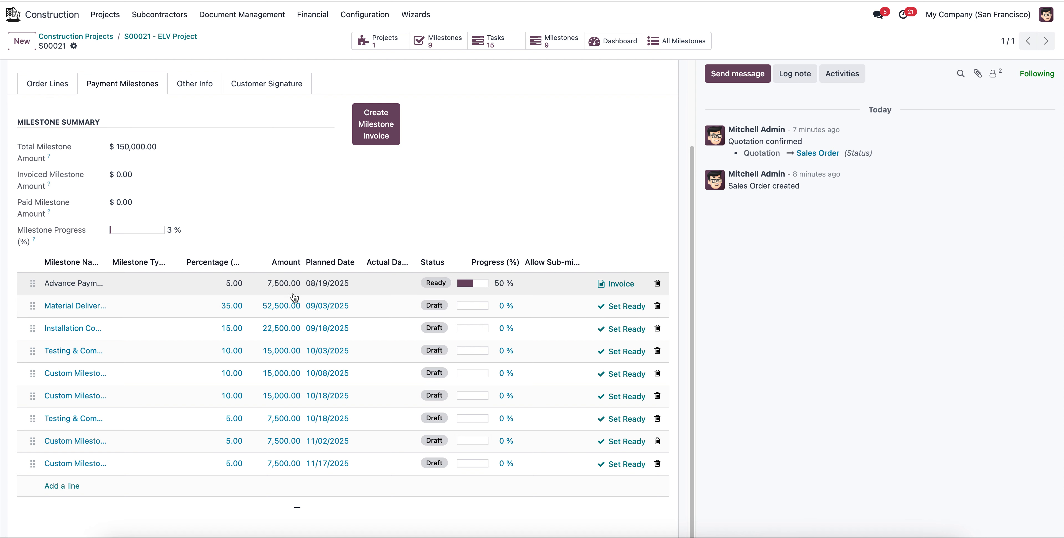
# Create a milestone invoice for the Advance Payment milestone with the separate invoices option enabled.
pyautogui.scroll(3, 141, 216)
pyautogui.click(54, 190)
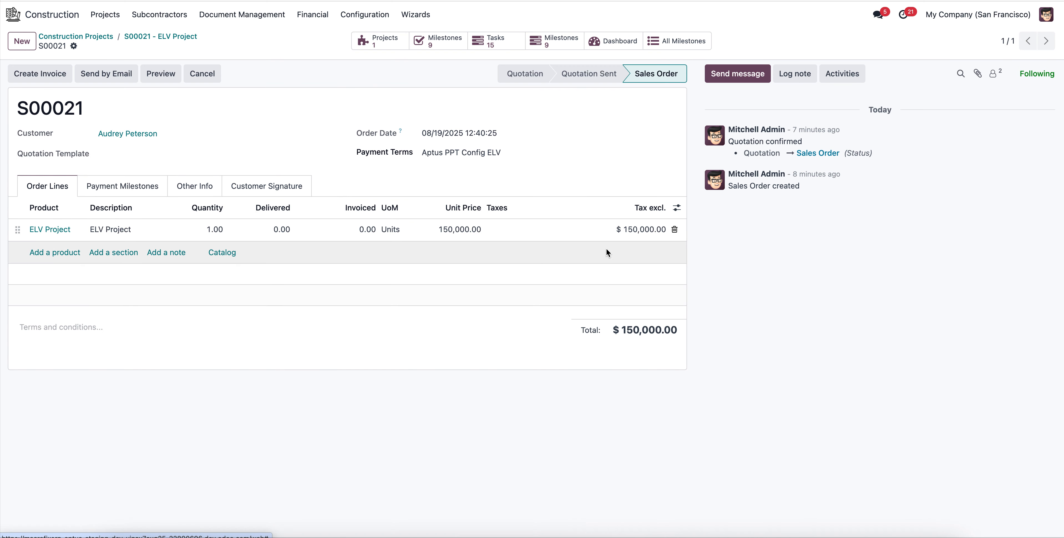
pyautogui.click(151, 194)
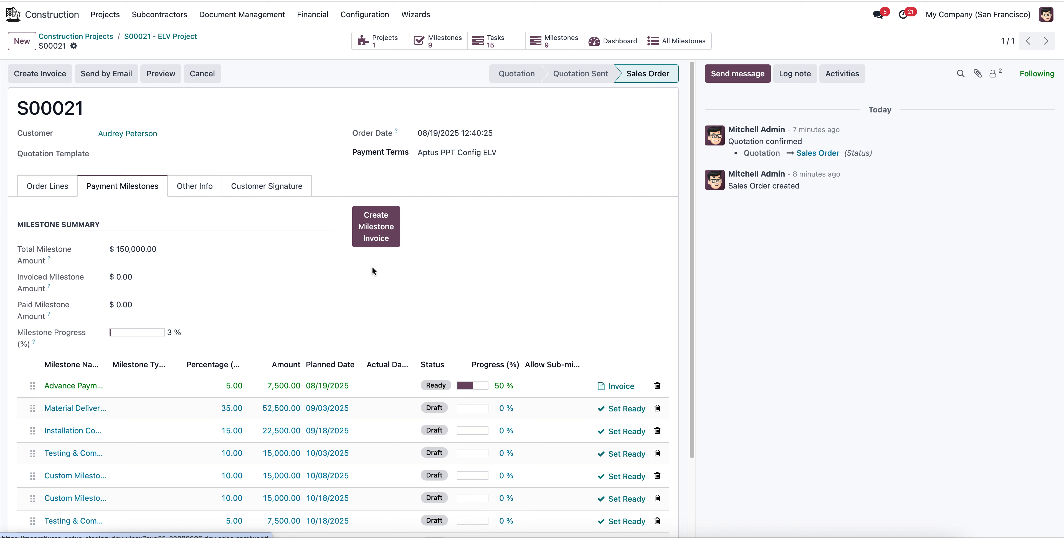
pyautogui.click(378, 230)
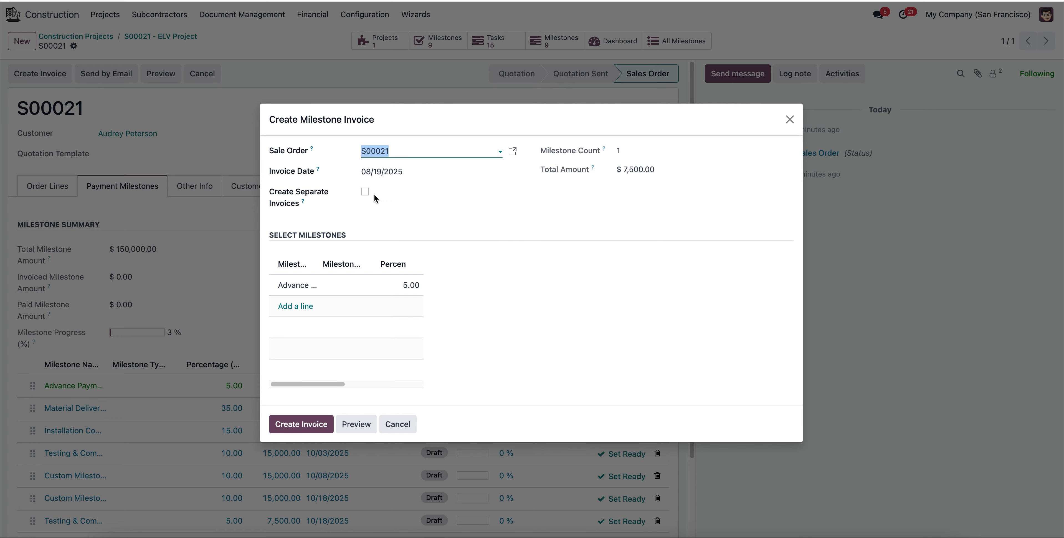
pyautogui.click(365, 193)
pyautogui.click(291, 424)
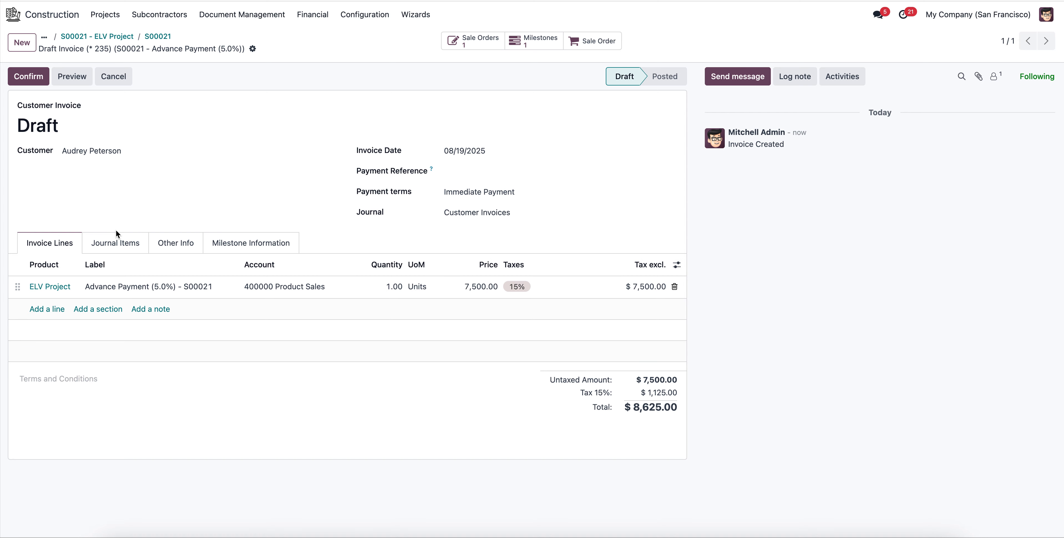
# Review the draft invoice's journal items, milestone information and invoice lines.
pyautogui.click(116, 247)
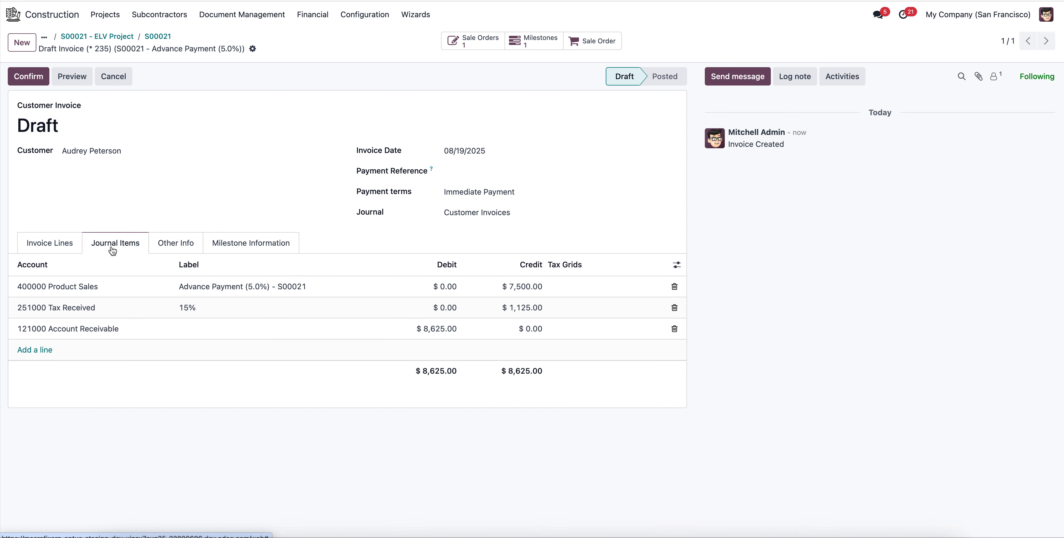
pyautogui.click(38, 242)
pyautogui.click(274, 242)
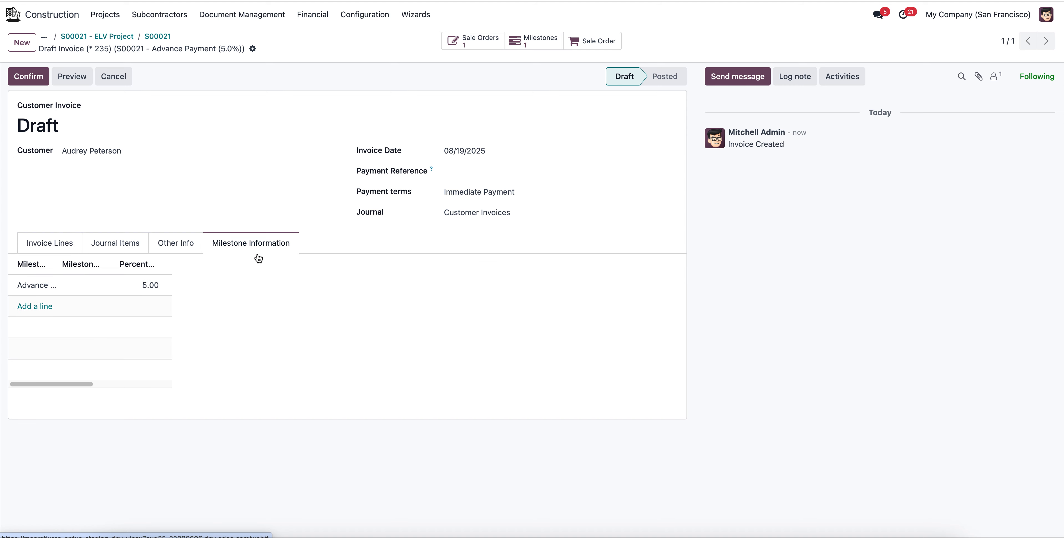
pyautogui.click(65, 238)
# Confirm the advance payment invoice and register its full payment in the Bank journal with the Manual payment method.
pyautogui.click(37, 83)
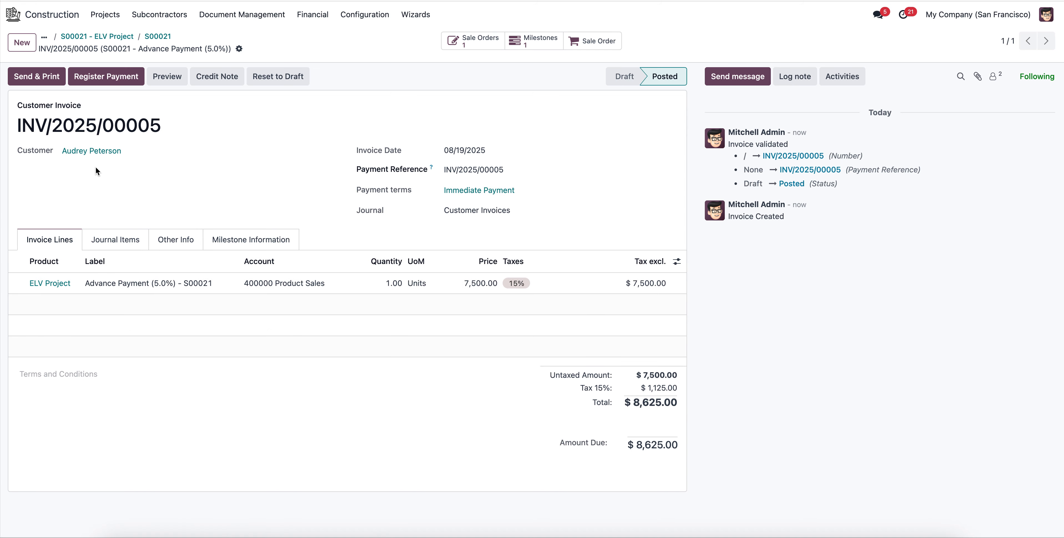
pyautogui.click(120, 85)
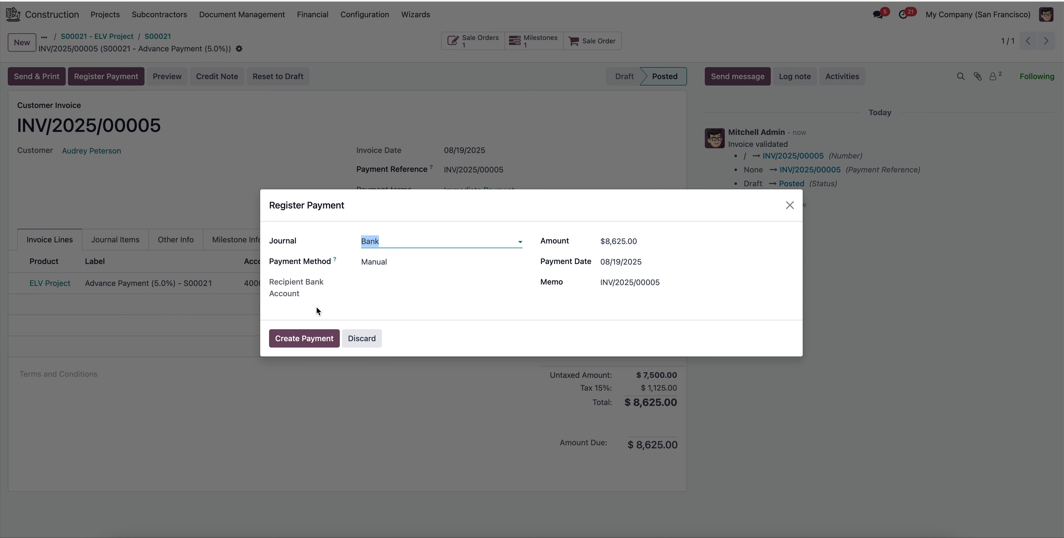
pyautogui.click(317, 341)
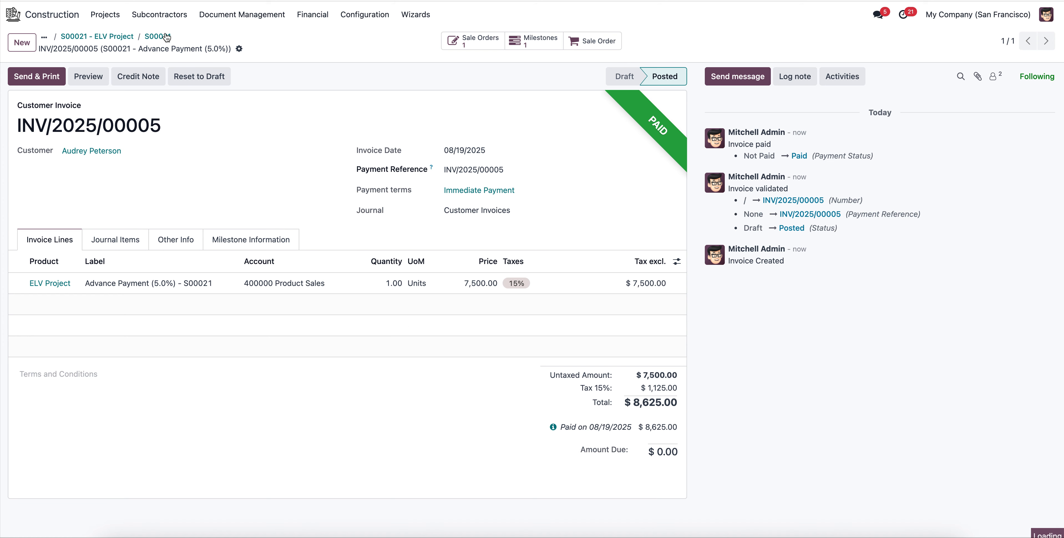
# Return to the sales order and examine its order lines and the updated payment milestones.
pyautogui.click(164, 37)
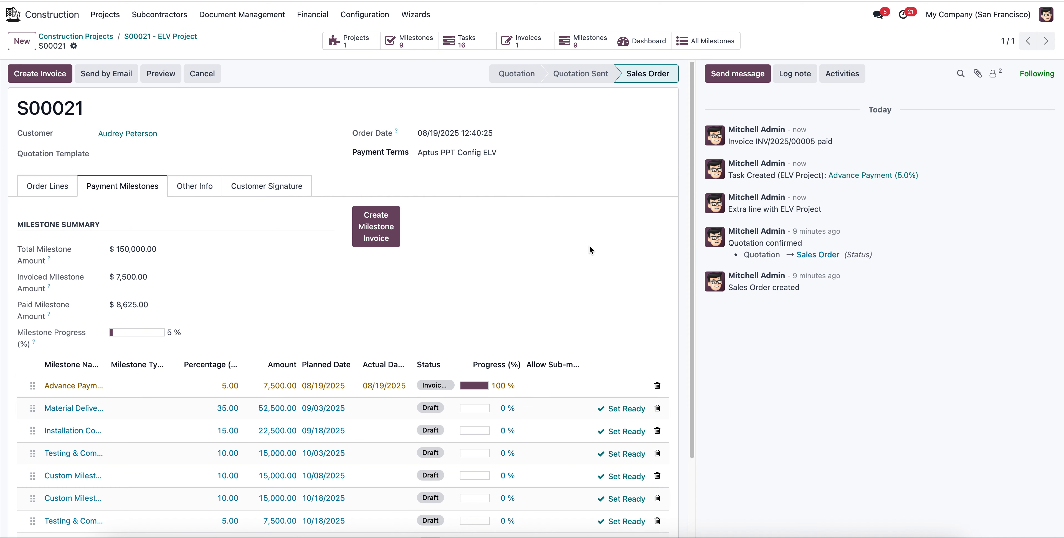
pyautogui.click(54, 185)
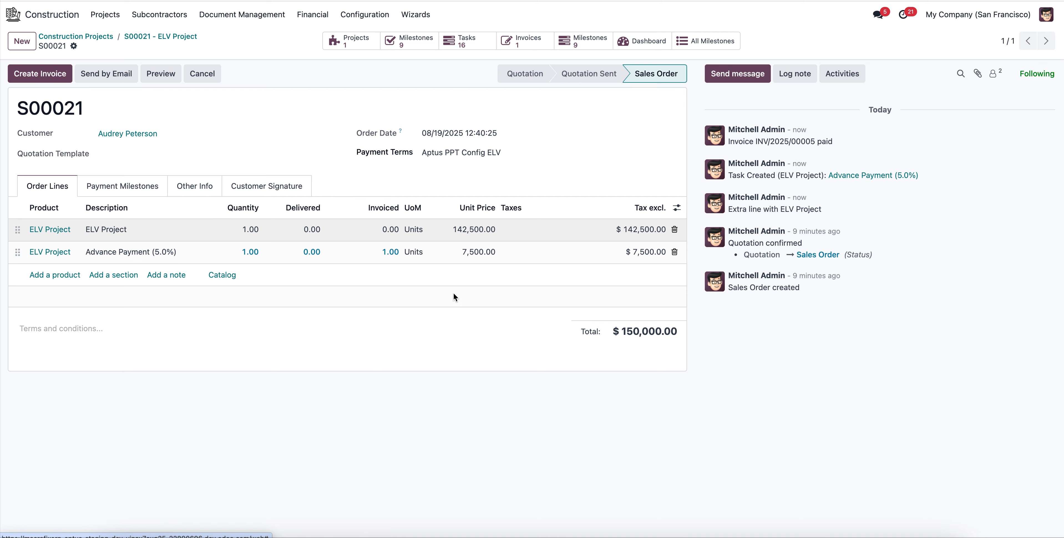
pyautogui.click(131, 190)
pyautogui.scroll(-3, 404, 373)
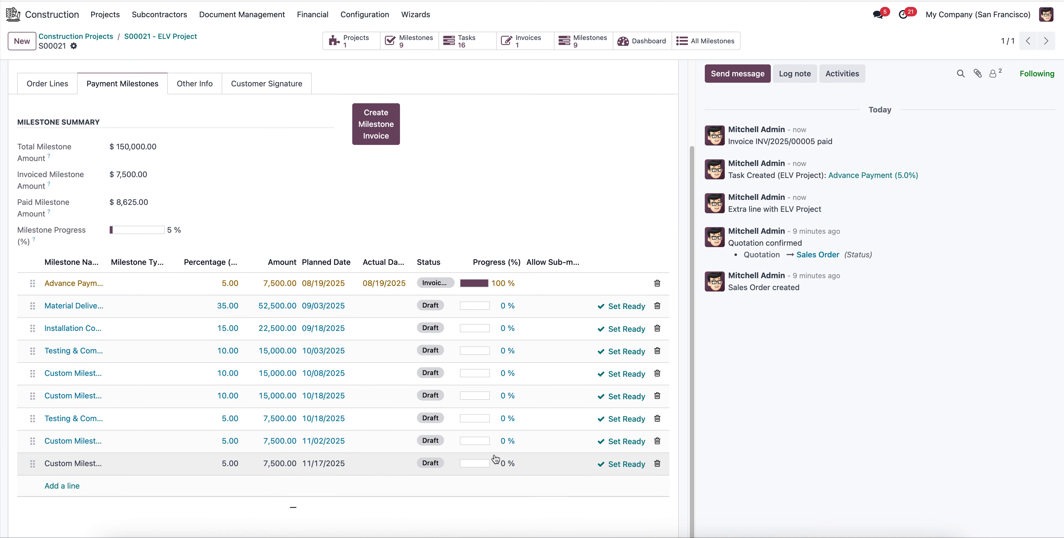
pyautogui.scroll(3, 410, 406)
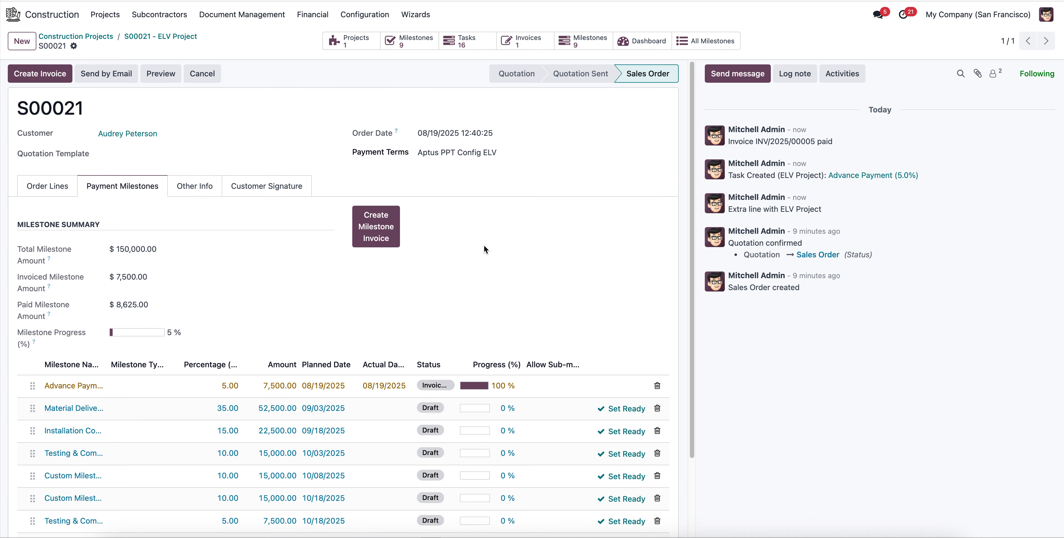
# Open the Material Delivery (35.0%) milestone from the list of all milestones, allow sub-milestones and show its sub-milestone list.
pyautogui.click(714, 42)
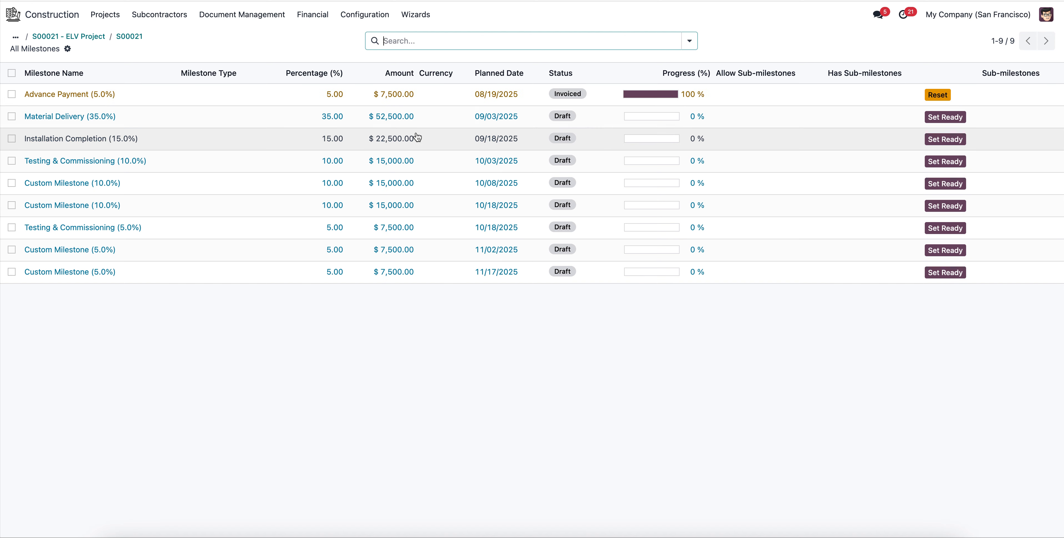
pyautogui.click(259, 125)
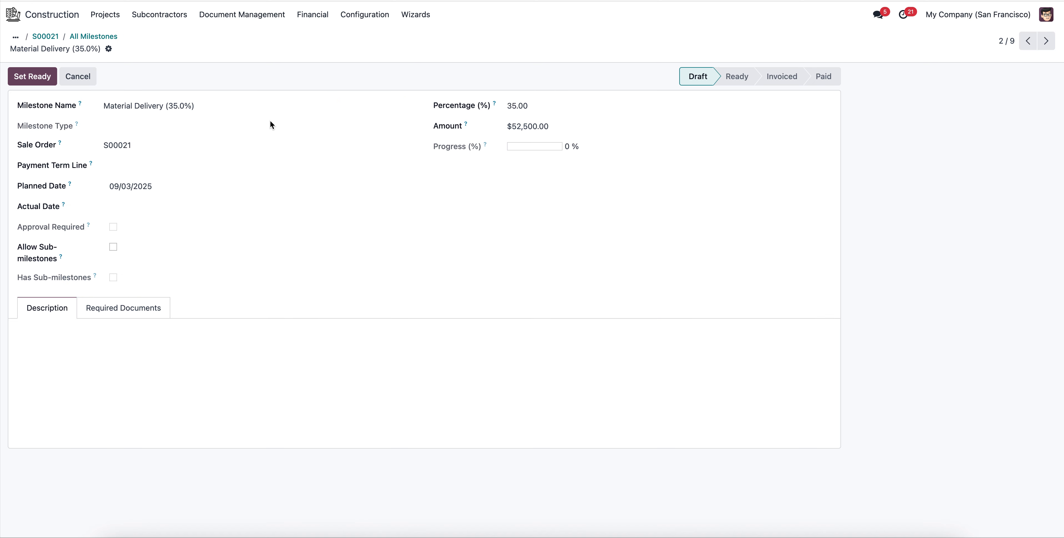
pyautogui.click(113, 247)
pyautogui.click(213, 308)
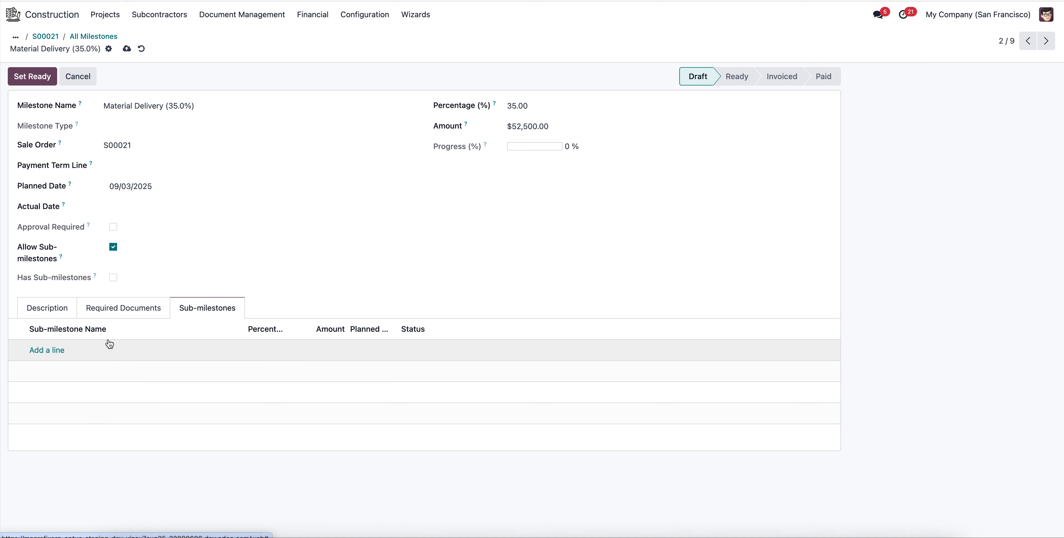
# Add the sub-milestone "50 % Delivery OF Material" with a percentage of 50 and planned date 08/31/2025.
pyautogui.click(54, 350)
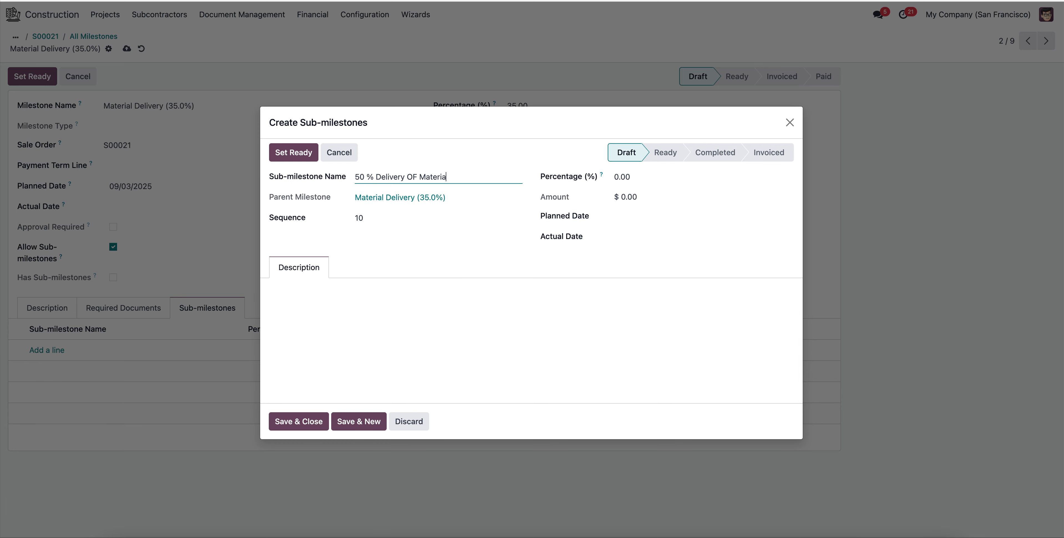
pyautogui.press('Tab')
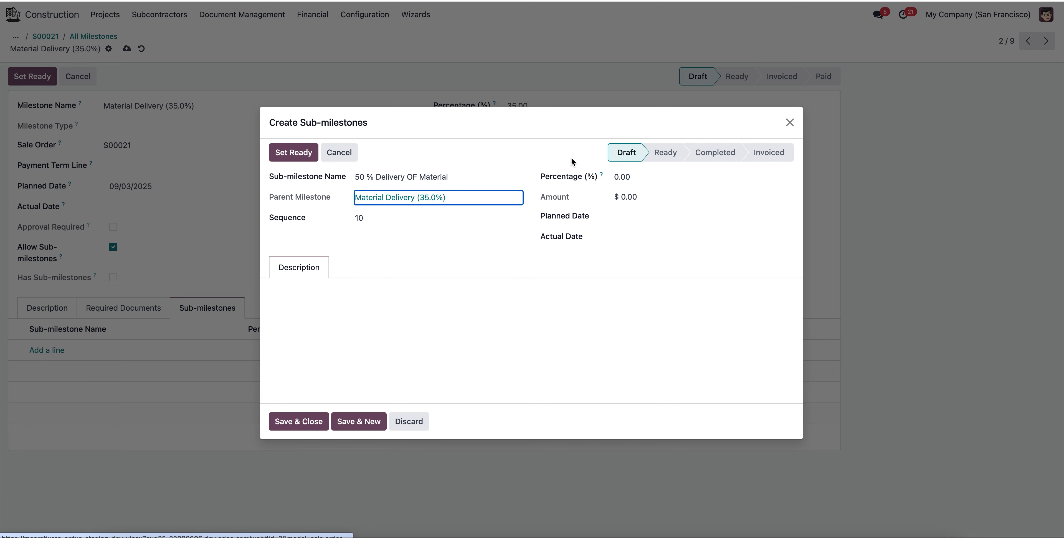
pyautogui.click(643, 182)
pyautogui.write('50')
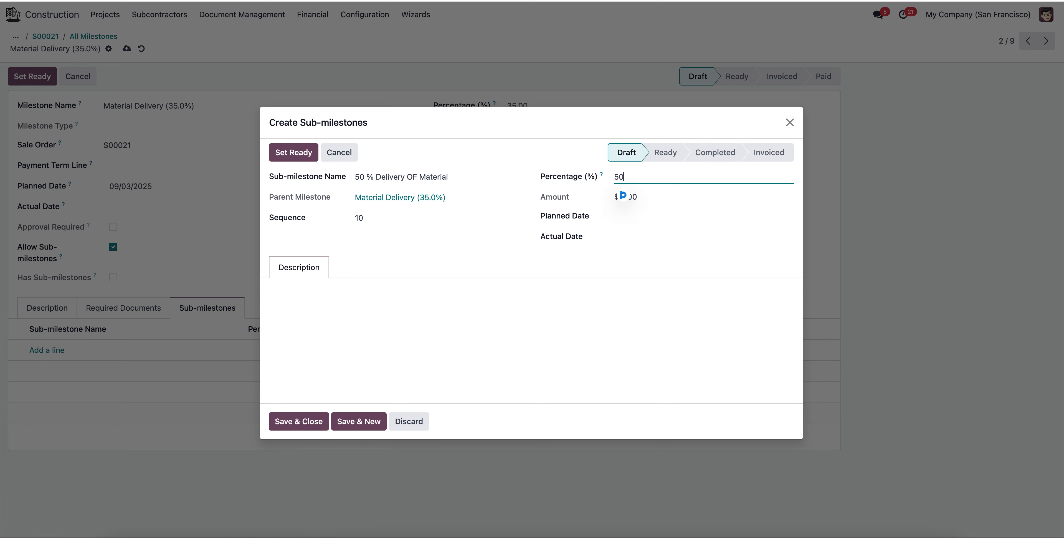
pyautogui.press('Tab')
pyautogui.click(670, 219)
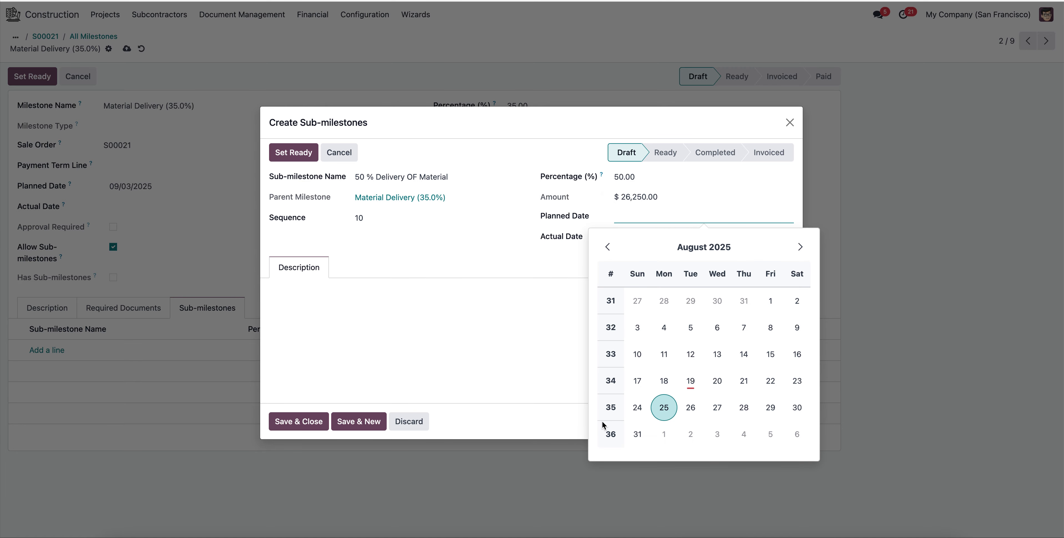
pyautogui.click(638, 434)
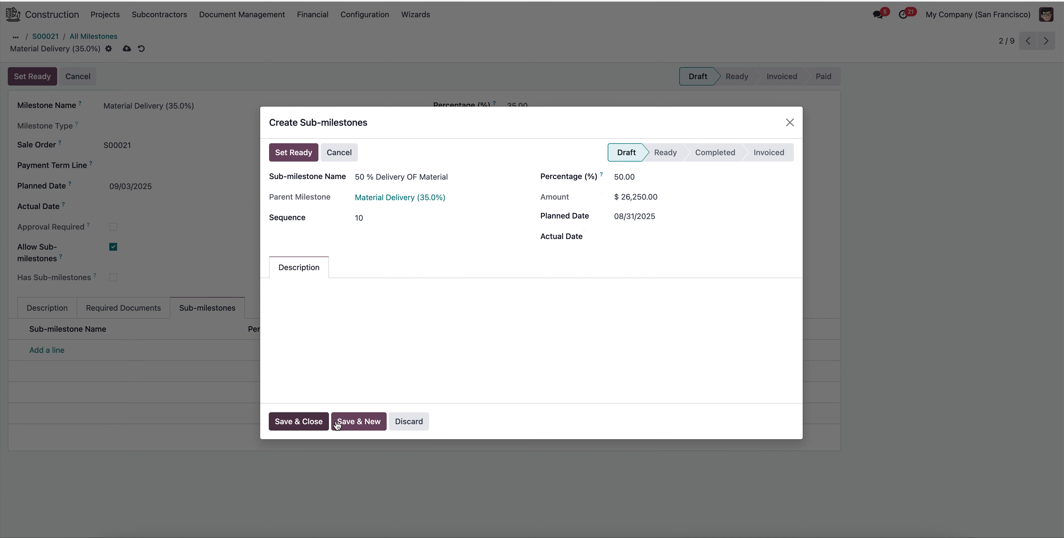
pyautogui.click(302, 421)
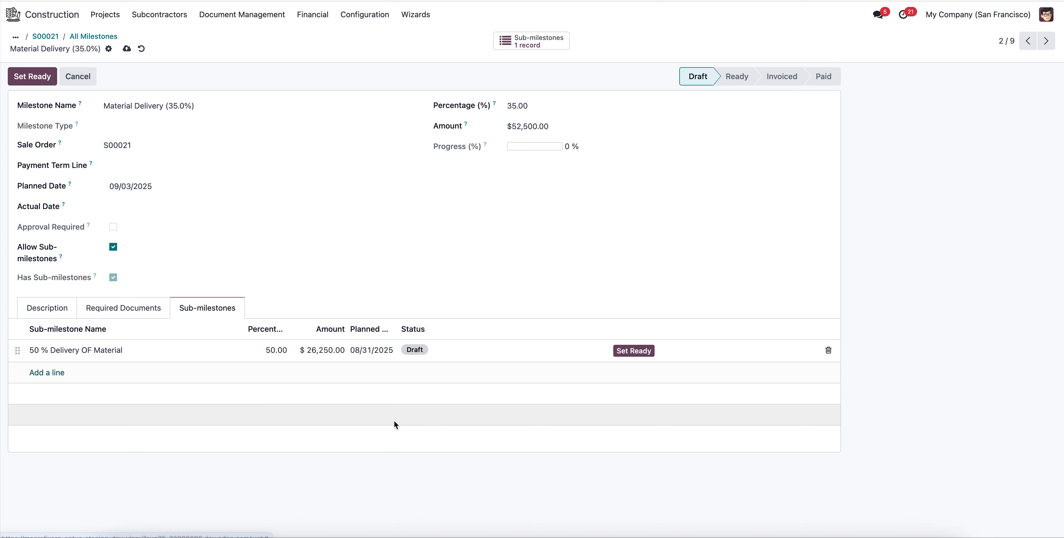
# Add a second sub-milestone named "50 % Material Delivery" with a percentage of 50, and save the milestone.
pyautogui.click(52, 372)
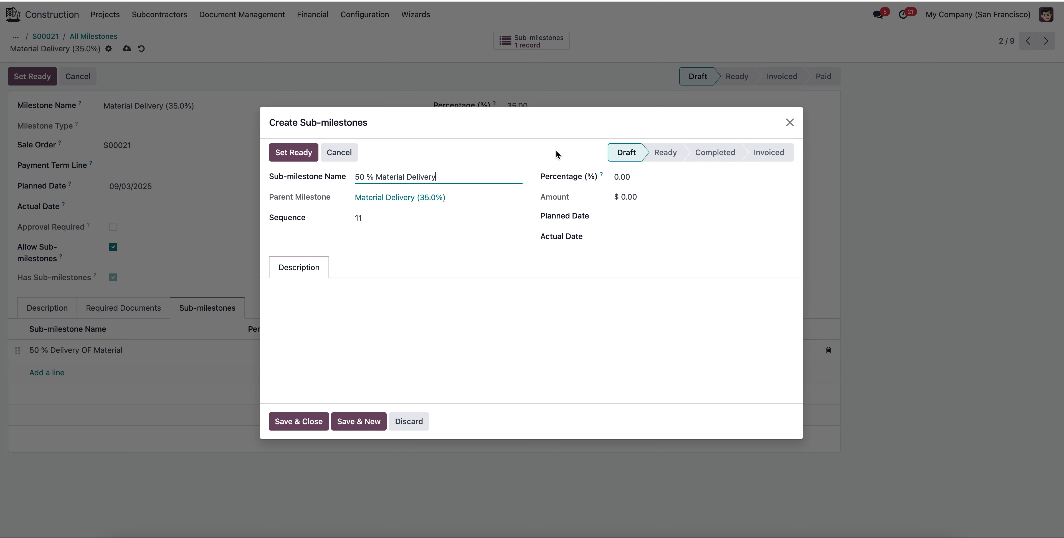
pyautogui.click(644, 175)
pyautogui.write('50')
pyautogui.press('Tab')
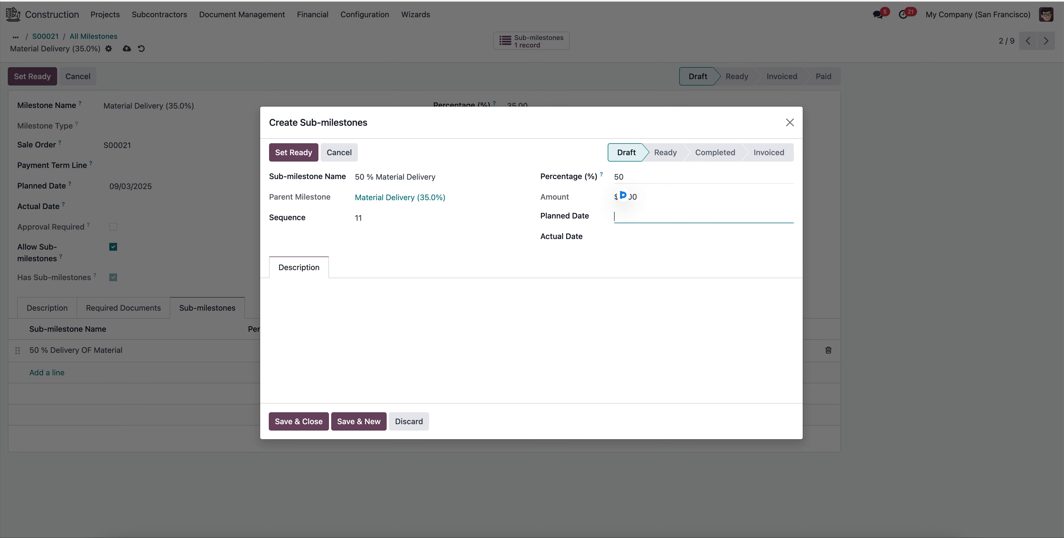
pyautogui.click(289, 422)
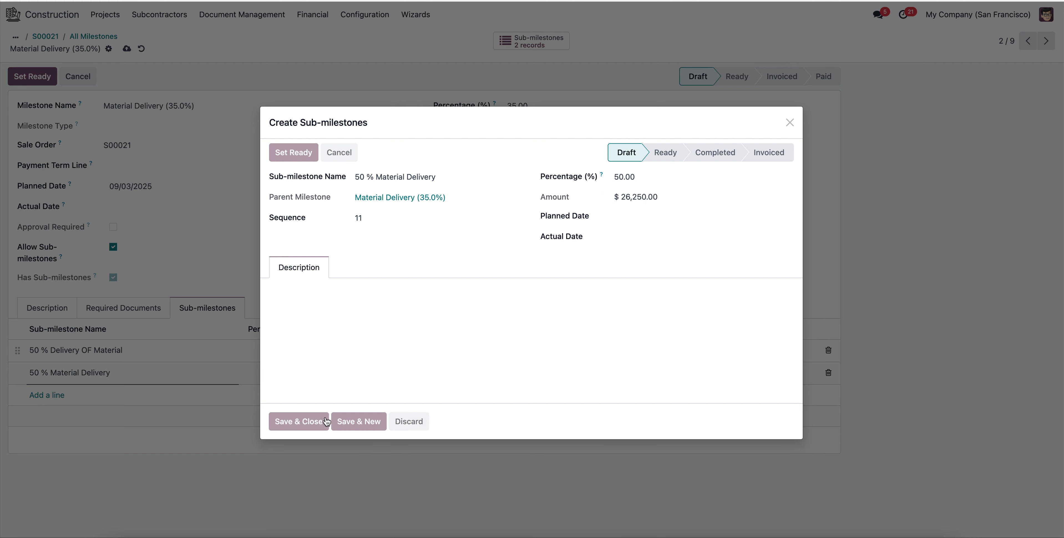
pyautogui.click(131, 50)
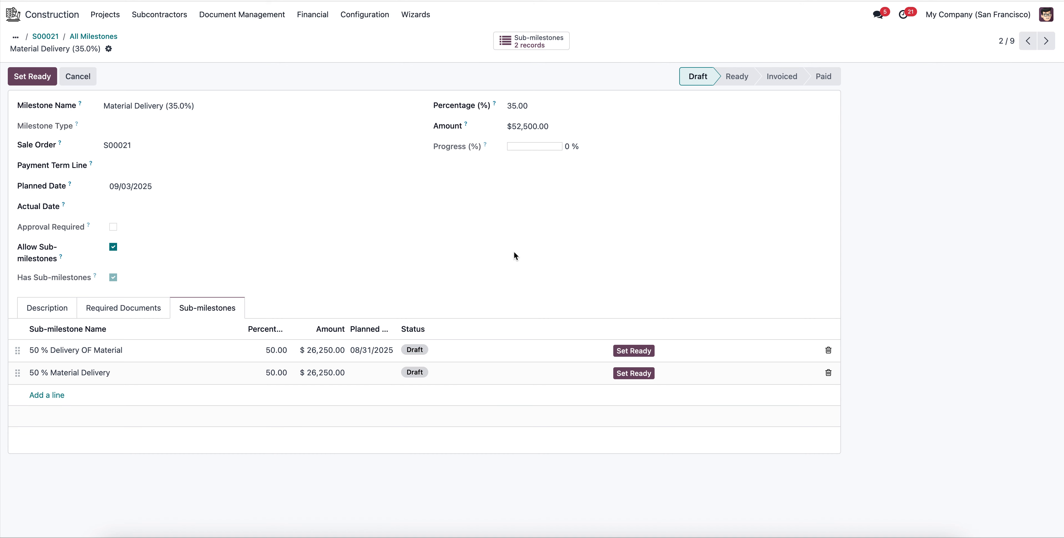
# View the Material Delivery sub-milestone records, inspect "50 % Delivery OF Material" and return to the list of all milestones.
pyautogui.click(534, 49)
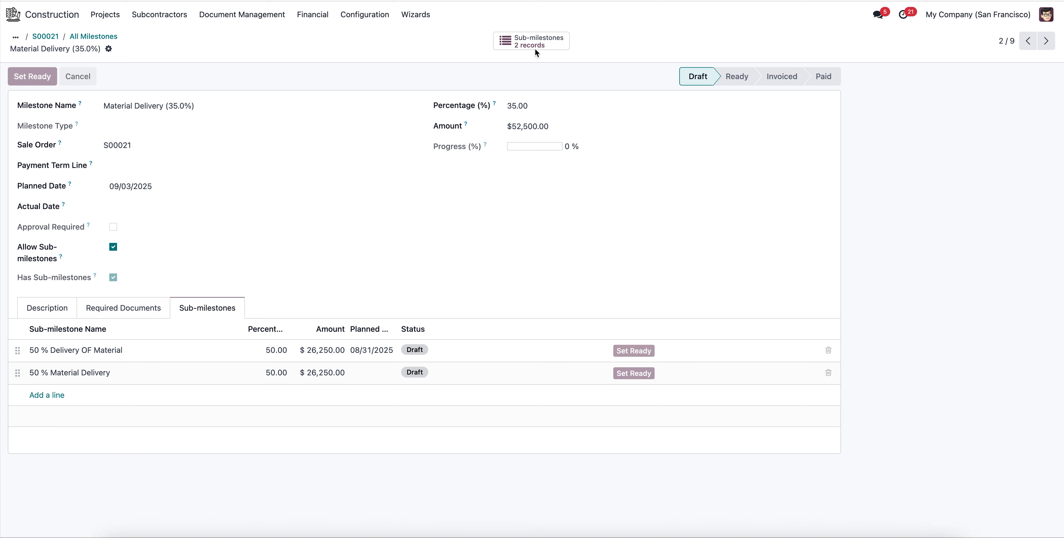
pyautogui.click(171, 99)
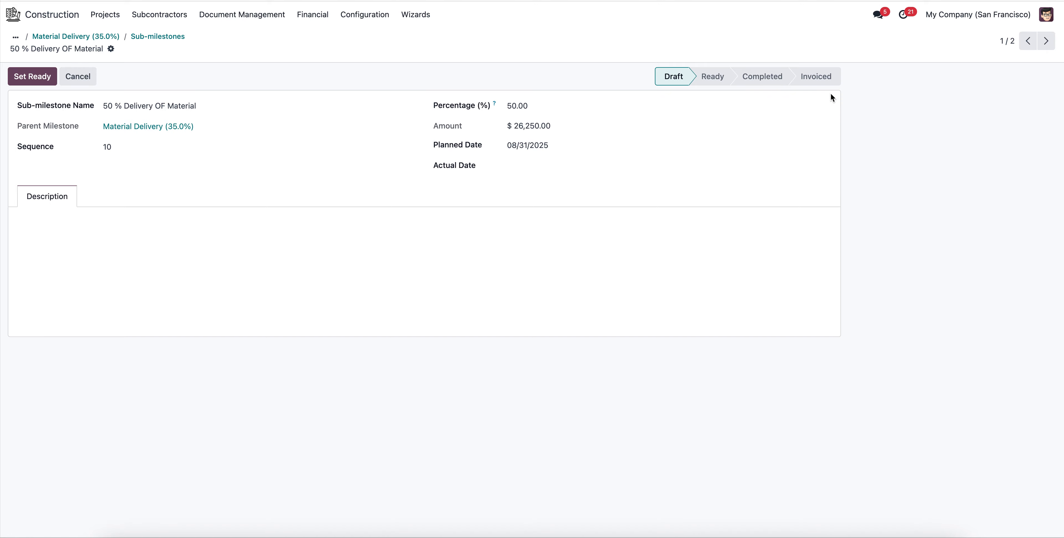
pyautogui.click(166, 37)
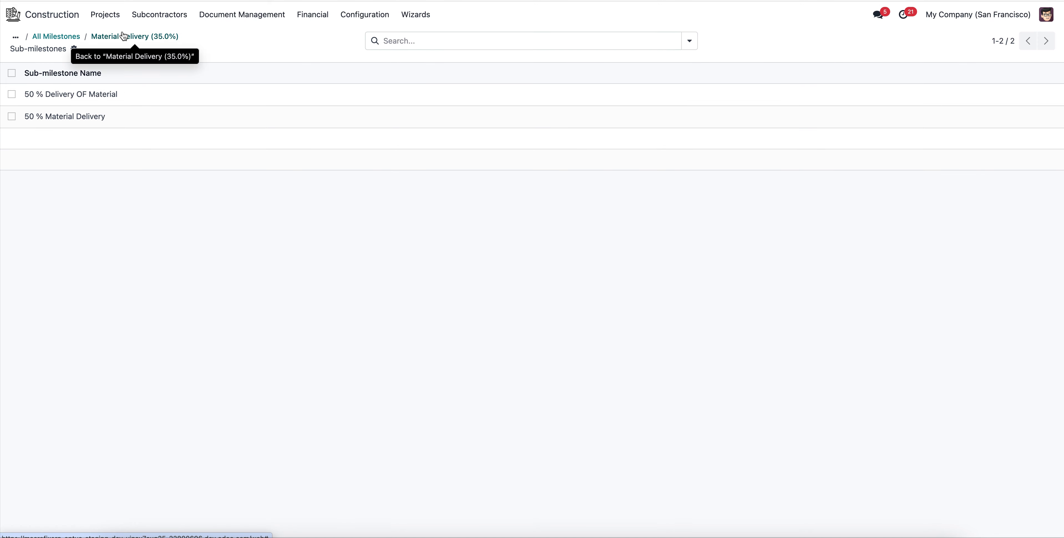
pyautogui.click(124, 37)
pyautogui.click(86, 38)
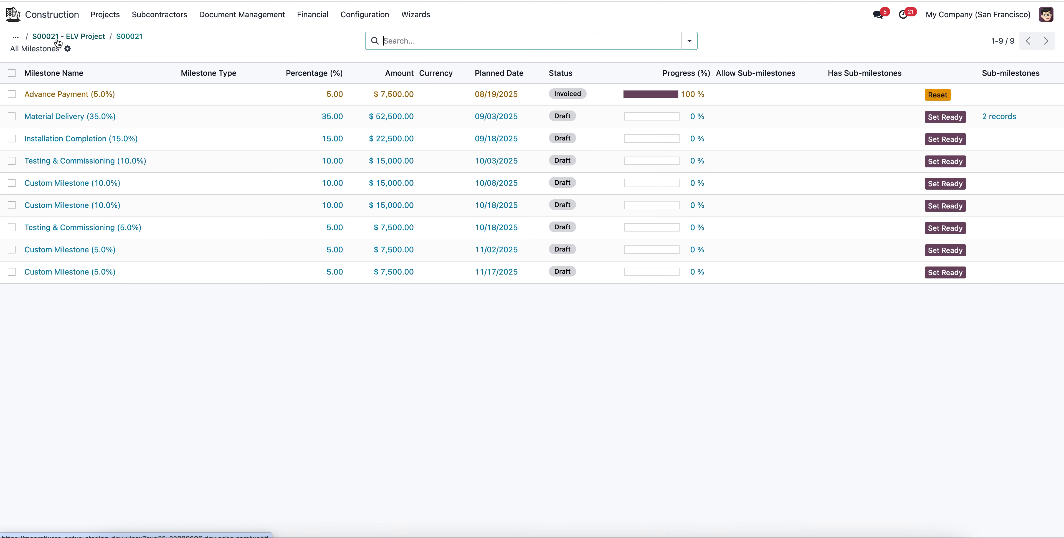
# Go back to the sales order and review its payment milestones and order lines.
pyautogui.click(120, 38)
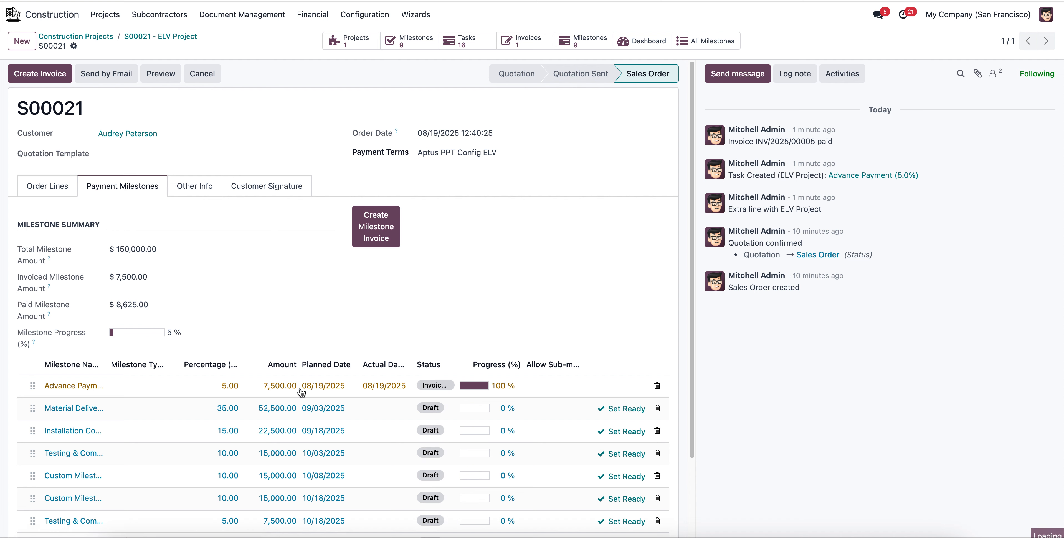
pyautogui.scroll(-5, 414, 351)
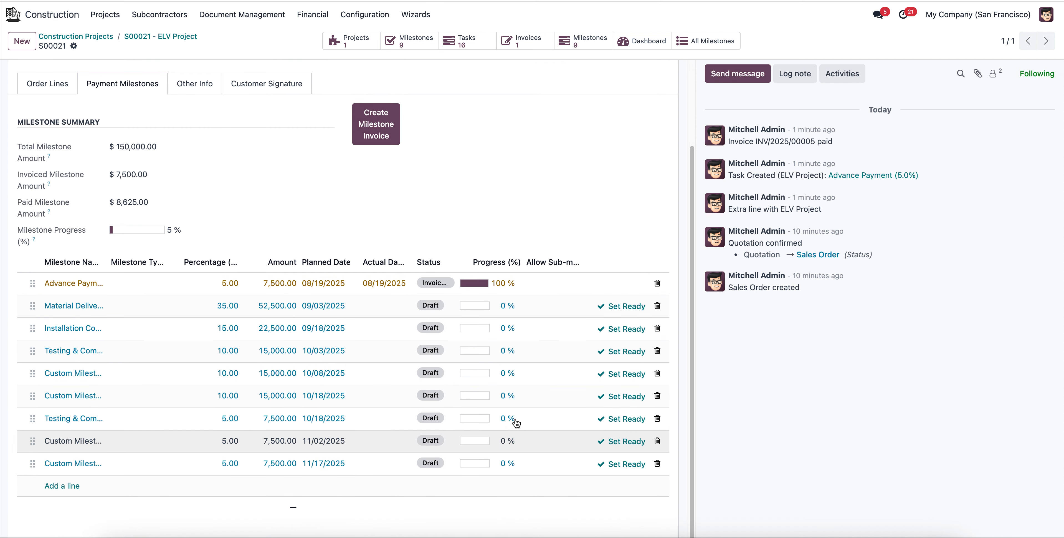
pyautogui.scroll(5, 417, 287)
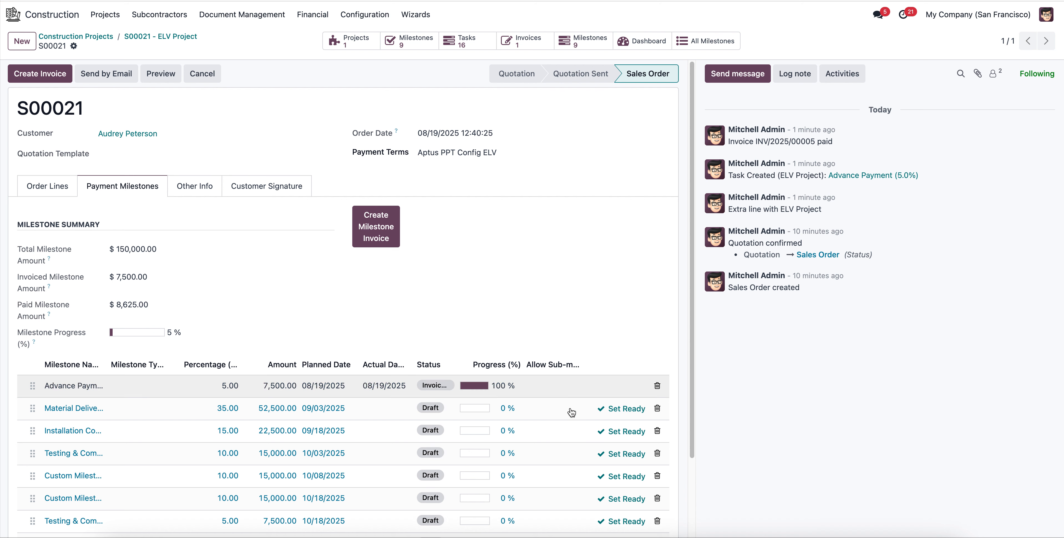
pyautogui.click(53, 187)
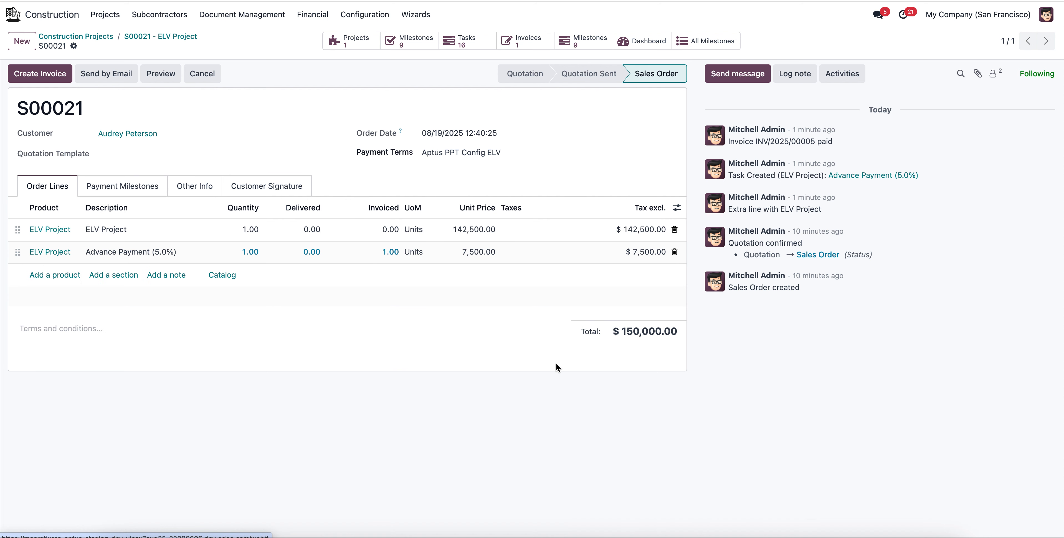